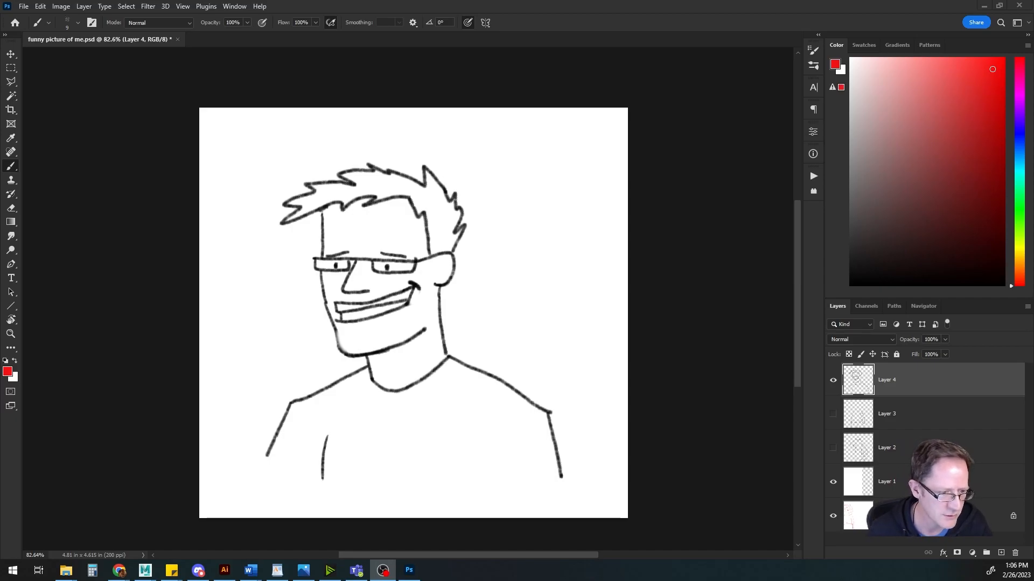
Step: Switch to Illustrator and examine the finished coloured portrait in funny picture of me.ai, with Layer 1 hidden and Layer 2 shown
{"action": "key", "text": "alt+Tab"}
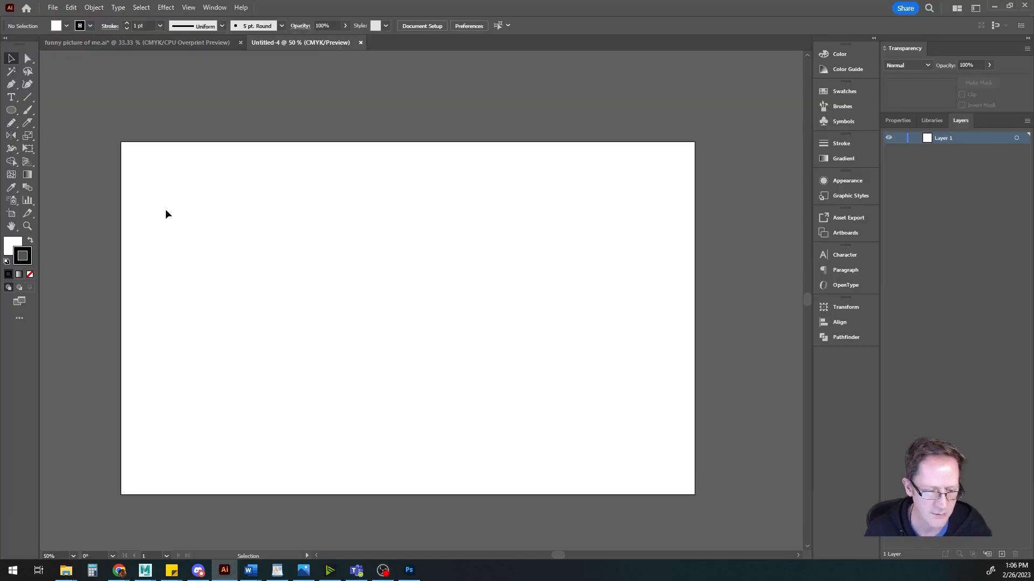
{"action": "left_click", "coordinate": [155, 48]}
{"action": "scroll", "coordinate": [438, 273], "scroll_direction": "down", "scroll_amount": 4}
{"action": "scroll", "coordinate": [439, 274], "scroll_direction": "up", "scroll_amount": 4}
{"action": "left_click", "coordinate": [888, 138]}
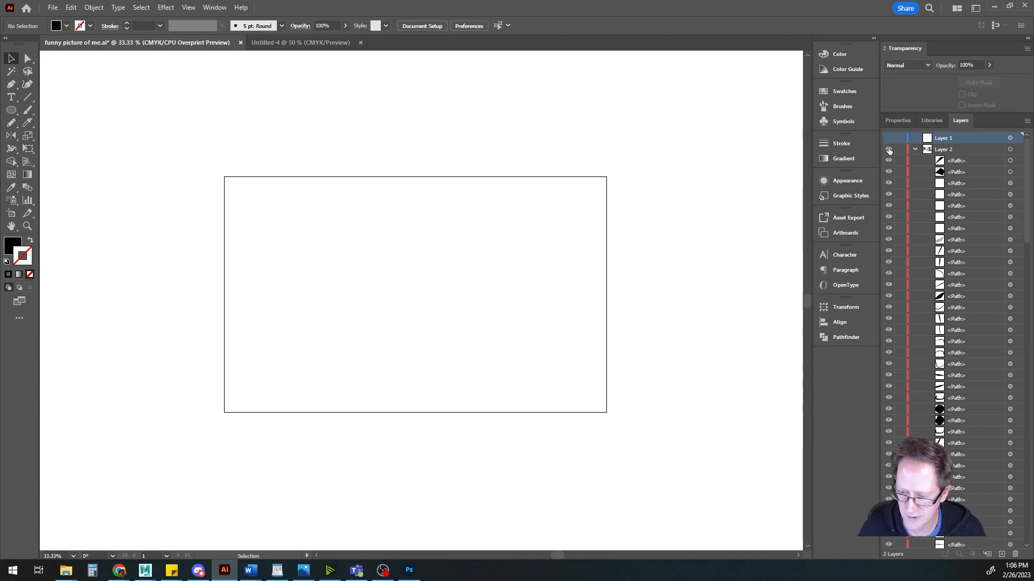
{"action": "left_click", "coordinate": [889, 149]}
{"action": "scroll", "coordinate": [454, 356], "scroll_direction": "up", "scroll_amount": 3}
{"action": "left_click_drag", "start_coordinate": [445, 312], "coordinate": [618, 362]}
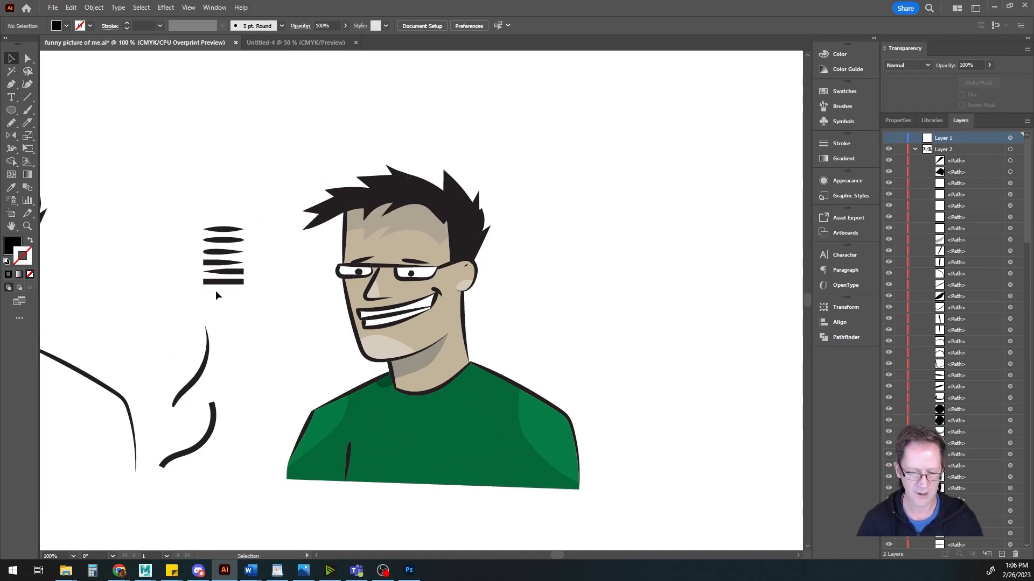
{"action": "scroll", "coordinate": [261, 363], "scroll_direction": "up", "scroll_amount": 1}
{"action": "scroll", "coordinate": [259, 363], "scroll_direction": "down", "scroll_amount": 1}
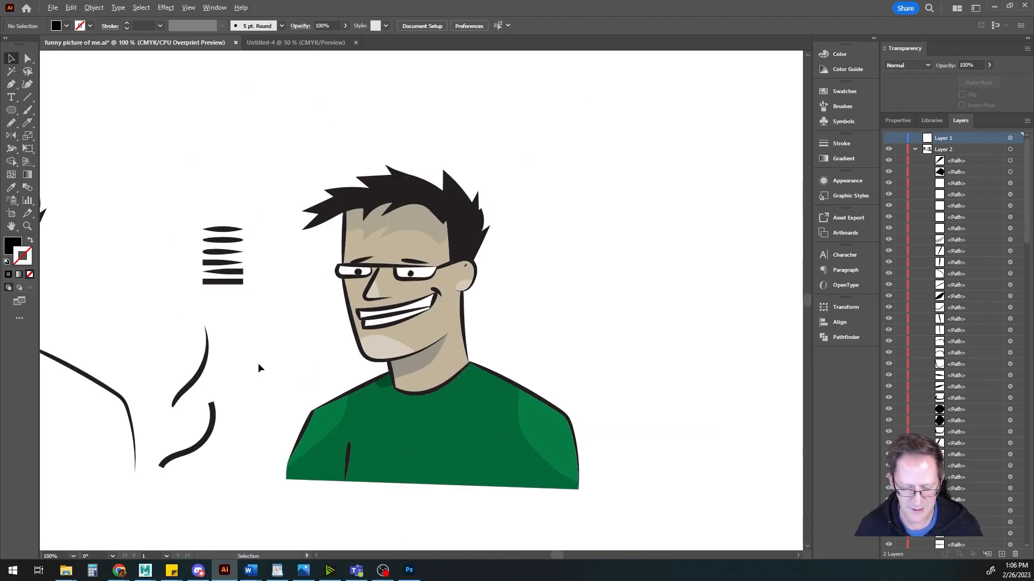
{"action": "scroll", "coordinate": [260, 357], "scroll_direction": "up", "scroll_amount": 1}
{"action": "scroll", "coordinate": [260, 357], "scroll_direction": "down", "scroll_amount": 1}
{"action": "scroll", "coordinate": [260, 357], "scroll_direction": "up", "scroll_amount": 1}
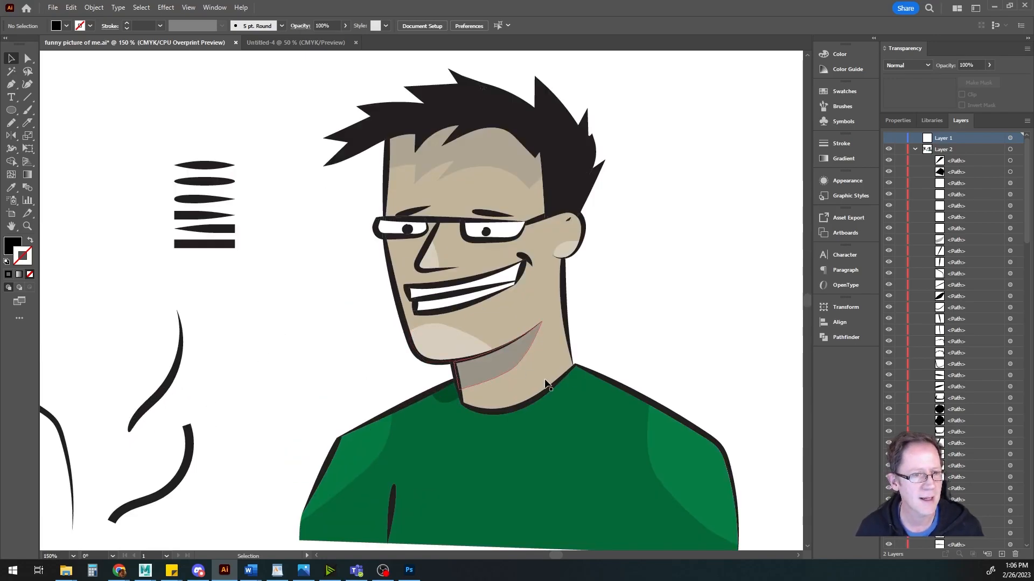
Step: Copy the entire line sketch from the Photoshop document and paste it into the blank Untitled-4 document in Illustrator
{"action": "left_click", "coordinate": [314, 45]}
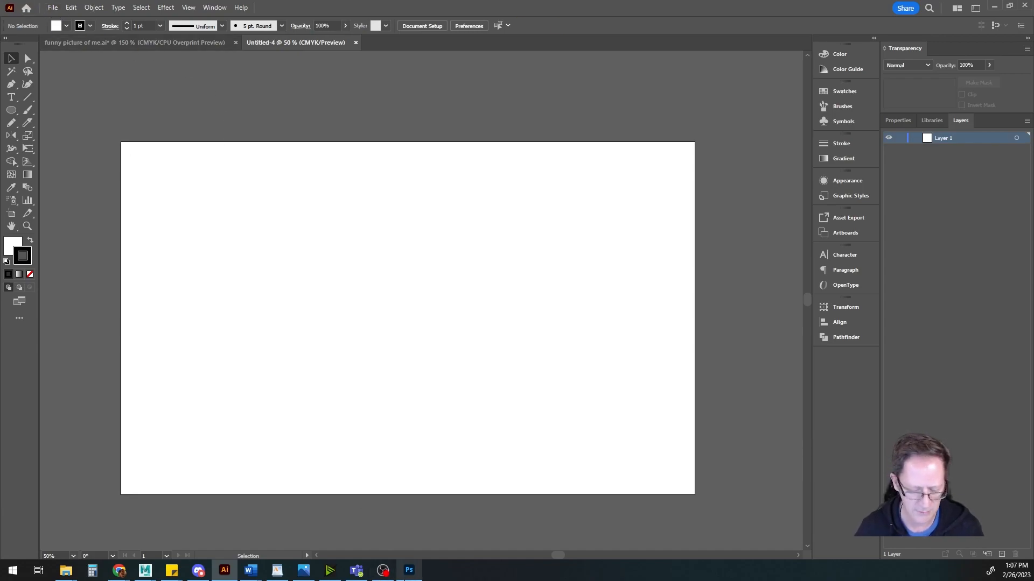
{"action": "left_click", "coordinate": [410, 572]}
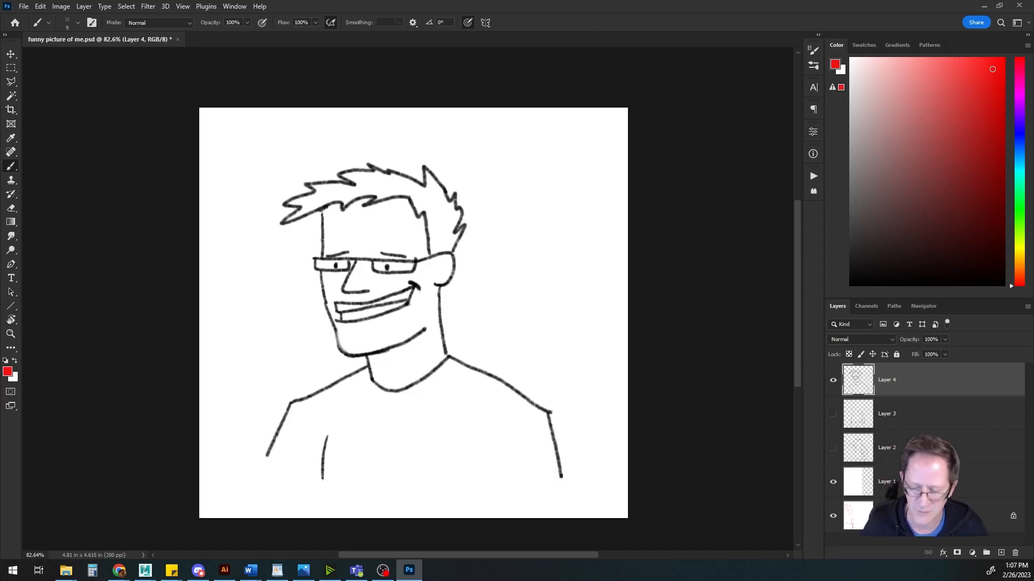
{"action": "key", "text": "ctrl+a"}
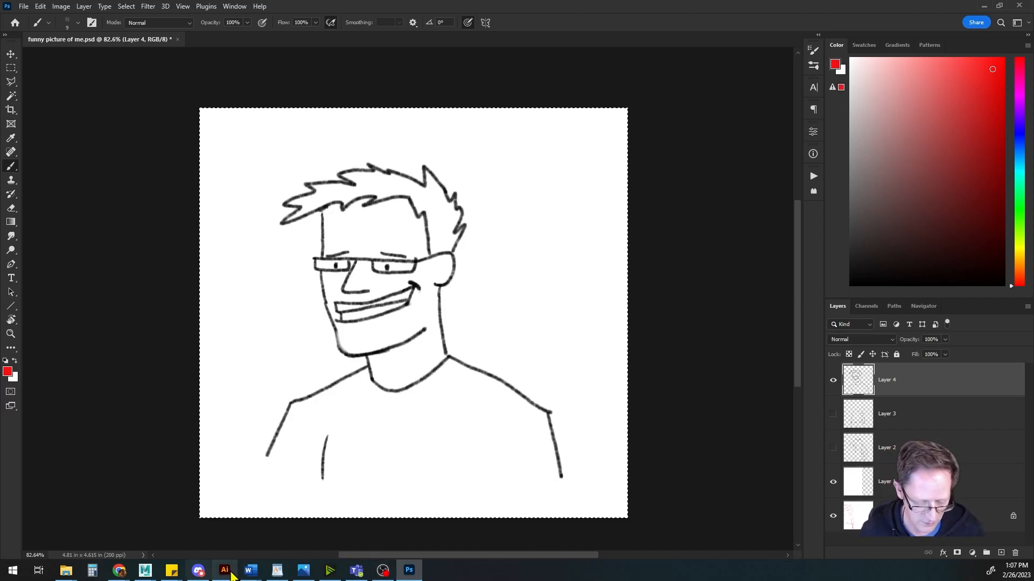
{"action": "left_click", "coordinate": [228, 574]}
{"action": "key", "text": "ctrl+v"}
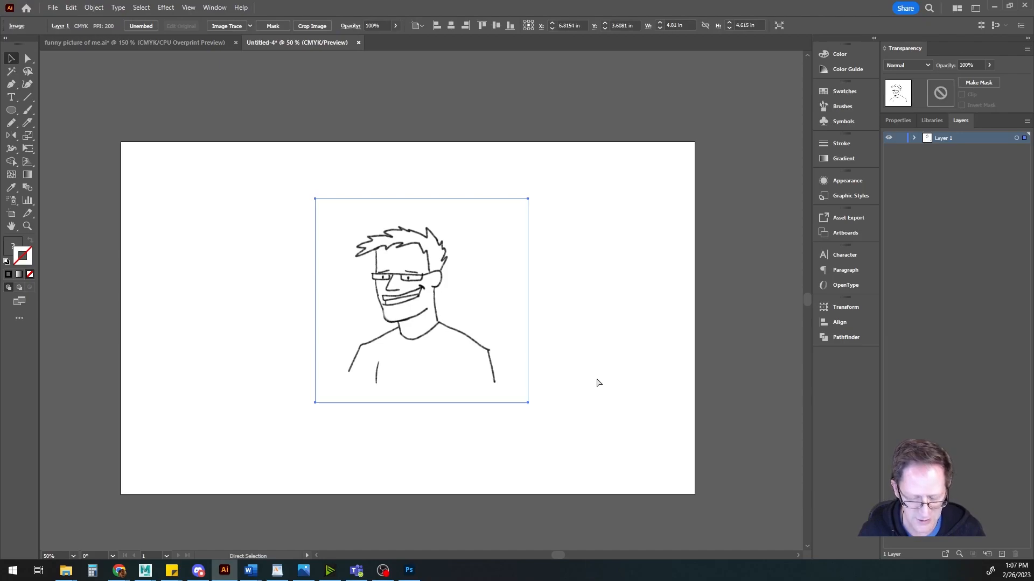
Step: Add a new layer and place it beneath the layer that holds the pasted sketch
{"action": "scroll", "coordinate": [453, 335], "scroll_direction": "up", "scroll_amount": 2}
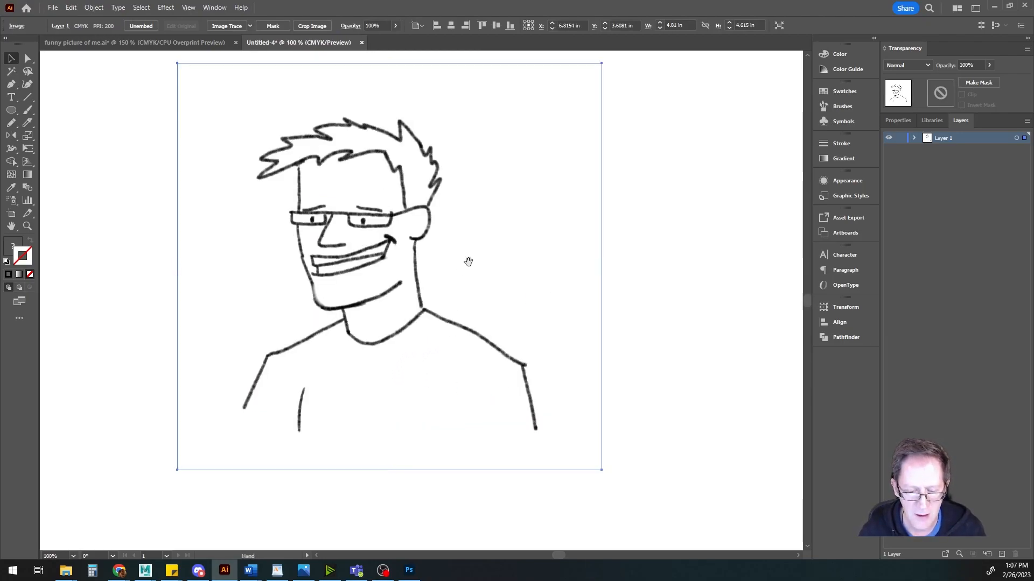
{"action": "scroll", "coordinate": [508, 306], "scroll_direction": "down", "scroll_amount": 1}
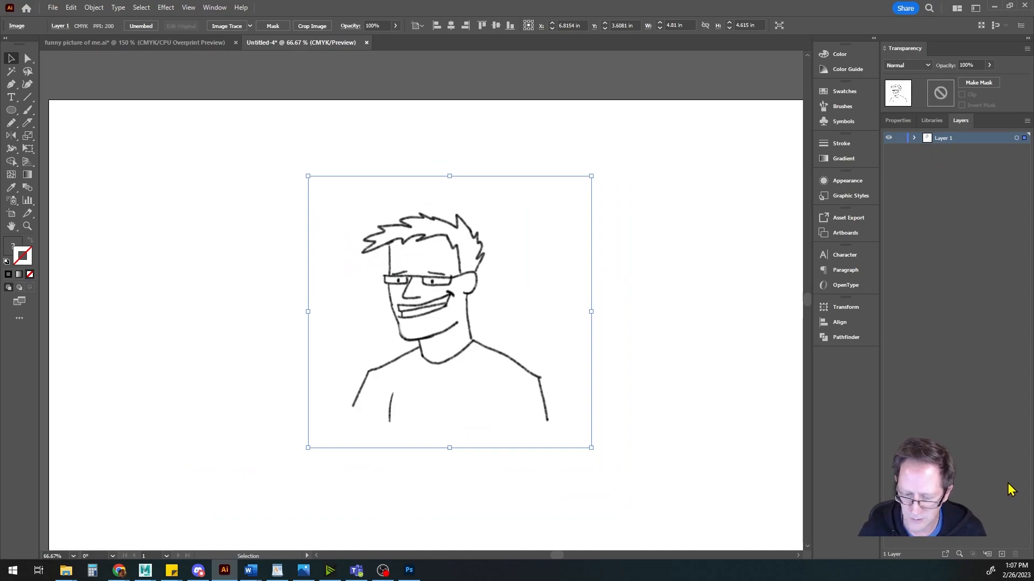
{"action": "left_click", "coordinate": [1002, 555]}
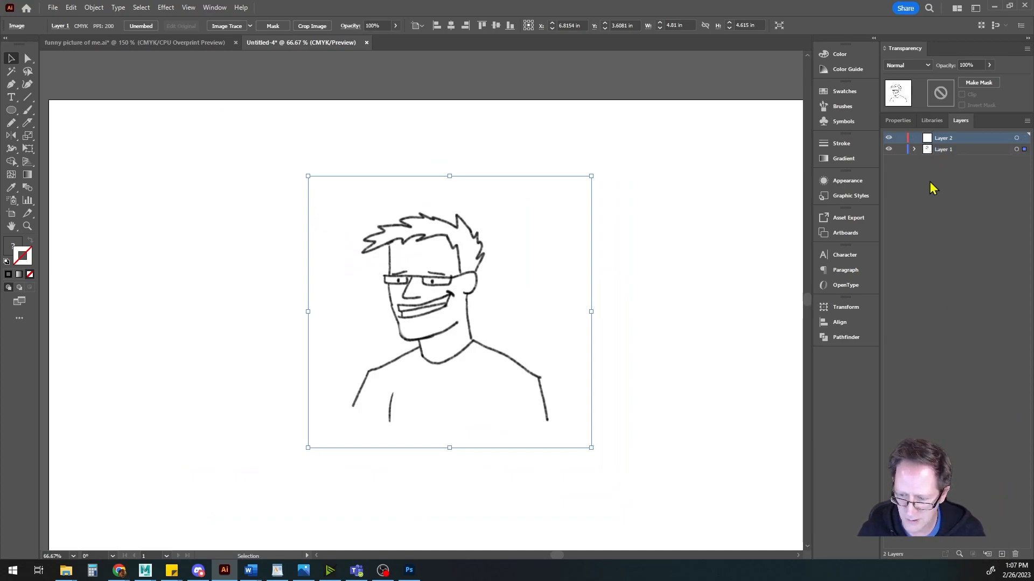
{"action": "left_click_drag", "start_coordinate": [926, 141], "coordinate": [927, 156]}
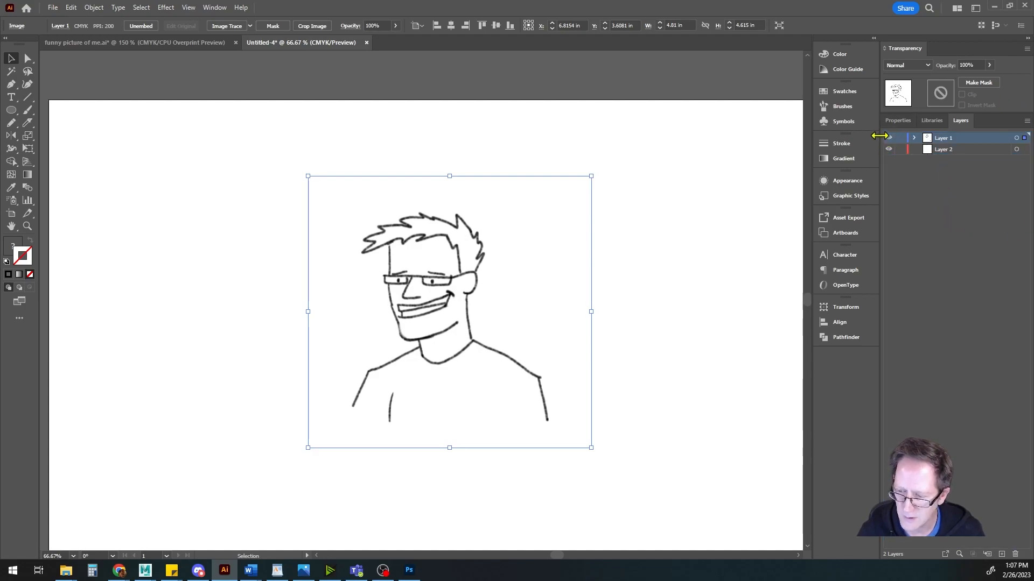
Step: Set the sketch layer's blend mode to Multiply and its opacity to 48%
{"action": "left_click", "coordinate": [1015, 139]}
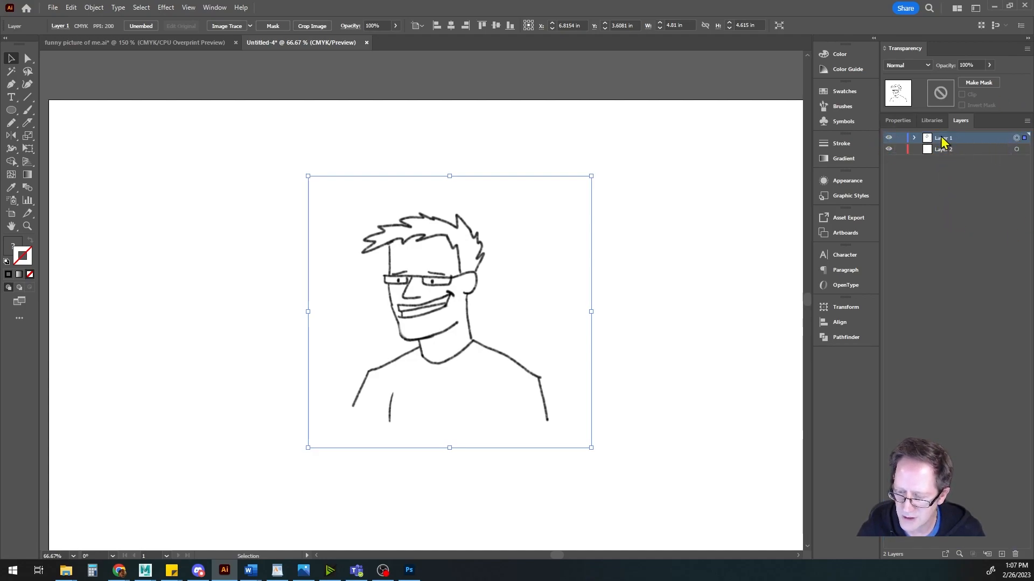
{"action": "left_click", "coordinate": [928, 66]}
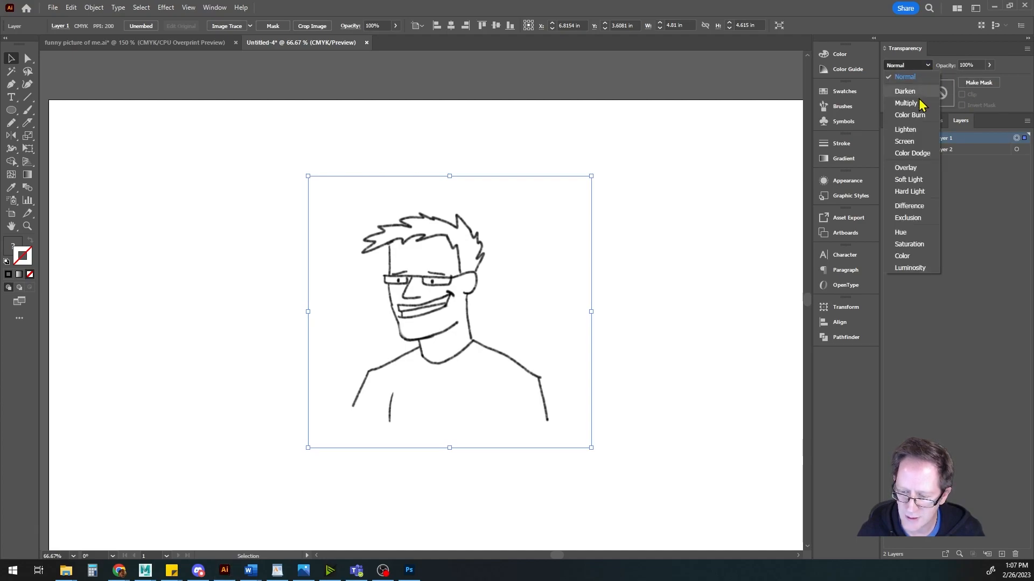
{"action": "left_click", "coordinate": [918, 106]}
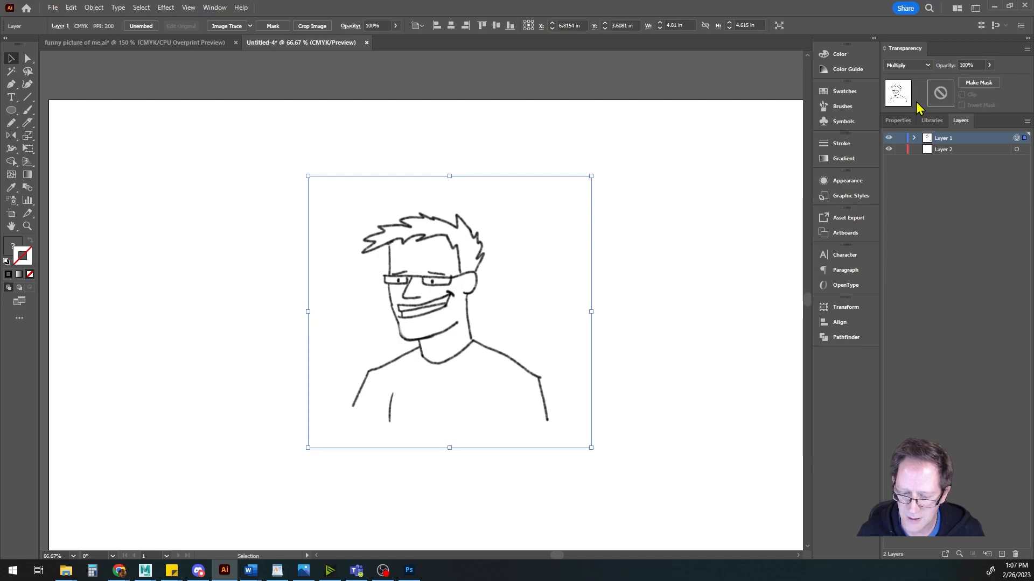
{"action": "left_click", "coordinate": [989, 64]}
{"action": "left_click_drag", "start_coordinate": [976, 79], "coordinate": [967, 79]}
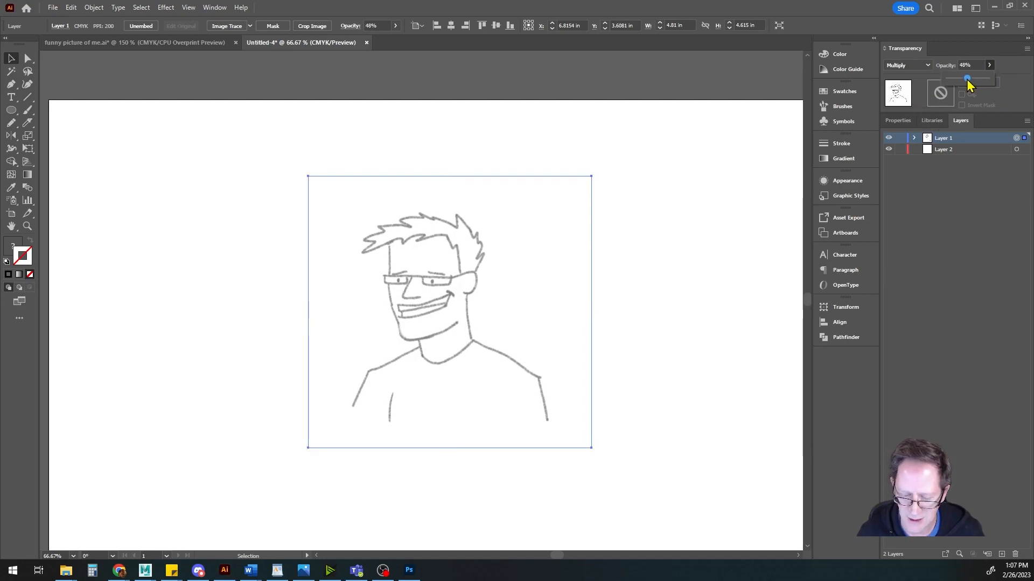
Step: Lock the sketch layer and target the empty Layer 2 for drawing
{"action": "left_click", "coordinate": [930, 151]}
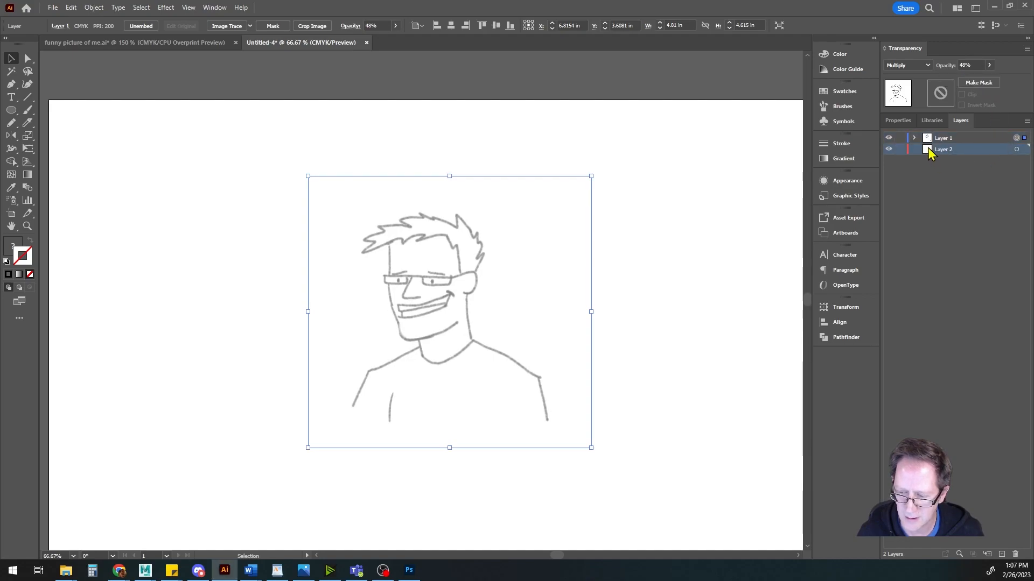
{"action": "left_click", "coordinate": [899, 138]}
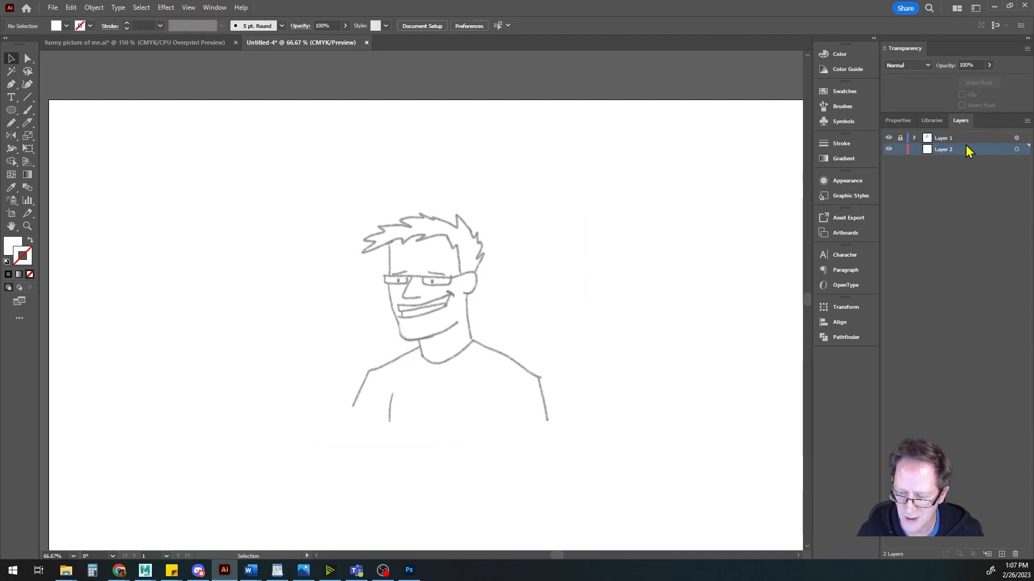
{"action": "left_click", "coordinate": [1017, 151]}
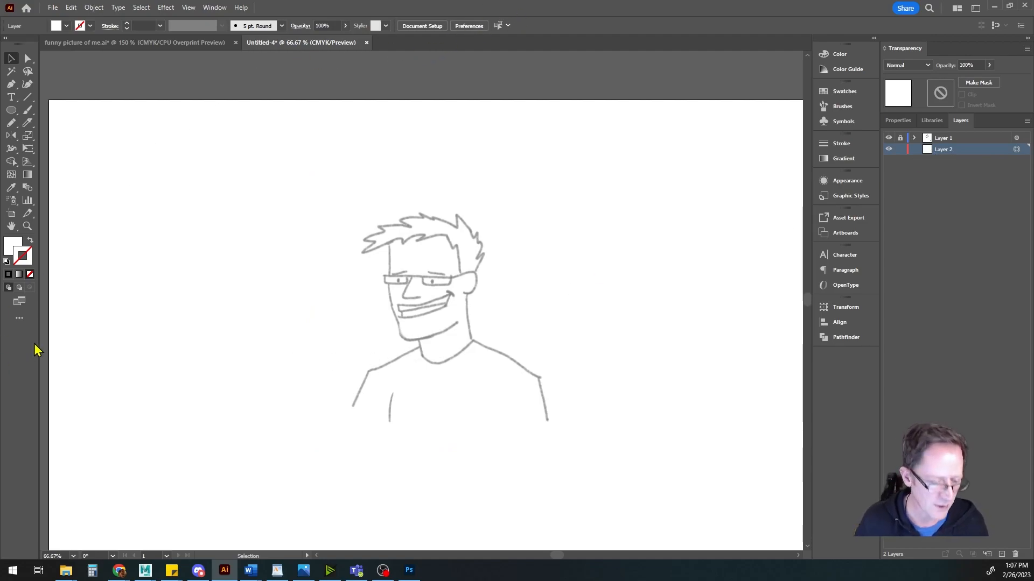
Step: Set the fill to black and draw a thin horizontal ellipse about 0.33 in wide and 0.05 in high beside the sketch
{"action": "left_click", "coordinate": [11, 247]}
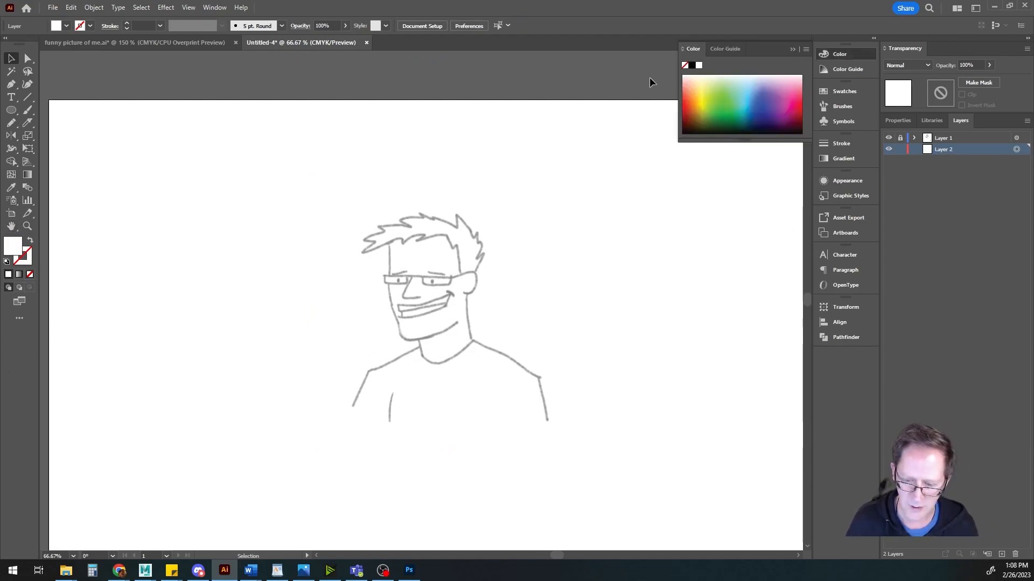
{"action": "left_click", "coordinate": [692, 65]}
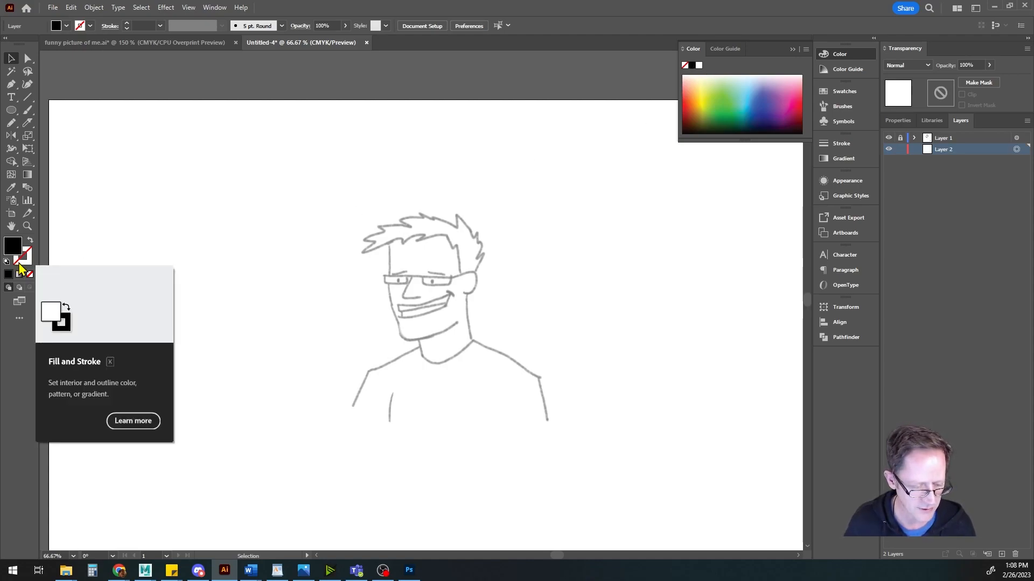
{"action": "scroll", "coordinate": [188, 272], "scroll_direction": "up", "scroll_amount": 2}
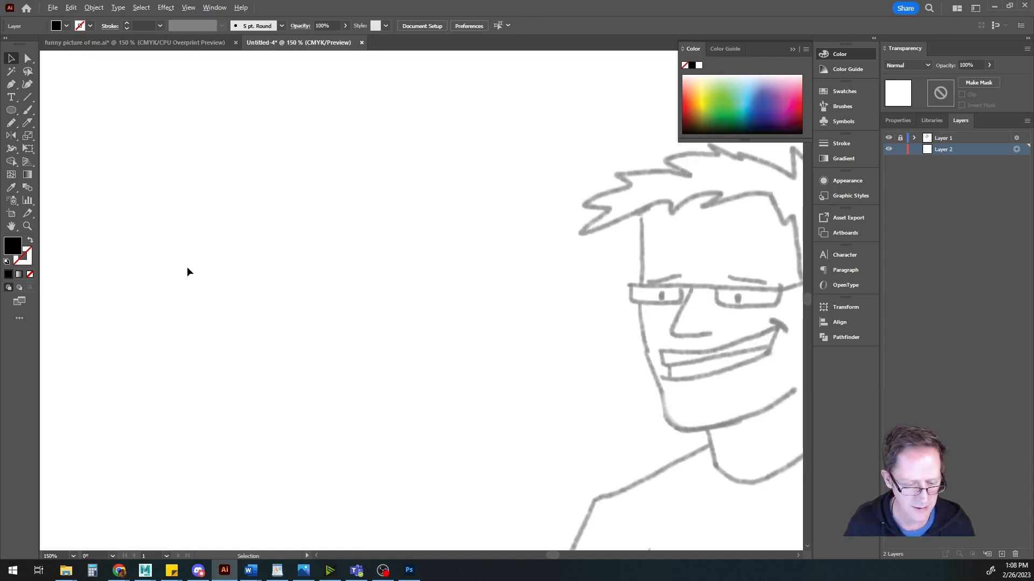
{"action": "left_click", "coordinate": [11, 109]}
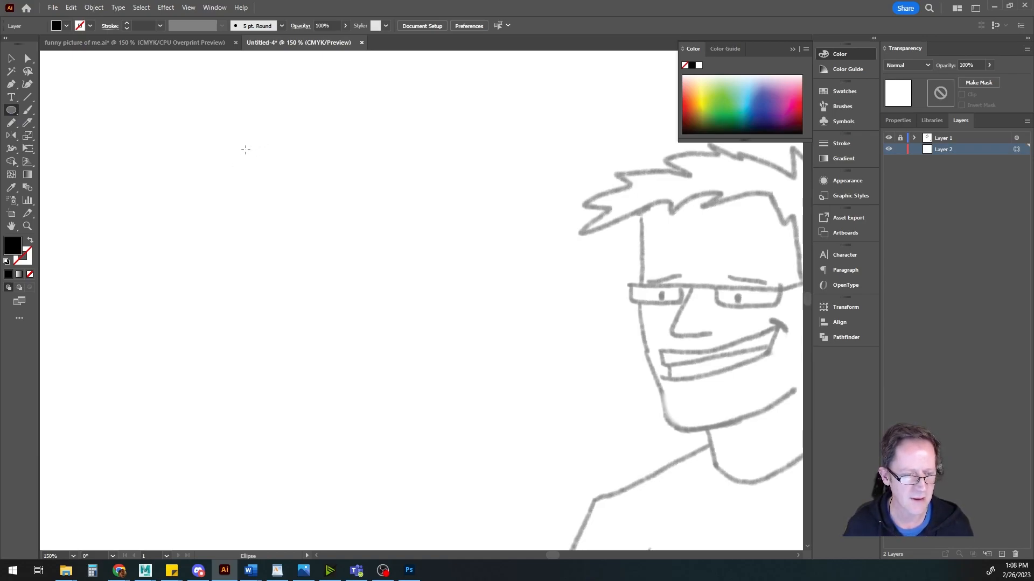
{"action": "left_click_drag", "start_coordinate": [173, 147], "coordinate": [312, 294]}
{"action": "scroll", "coordinate": [183, 194], "scroll_direction": "up", "scroll_amount": 2}
{"action": "scroll", "coordinate": [311, 300], "scroll_direction": "up", "scroll_amount": 1}
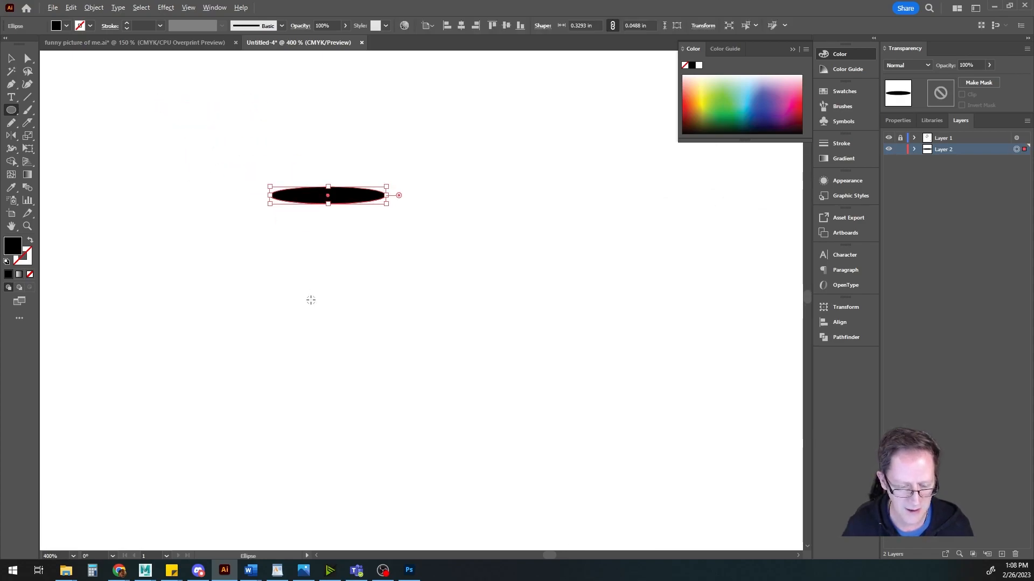
Step: Duplicate the black ellipse straight down at even spacing to make a column of six
{"action": "scroll", "coordinate": [311, 299], "scroll_direction": "up", "scroll_amount": 1}
{"action": "mouse_move", "coordinate": [298, 251]}
{"action": "left_mouse_down"}
{"action": "mouse_move", "coordinate": [321, 290]}
{"action": "mouse_move", "coordinate": [305, 243]}
{"action": "left_mouse_up"}
{"action": "key", "text": "v"}
{"action": "key", "text": "ctrl+c"}
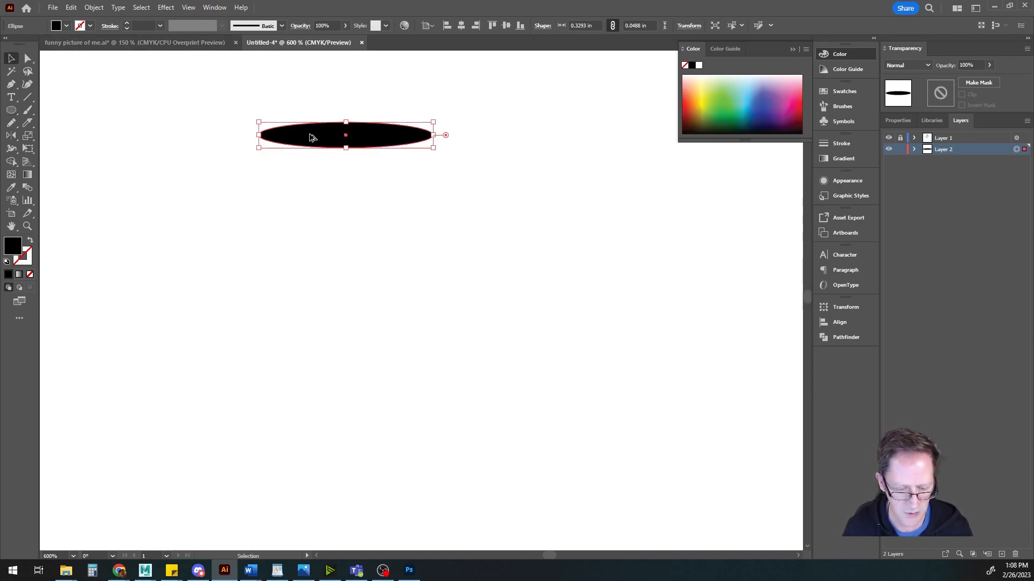
{"action": "left_click_drag", "start_coordinate": [316, 142], "coordinate": [317, 187], "text": "alt"}
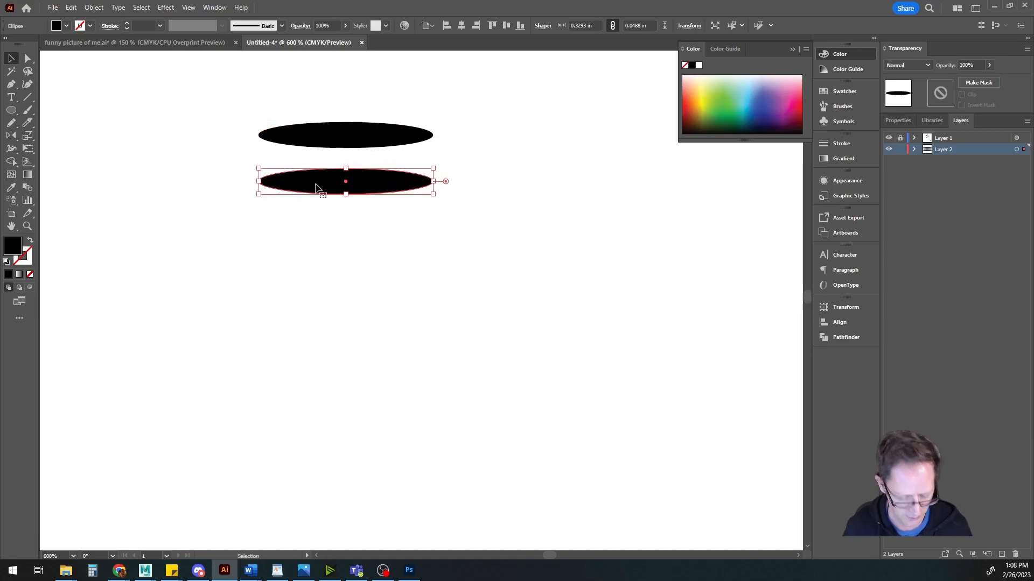
{"action": "key", "text": "ctrl+d"}
{"action": "key", "text": "ctrl+d"}
{"action": "key", "text": "ctrl+d"}
{"action": "key", "text": "ctrl+d"}
{"action": "left_click", "coordinate": [177, 123]}
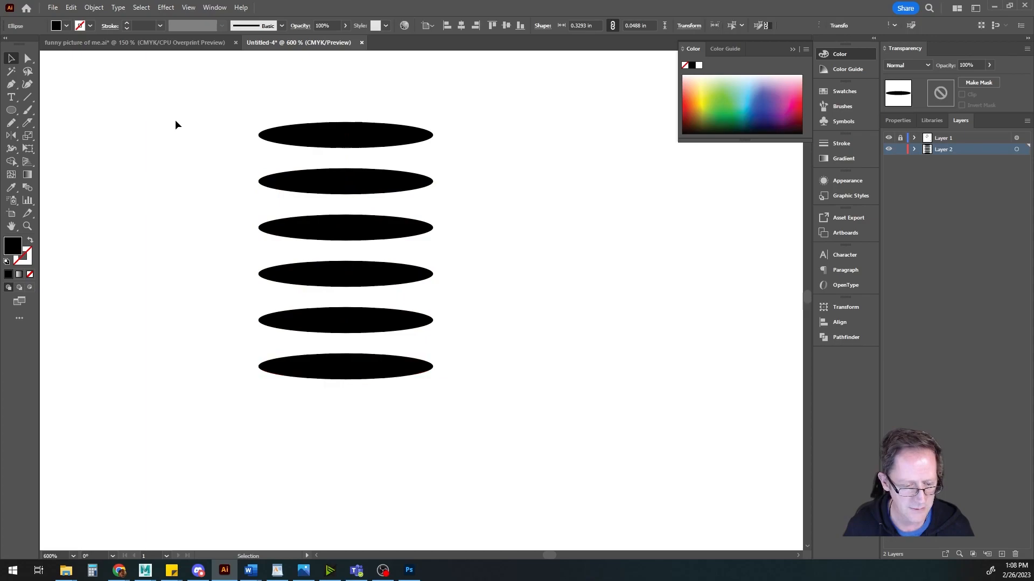
Step: Reshape the top ellipse into a teardrop by making its right end a sharp point and shifting its upper and lower anchors left
{"action": "left_click", "coordinate": [339, 138]}
{"action": "key", "text": "a"}
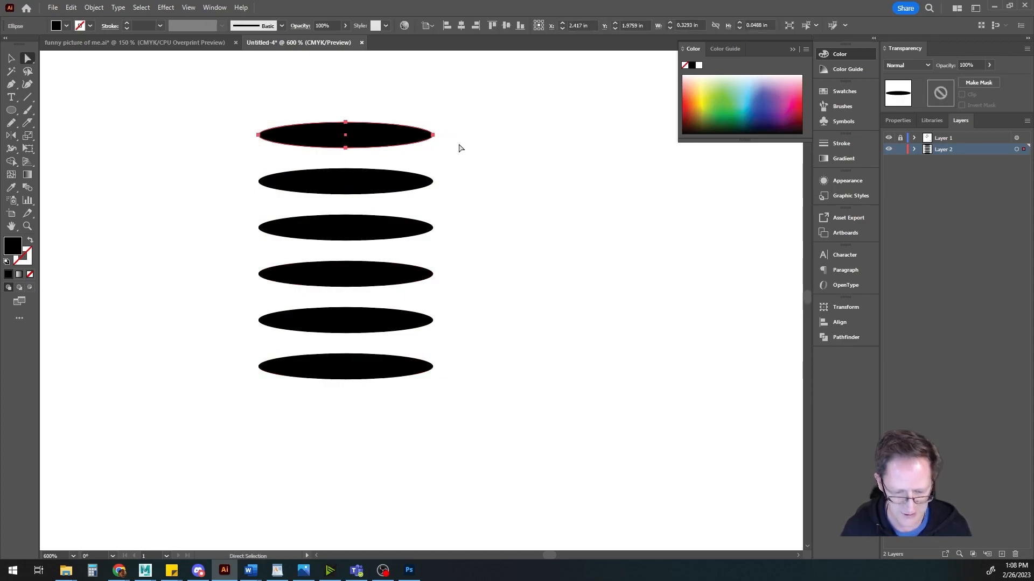
{"action": "left_click", "coordinate": [433, 136]}
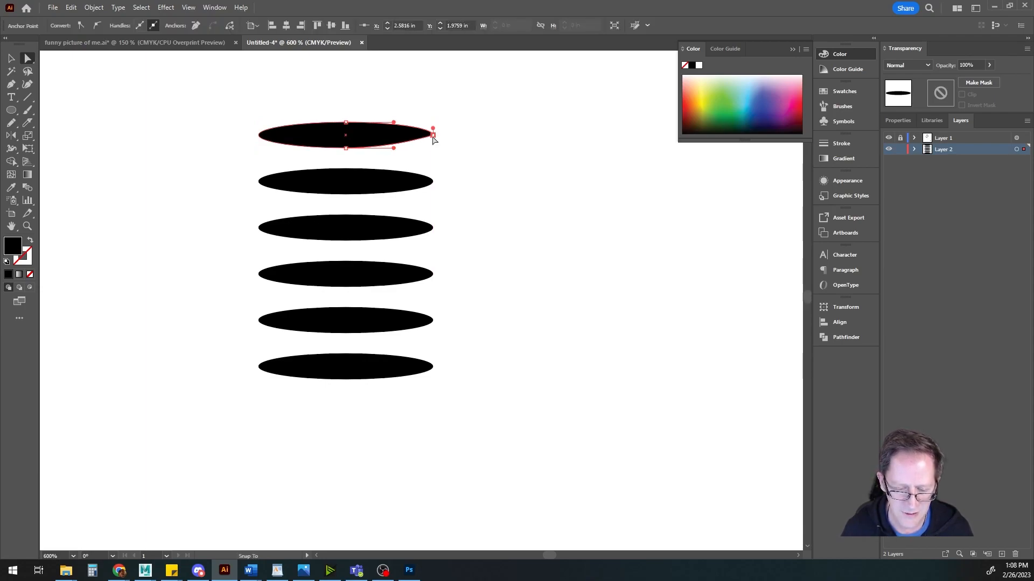
{"action": "left_click_drag", "start_coordinate": [434, 143], "coordinate": [433, 135]}
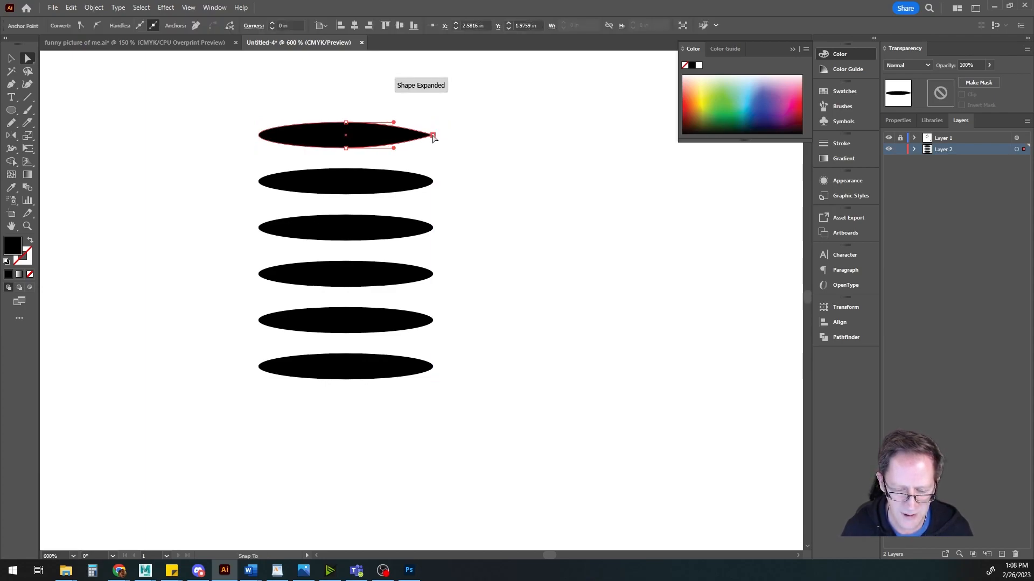
{"action": "left_click_drag", "start_coordinate": [334, 103], "coordinate": [318, 152]}
Step: Replace the second ellipse with a copy of the teardrop and reflect that copy across the vertical axis
{"action": "left_click", "coordinate": [318, 186]}
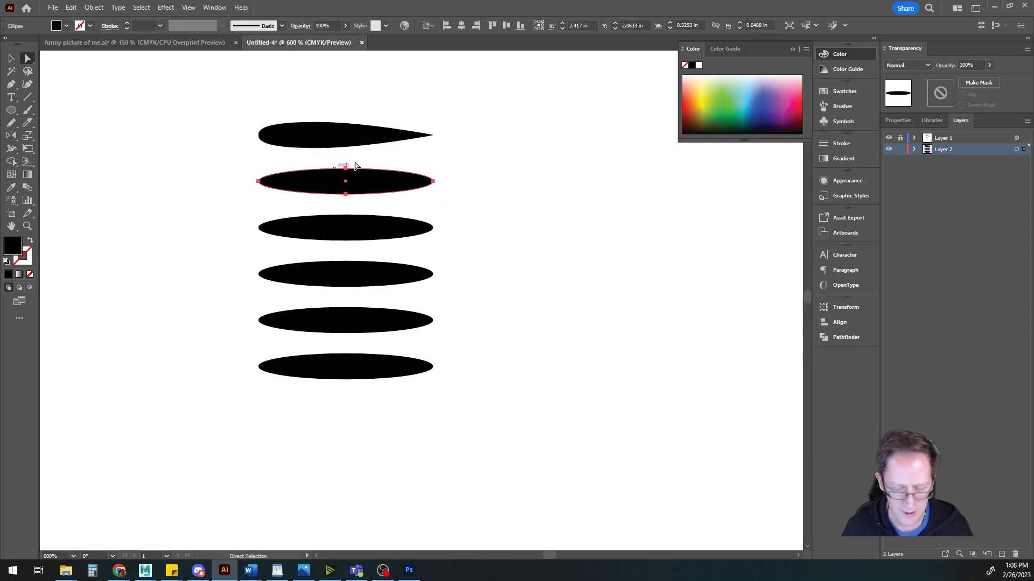
{"action": "key", "text": "Delete"}
{"action": "left_click_drag", "start_coordinate": [307, 143], "coordinate": [310, 184]}
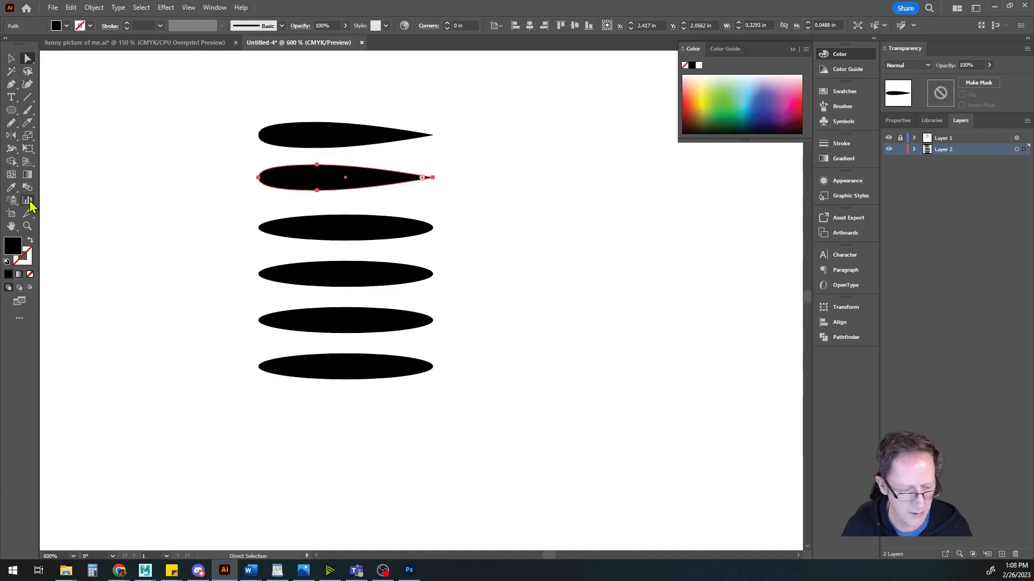
{"action": "double_click", "coordinate": [10, 135]}
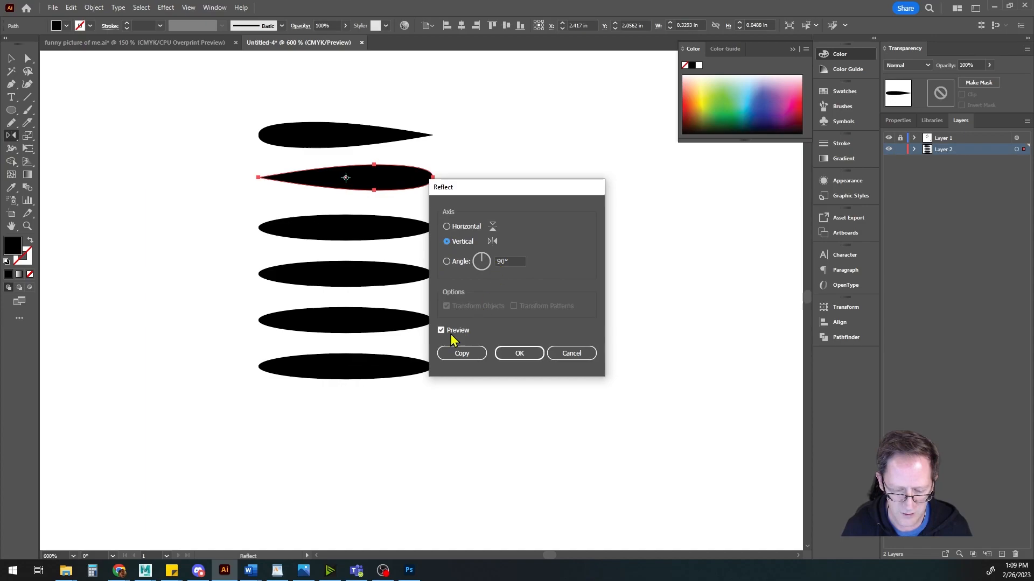
{"action": "left_click", "coordinate": [519, 354]}
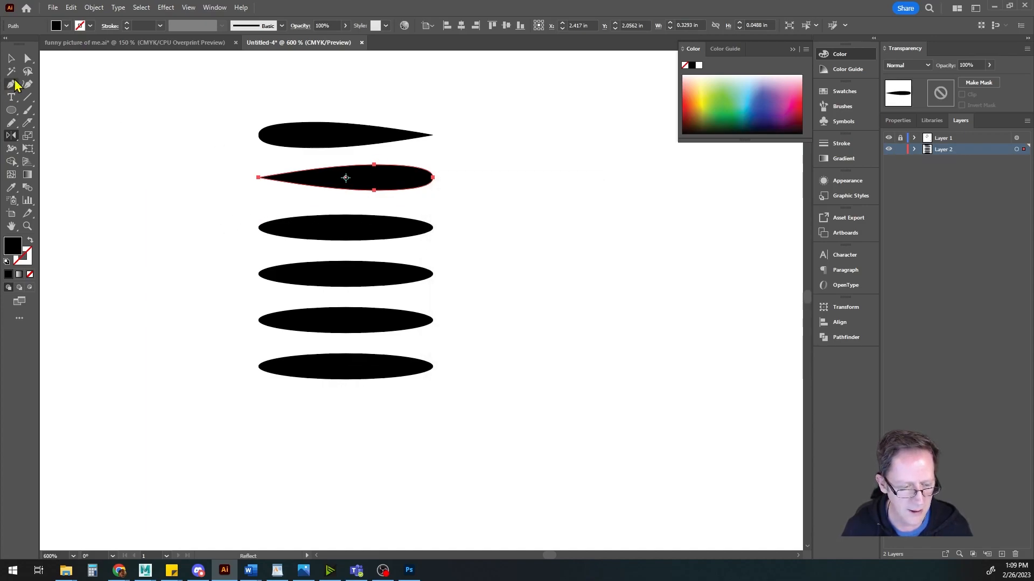
Step: Reshape the third ellipse into a rounded bar by lengthening the vertical handles of its left and right end anchors
{"action": "left_click", "coordinate": [11, 58]}
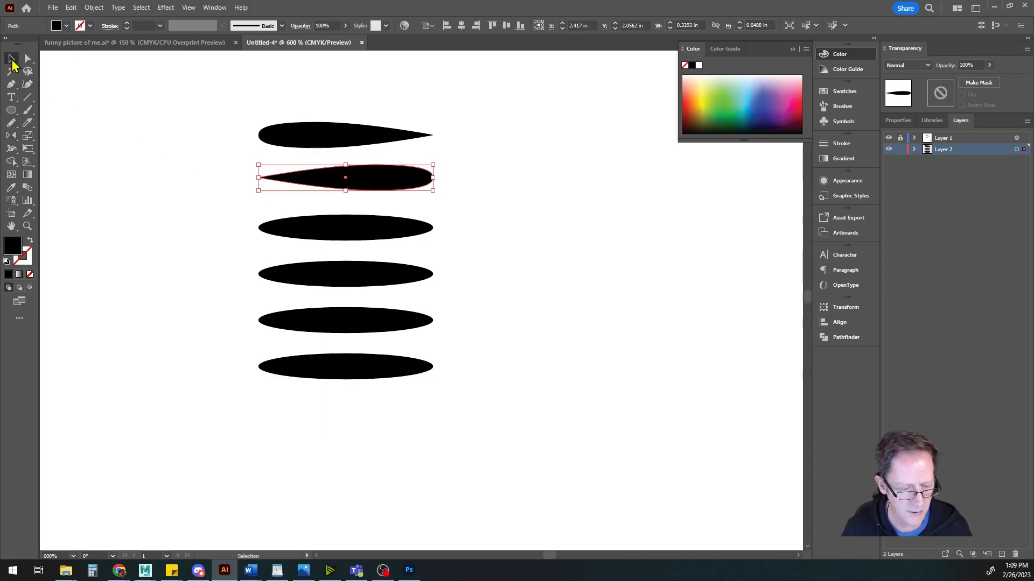
{"action": "left_click", "coordinate": [299, 226]}
{"action": "key", "text": "a"}
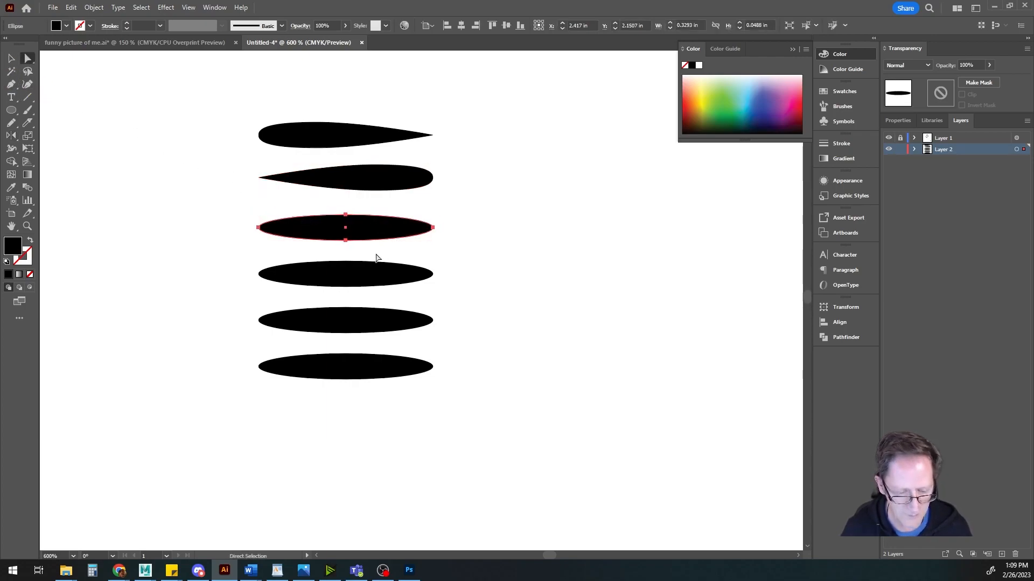
{"action": "left_click", "coordinate": [259, 227]}
{"action": "left_click_drag", "start_coordinate": [259, 222], "coordinate": [258, 240]}
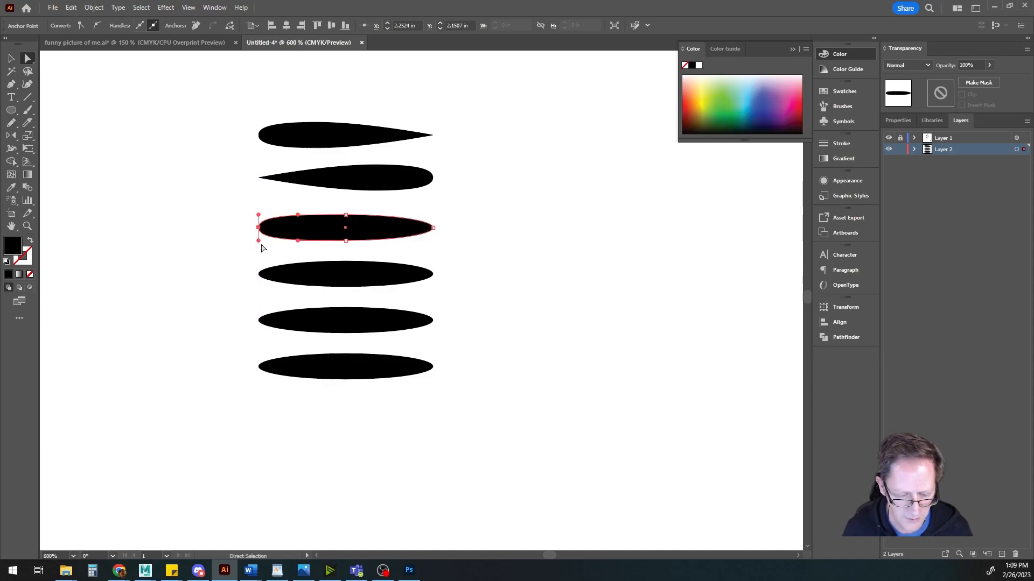
{"action": "left_click", "coordinate": [433, 228]}
{"action": "left_click_drag", "start_coordinate": [433, 220], "coordinate": [434, 246]}
{"action": "left_click", "coordinate": [495, 265]}
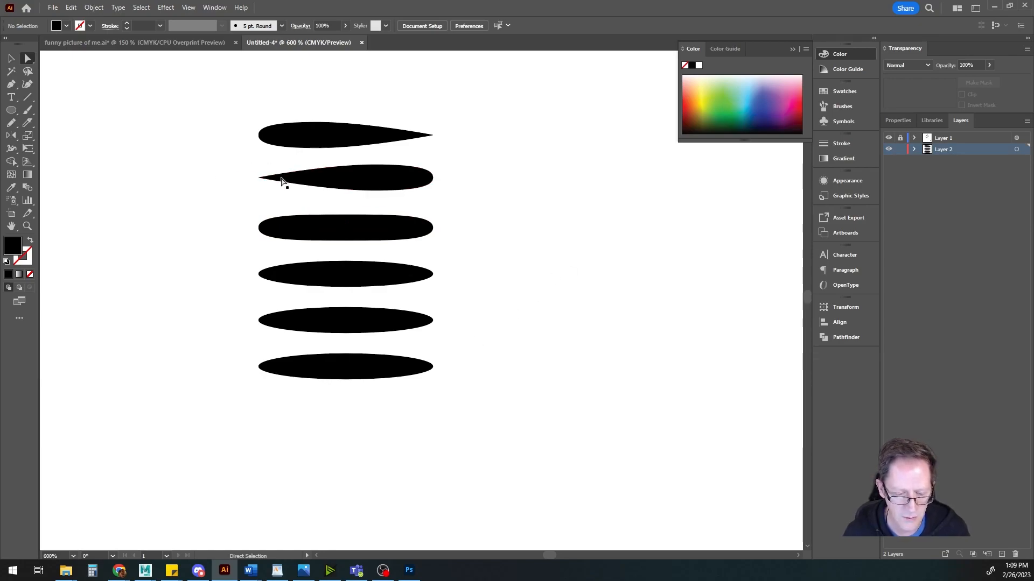
Step: Check the reference shapes in the finished portrait file, and delete the three plain ellipses below the rounded bar
{"action": "left_click", "coordinate": [308, 280]}
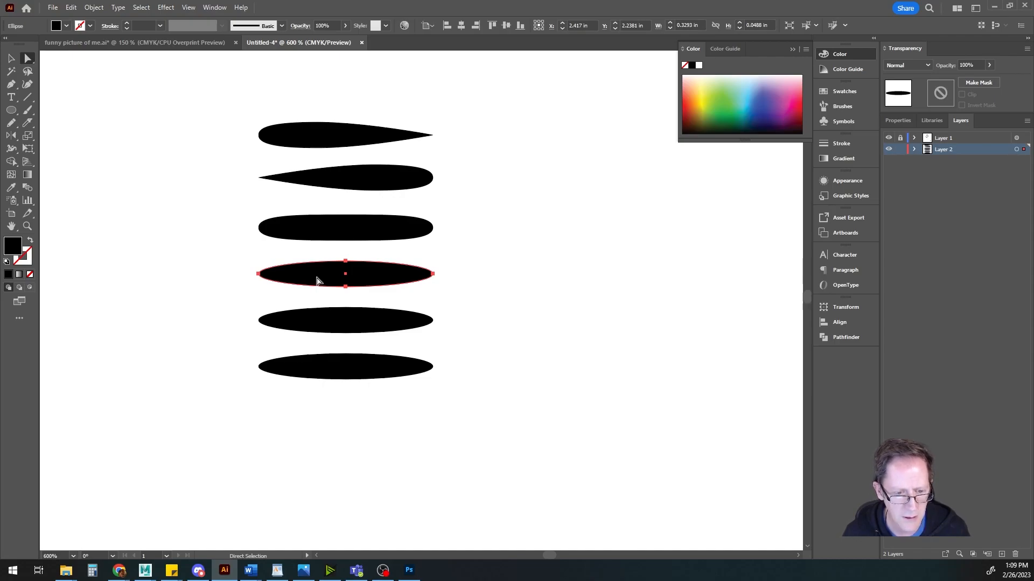
{"action": "left_click", "coordinate": [138, 46]}
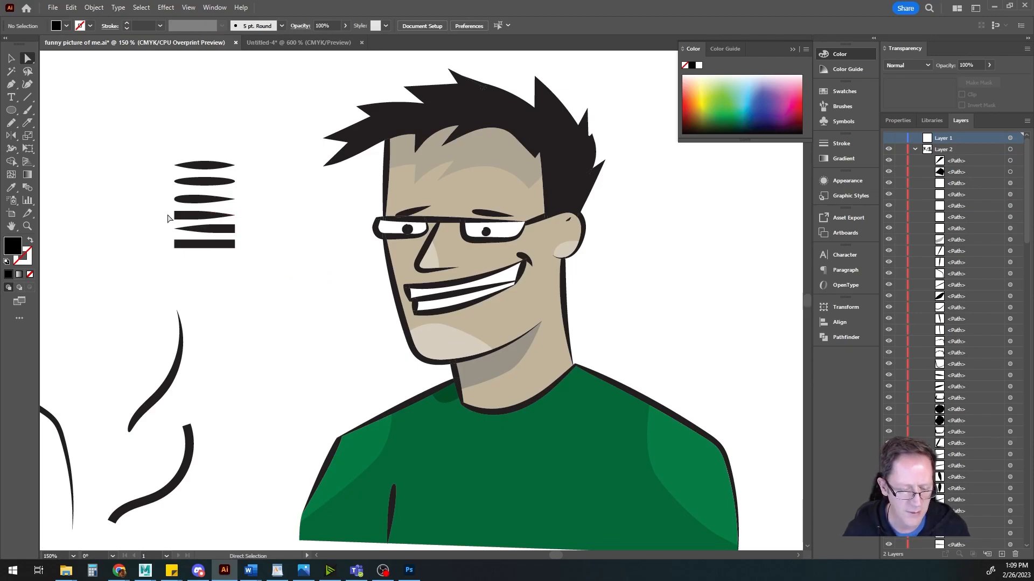
{"action": "left_click", "coordinate": [308, 44]}
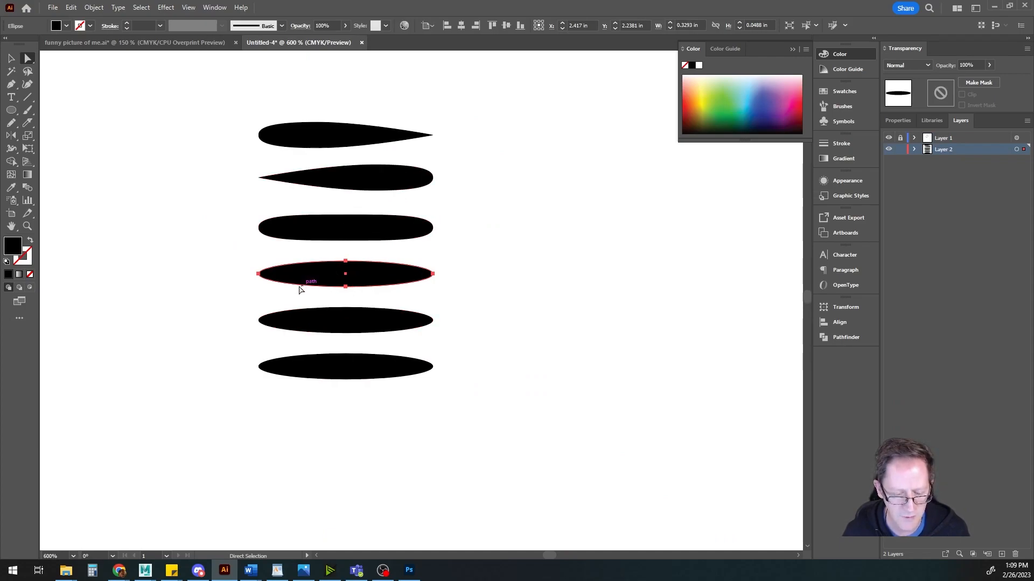
{"action": "left_click_drag", "start_coordinate": [203, 271], "coordinate": [437, 425]}
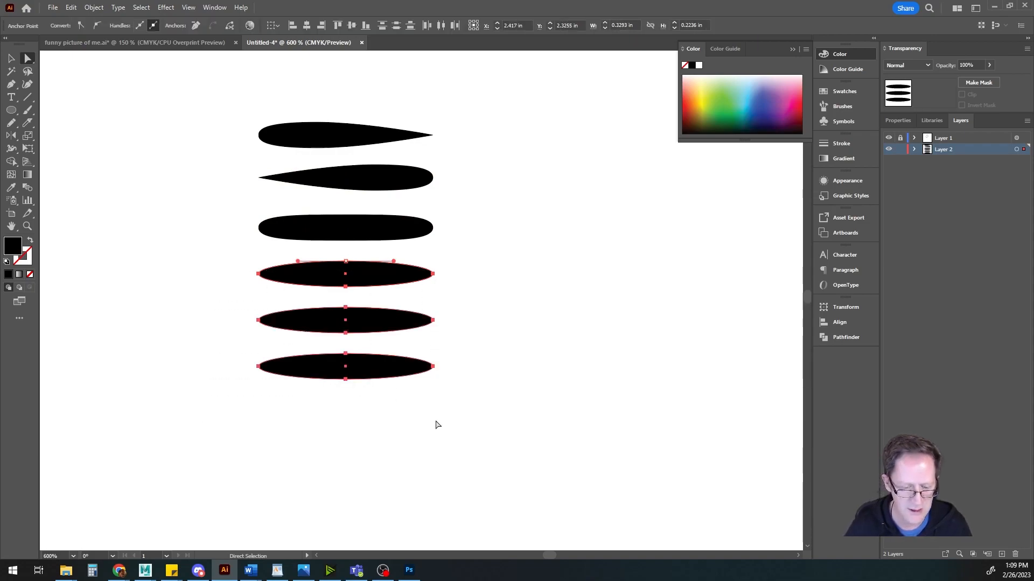
{"action": "key", "text": "Delete"}
Step: Duplicate the two teardrops together straight down below the rounded bar
{"action": "left_click", "coordinate": [326, 138]}
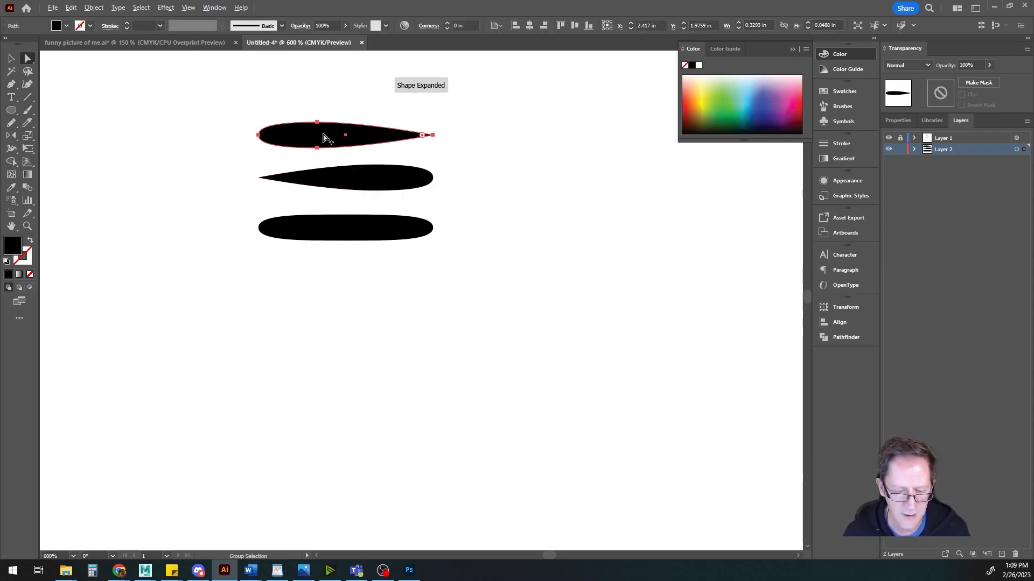
{"action": "left_click", "coordinate": [323, 178], "text": "alt+shift"}
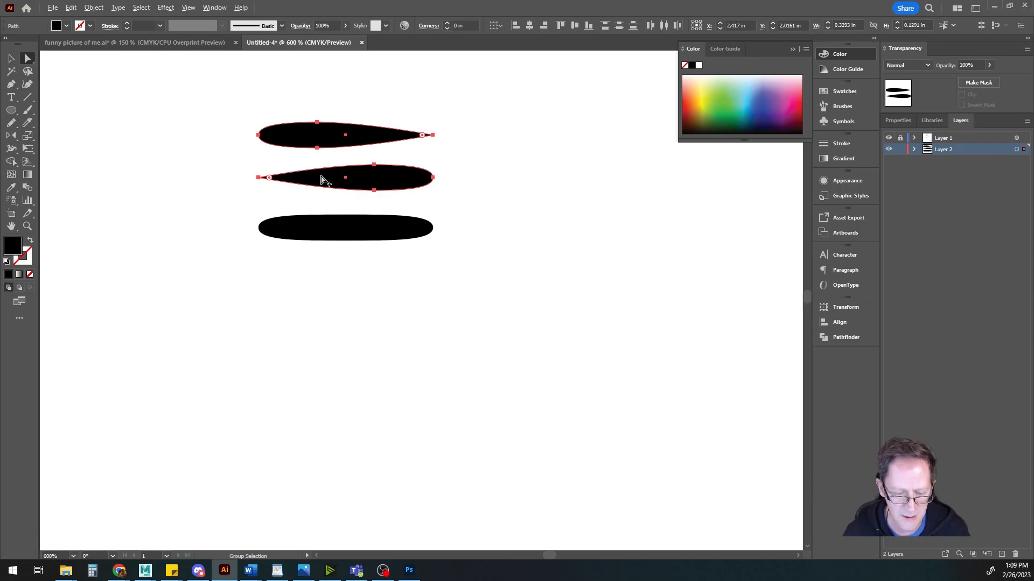
{"action": "key", "text": "alt+v"}
{"action": "left_click", "coordinate": [445, 9]}
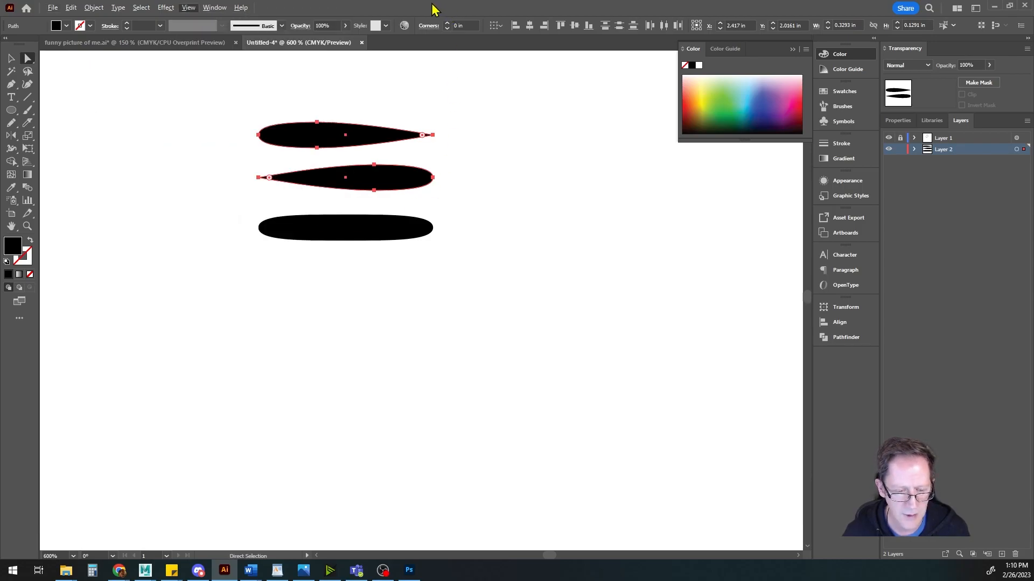
{"action": "left_click", "coordinate": [11, 59]}
{"action": "left_click_drag", "start_coordinate": [318, 187], "coordinate": [320, 332]}
{"action": "left_click", "coordinate": [167, 298]}
Step: Add an anchor point on the lower curve of the fourth shape's rounded left end
{"action": "left_click", "coordinate": [276, 282]}
{"action": "key", "text": "a"}
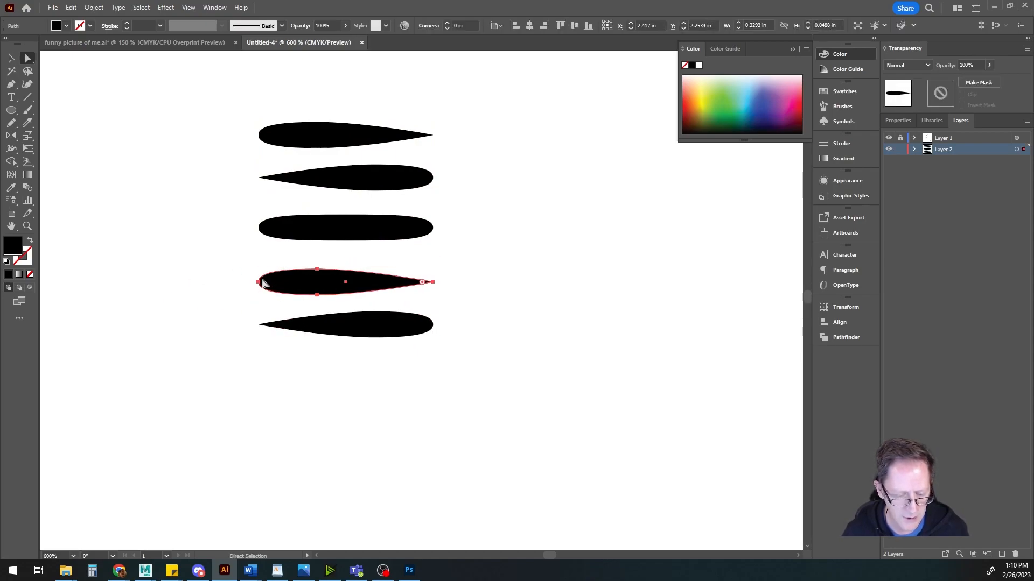
{"action": "left_click", "coordinate": [259, 281]}
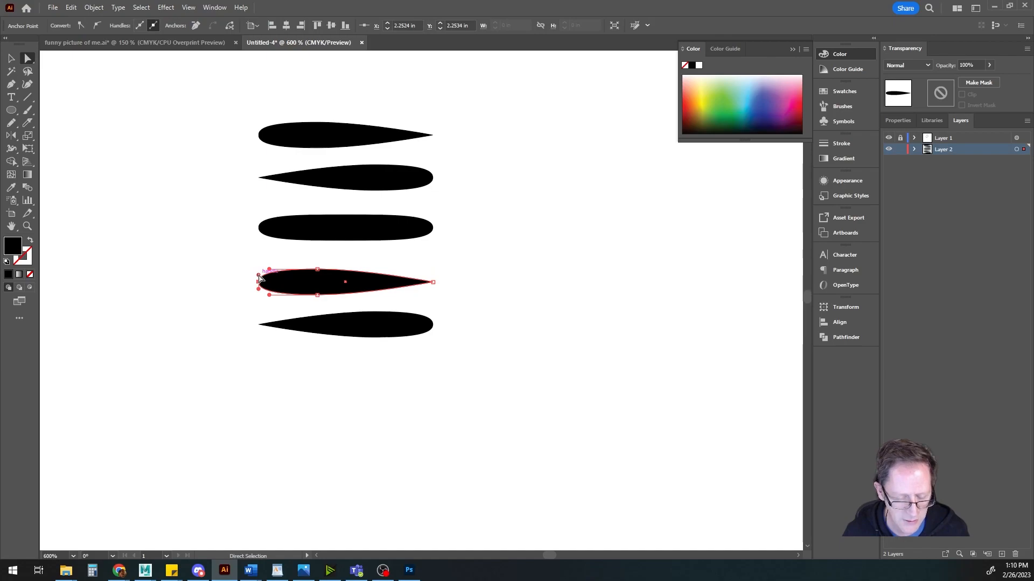
{"action": "scroll", "coordinate": [263, 280], "scroll_direction": "up", "scroll_amount": 3}
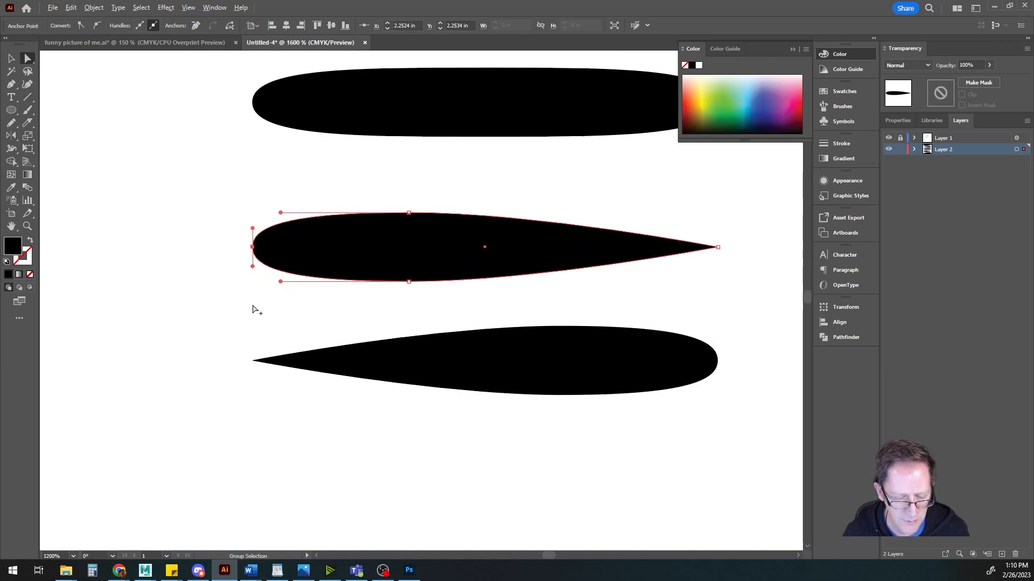
{"action": "left_click_drag", "start_coordinate": [249, 342], "coordinate": [240, 355]}
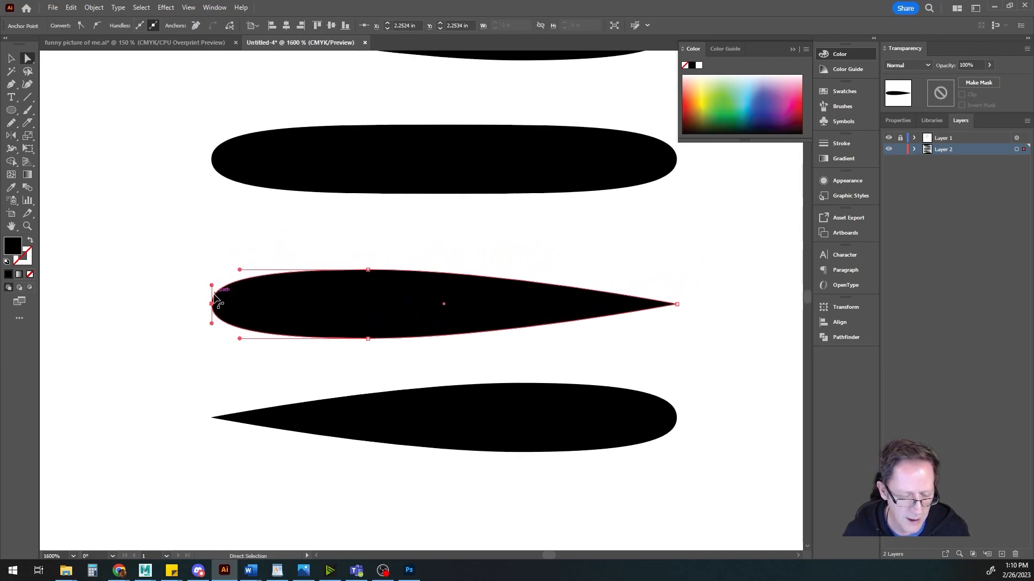
{"action": "key", "text": "p"}
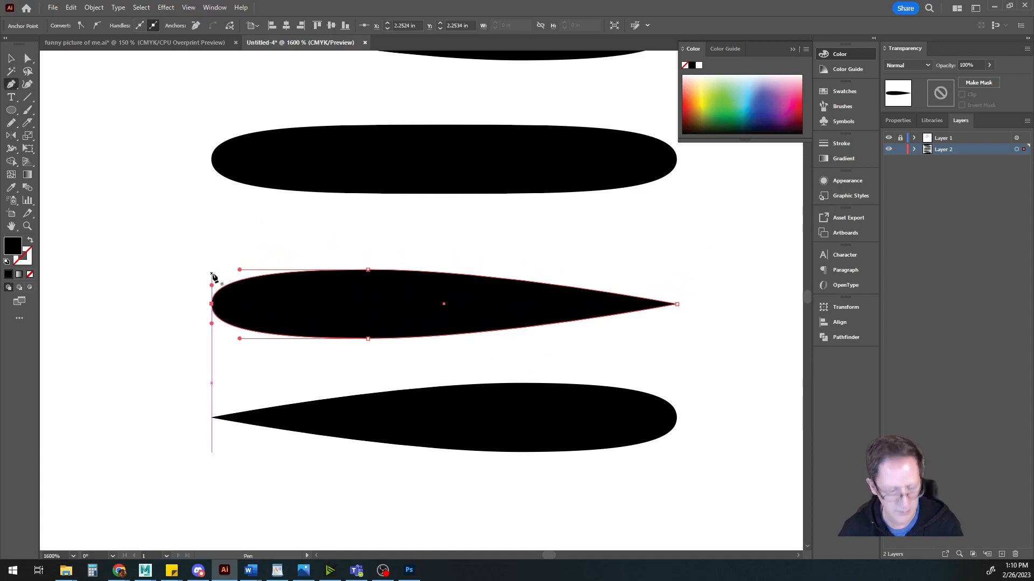
{"action": "left_click", "coordinate": [225, 323]}
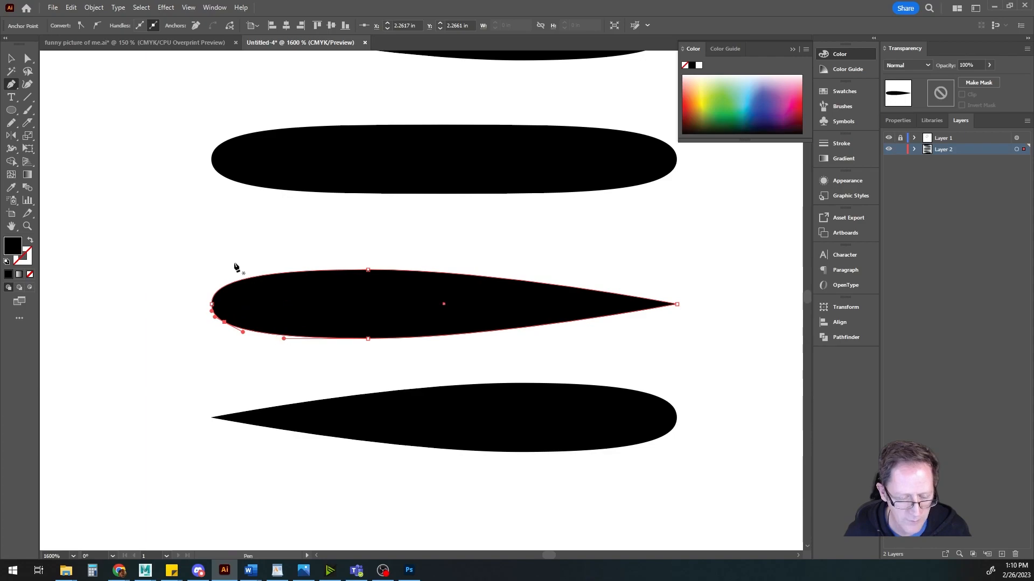
Step: Convert the fourth shape's left-end anchor to a corner and move it straight up level with the shape's upper edge
{"action": "key", "text": "v"}
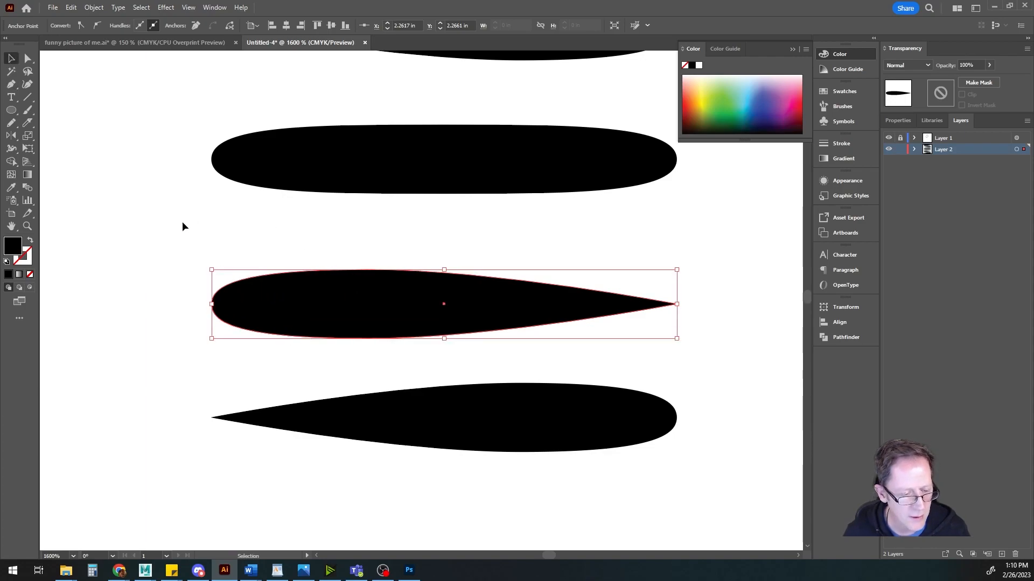
{"action": "key", "text": "a"}
{"action": "left_click", "coordinate": [213, 305]}
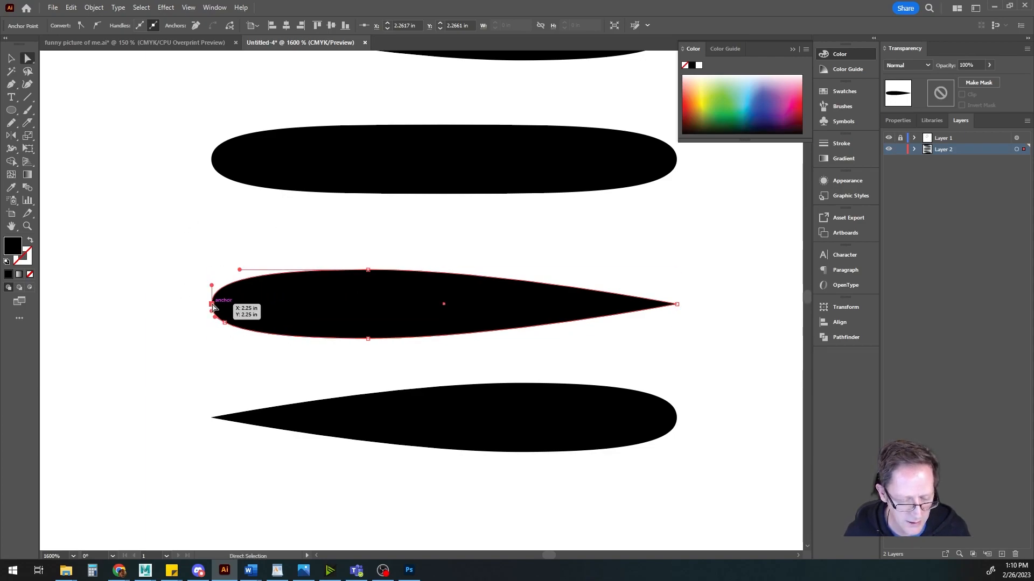
{"action": "key", "text": "shift+c"}
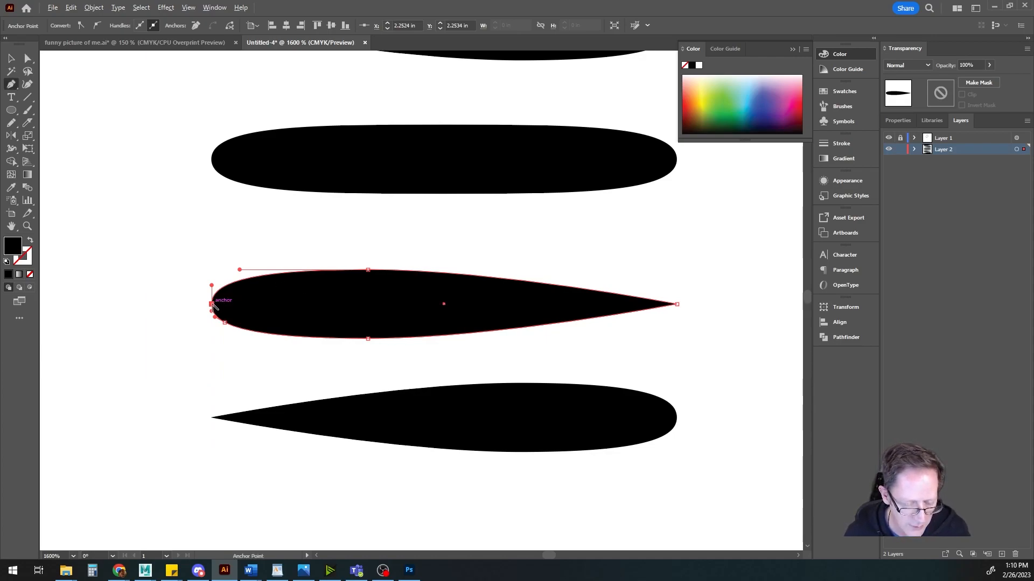
{"action": "left_click", "coordinate": [213, 305], "text": "alt"}
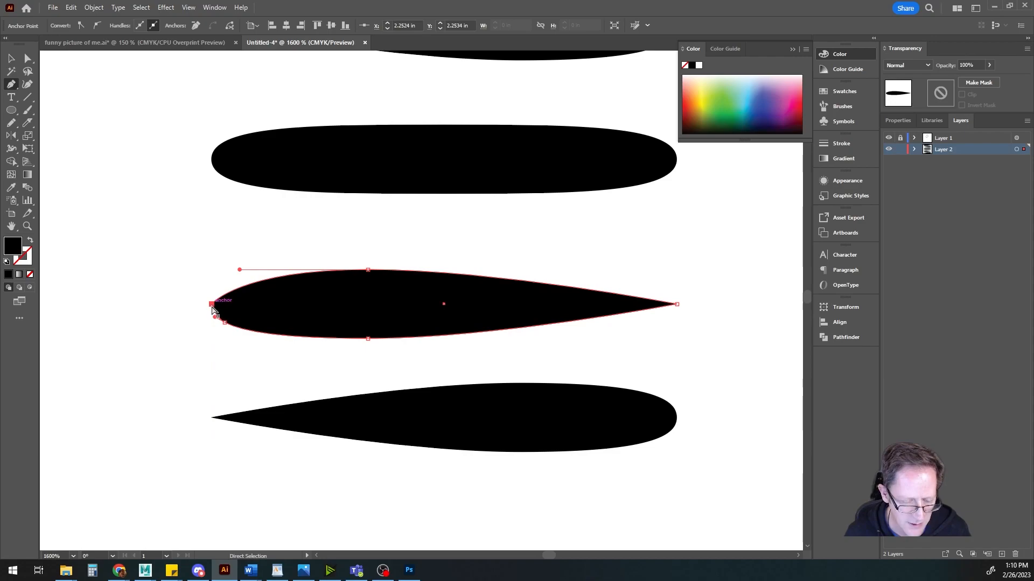
{"action": "left_click_drag", "start_coordinate": [211, 306], "coordinate": [211, 270]}
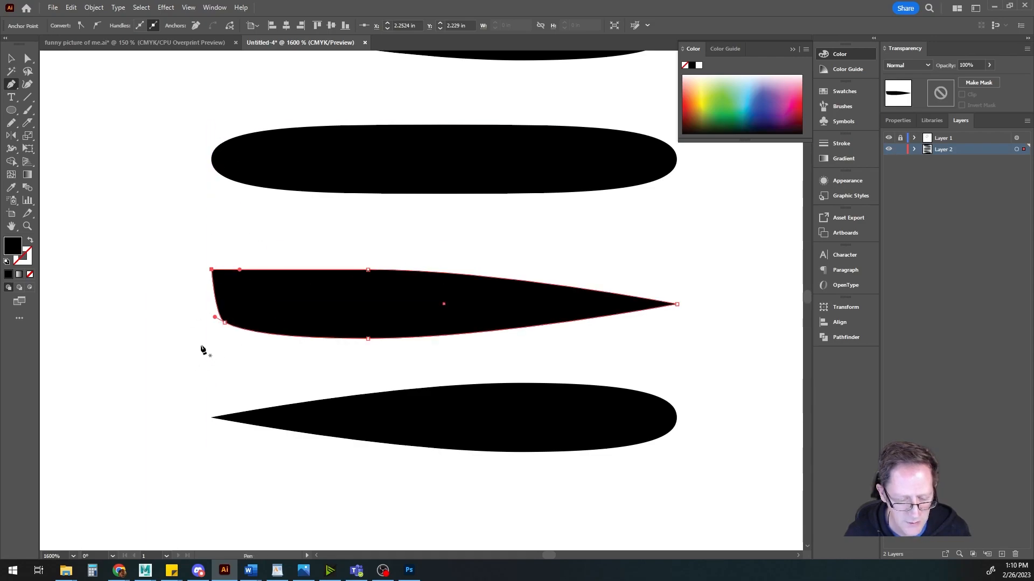
Step: Convert the added lower anchor to a corner and move it level with the lower edge to square off the left end
{"action": "left_click", "coordinate": [224, 322], "text": "ctrl"}
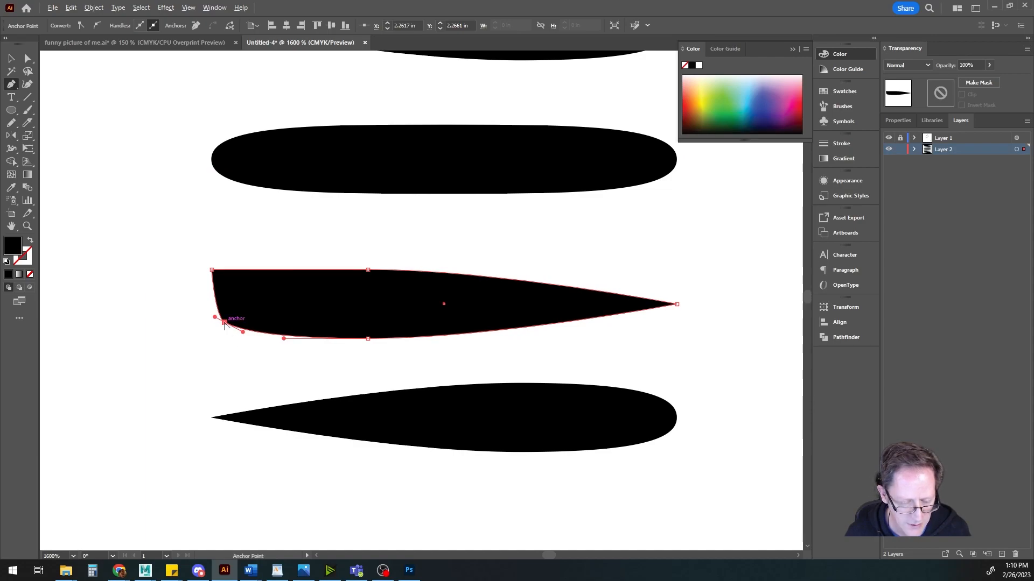
{"action": "left_click", "coordinate": [224, 323], "text": "alt"}
{"action": "left_click_drag", "start_coordinate": [224, 322], "coordinate": [211, 338]}
{"action": "key", "text": "v"}
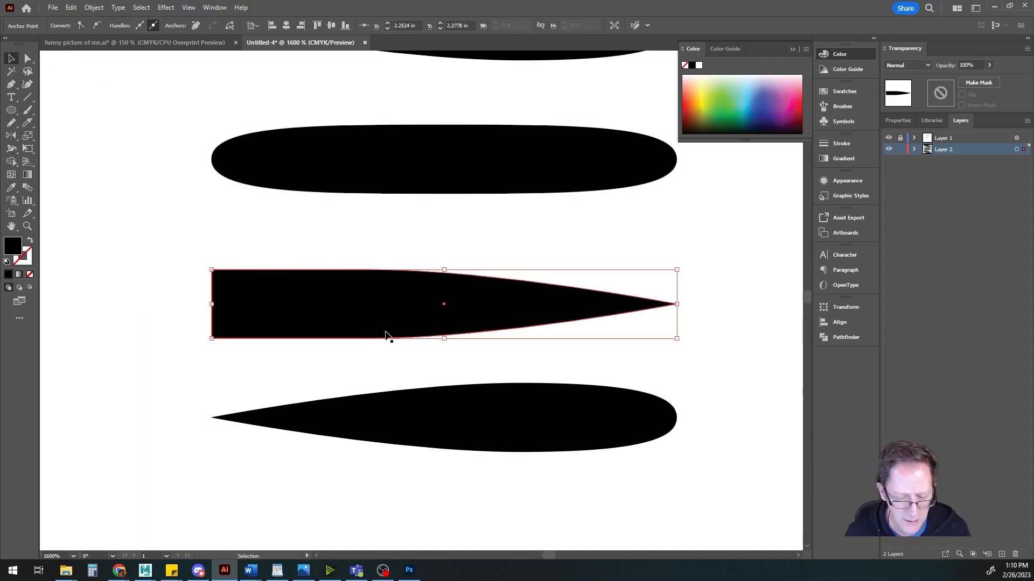
Step: Replace the bottom teardrop with a copy of the square-ended taper placed straight below the original
{"action": "left_click", "coordinate": [458, 417]}
{"action": "key", "text": "Delete"}
{"action": "left_click", "coordinate": [330, 316]}
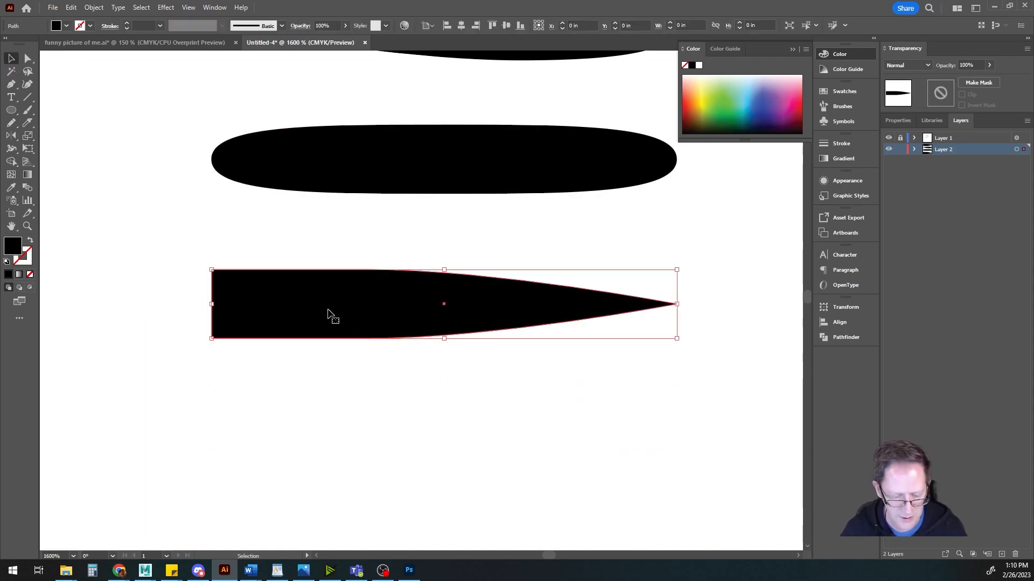
{"action": "left_click_drag", "start_coordinate": [339, 309], "coordinate": [340, 421]}
{"action": "scroll", "coordinate": [369, 448], "scroll_direction": "down", "scroll_amount": 1}
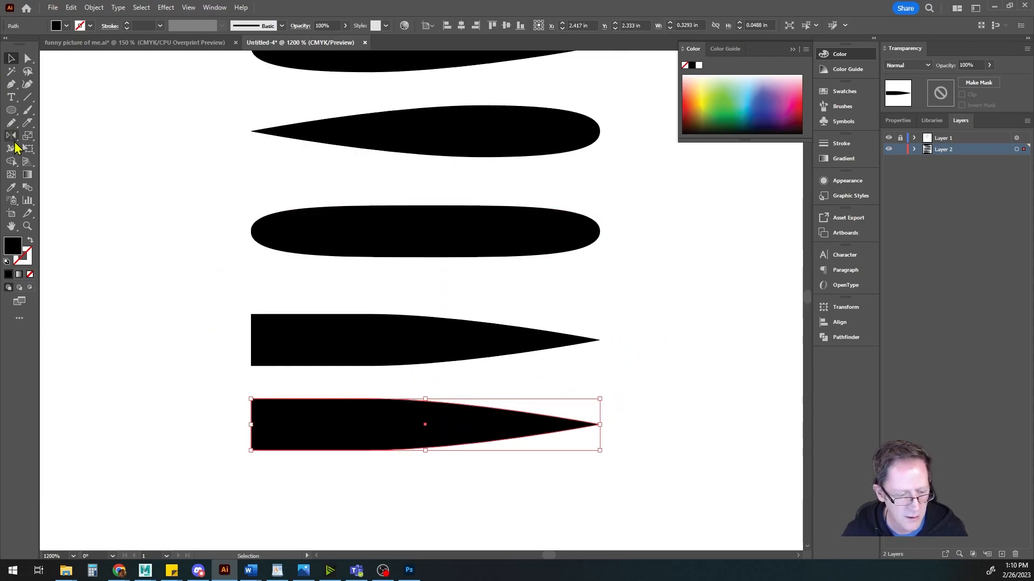
Step: Reflect the copied square-ended taper across the vertical axis and deselect it
{"action": "double_click", "coordinate": [13, 138]}
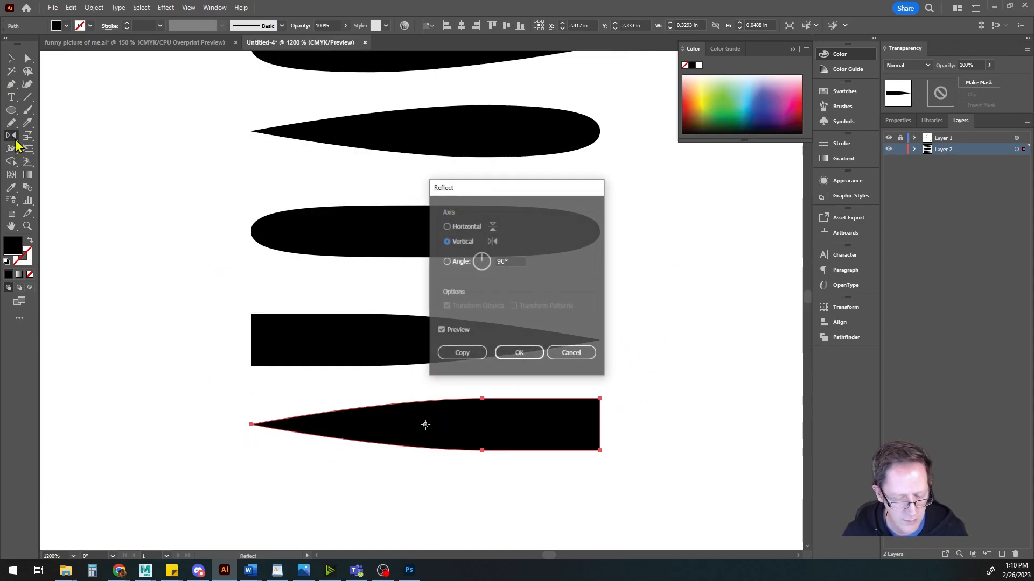
{"action": "left_click", "coordinate": [517, 358]}
{"action": "scroll", "coordinate": [538, 345], "scroll_direction": "down", "scroll_amount": 2}
{"action": "scroll", "coordinate": [527, 359], "scroll_direction": "right", "scroll_amount": 3}
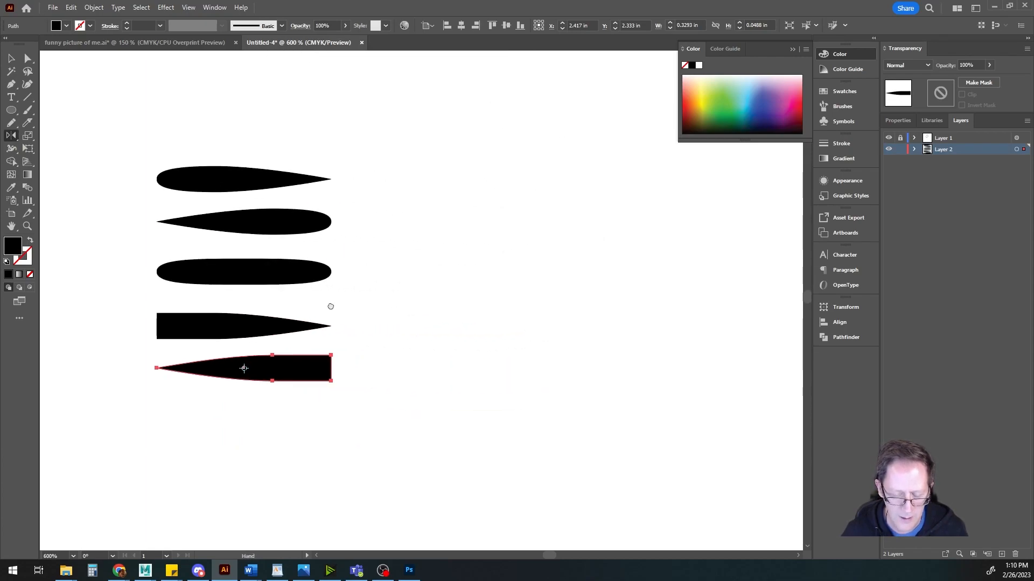
{"action": "key", "text": "ctrl+shift+a"}
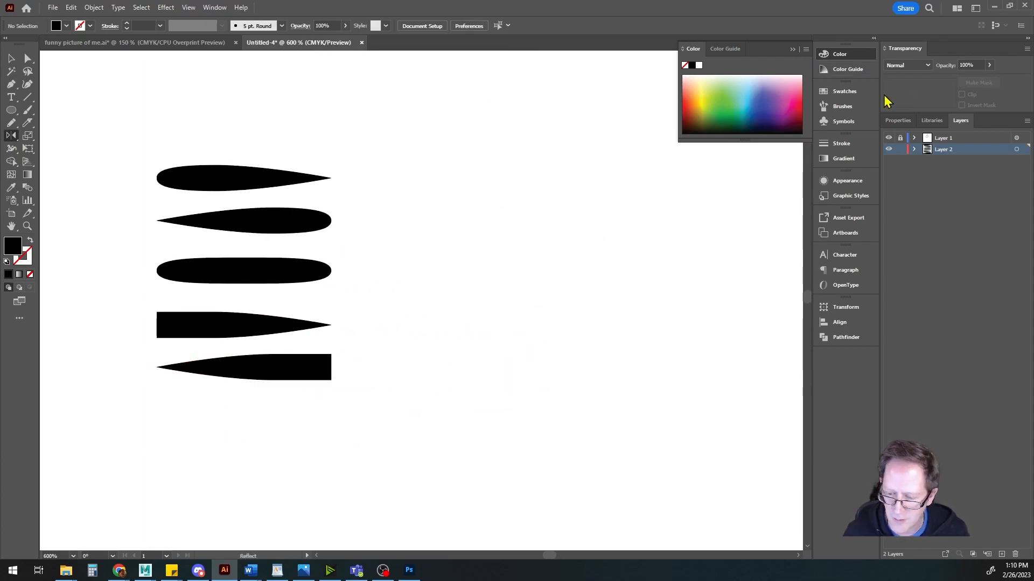
Step: Create an art brush from the topmost teardrop shape with its colorization method set to Tints
{"action": "left_click", "coordinate": [843, 107]}
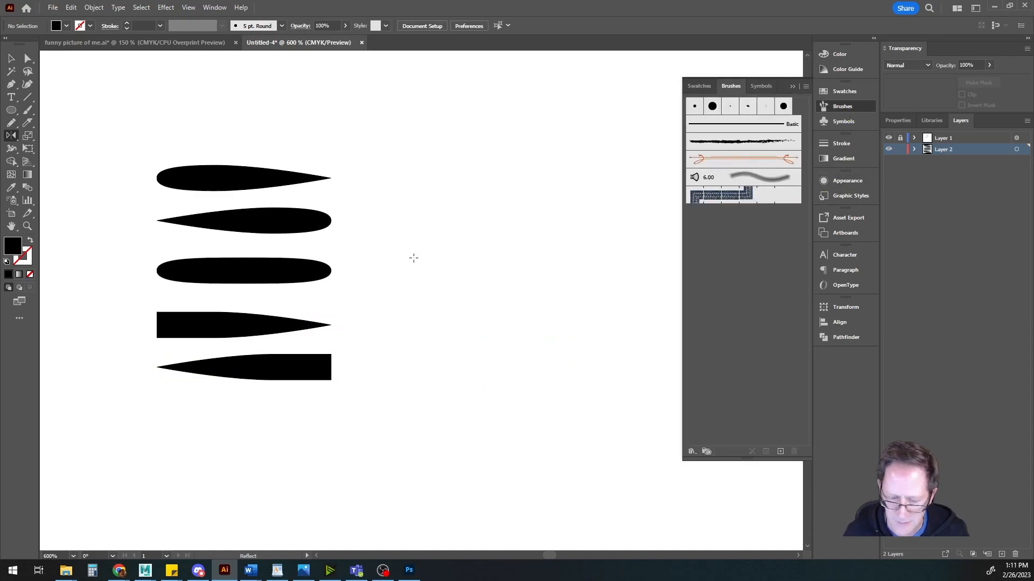
{"action": "key", "text": "v"}
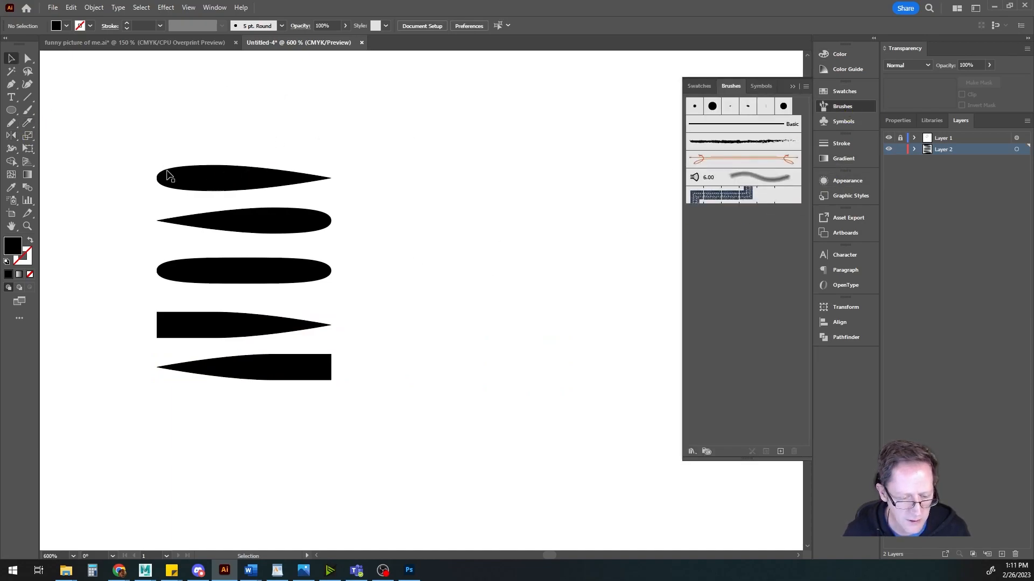
{"action": "left_click_drag", "start_coordinate": [186, 179], "coordinate": [743, 245]}
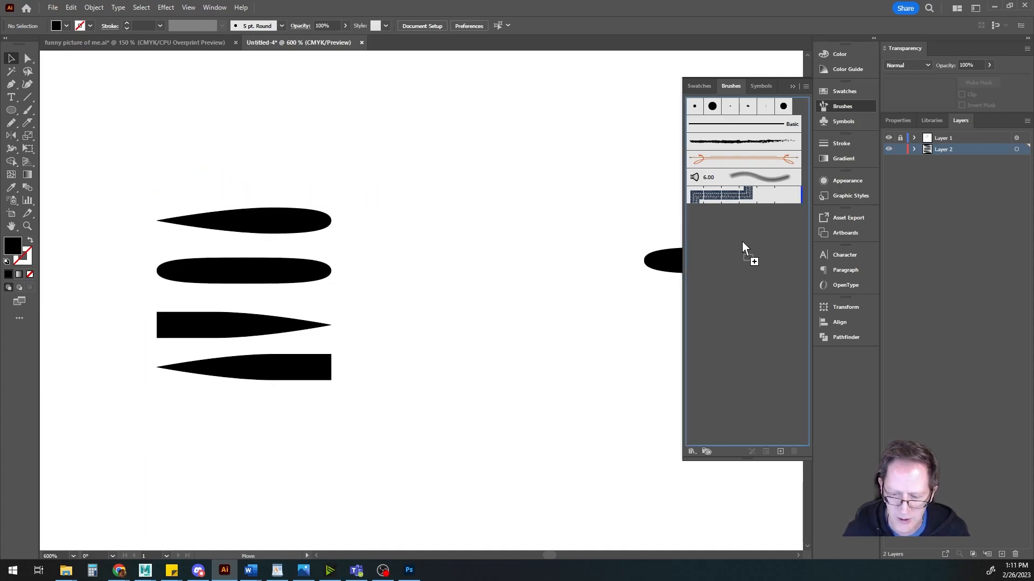
{"action": "left_click_drag", "start_coordinate": [742, 243], "coordinate": [742, 243]}
{"action": "left_click", "coordinate": [475, 311]}
{"action": "left_click", "coordinate": [496, 361]}
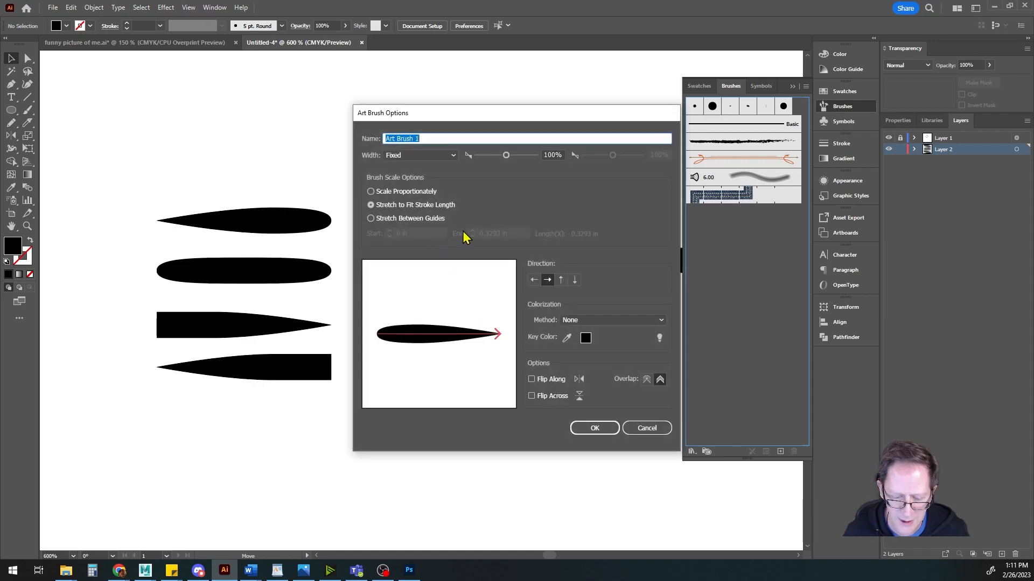
{"action": "left_click", "coordinate": [593, 320]}
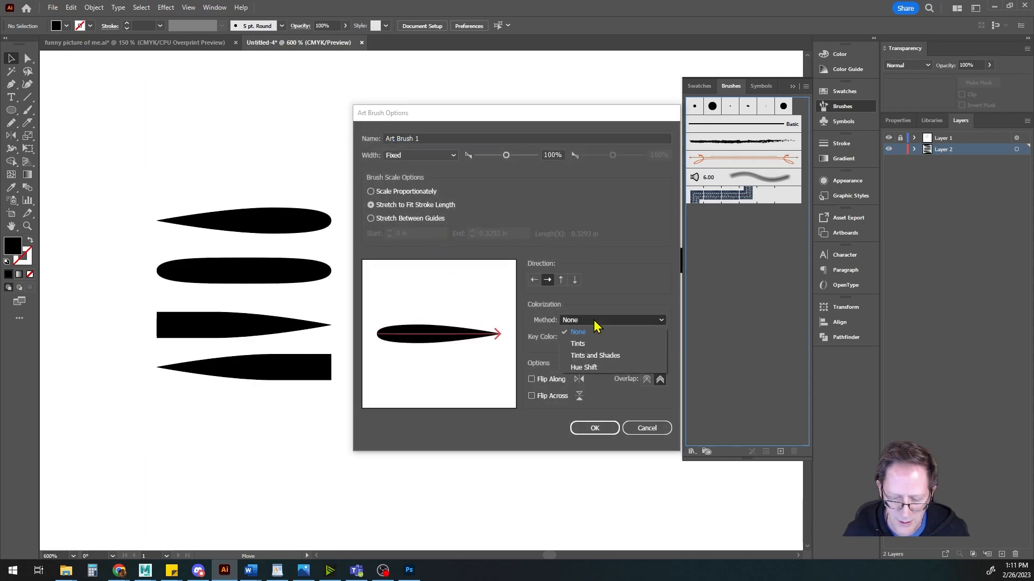
{"action": "left_click", "coordinate": [579, 343]}
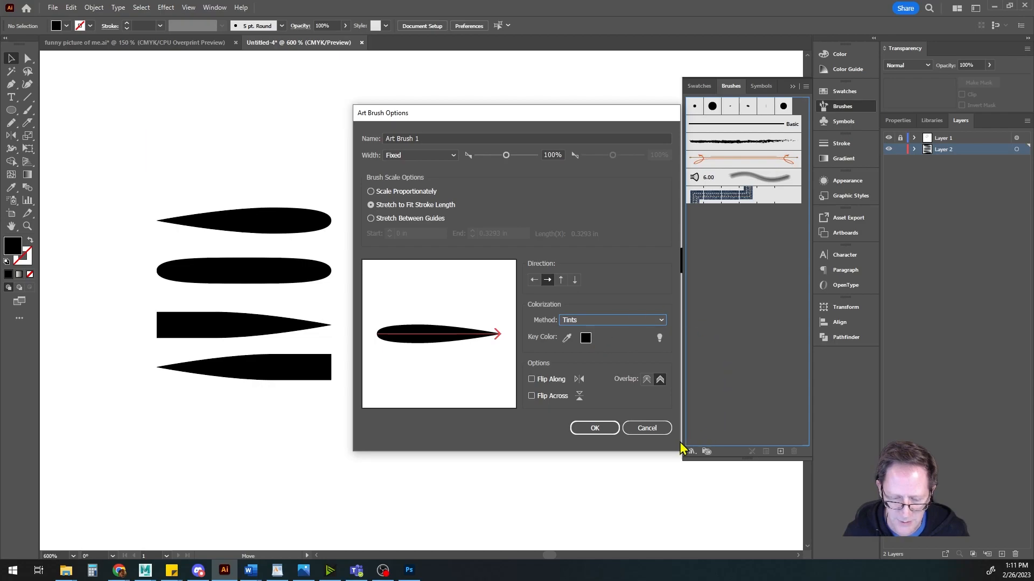
{"action": "left_click", "coordinate": [594, 428]}
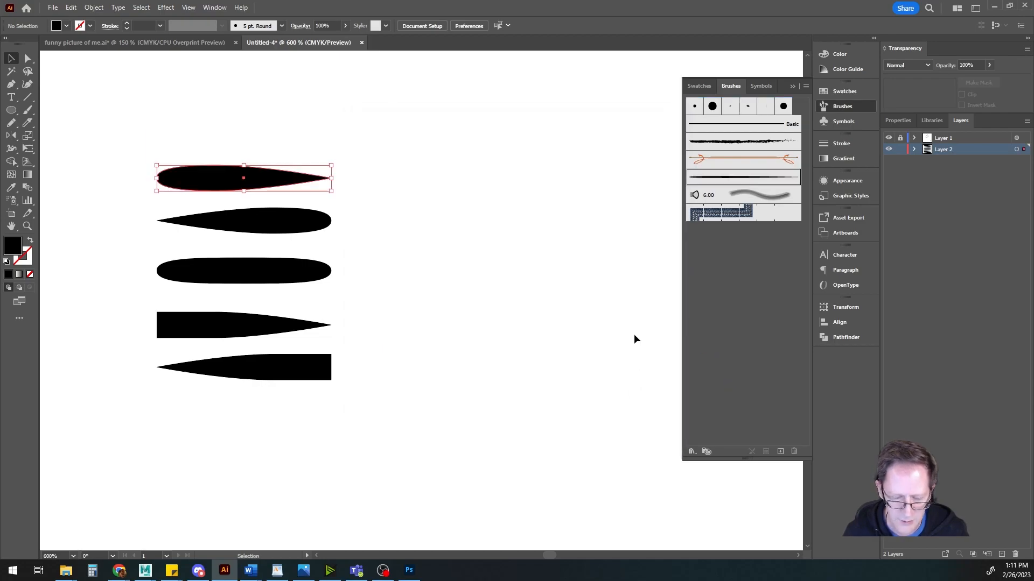
Step: Create an art brush from the second shape, the reflected teardrop, with Tints colorization
{"action": "left_click", "coordinate": [232, 222]}
{"action": "mouse_move", "coordinate": [232, 222]}
{"action": "left_mouse_down"}
{"action": "mouse_move", "coordinate": [690, 280]}
{"action": "mouse_move", "coordinate": [741, 270]}
{"action": "left_mouse_up"}
{"action": "left_click", "coordinate": [475, 312]}
{"action": "left_click", "coordinate": [490, 362]}
{"action": "left_click", "coordinate": [581, 320]}
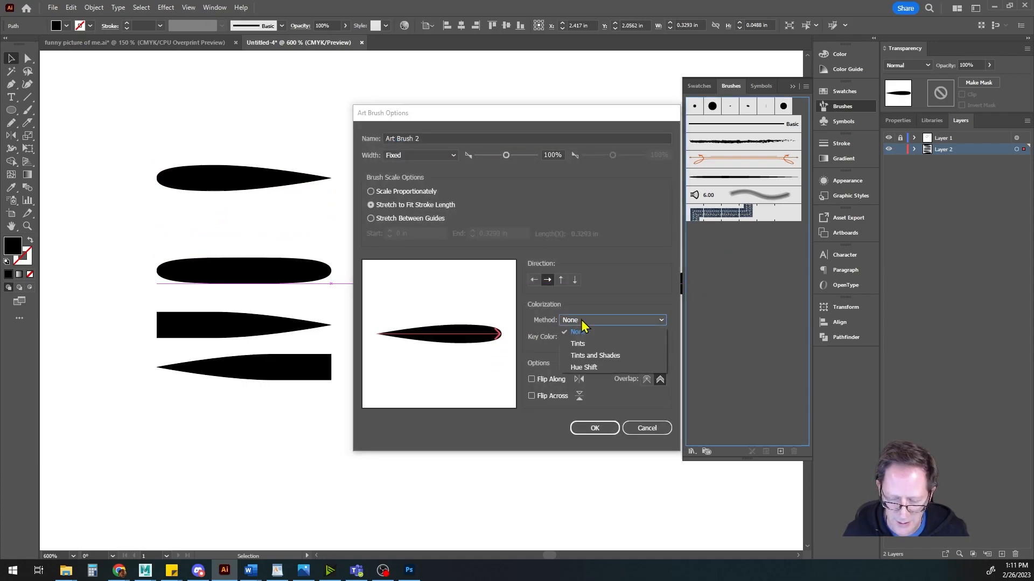
{"action": "left_click", "coordinate": [589, 345]}
{"action": "left_click", "coordinate": [594, 428]}
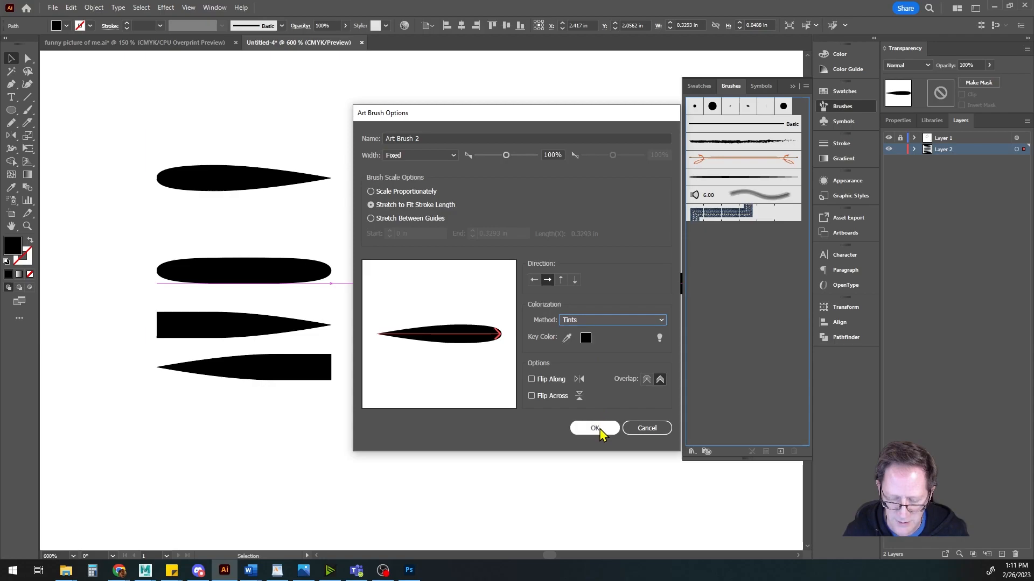
Step: Create an art brush from the third shape, rounded at both ends, with Tints colorization
{"action": "left_click", "coordinate": [204, 272]}
{"action": "left_click_drag", "start_coordinate": [205, 273], "coordinate": [695, 299]}
{"action": "left_click", "coordinate": [475, 312]}
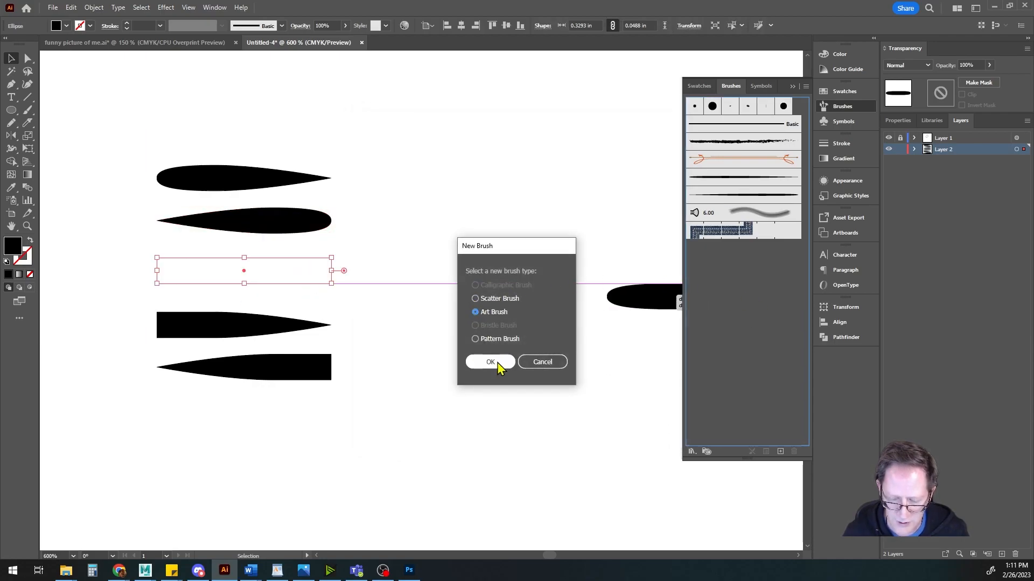
{"action": "left_click", "coordinate": [493, 362]}
{"action": "left_click", "coordinate": [590, 322]}
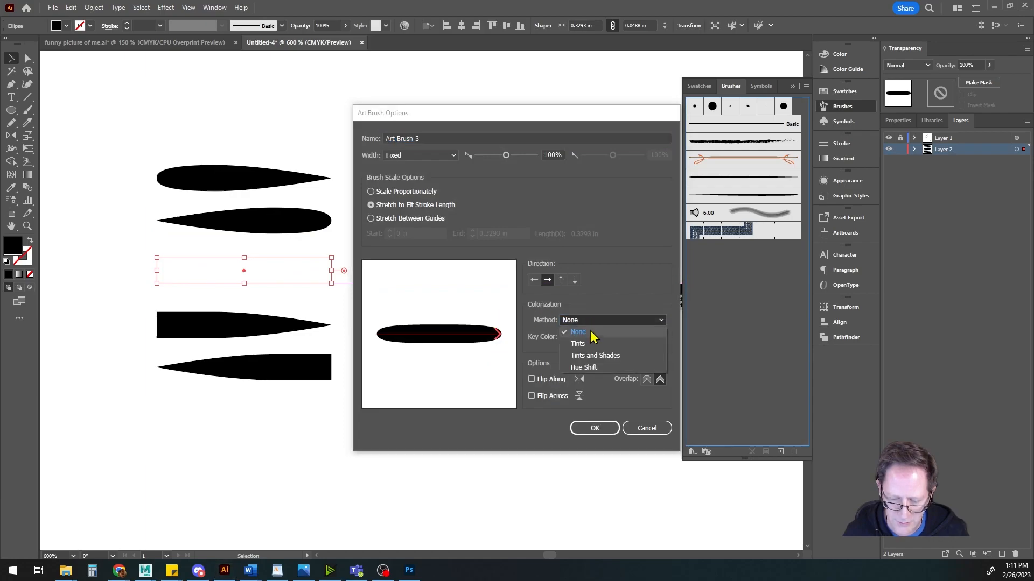
{"action": "left_click", "coordinate": [594, 338]}
{"action": "left_click", "coordinate": [594, 428]}
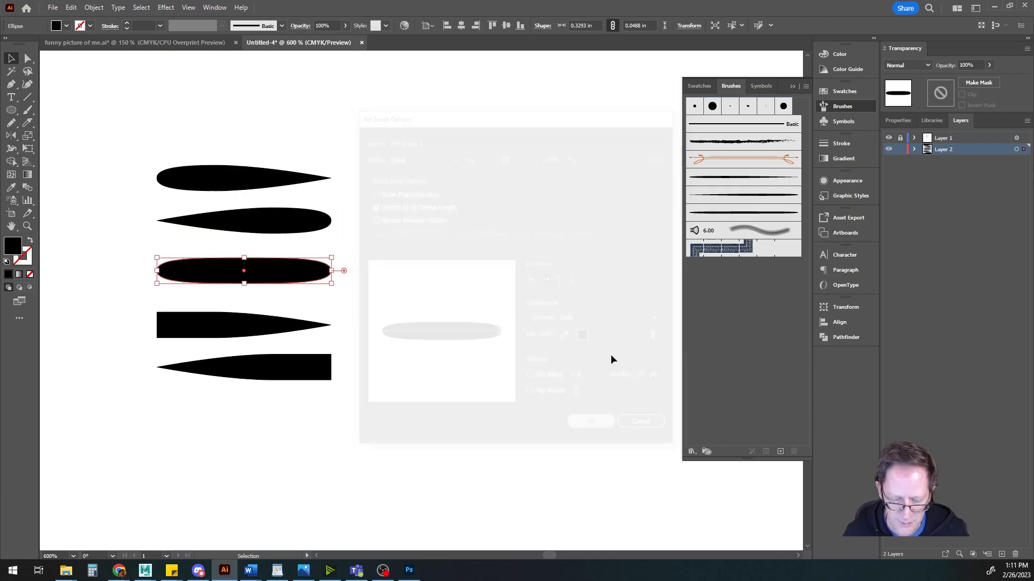
Step: Create an art brush from the fourth shape, the square-ended taper, with Tints colorization
{"action": "mouse_move", "coordinate": [194, 331]}
{"action": "left_mouse_down"}
{"action": "mouse_move", "coordinate": [467, 333]}
{"action": "mouse_move", "coordinate": [746, 308]}
{"action": "left_mouse_up"}
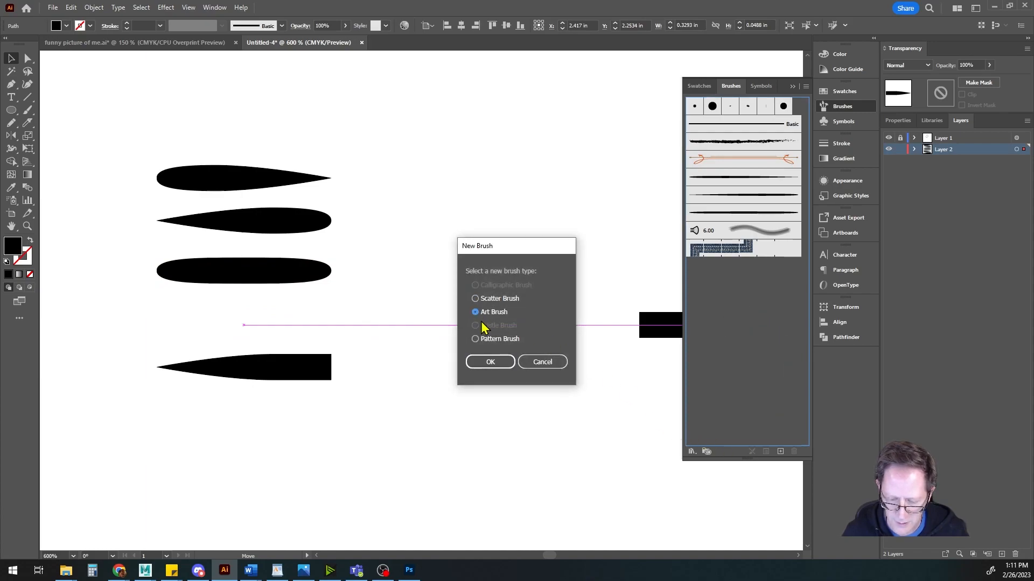
{"action": "left_click", "coordinate": [491, 362]}
{"action": "left_click", "coordinate": [607, 323]}
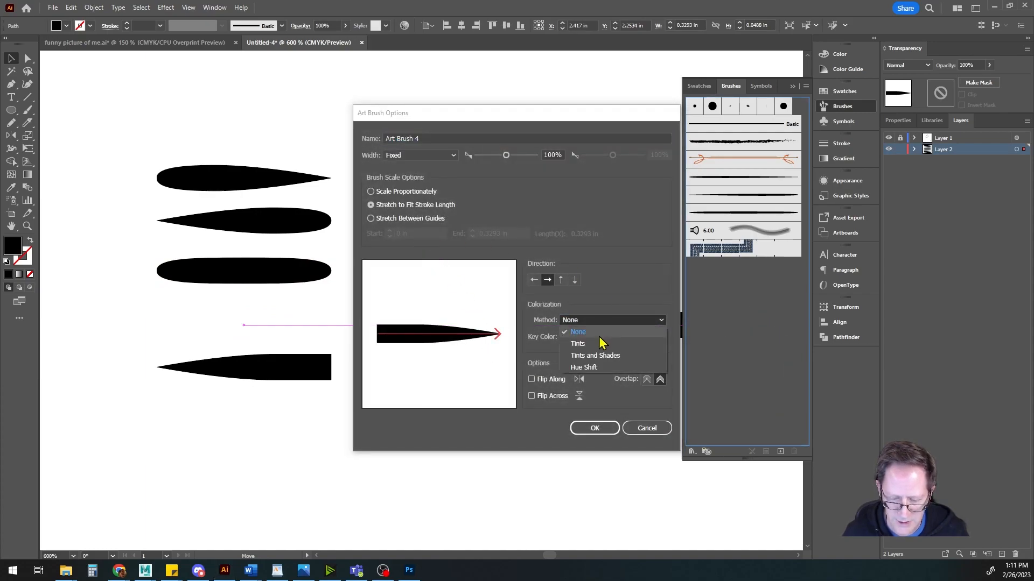
{"action": "left_click", "coordinate": [592, 339]}
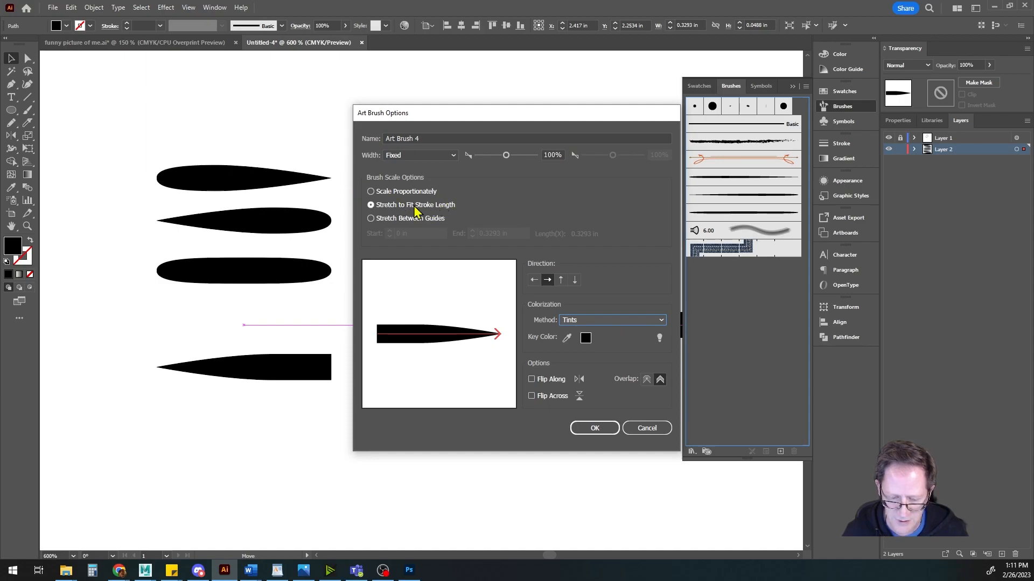
{"action": "left_click", "coordinate": [593, 431]}
Step: Create an art brush from the bottom shape, the reflected square-ended taper, with Tints colorization
{"action": "left_click", "coordinate": [237, 370]}
{"action": "left_click_drag", "start_coordinate": [238, 368], "coordinate": [737, 324]}
{"action": "left_click", "coordinate": [475, 312]}
{"action": "left_click", "coordinate": [496, 363]}
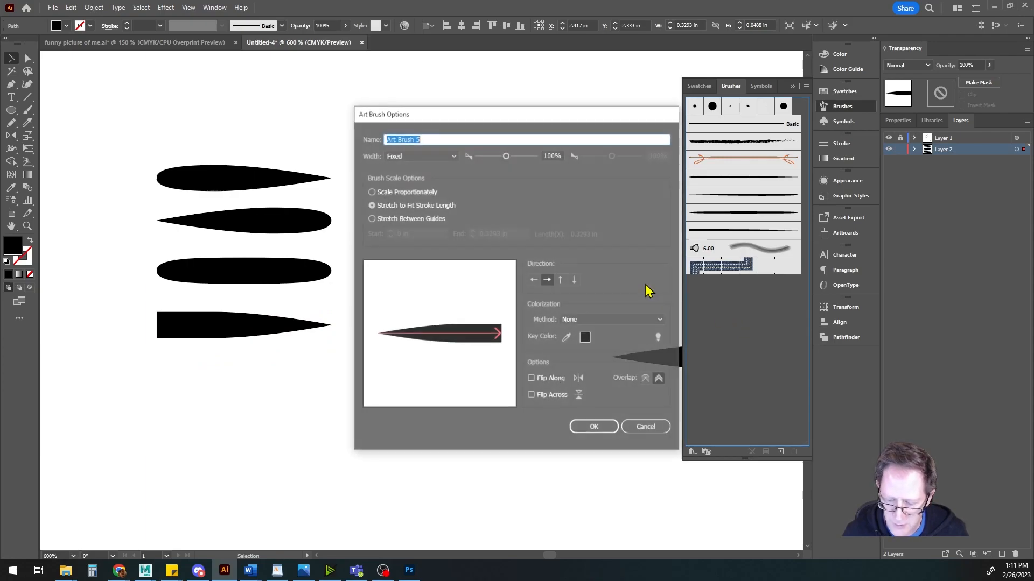
{"action": "left_click", "coordinate": [590, 321]}
{"action": "left_click", "coordinate": [579, 344]}
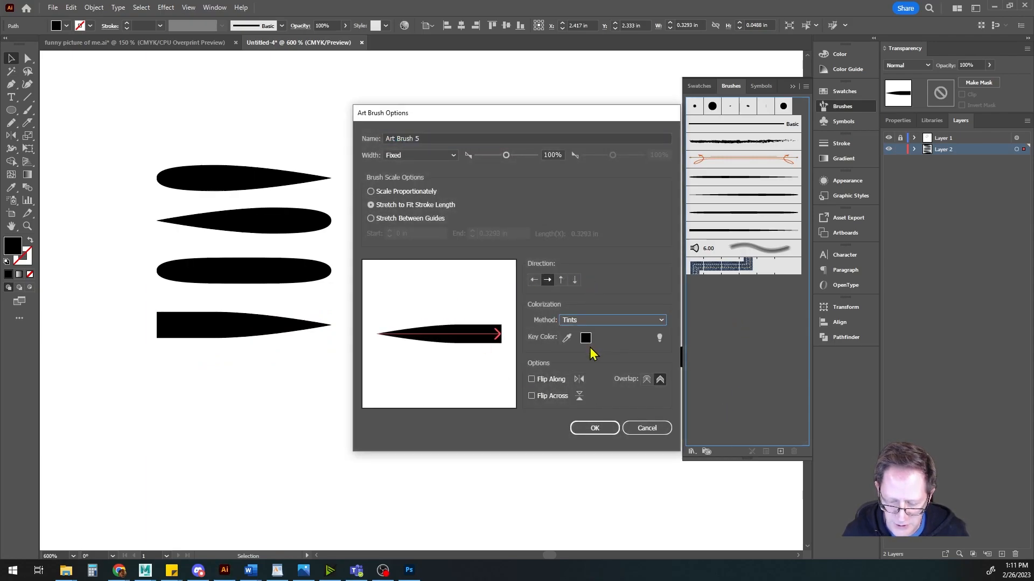
{"action": "left_click", "coordinate": [595, 428]}
Step: Activate the Paintbrush over the portrait sketch with the art brush made from the shape rounded at both ends
{"action": "scroll", "coordinate": [476, 344], "scroll_direction": "down", "scroll_amount": 3}
{"action": "left_click_drag", "start_coordinate": [521, 359], "coordinate": [204, 210]}
{"action": "mouse_move", "coordinate": [479, 286]}
{"action": "left_mouse_down"}
{"action": "mouse_move", "coordinate": [351, 279]}
{"action": "mouse_move", "coordinate": [209, 242]}
{"action": "left_mouse_up"}
{"action": "scroll", "coordinate": [413, 276], "scroll_direction": "down", "scroll_amount": 2}
{"action": "left_click_drag", "start_coordinate": [490, 339], "coordinate": [385, 316]}
{"action": "scroll", "coordinate": [404, 328], "scroll_direction": "up", "scroll_amount": 1}
{"action": "scroll", "coordinate": [405, 334], "scroll_direction": "down", "scroll_amount": 1}
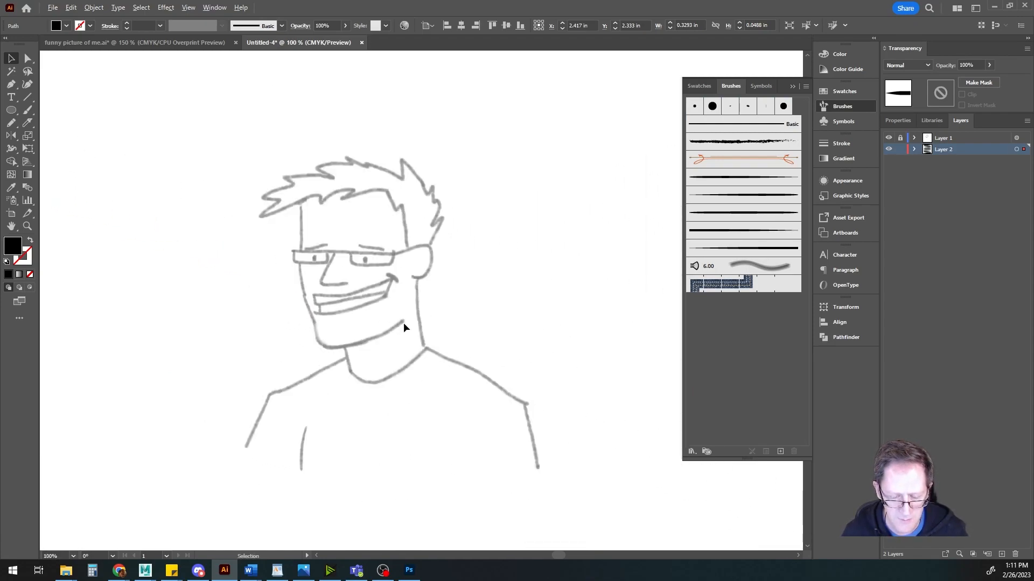
{"action": "left_click", "coordinate": [791, 86]}
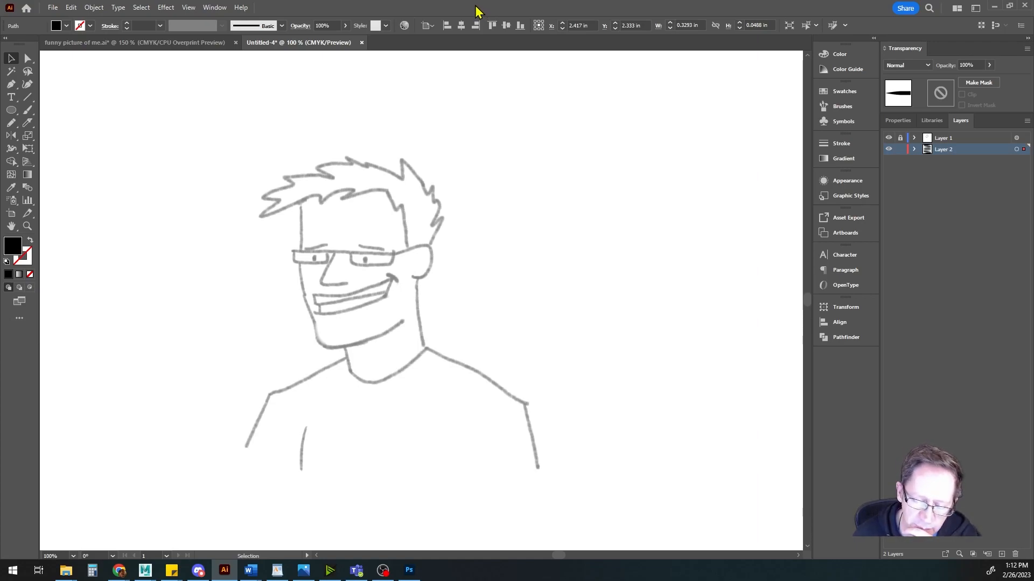
{"action": "scroll", "coordinate": [395, 353], "scroll_direction": "up", "scroll_amount": 1}
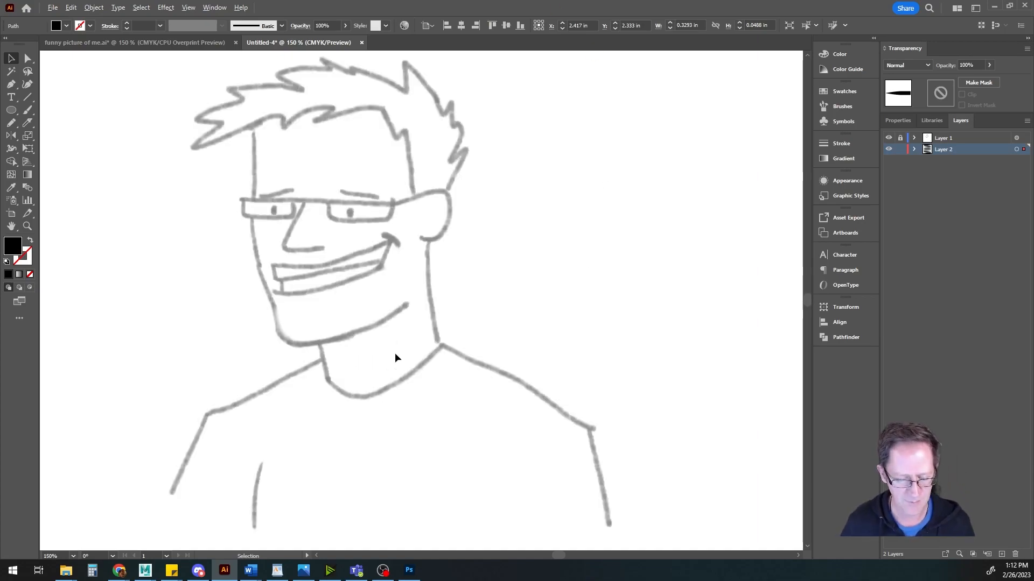
{"action": "mouse_move", "coordinate": [373, 281]}
{"action": "left_mouse_down"}
{"action": "mouse_move", "coordinate": [381, 294]}
{"action": "mouse_move", "coordinate": [396, 285]}
{"action": "left_mouse_up"}
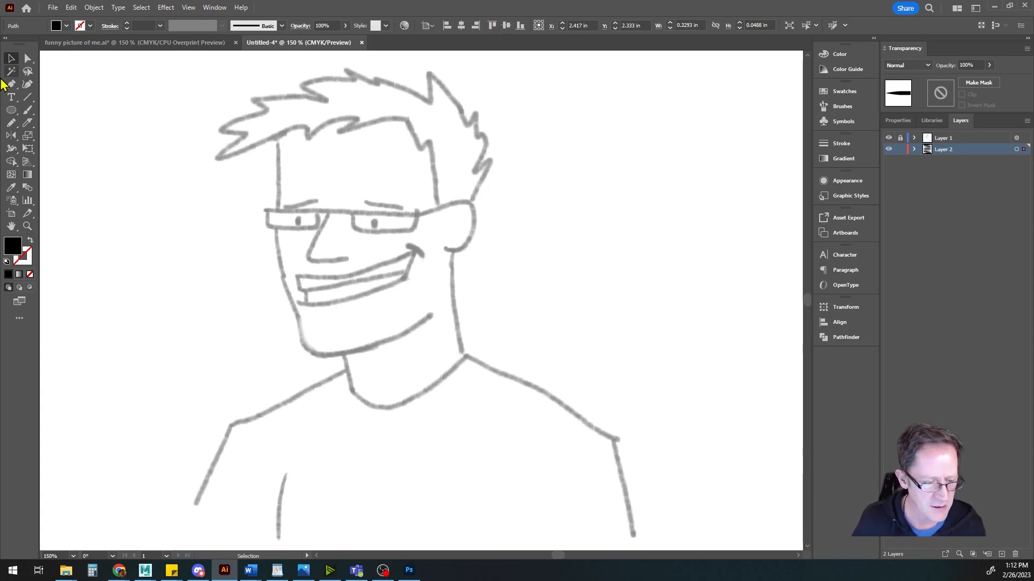
{"action": "left_click", "coordinate": [28, 111]}
{"action": "left_click", "coordinate": [842, 106]}
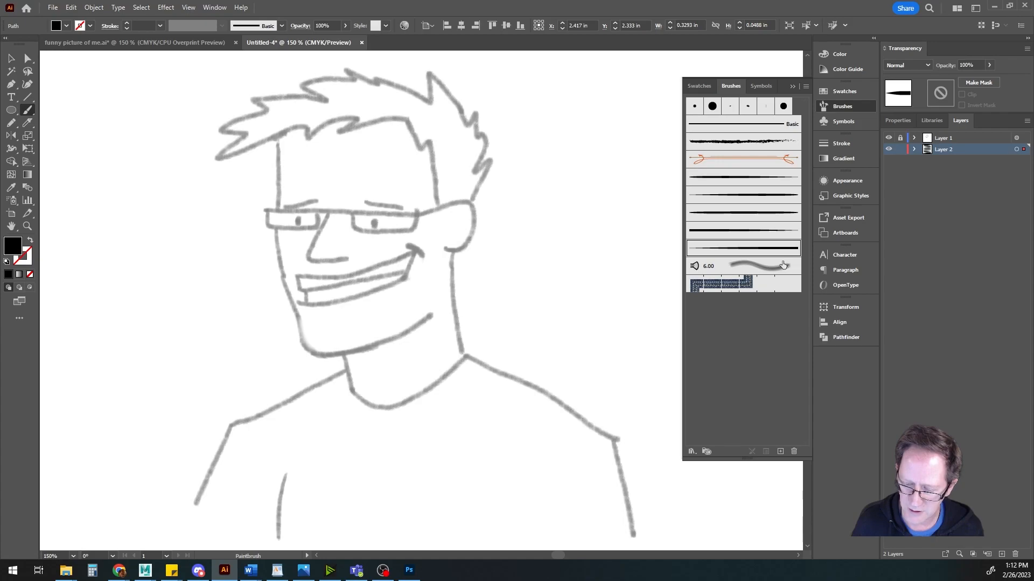
{"action": "left_click", "coordinate": [743, 213]}
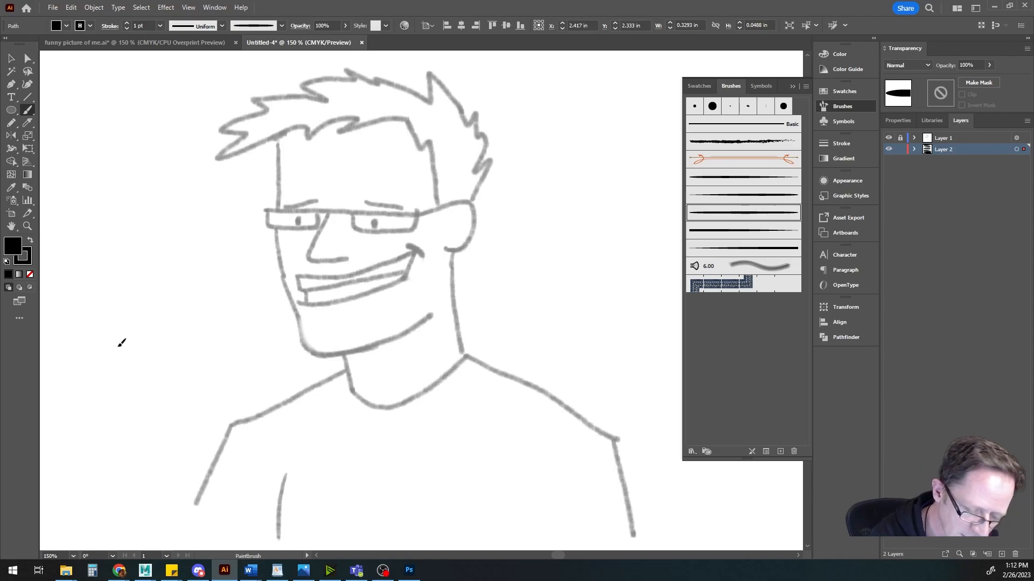
Step: Paint and undo a test stroke beside the head, and set the stroke weight to 0.5 pt
{"action": "left_click_drag", "start_coordinate": [115, 345], "coordinate": [159, 206]}
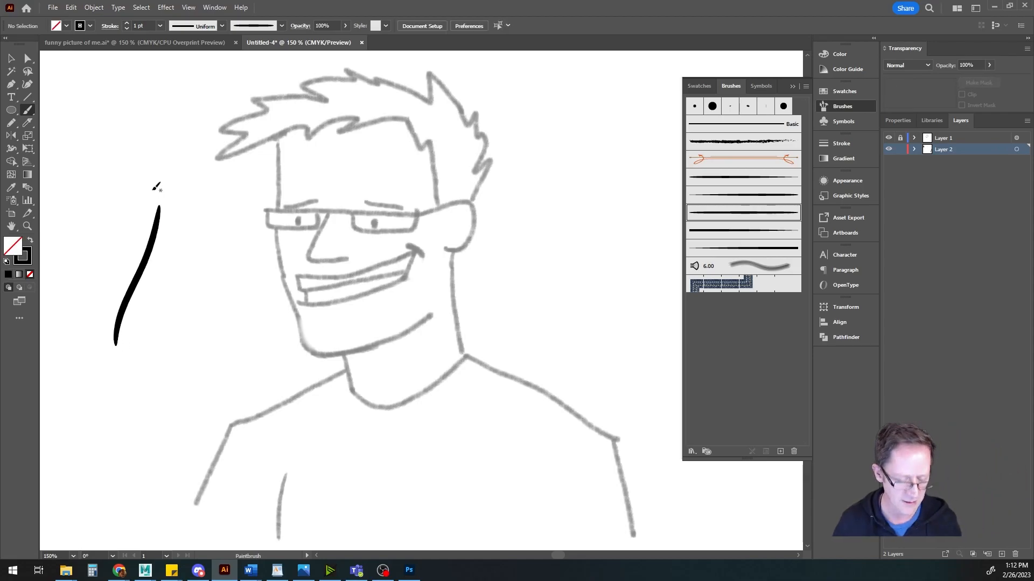
{"action": "key", "text": "ctrl+z"}
{"action": "left_click", "coordinate": [127, 29]}
{"action": "left_click", "coordinate": [127, 28]}
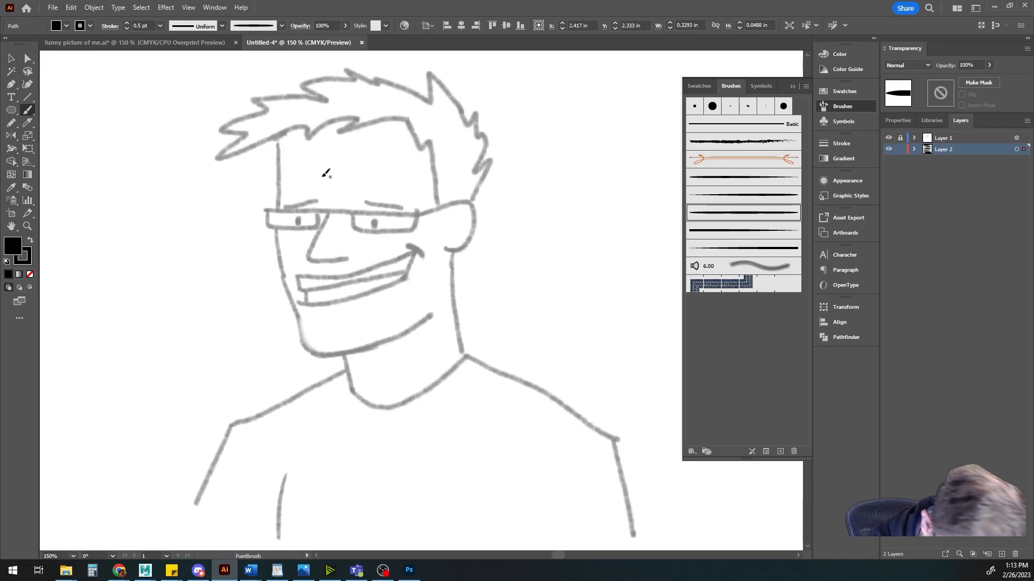
{"action": "mouse_move", "coordinate": [321, 229]}
{"action": "left_mouse_down"}
{"action": "mouse_move", "coordinate": [308, 257]}
{"action": "mouse_move", "coordinate": [347, 257]}
{"action": "left_mouse_up"}
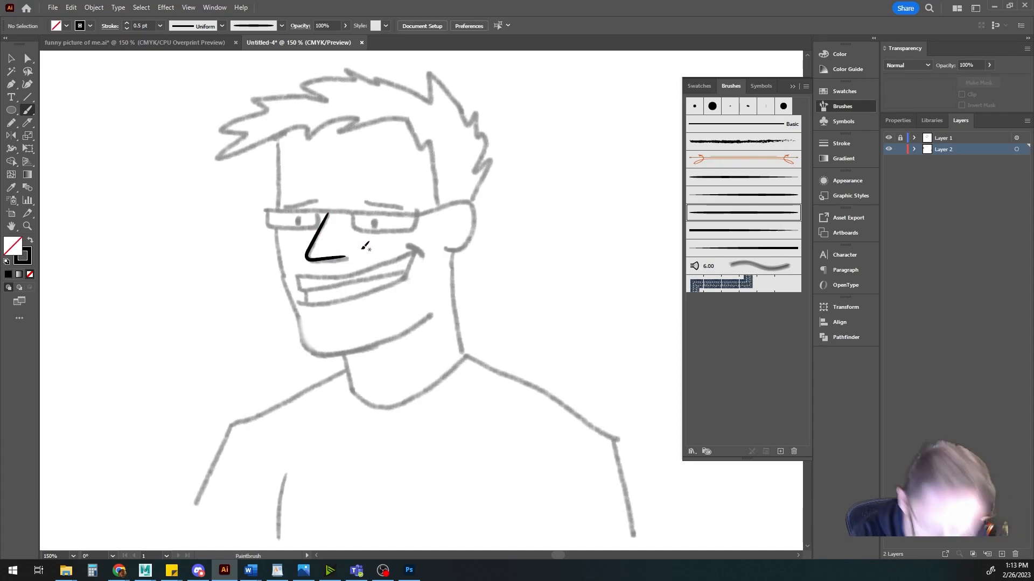
{"action": "key", "text": "ctrl+z"}
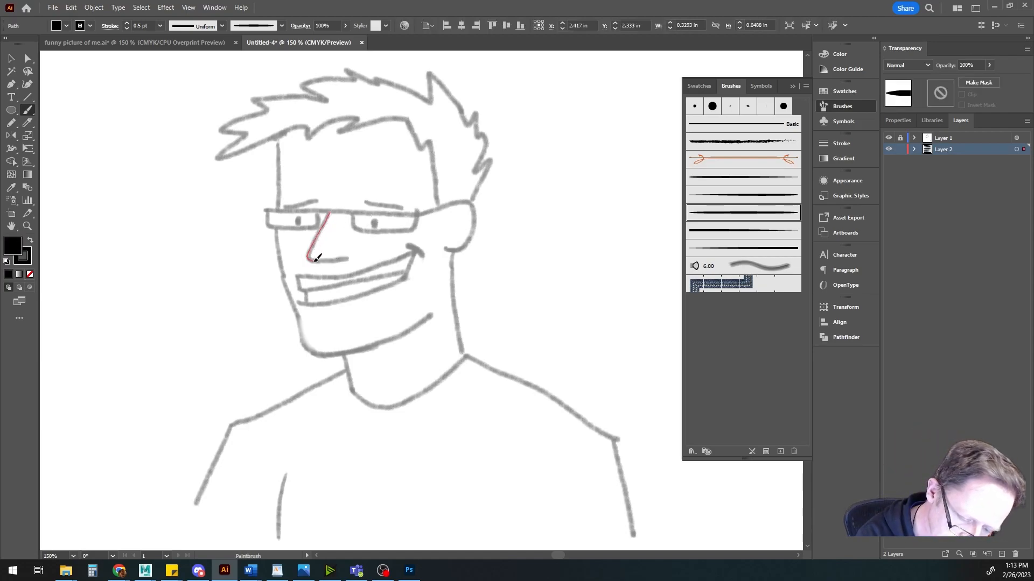
{"action": "left_click_drag", "start_coordinate": [351, 258], "coordinate": [351, 259]}
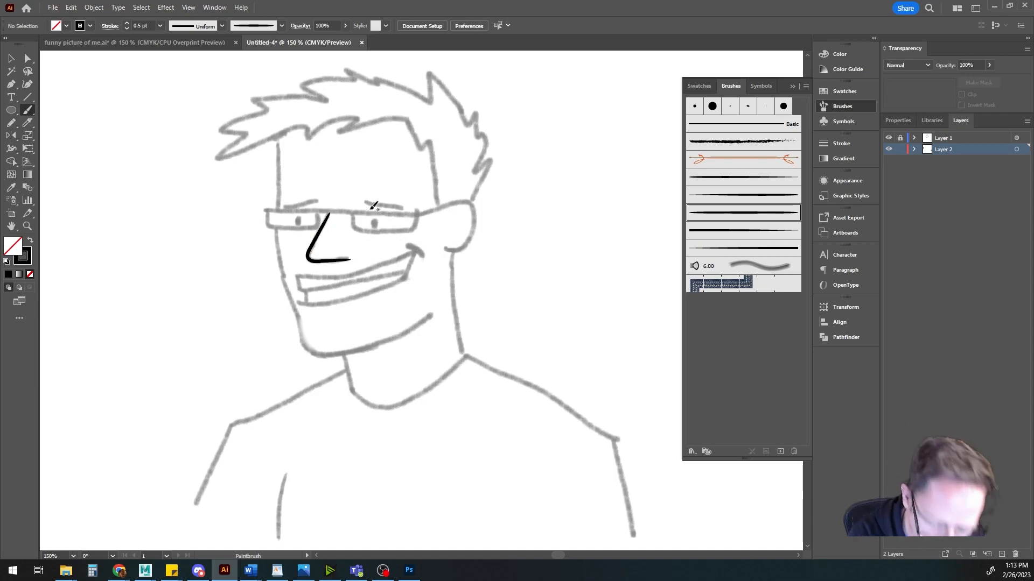
{"action": "key", "text": "ctrl+z"}
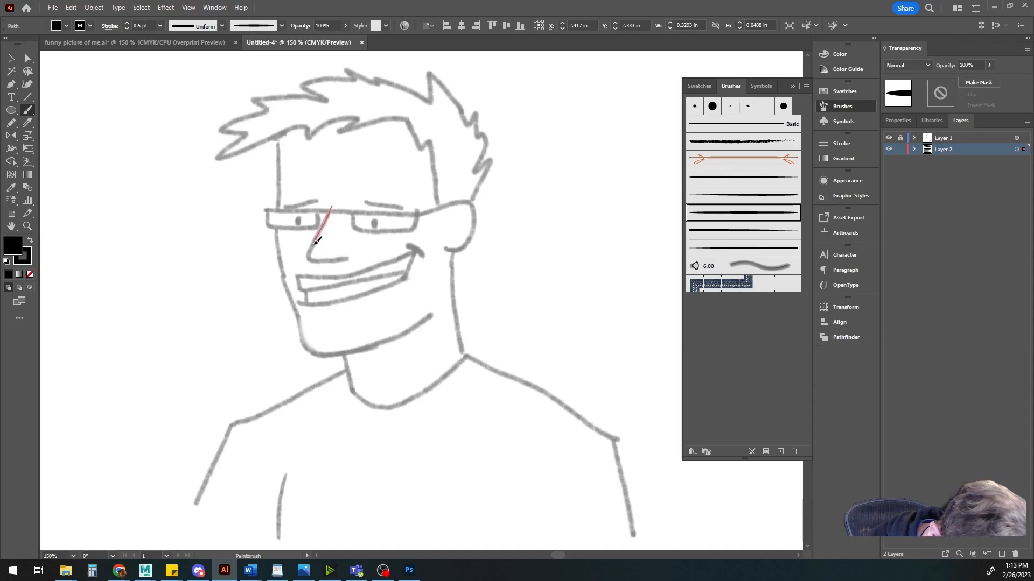
Step: Ink the nose, the left forehead line and both eyebrows with tapered strokes over the sketch
{"action": "left_click_drag", "start_coordinate": [310, 256], "coordinate": [352, 258]}
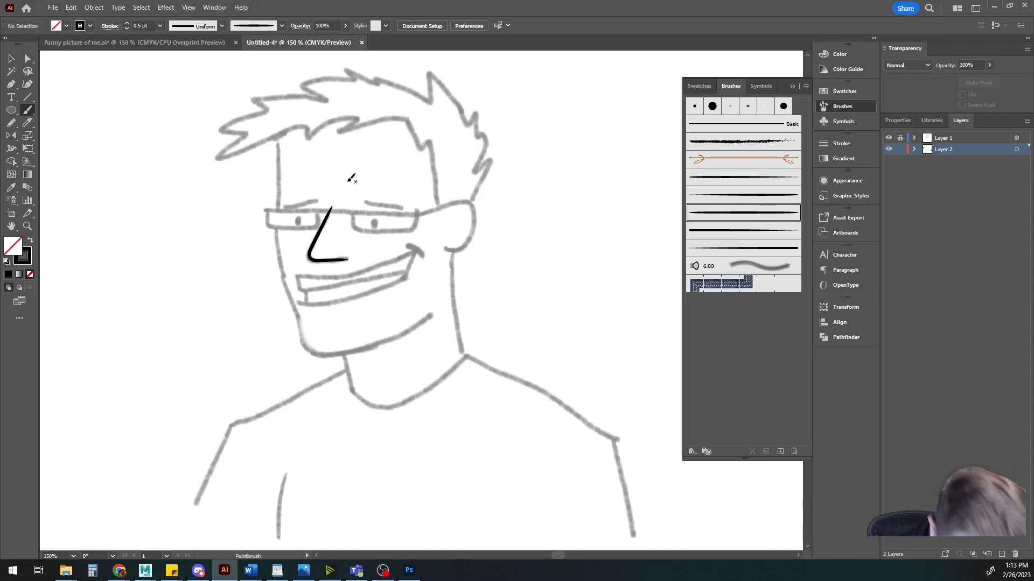
{"action": "scroll", "coordinate": [397, 392], "scroll_direction": "up", "scroll_amount": 2}
{"action": "mouse_move", "coordinate": [363, 275]}
{"action": "left_mouse_down"}
{"action": "mouse_move", "coordinate": [381, 452]}
{"action": "mouse_move", "coordinate": [397, 467]}
{"action": "left_mouse_up"}
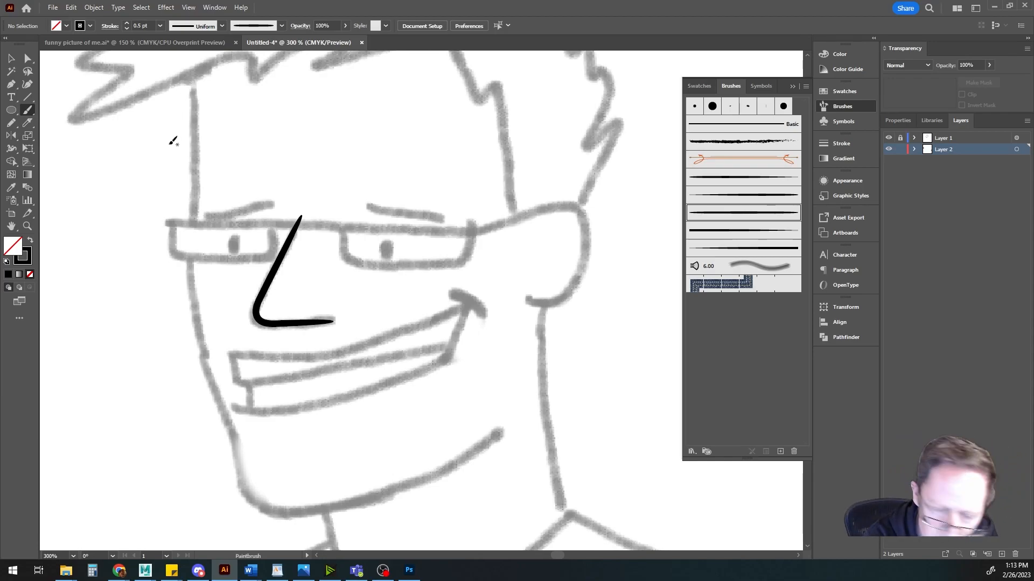
{"action": "mouse_move", "coordinate": [195, 68]}
{"action": "left_mouse_down"}
{"action": "mouse_move", "coordinate": [193, 233]}
{"action": "mouse_move", "coordinate": [282, 200]}
{"action": "left_mouse_up"}
{"action": "left_click_drag", "start_coordinate": [366, 205], "coordinate": [447, 219]}
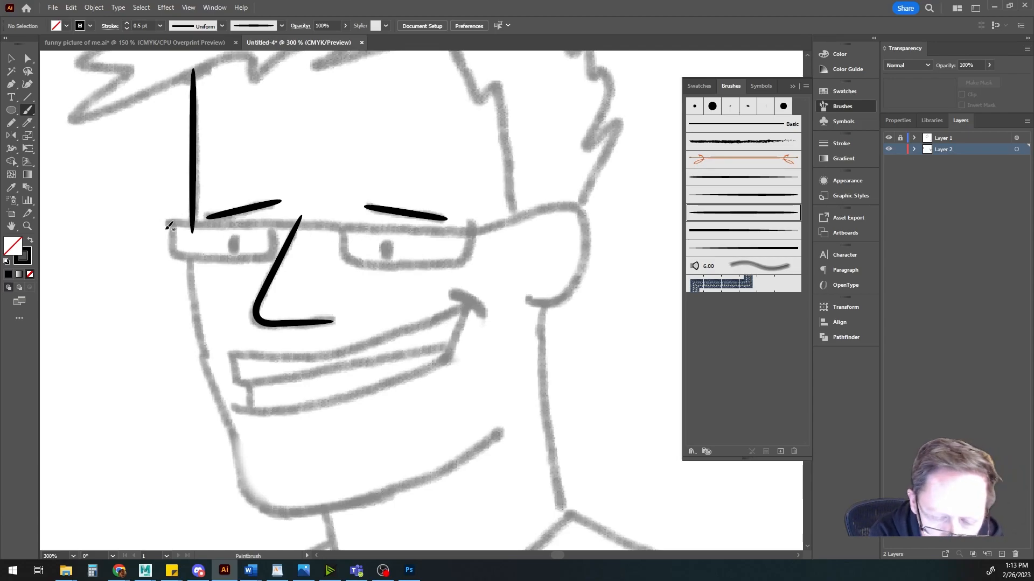
Step: Ink the glasses by painting the straight top bar and the curved outlines of both lenses
{"action": "left_click_drag", "start_coordinate": [181, 222], "coordinate": [359, 228]}
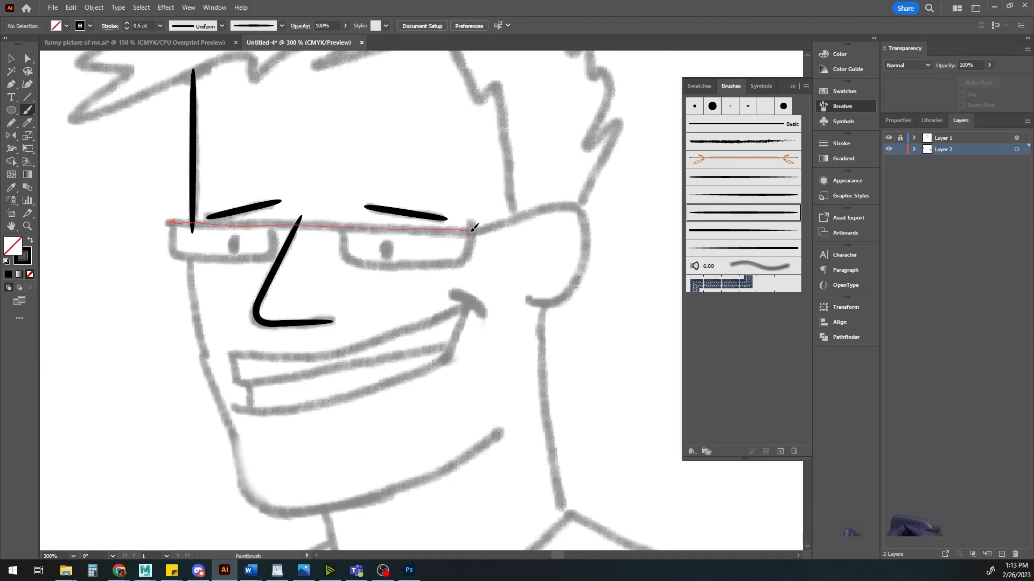
{"action": "left_click_drag", "start_coordinate": [470, 229], "coordinate": [475, 230]}
{"action": "mouse_move", "coordinate": [172, 229]}
{"action": "left_mouse_down"}
{"action": "mouse_move", "coordinate": [182, 256]}
{"action": "mouse_move", "coordinate": [214, 259]}
{"action": "mouse_move", "coordinate": [263, 257]}
{"action": "mouse_move", "coordinate": [276, 219]}
{"action": "left_mouse_up"}
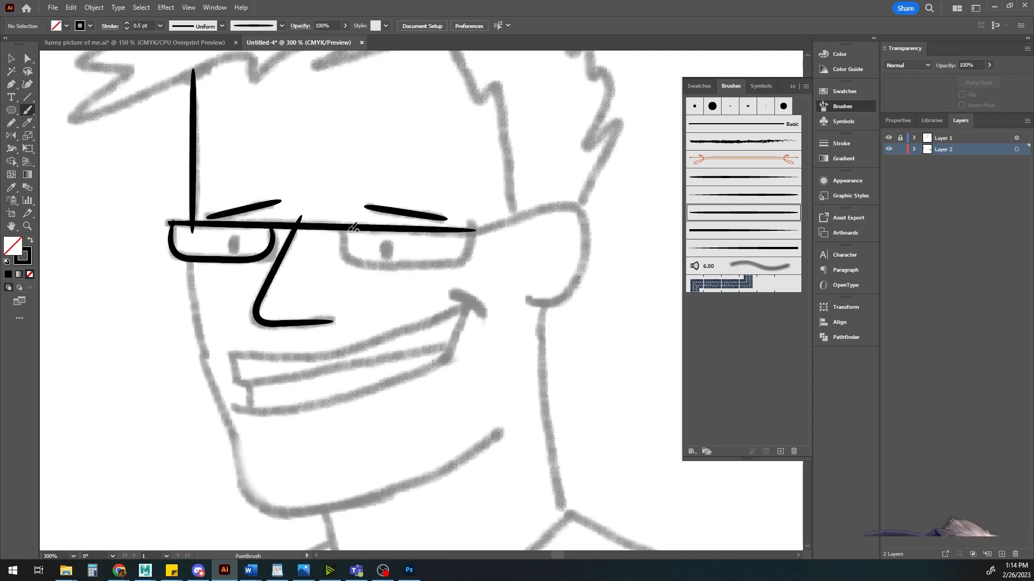
{"action": "mouse_move", "coordinate": [345, 220]}
{"action": "left_mouse_down"}
{"action": "mouse_move", "coordinate": [345, 256]}
{"action": "mouse_move", "coordinate": [359, 263]}
{"action": "mouse_move", "coordinate": [454, 263]}
{"action": "mouse_move", "coordinate": [474, 230]}
{"action": "left_mouse_up"}
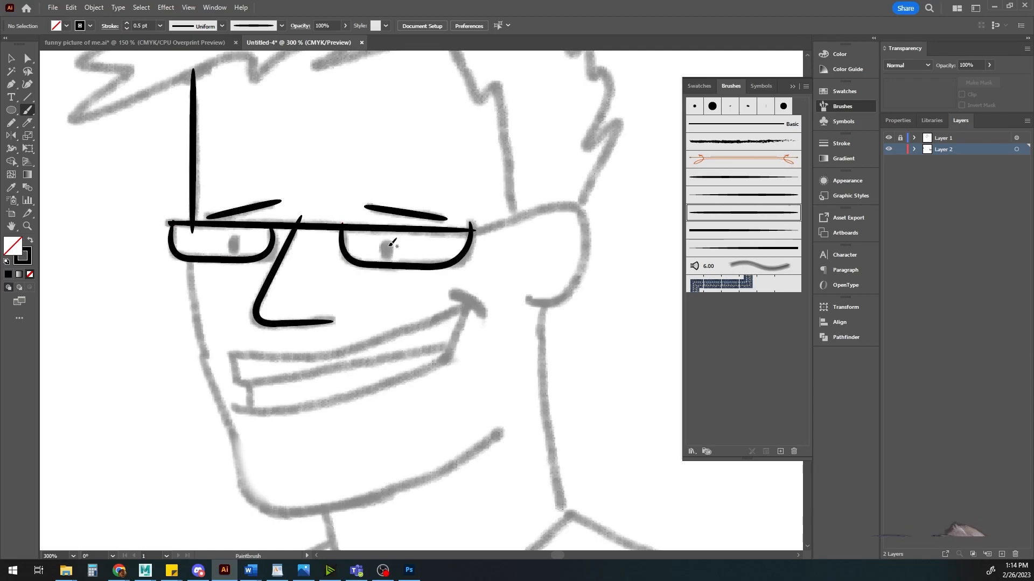
Step: Paint a round pupil inside each lens, and ink the glasses' temple line continuing into the ear outline
{"action": "left_click_drag", "start_coordinate": [385, 248], "coordinate": [386, 240]}
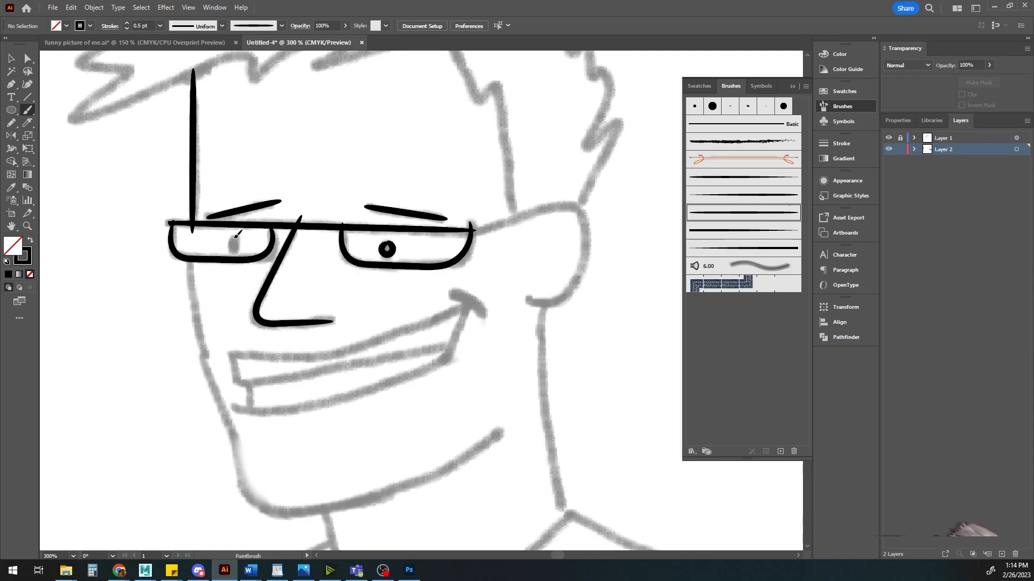
{"action": "left_click_drag", "start_coordinate": [241, 243], "coordinate": [232, 236]}
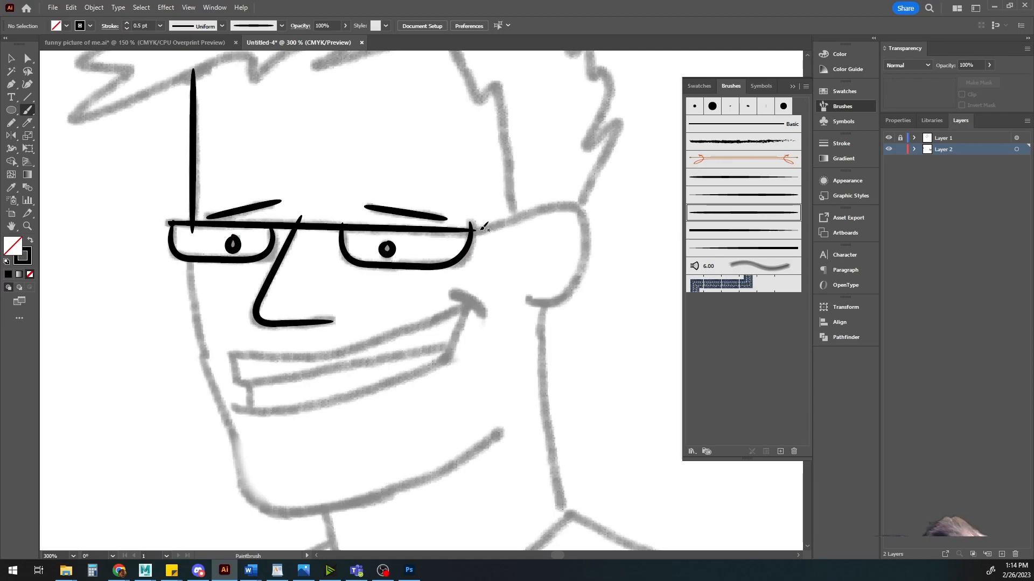
{"action": "mouse_move", "coordinate": [473, 229]}
{"action": "left_mouse_down"}
{"action": "mouse_move", "coordinate": [581, 209]}
{"action": "mouse_move", "coordinate": [587, 237]}
{"action": "mouse_move", "coordinate": [574, 275]}
{"action": "mouse_move", "coordinate": [547, 300]}
{"action": "mouse_move", "coordinate": [525, 295]}
{"action": "left_mouse_up"}
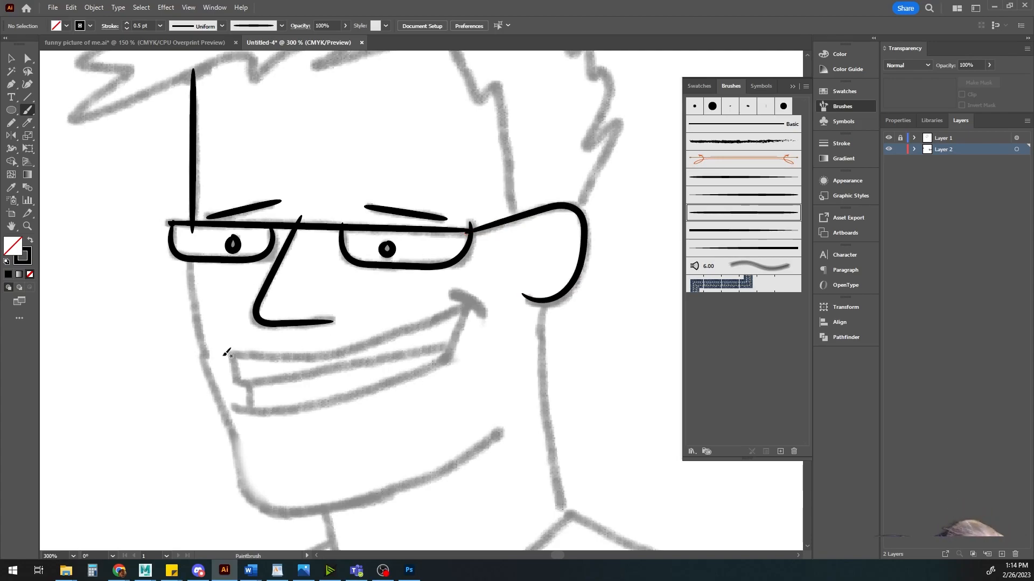
Step: Ink the grinning mouth with its upper and lower lip lines, teeth line, short end strokes and cheek crease
{"action": "left_click_drag", "start_coordinate": [240, 354], "coordinate": [339, 354]}
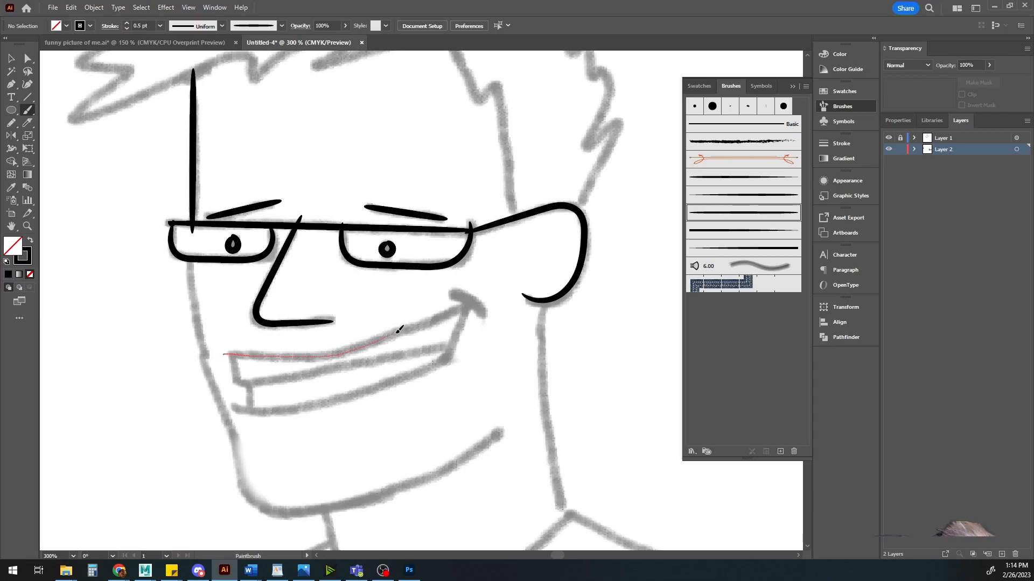
{"action": "mouse_move", "coordinate": [466, 302]}
{"action": "left_mouse_down"}
{"action": "mouse_move", "coordinate": [484, 295]}
{"action": "mouse_move", "coordinate": [467, 292]}
{"action": "mouse_move", "coordinate": [485, 323]}
{"action": "left_mouse_up"}
{"action": "left_click_drag", "start_coordinate": [237, 368], "coordinate": [241, 385]}
{"action": "left_click_drag", "start_coordinate": [320, 371], "coordinate": [379, 360]}
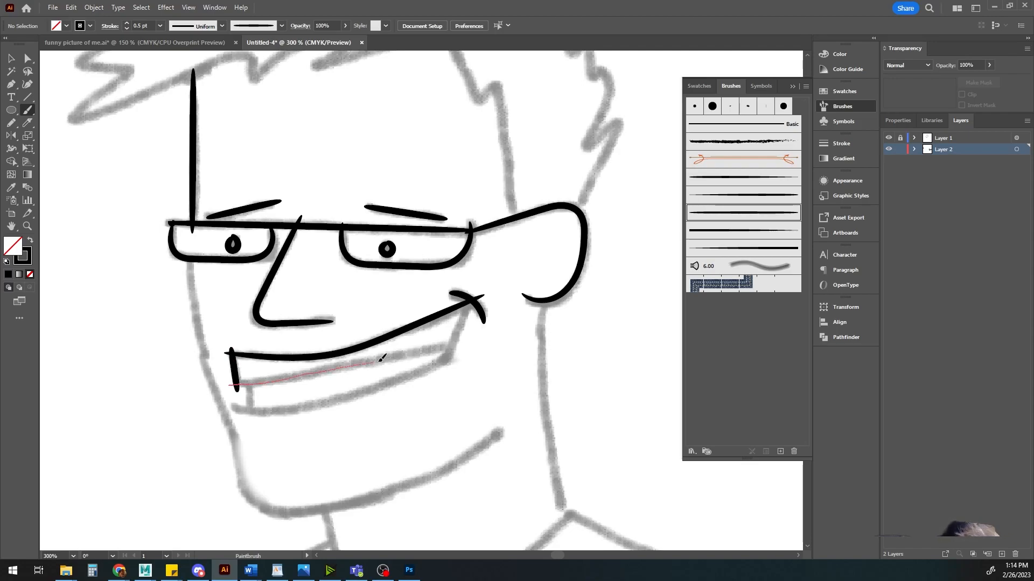
{"action": "left_click_drag", "start_coordinate": [439, 347], "coordinate": [469, 340]}
{"action": "mouse_move", "coordinate": [249, 380]}
{"action": "left_mouse_down"}
{"action": "mouse_move", "coordinate": [233, 406]}
{"action": "mouse_move", "coordinate": [259, 413]}
{"action": "mouse_move", "coordinate": [416, 377]}
{"action": "mouse_move", "coordinate": [450, 358]}
{"action": "mouse_move", "coordinate": [475, 292]}
{"action": "left_mouse_up"}
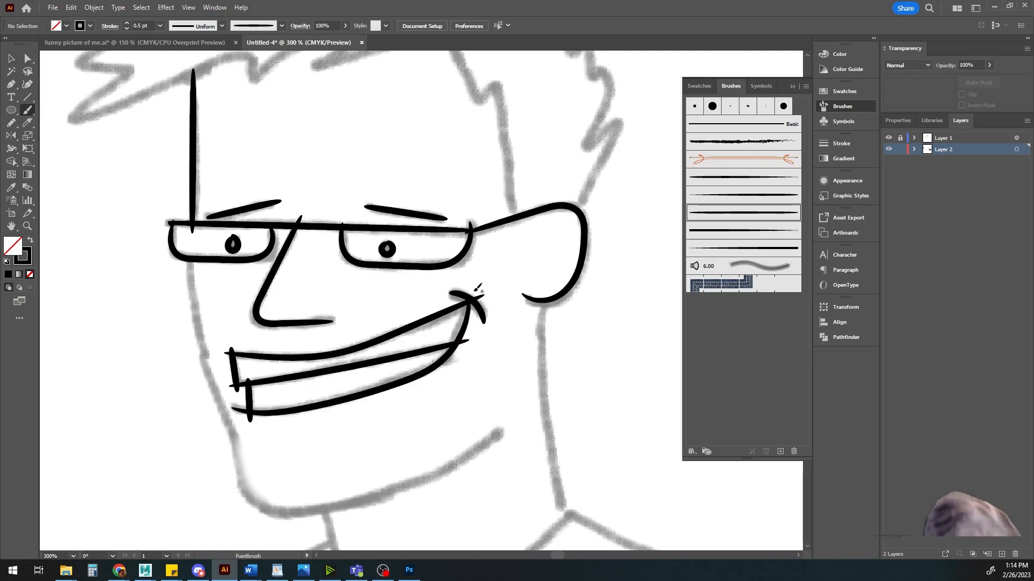
Step: Ink the face outline in one stroke from below the glasses, around the chin and along the jaw
{"action": "left_click_drag", "start_coordinate": [192, 262], "coordinate": [197, 336]}
{"action": "left_click_drag", "start_coordinate": [232, 432], "coordinate": [240, 464]}
{"action": "left_click_drag", "start_coordinate": [307, 510], "coordinate": [333, 503]}
{"action": "left_click_drag", "start_coordinate": [422, 478], "coordinate": [453, 463]}
{"action": "left_click_drag", "start_coordinate": [509, 420], "coordinate": [510, 420]}
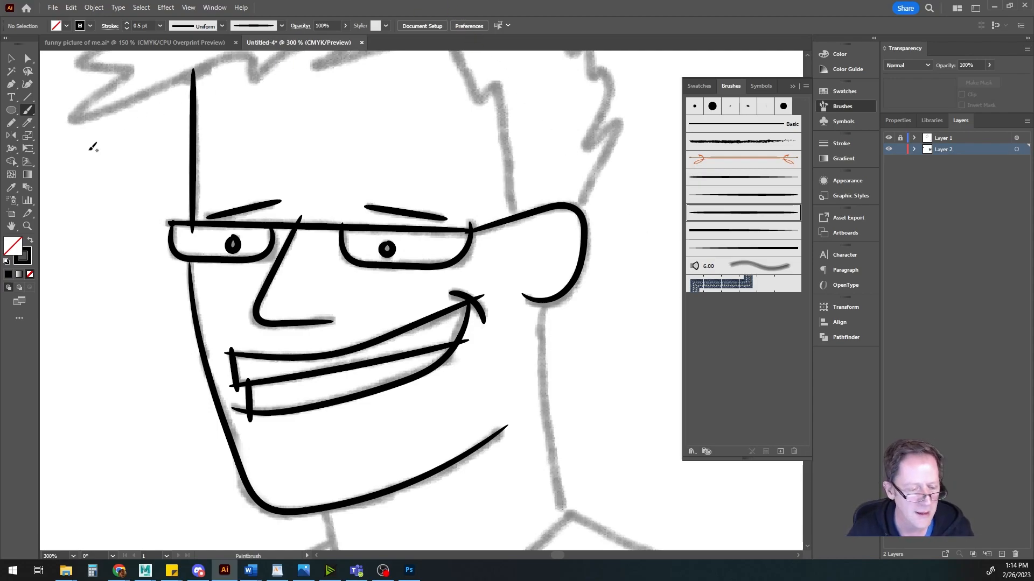
Step: Check the Paintbrush tool's fidelity options and close them without changing anything
{"action": "double_click", "coordinate": [26, 111]}
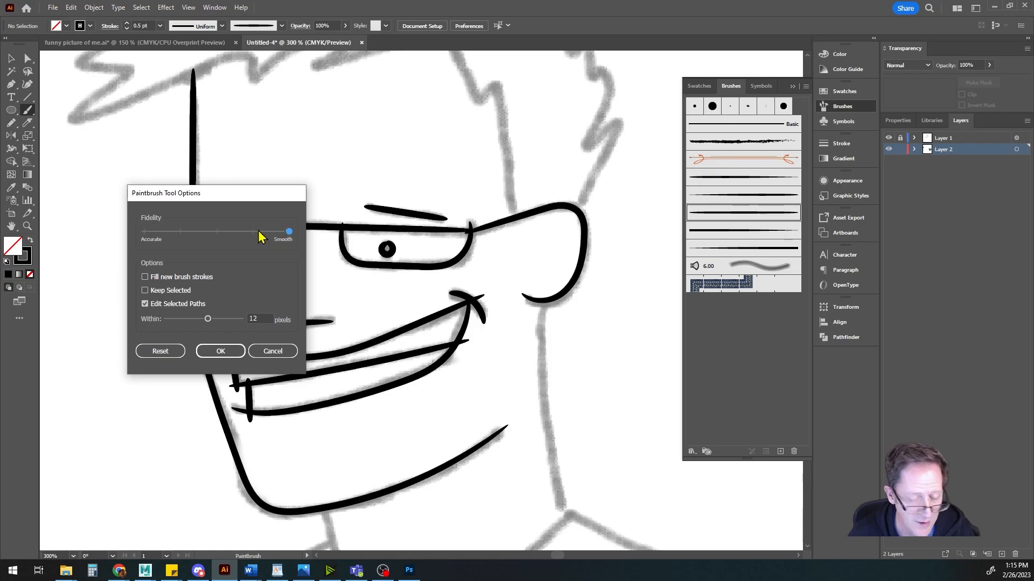
{"action": "left_click", "coordinate": [273, 352]}
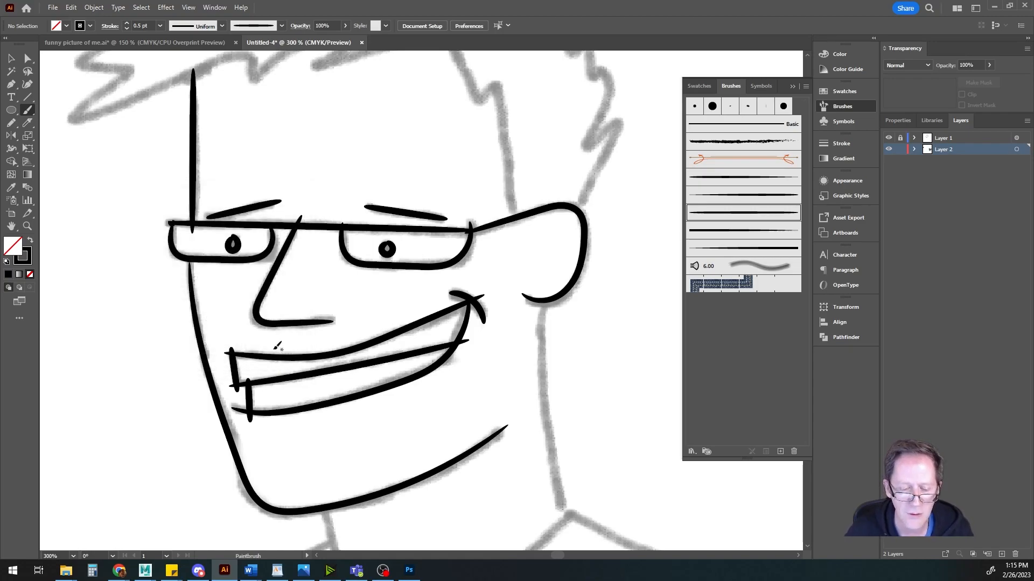
Step: Ink both sides of the neck and the curved shirt collar between them
{"action": "mouse_move", "coordinate": [438, 374]}
{"action": "left_mouse_down"}
{"action": "mouse_move", "coordinate": [353, 346]}
{"action": "mouse_move", "coordinate": [367, 267]}
{"action": "mouse_move", "coordinate": [388, 255]}
{"action": "left_mouse_up"}
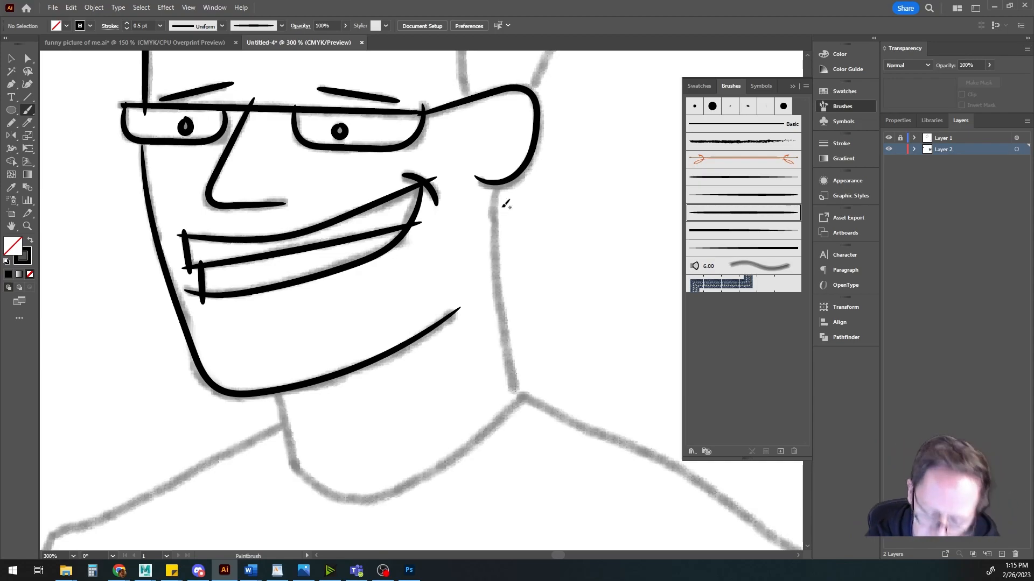
{"action": "mouse_move", "coordinate": [501, 170]}
{"action": "left_mouse_down"}
{"action": "mouse_move", "coordinate": [493, 250]}
{"action": "mouse_move", "coordinate": [525, 420]}
{"action": "left_mouse_up"}
{"action": "left_click_drag", "start_coordinate": [276, 374], "coordinate": [299, 495]}
{"action": "left_click_drag", "start_coordinate": [280, 456], "coordinate": [339, 493]}
{"action": "left_click_drag", "start_coordinate": [410, 482], "coordinate": [539, 376]}
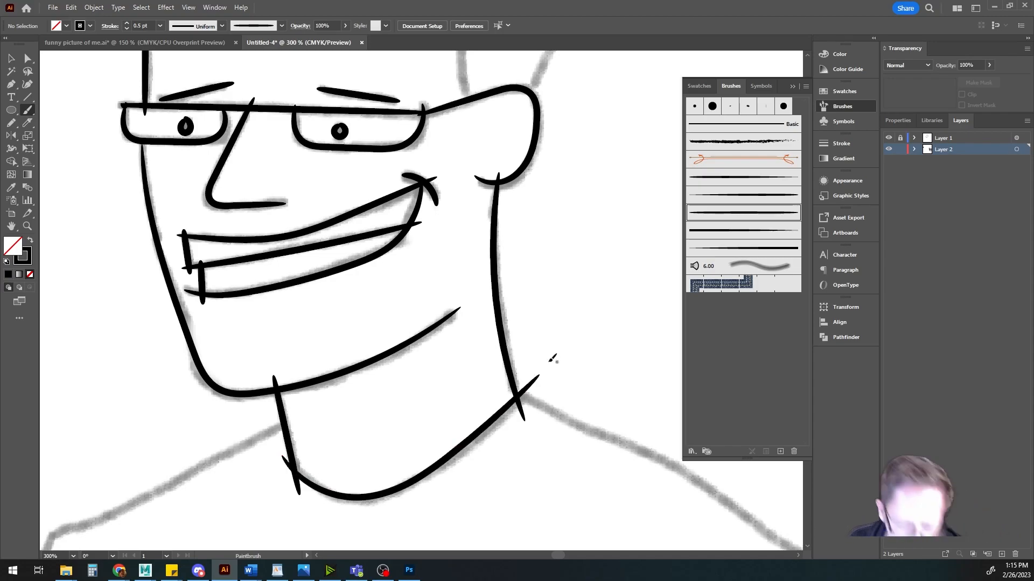
Step: Ink both shoulders with their outer arm lines, plus the short inner arm line on the chest
{"action": "mouse_move", "coordinate": [293, 422]}
{"action": "left_mouse_down"}
{"action": "mouse_move", "coordinate": [530, 231]}
{"action": "mouse_move", "coordinate": [527, 210]}
{"action": "mouse_move", "coordinate": [512, 201]}
{"action": "mouse_move", "coordinate": [319, 291]}
{"action": "mouse_move", "coordinate": [261, 373]}
{"action": "mouse_move", "coordinate": [218, 486]}
{"action": "left_mouse_up"}
{"action": "left_click_drag", "start_coordinate": [461, 439], "coordinate": [355, 360]}
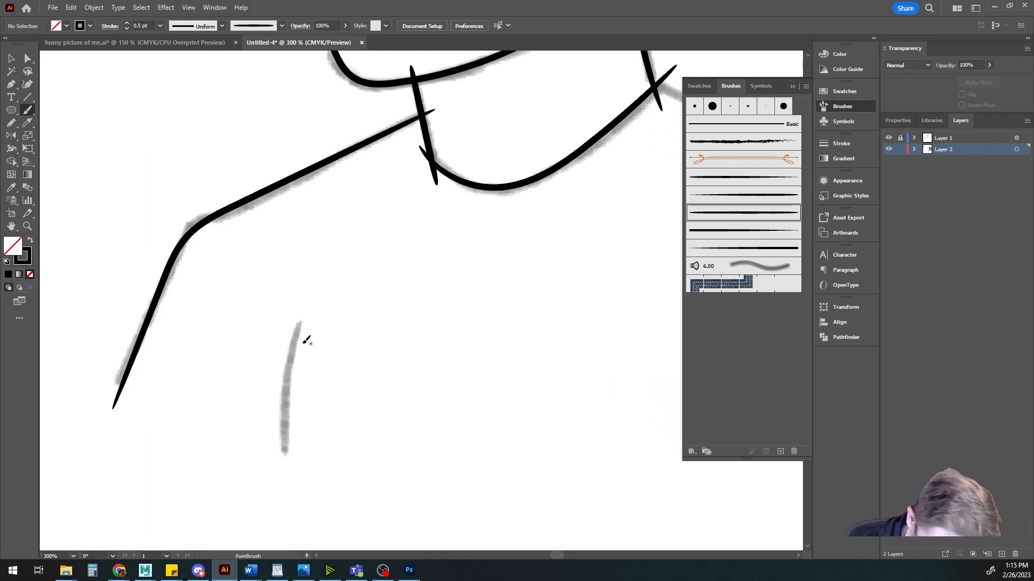
{"action": "left_click_drag", "start_coordinate": [285, 433], "coordinate": [285, 435]}
{"action": "left_click_drag", "start_coordinate": [521, 383], "coordinate": [176, 397]}
{"action": "left_click_drag", "start_coordinate": [410, 308], "coordinate": [365, 376]}
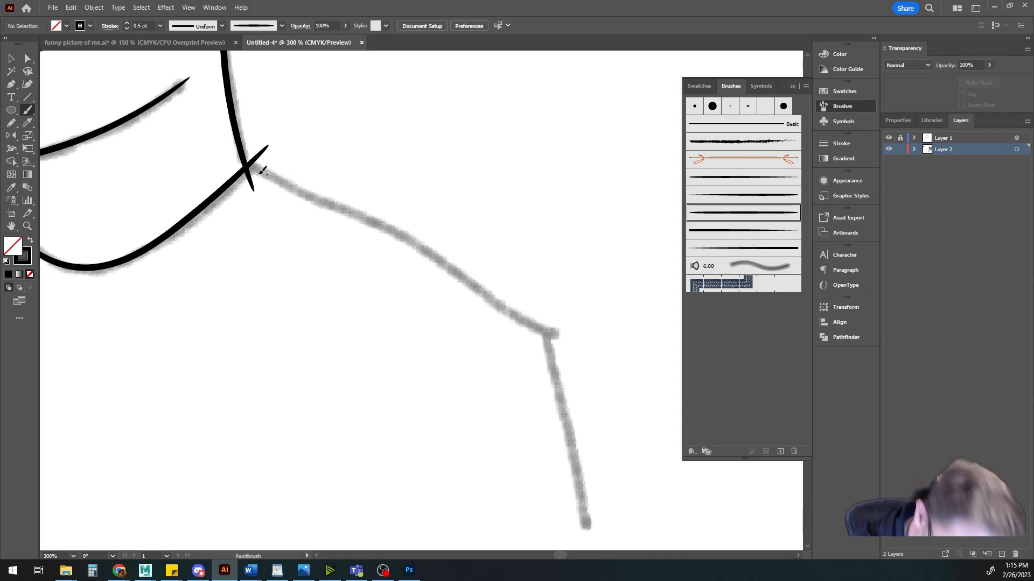
{"action": "left_click_drag", "start_coordinate": [228, 159], "coordinate": [304, 192]}
{"action": "mouse_move", "coordinate": [384, 227]}
{"action": "left_mouse_down"}
{"action": "mouse_move", "coordinate": [525, 320]}
{"action": "mouse_move", "coordinate": [565, 417]}
{"action": "mouse_move", "coordinate": [585, 528]}
{"action": "left_mouse_up"}
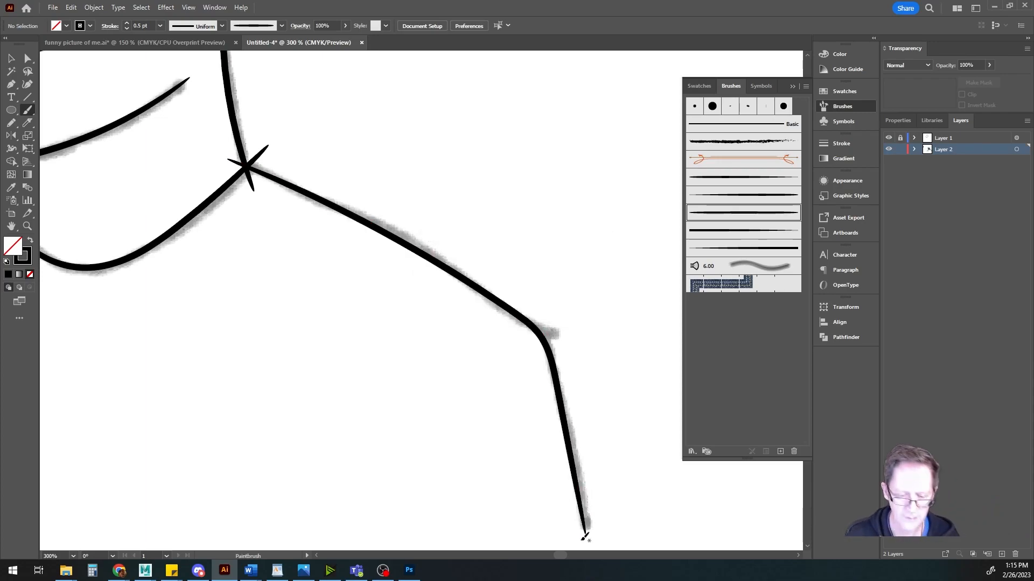
Step: Ink the spiky hair in one stroke from the ear over the top and back along the hairline to the temple
{"action": "scroll", "coordinate": [390, 302], "scroll_direction": "down", "scroll_amount": 4}
{"action": "scroll", "coordinate": [359, 270], "scroll_direction": "up", "scroll_amount": 3}
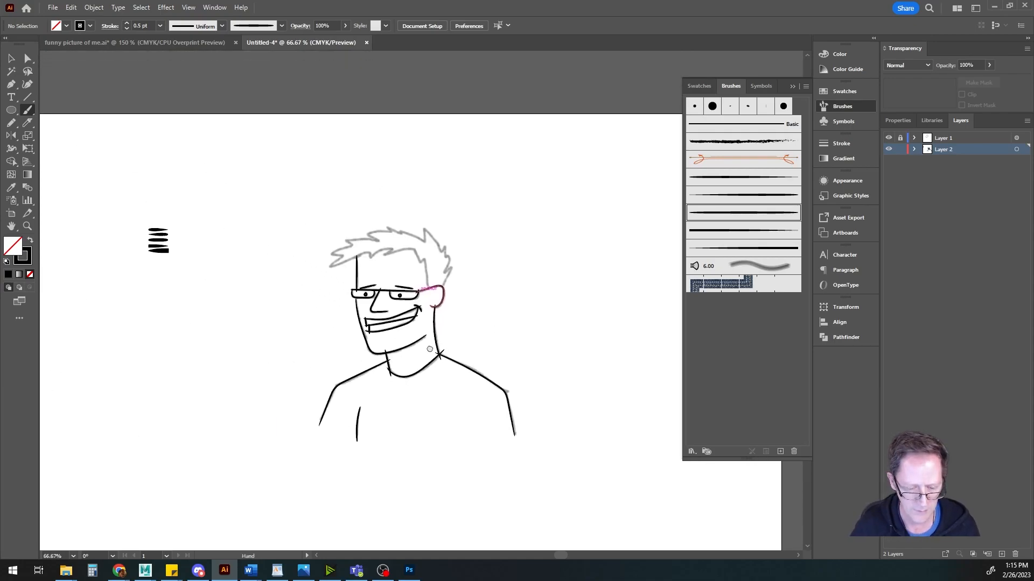
{"action": "mouse_move", "coordinate": [376, 306]}
{"action": "left_mouse_down"}
{"action": "mouse_move", "coordinate": [471, 494]}
{"action": "mouse_move", "coordinate": [438, 466]}
{"action": "left_mouse_up"}
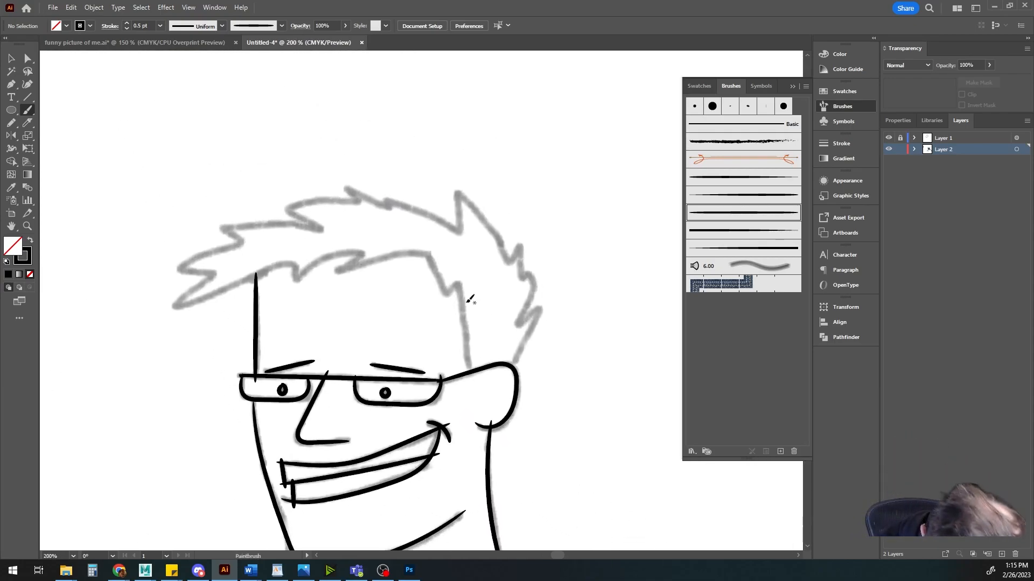
{"action": "mouse_move", "coordinate": [512, 372]}
{"action": "left_mouse_down"}
{"action": "mouse_move", "coordinate": [538, 307]}
{"action": "mouse_move", "coordinate": [522, 321]}
{"action": "mouse_move", "coordinate": [534, 278]}
{"action": "mouse_move", "coordinate": [522, 247]}
{"action": "mouse_move", "coordinate": [512, 261]}
{"action": "mouse_move", "coordinate": [495, 230]}
{"action": "left_mouse_up"}
{"action": "mouse_move", "coordinate": [466, 199]}
{"action": "left_mouse_down"}
{"action": "mouse_move", "coordinate": [455, 231]}
{"action": "mouse_move", "coordinate": [350, 187]}
{"action": "mouse_move", "coordinate": [358, 198]}
{"action": "mouse_move", "coordinate": [279, 209]}
{"action": "mouse_move", "coordinate": [315, 228]}
{"action": "mouse_move", "coordinate": [226, 228]}
{"action": "mouse_move", "coordinate": [216, 230]}
{"action": "mouse_move", "coordinate": [240, 243]}
{"action": "mouse_move", "coordinate": [182, 265]}
{"action": "left_mouse_up"}
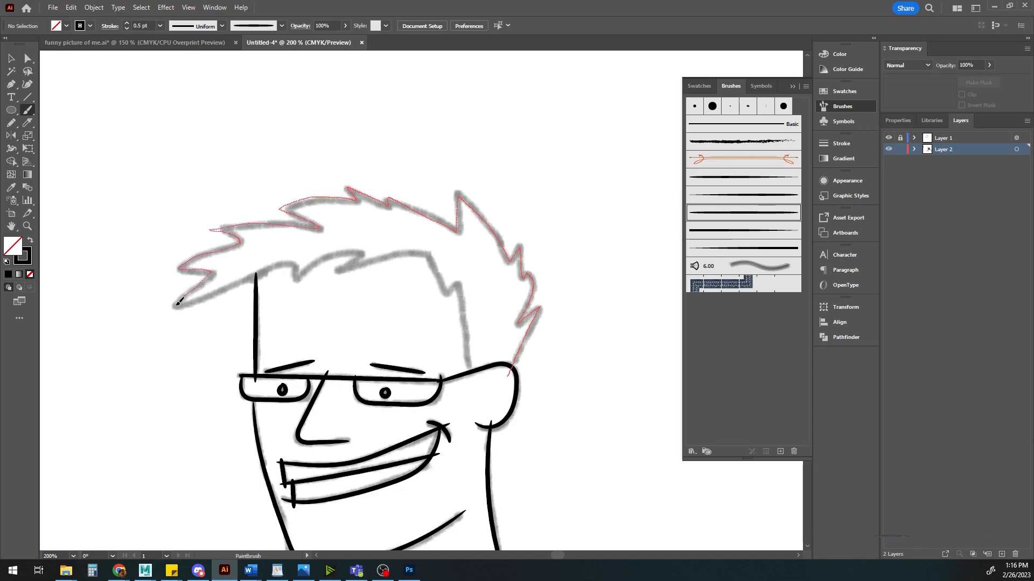
{"action": "left_click_drag", "start_coordinate": [233, 285], "coordinate": [250, 278]}
{"action": "left_click_drag", "start_coordinate": [470, 353], "coordinate": [469, 387]}
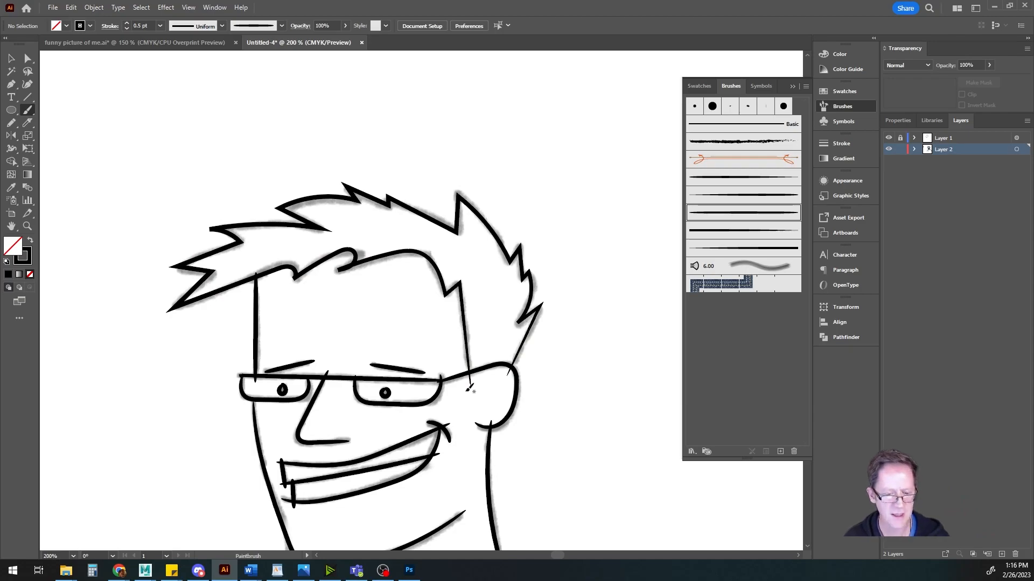
Step: Examine the blunt corner anchor at the hair's upper-left tip
{"action": "scroll", "coordinate": [329, 268], "scroll_direction": "up", "scroll_amount": 1, "text": "alt"}
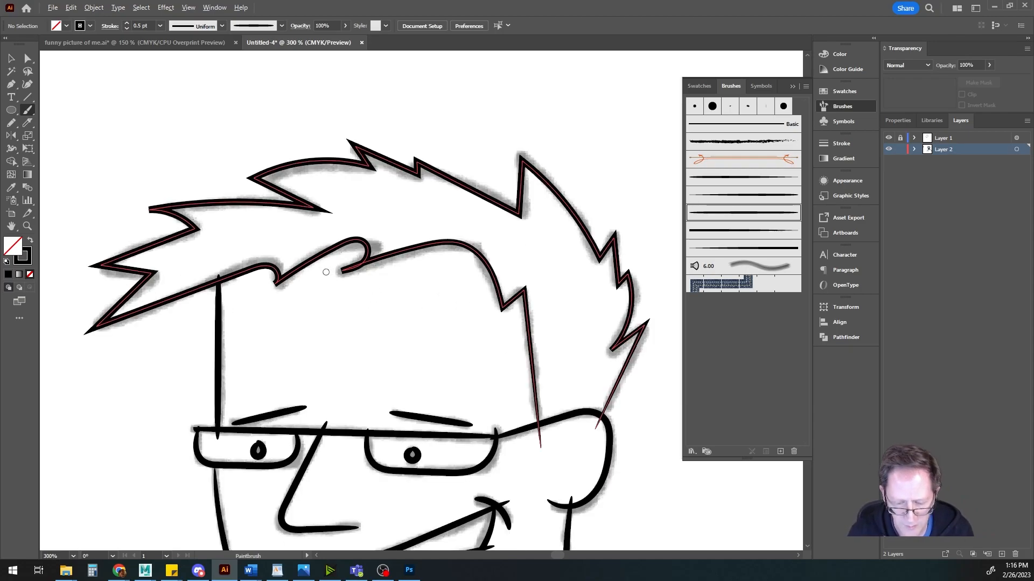
{"action": "left_click_drag", "start_coordinate": [273, 304], "coordinate": [330, 339]}
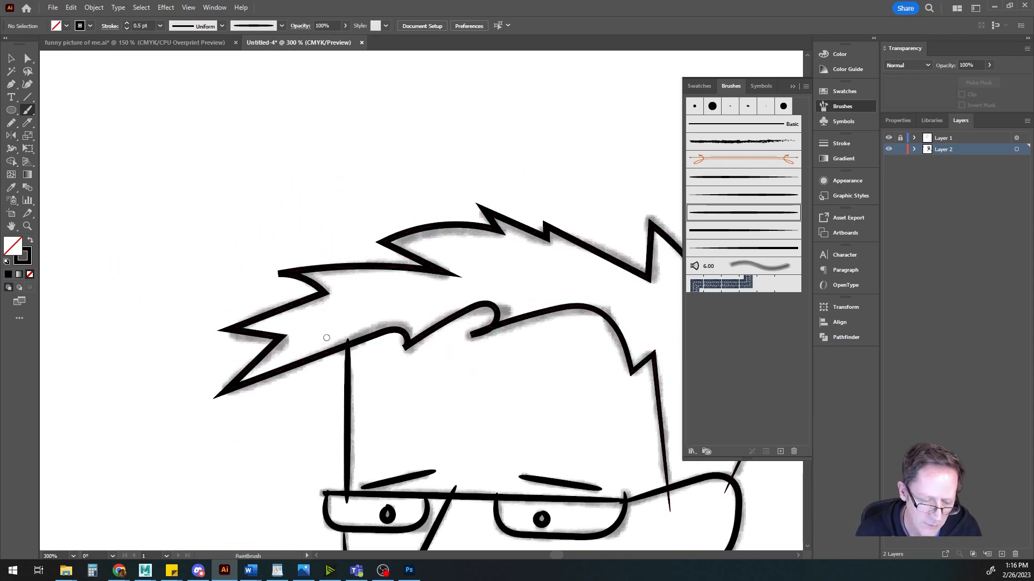
{"action": "scroll", "coordinate": [323, 339], "scroll_direction": "up", "scroll_amount": 2}
{"action": "key", "text": "a"}
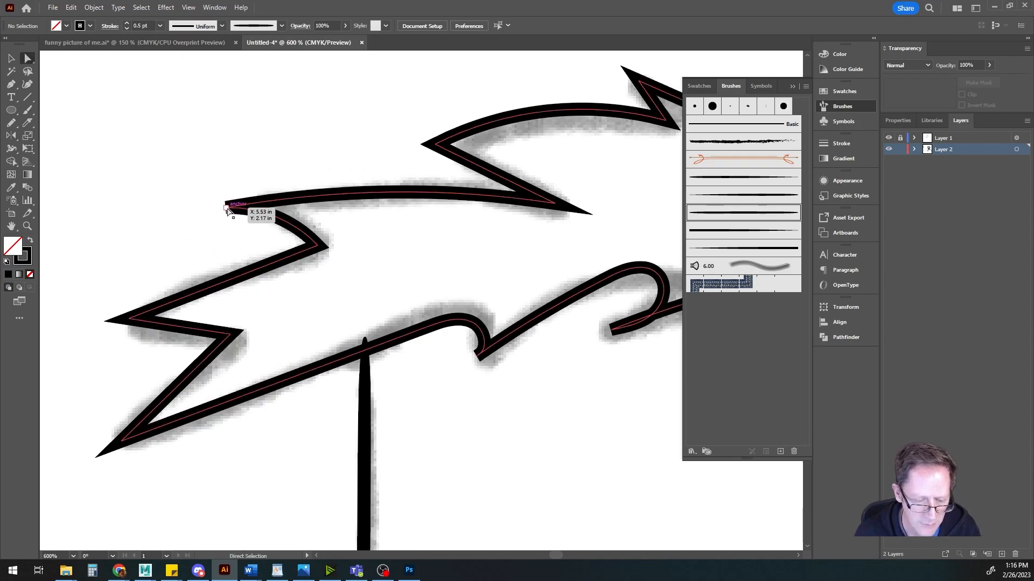
{"action": "left_click", "coordinate": [228, 207]}
{"action": "scroll", "coordinate": [224, 227], "scroll_direction": "down", "scroll_amount": 2, "text": "alt"}
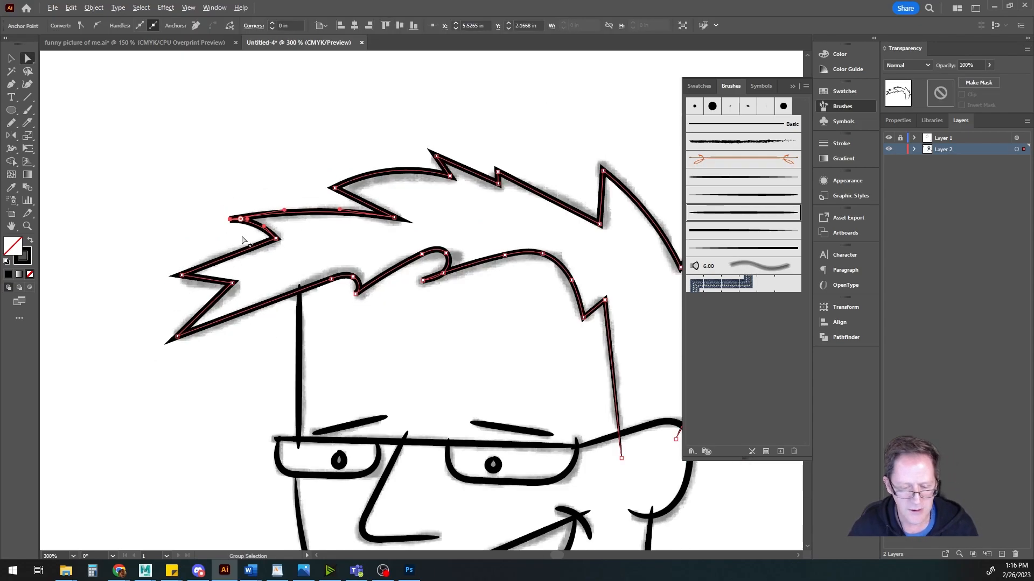
{"action": "left_click", "coordinate": [196, 139]}
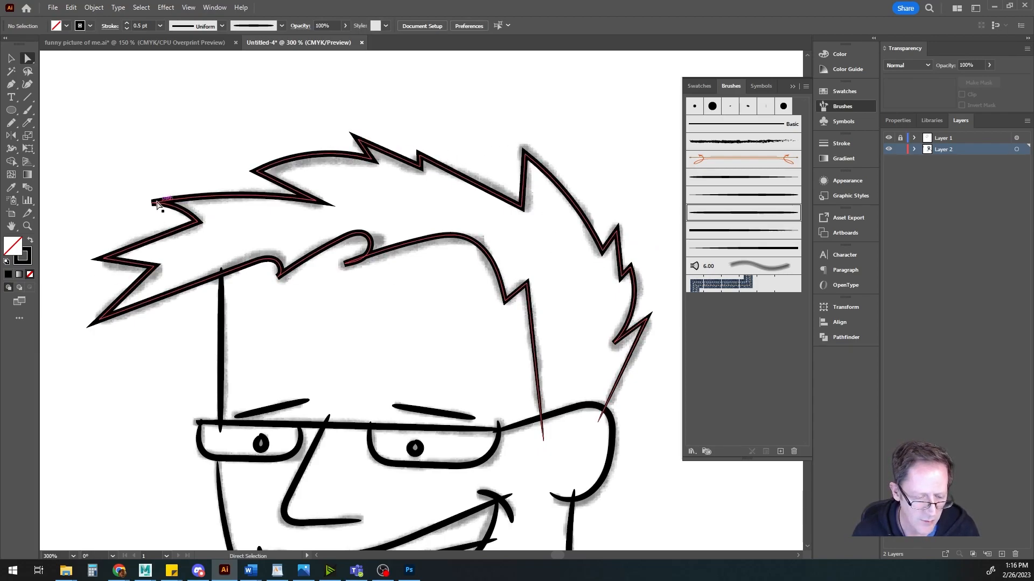
Step: Reshape the direction handle of the anchor at the first hairline notch so its blunt corner becomes a sharp point
{"action": "scroll", "coordinate": [202, 277], "scroll_direction": "up", "scroll_amount": 2}
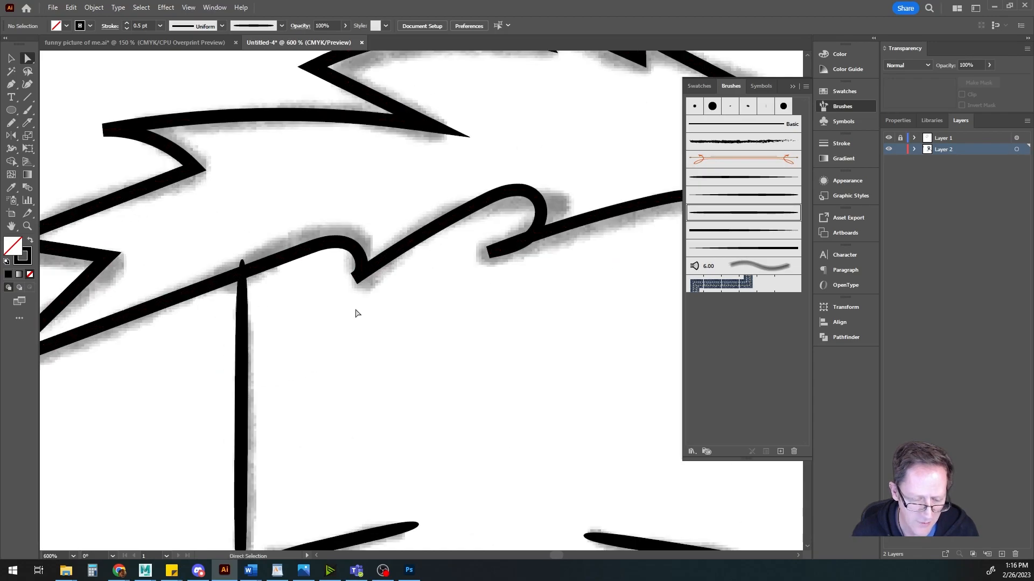
{"action": "scroll", "coordinate": [361, 297], "scroll_direction": "up", "scroll_amount": 1}
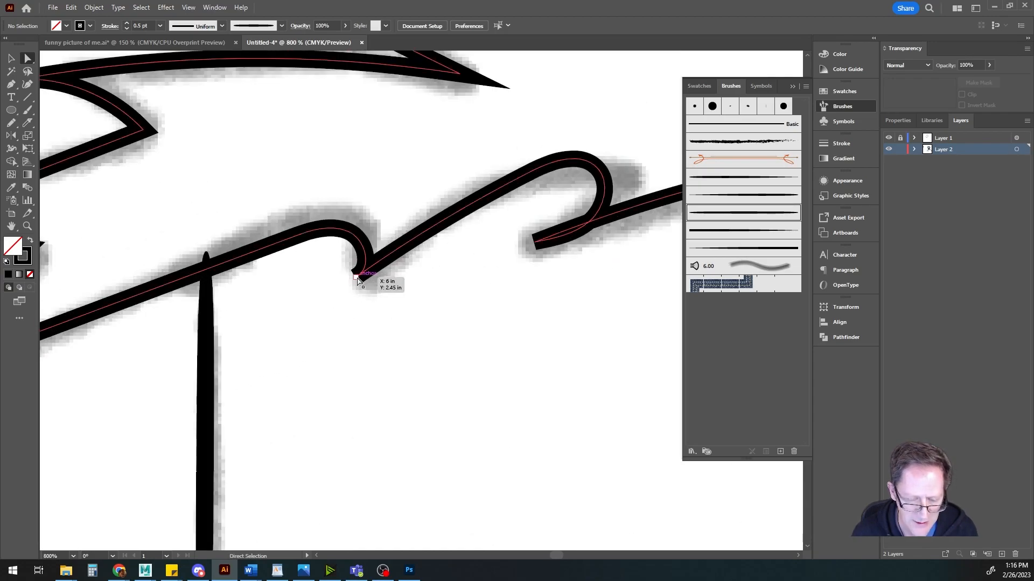
{"action": "left_click", "coordinate": [357, 278]}
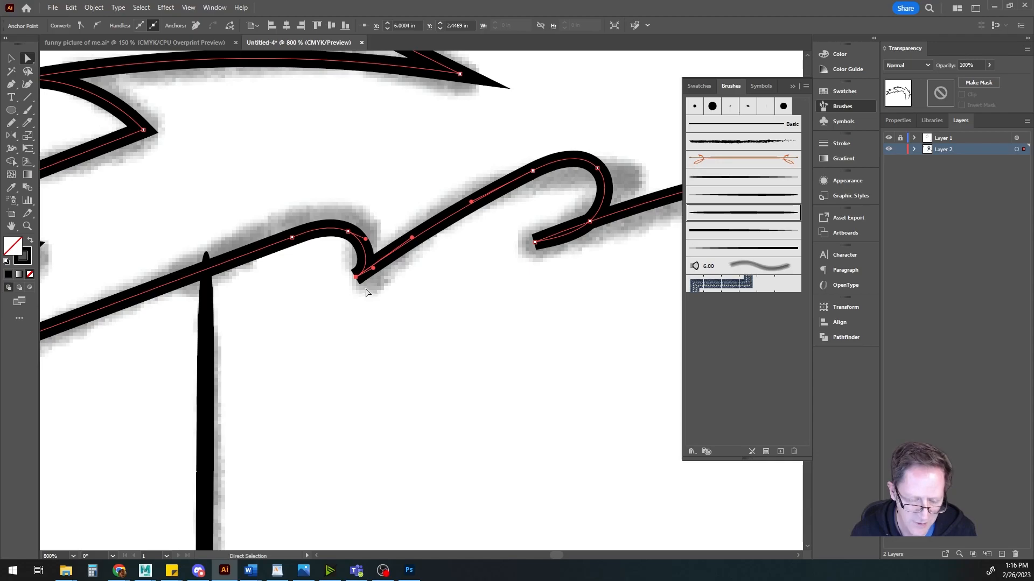
{"action": "key", "text": "p"}
{"action": "key", "text": "alt"}
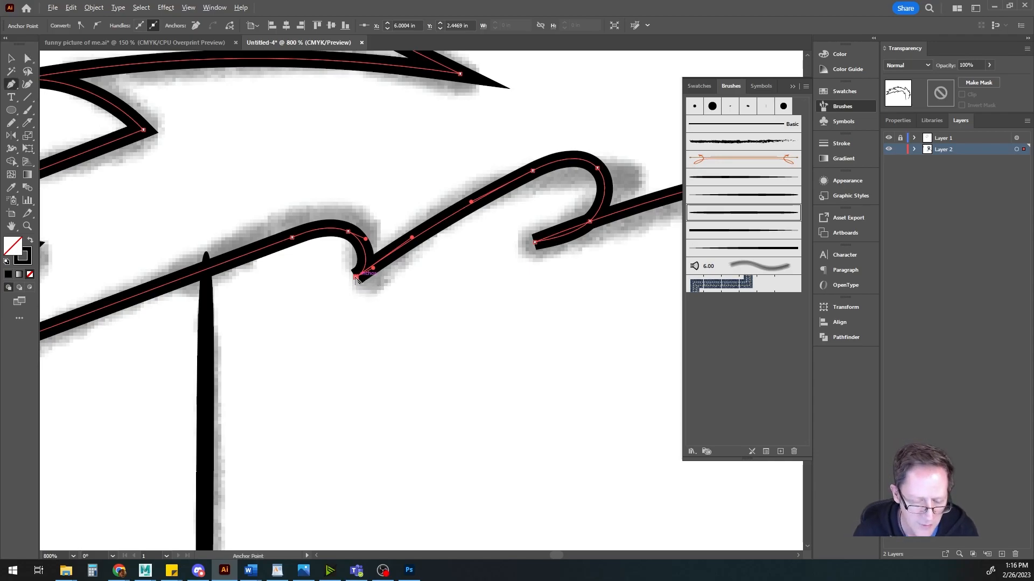
{"action": "left_click_drag", "start_coordinate": [357, 278], "coordinate": [377, 261]}
Step: Adjust the anchor and handles at the second hairline curl's tip to turn its blunt end into a sharp point
{"action": "left_click_drag", "start_coordinate": [471, 280], "coordinate": [350, 305]}
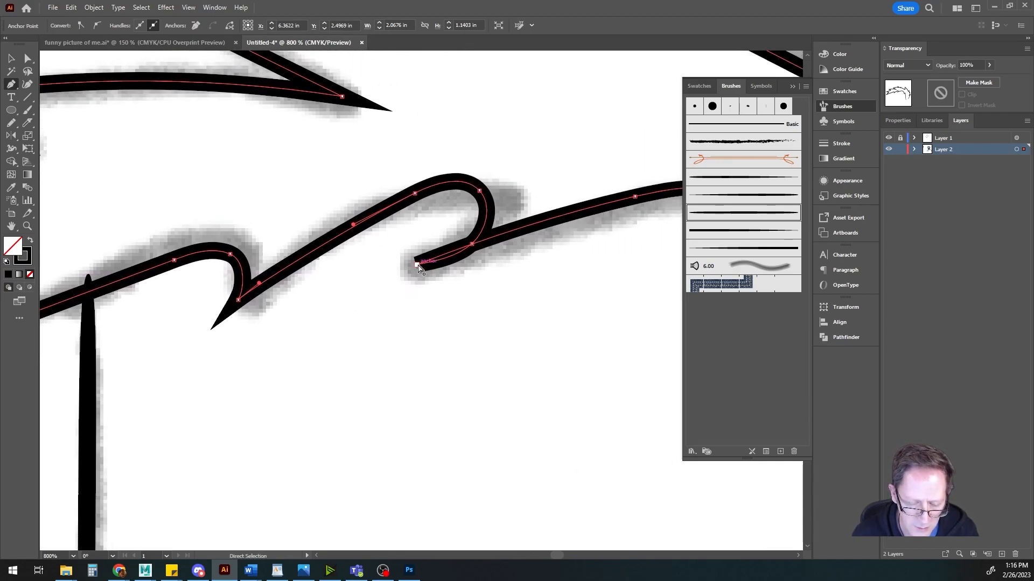
{"action": "left_click", "coordinate": [418, 265]}
{"action": "left_click_drag", "start_coordinate": [417, 264], "coordinate": [463, 240]}
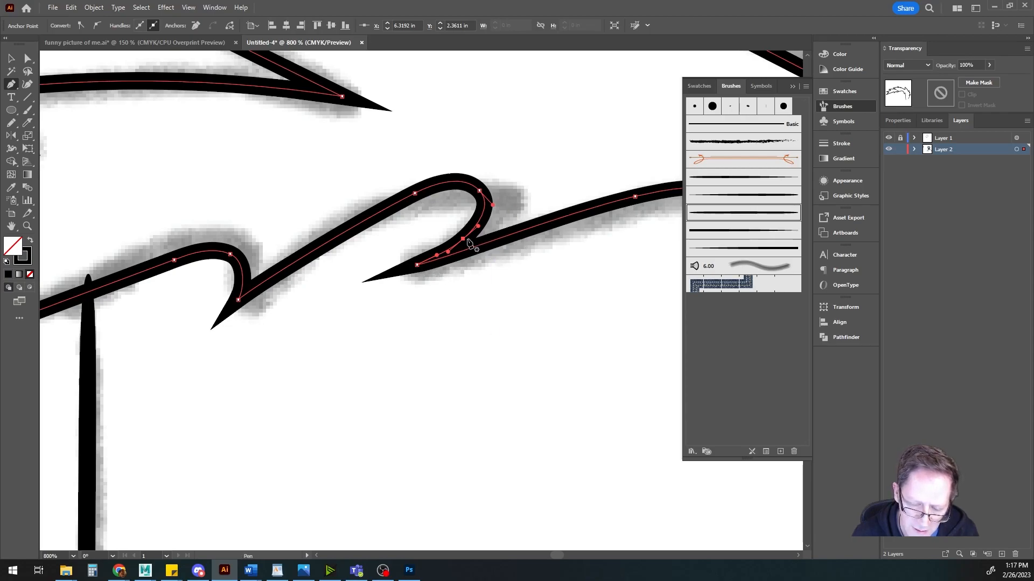
{"action": "left_click_drag", "start_coordinate": [522, 231], "coordinate": [525, 237]}
{"action": "left_click_drag", "start_coordinate": [438, 269], "coordinate": [442, 261]}
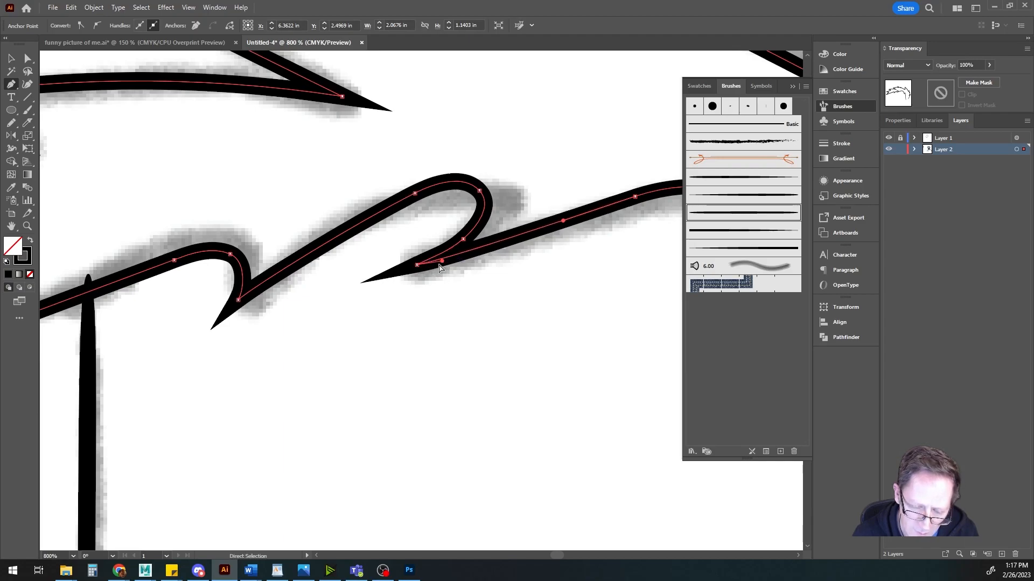
{"action": "left_click_drag", "start_coordinate": [442, 261], "coordinate": [442, 262]}
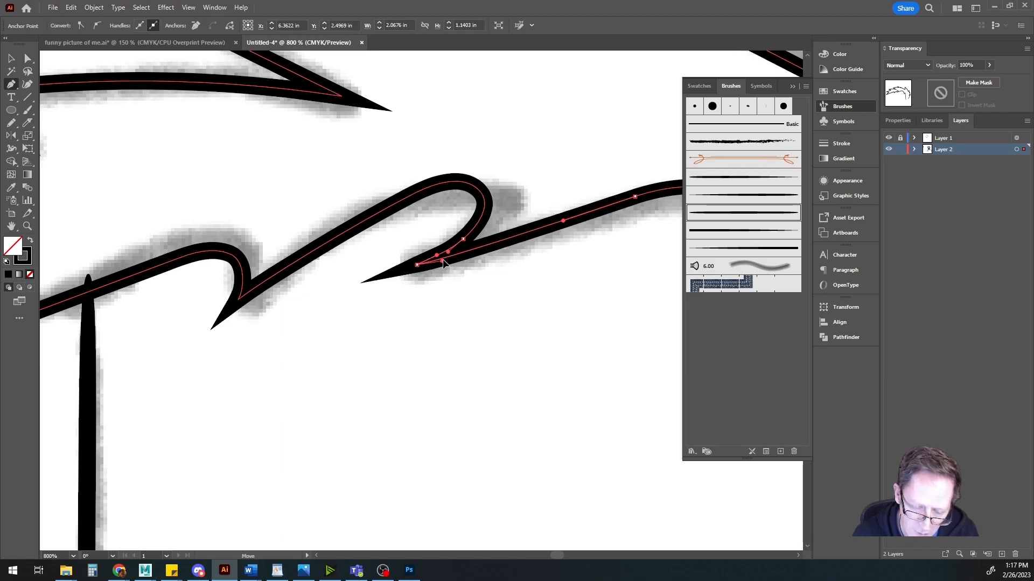
Step: Adjust the curve handle at the hair's blunt upper-left tip to form a sharp point, and deselect the hair path
{"action": "left_click_drag", "start_coordinate": [301, 214], "coordinate": [582, 369]}
{"action": "left_click_drag", "start_coordinate": [450, 348], "coordinate": [607, 371]}
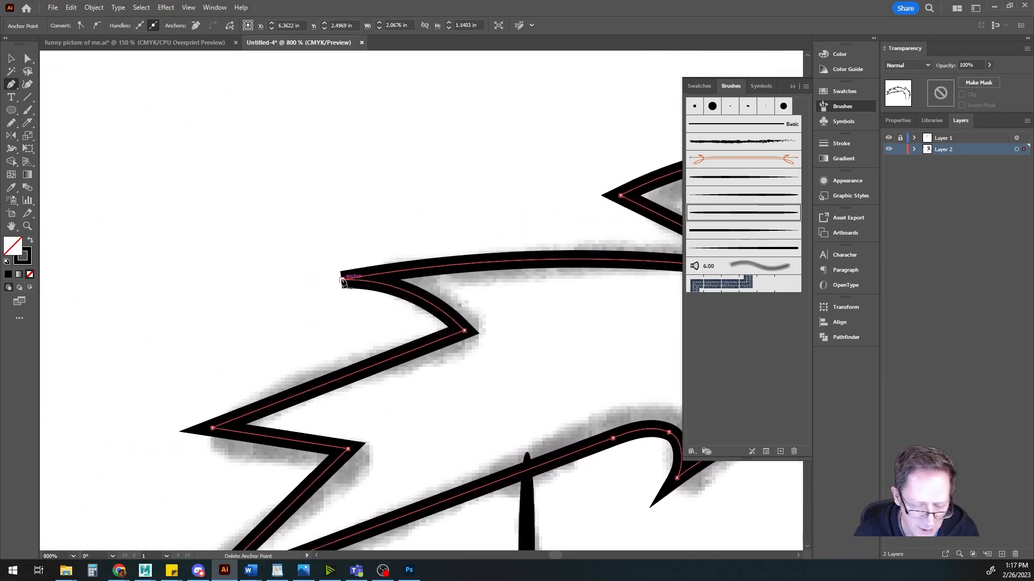
{"action": "left_click_drag", "start_coordinate": [396, 293], "coordinate": [395, 294]}
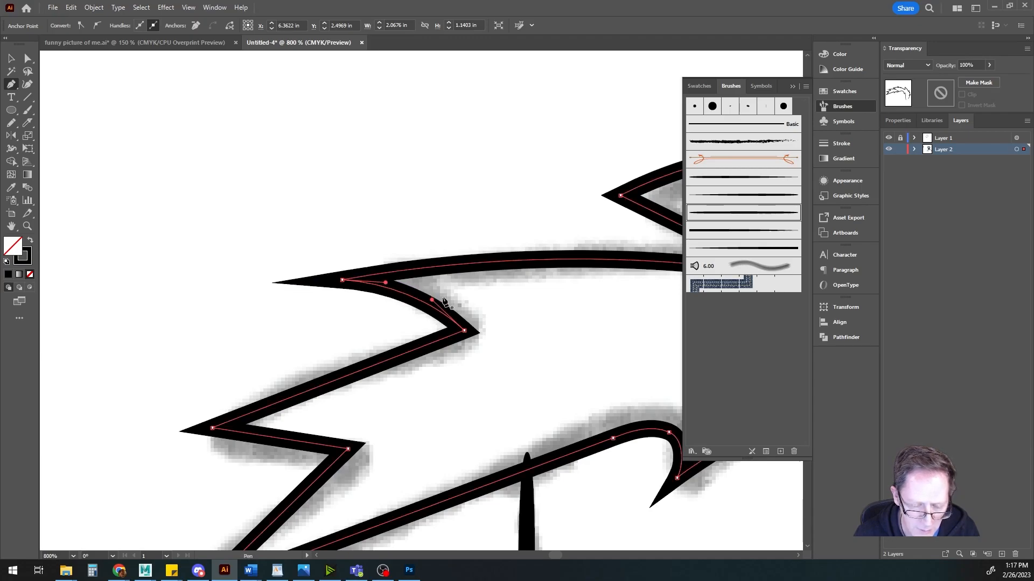
{"action": "scroll", "coordinate": [428, 314], "scroll_direction": "down", "scroll_amount": 2}
{"action": "left_click_drag", "start_coordinate": [511, 379], "coordinate": [246, 252]}
{"action": "scroll", "coordinate": [375, 287], "scroll_direction": "down", "scroll_amount": 1}
{"action": "left_click_drag", "start_coordinate": [495, 340], "coordinate": [434, 300]}
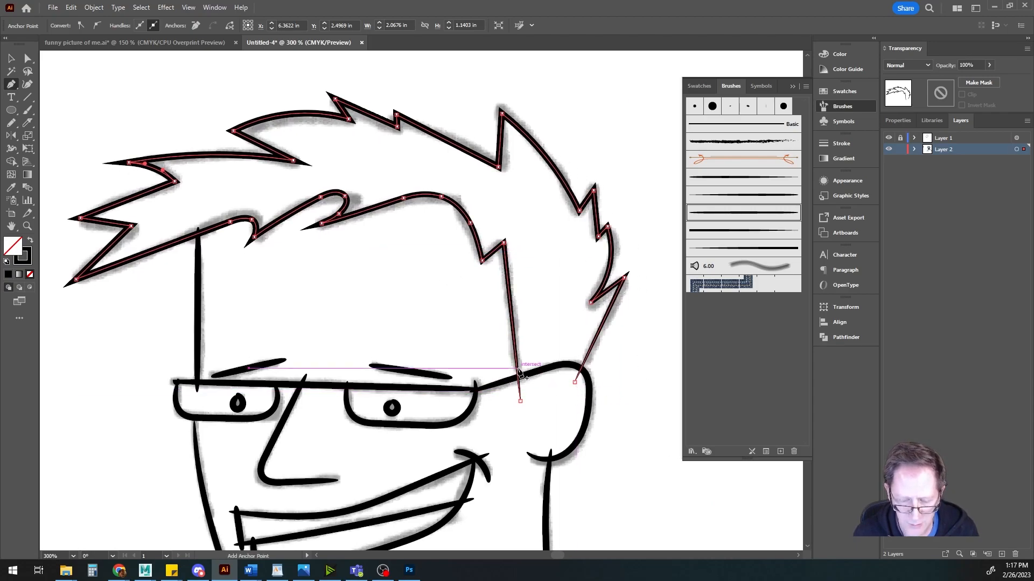
{"action": "left_click", "coordinate": [11, 59]}
{"action": "left_click", "coordinate": [146, 75]}
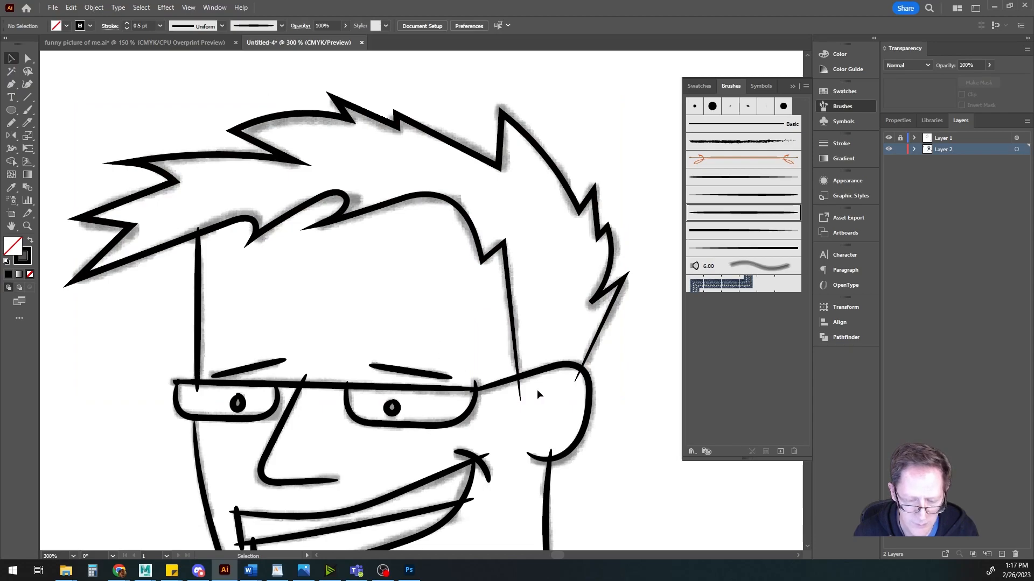
Step: Apply Art Brush 5 to the hair path so its stroke tapers toward the end beside the ear
{"action": "left_click", "coordinate": [512, 317]}
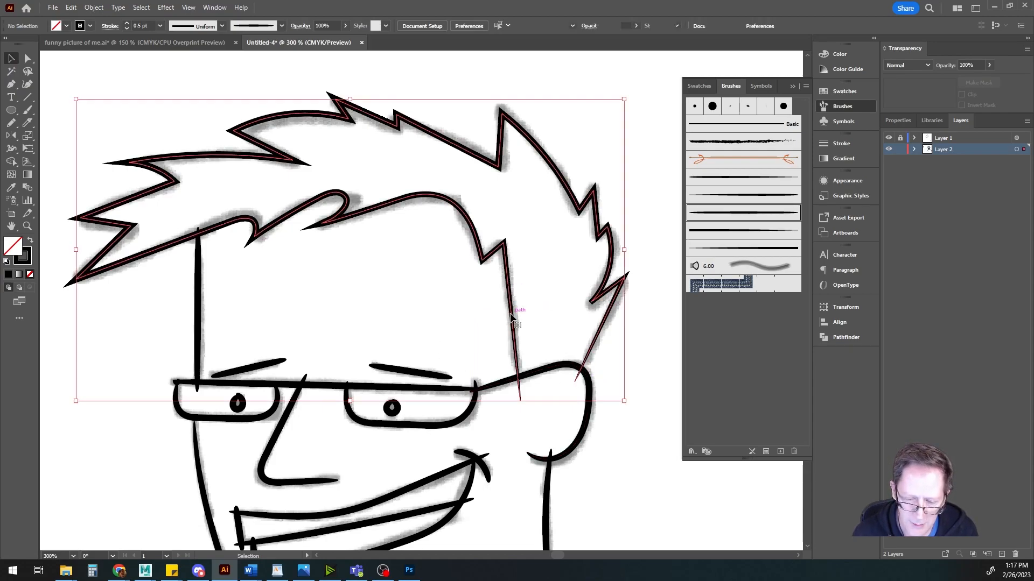
{"action": "left_click", "coordinate": [725, 249]}
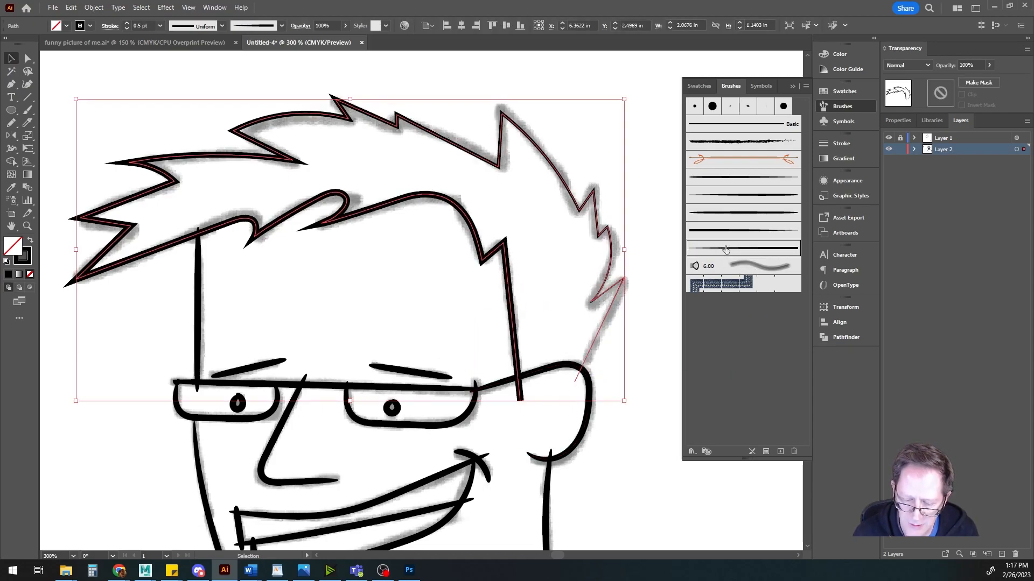
{"action": "left_click", "coordinate": [104, 410]}
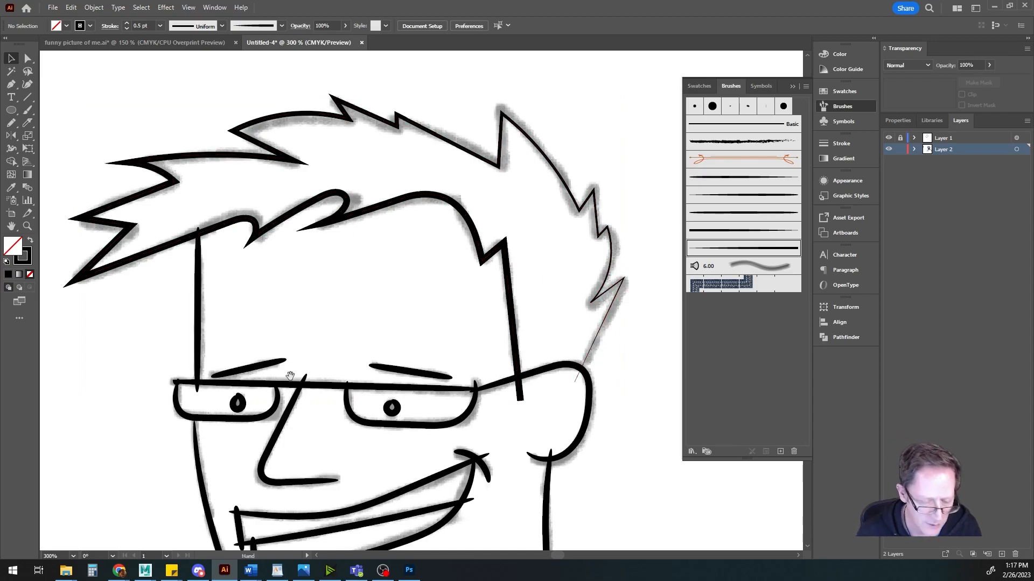
Step: Apply Art Brush 5 to the left eyebrow and the opposite art brush, thick at the start and tapering to its end, to the right eyebrow
{"action": "left_click_drag", "start_coordinate": [290, 375], "coordinate": [326, 255]}
{"action": "left_click", "coordinate": [310, 242]}
{"action": "left_click", "coordinate": [758, 245]}
{"action": "left_click", "coordinate": [435, 253]}
{"action": "left_click", "coordinate": [750, 252]}
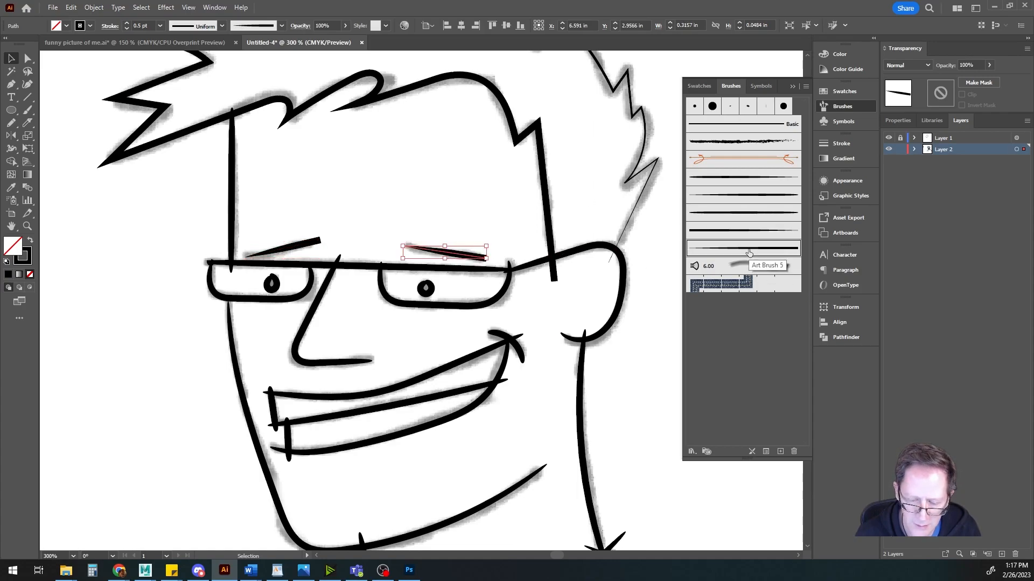
{"action": "left_click", "coordinate": [737, 231]}
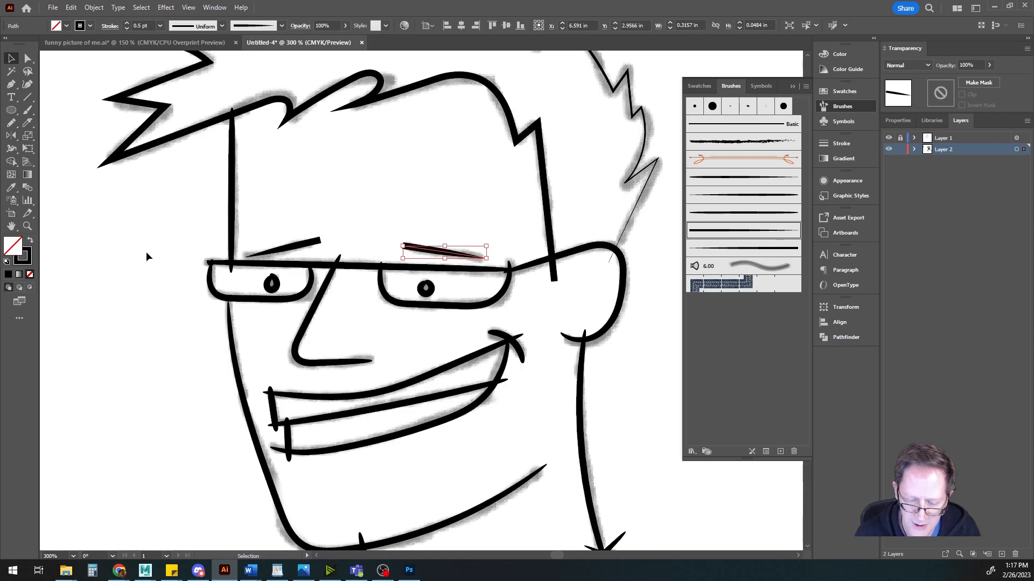
{"action": "left_click", "coordinate": [114, 294]}
Step: Extend the outer end of the left glasses lens upward past the top frame line by moving its end anchor
{"action": "left_click", "coordinate": [291, 305]}
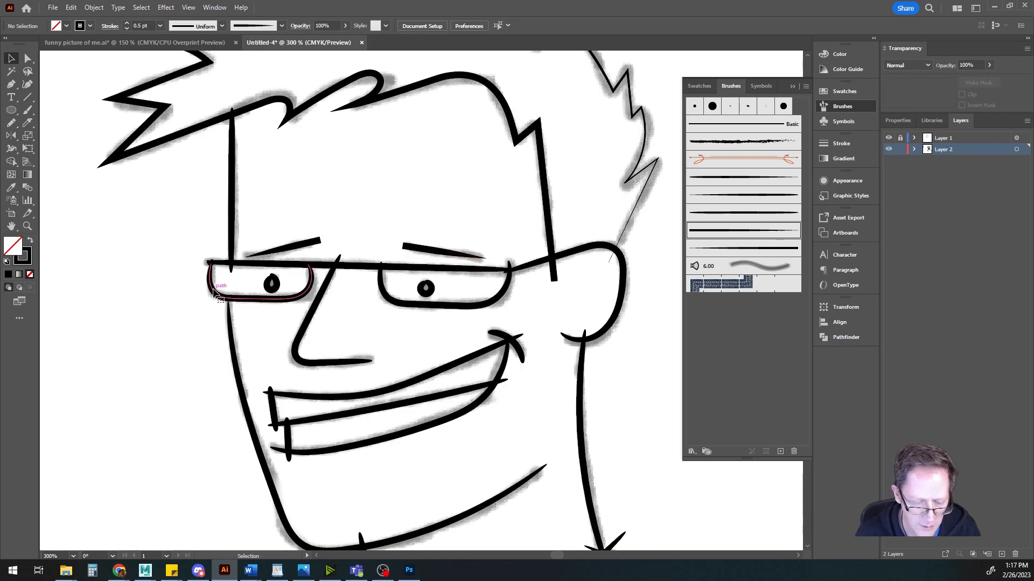
{"action": "scroll", "coordinate": [210, 305], "scroll_direction": "up", "scroll_amount": 2}
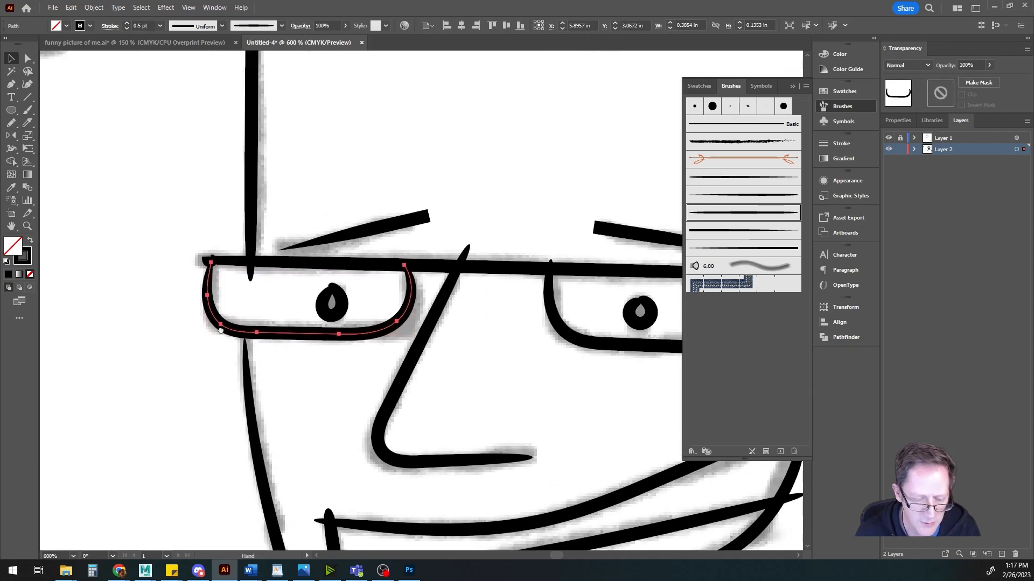
{"action": "key", "text": "a"}
{"action": "left_click", "coordinate": [211, 261]}
{"action": "scroll", "coordinate": [218, 282], "scroll_direction": "up", "scroll_amount": 3}
{"action": "left_click", "coordinate": [212, 270]}
{"action": "left_click_drag", "start_coordinate": [193, 234], "coordinate": [205, 163]}
{"action": "left_click_drag", "start_coordinate": [385, 339], "coordinate": [213, 264]}
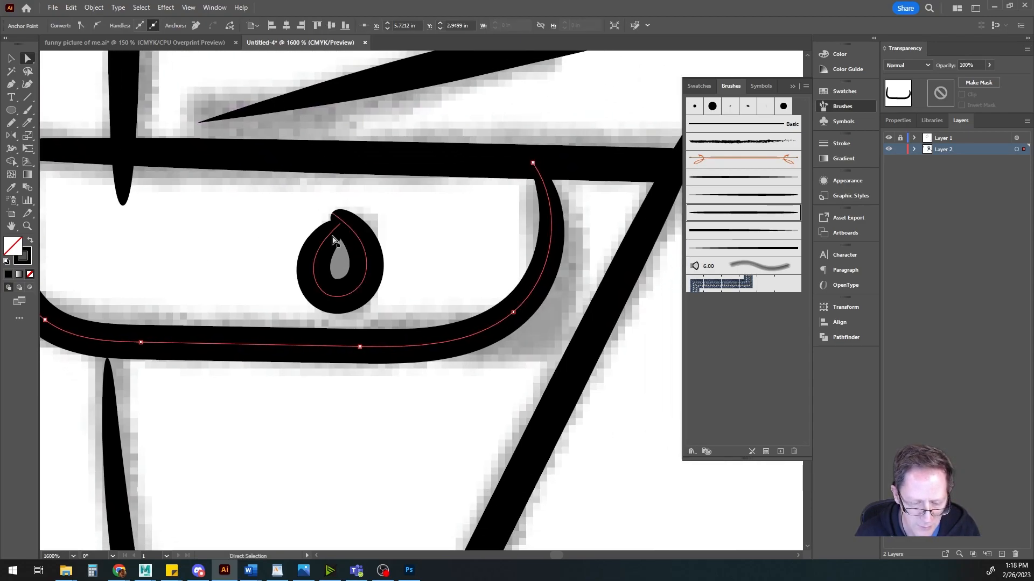
Step: Extend the inner ends of both glasses lenses upward so they cross the top frame line beside the nose
{"action": "scroll", "coordinate": [403, 265], "scroll_direction": "down", "scroll_amount": 2}
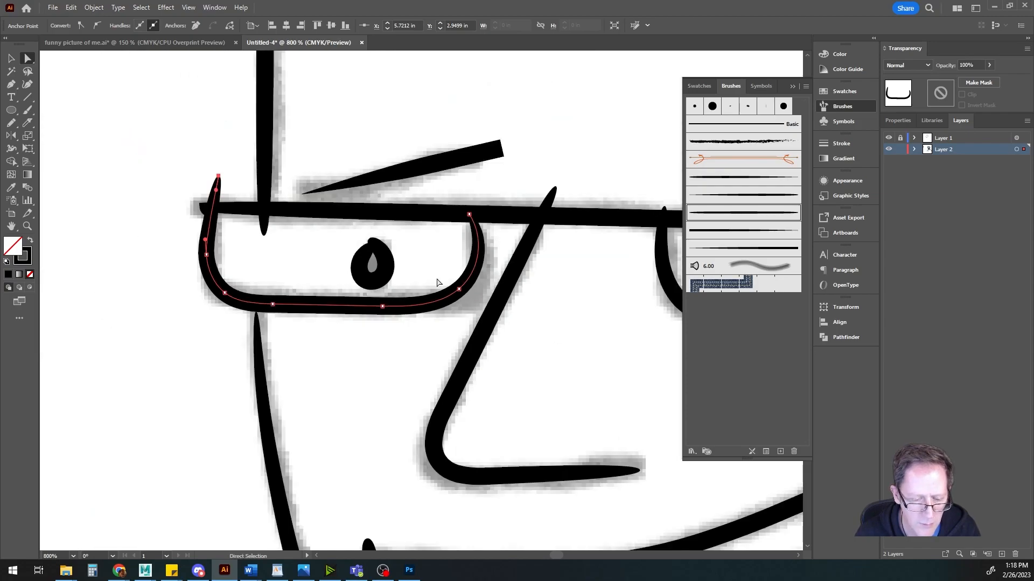
{"action": "scroll", "coordinate": [433, 283], "scroll_direction": "right", "scroll_amount": 5}
{"action": "scroll", "coordinate": [397, 293], "scroll_direction": "right", "scroll_amount": 3}
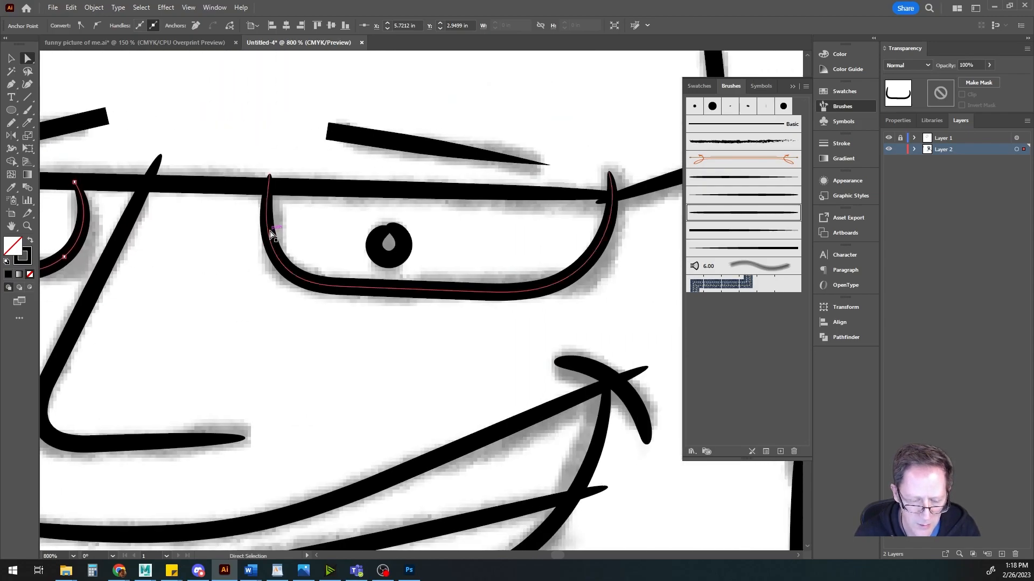
{"action": "left_click", "coordinate": [270, 235]}
{"action": "left_click_drag", "start_coordinate": [270, 175], "coordinate": [273, 146]}
{"action": "key", "text": "space"}
{"action": "left_click_drag", "start_coordinate": [203, 289], "coordinate": [429, 347]}
{"action": "left_click", "coordinate": [310, 262]}
{"action": "left_click", "coordinate": [301, 240]}
{"action": "left_click_drag", "start_coordinate": [301, 240], "coordinate": [292, 205]}
Step: Extend the temple arm into the right lens, the top frame line past the lens, and the lens's outer end further upward
{"action": "left_click_drag", "start_coordinate": [514, 349], "coordinate": [160, 315]}
{"action": "left_click_drag", "start_coordinate": [478, 295], "coordinate": [382, 353]}
{"action": "left_click", "coordinate": [415, 287]}
{"action": "left_click_drag", "start_coordinate": [380, 298], "coordinate": [320, 313]}
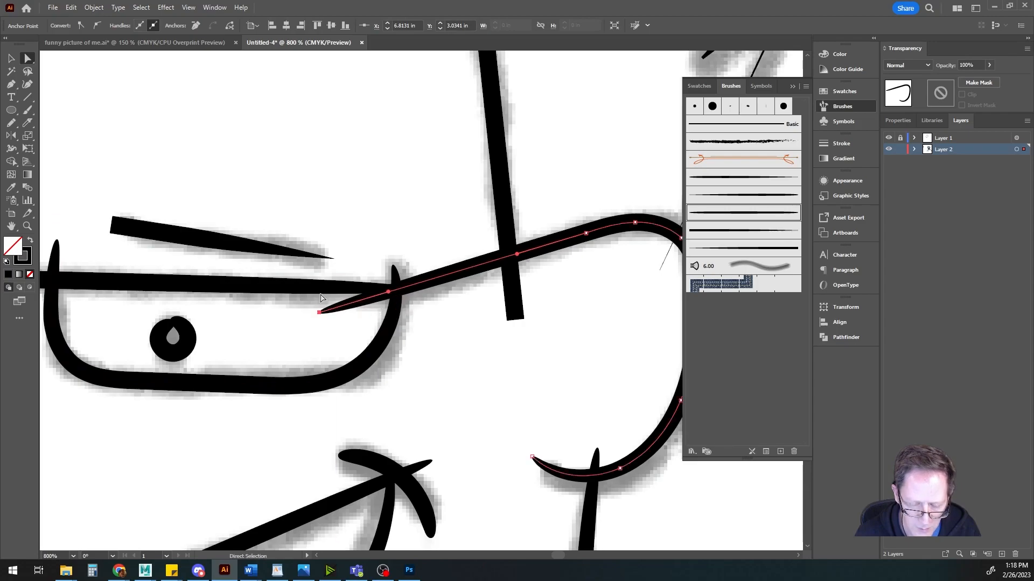
{"action": "left_click", "coordinate": [343, 288]}
{"action": "left_click_drag", "start_coordinate": [410, 289], "coordinate": [473, 289]}
{"action": "left_click_drag", "start_coordinate": [395, 275], "coordinate": [410, 253]}
{"action": "scroll", "coordinate": [478, 352], "scroll_direction": "down", "scroll_amount": 2}
{"action": "left_click_drag", "start_coordinate": [470, 364], "coordinate": [433, 258]}
Step: Set the stroke weight of the right shoulder and arm line to 2 pt
{"action": "left_click", "coordinate": [490, 340]}
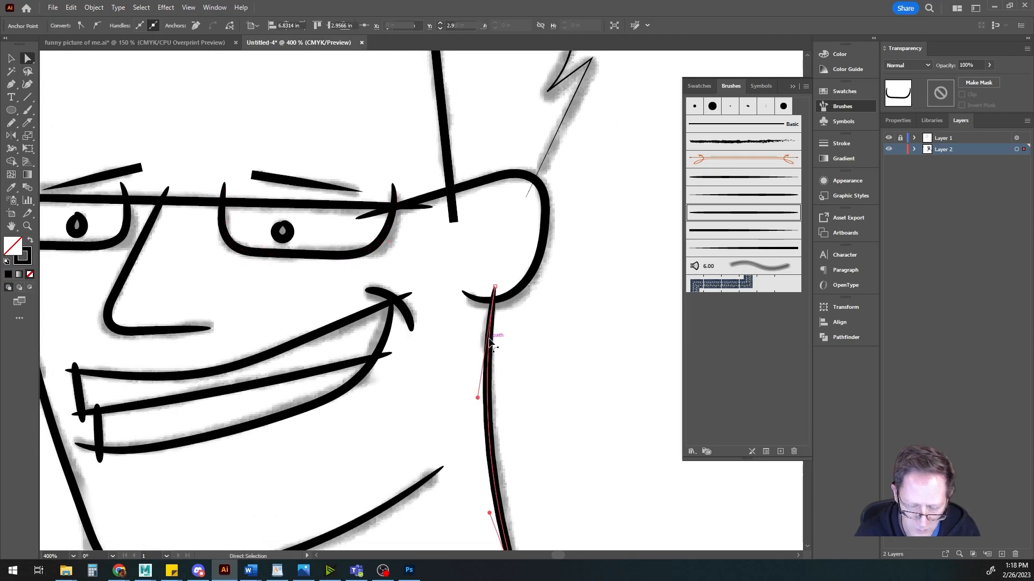
{"action": "scroll", "coordinate": [495, 313], "scroll_direction": "down", "scroll_amount": 2}
{"action": "left_click_drag", "start_coordinate": [463, 367], "coordinate": [445, 270]}
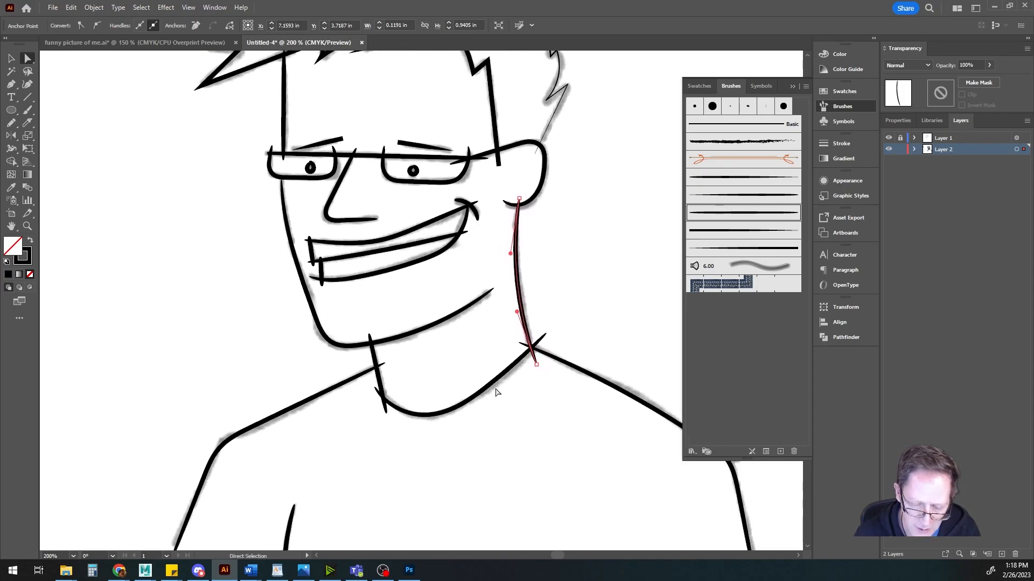
{"action": "left_click_drag", "start_coordinate": [462, 377], "coordinate": [377, 272]}
{"action": "left_click", "coordinate": [560, 312]}
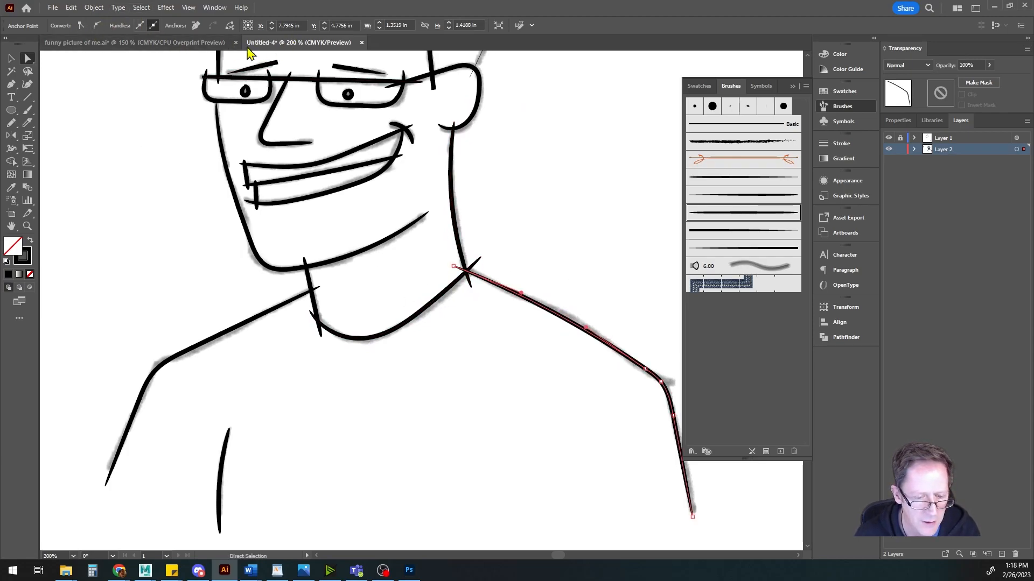
{"action": "left_click", "coordinate": [840, 143]}
{"action": "left_click", "coordinate": [717, 153]}
{"action": "left_click", "coordinate": [717, 152]}
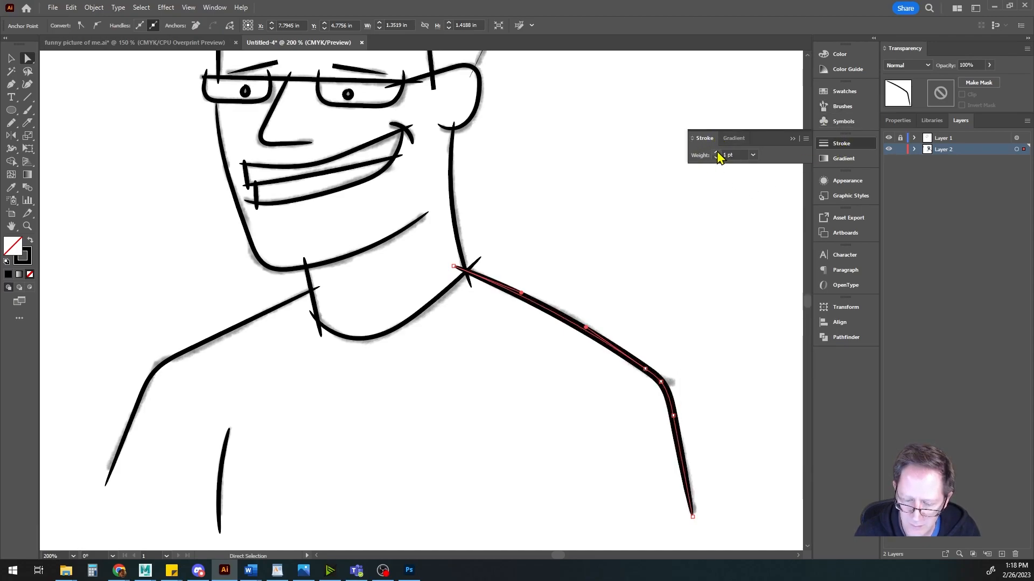
{"action": "left_click", "coordinate": [717, 153]}
{"action": "left_click", "coordinate": [716, 158]}
{"action": "left_click", "coordinate": [717, 158]}
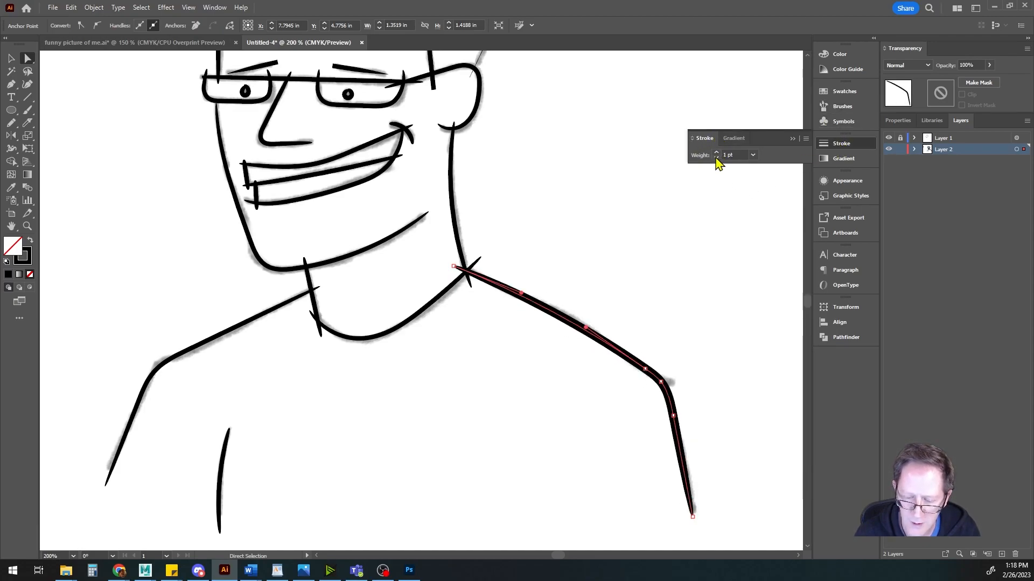
{"action": "left_click", "coordinate": [717, 152]}
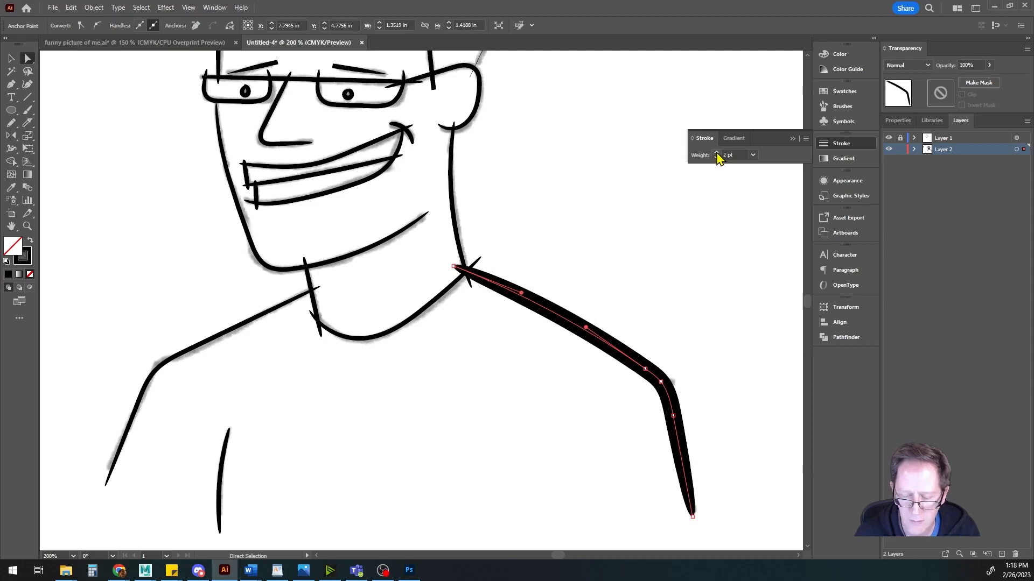
{"action": "left_click", "coordinate": [658, 258]}
{"action": "scroll", "coordinate": [660, 263], "scroll_direction": "down", "scroll_amount": 2}
{"action": "scroll", "coordinate": [672, 275], "scroll_direction": "up", "scroll_amount": 2}
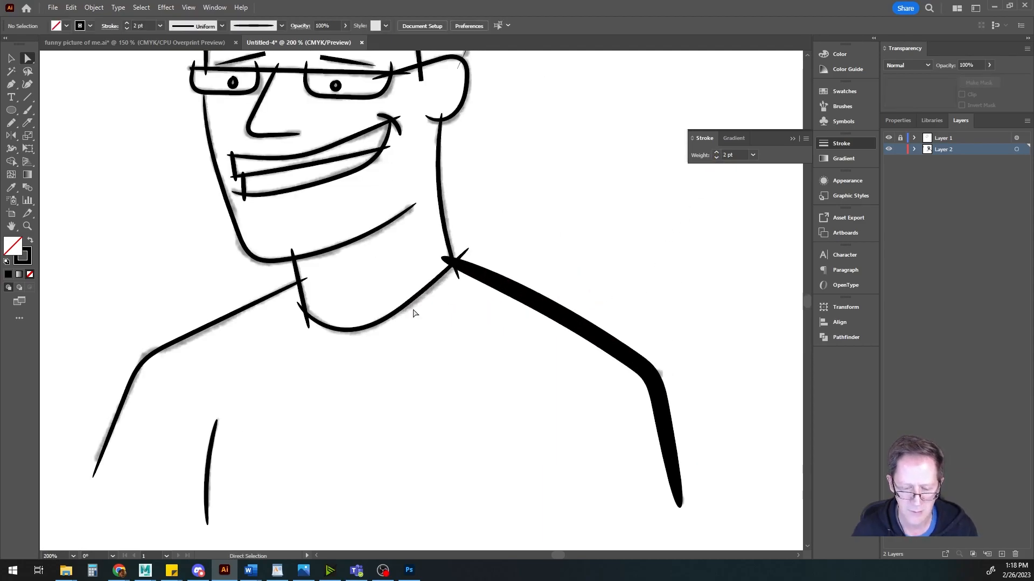
Step: Set the stroke weight of the left shoulder and arm line to 2 pt
{"action": "left_click", "coordinate": [245, 307]}
{"action": "left_click", "coordinate": [717, 157]}
{"action": "left_click", "coordinate": [716, 157]}
{"action": "left_click", "coordinate": [716, 153]}
{"action": "left_click", "coordinate": [717, 153]}
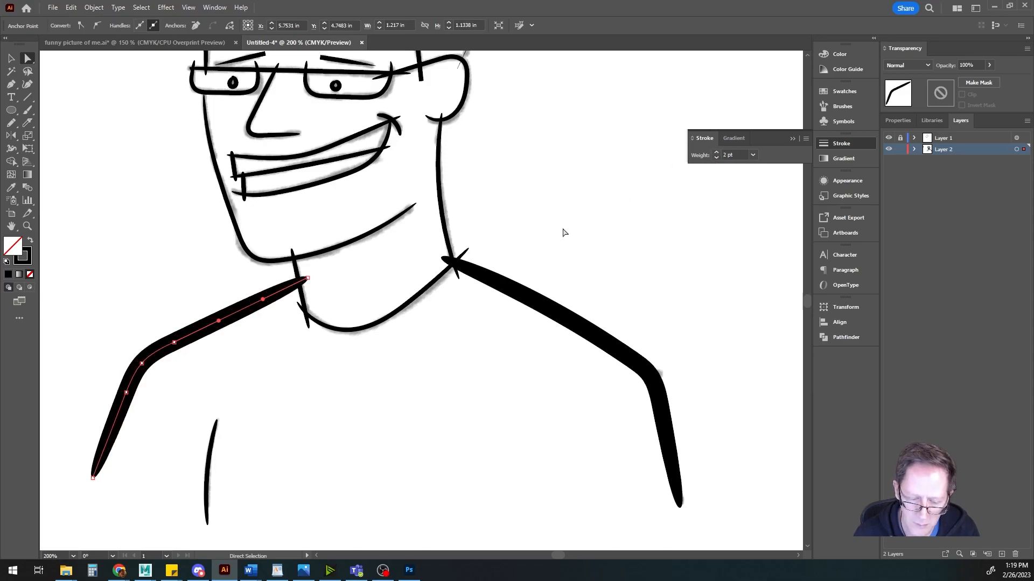
{"action": "left_click", "coordinate": [567, 242]}
{"action": "scroll", "coordinate": [581, 259], "scroll_direction": "down", "scroll_amount": 2}
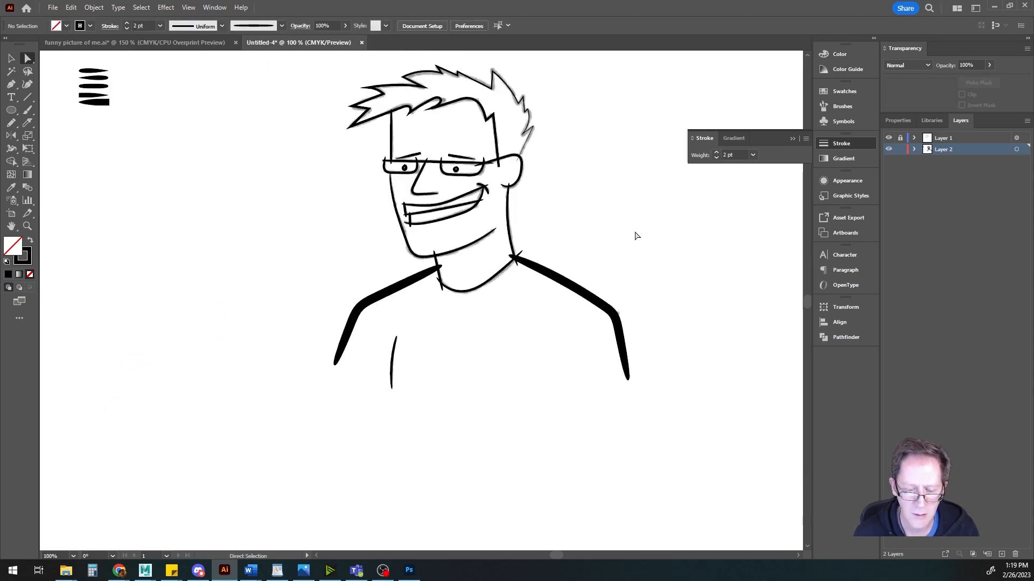
Step: Set the stroke weight of the neck line below the ear to 1 pt
{"action": "scroll", "coordinate": [486, 283], "scroll_direction": "up", "scroll_amount": 4}
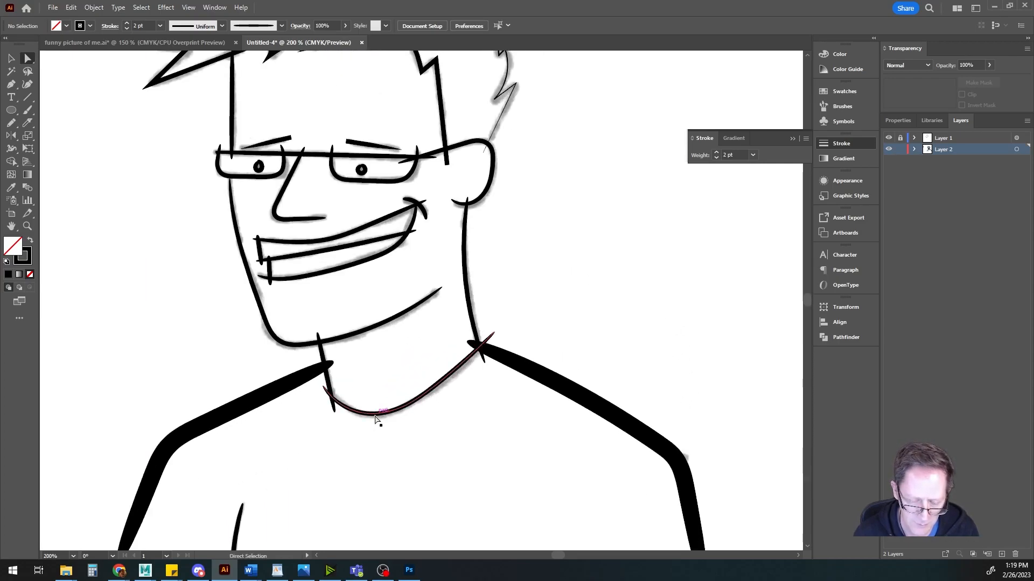
{"action": "left_click", "coordinate": [465, 295]}
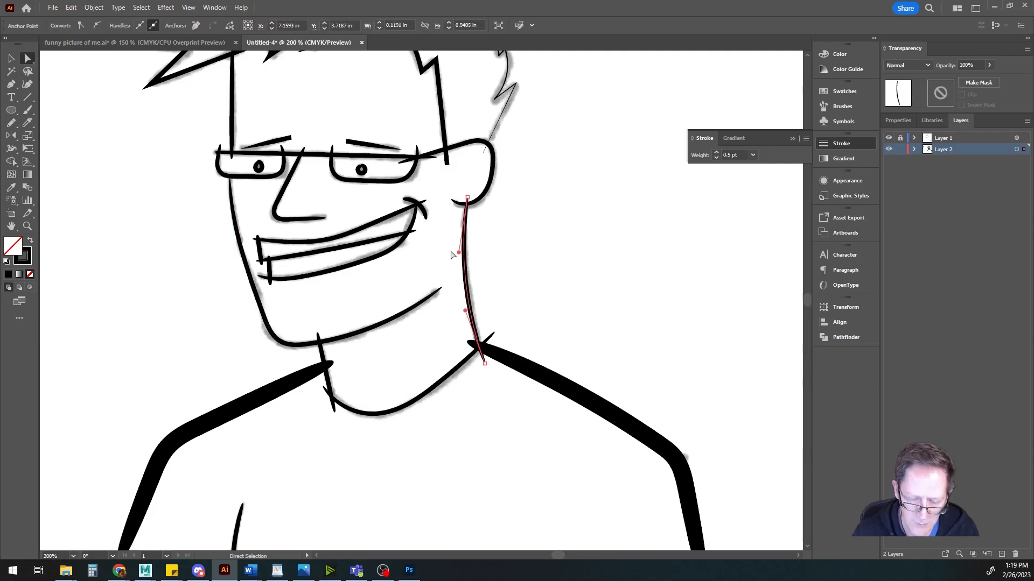
{"action": "left_click", "coordinate": [718, 154]}
{"action": "left_click", "coordinate": [717, 154]}
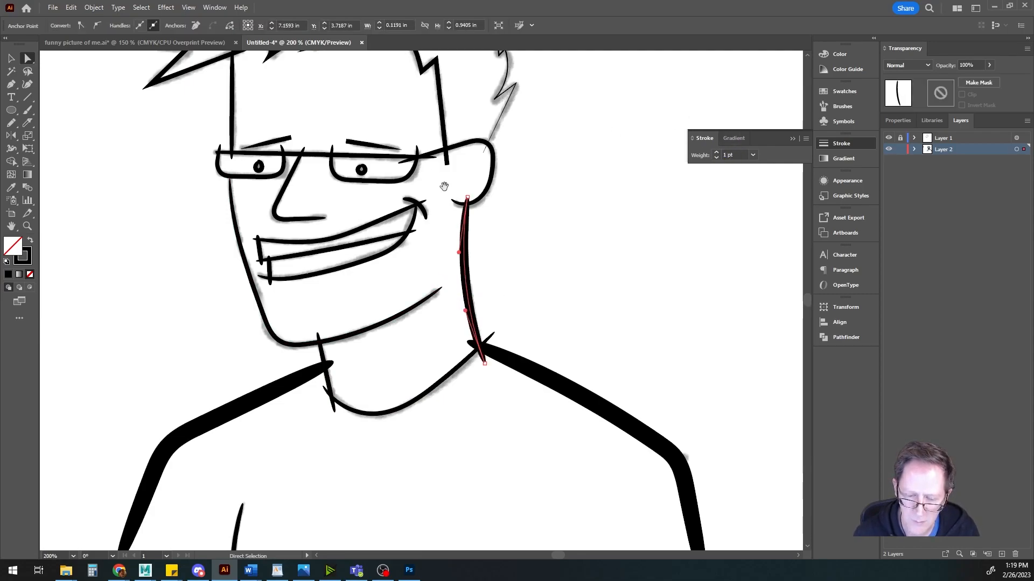
Step: Set the hair path's stroke weight to 1 pt and apply the art brush that starts thick and tapers to its end
{"action": "left_click_drag", "start_coordinate": [442, 188], "coordinate": [493, 306]}
{"action": "left_click", "coordinate": [493, 230]}
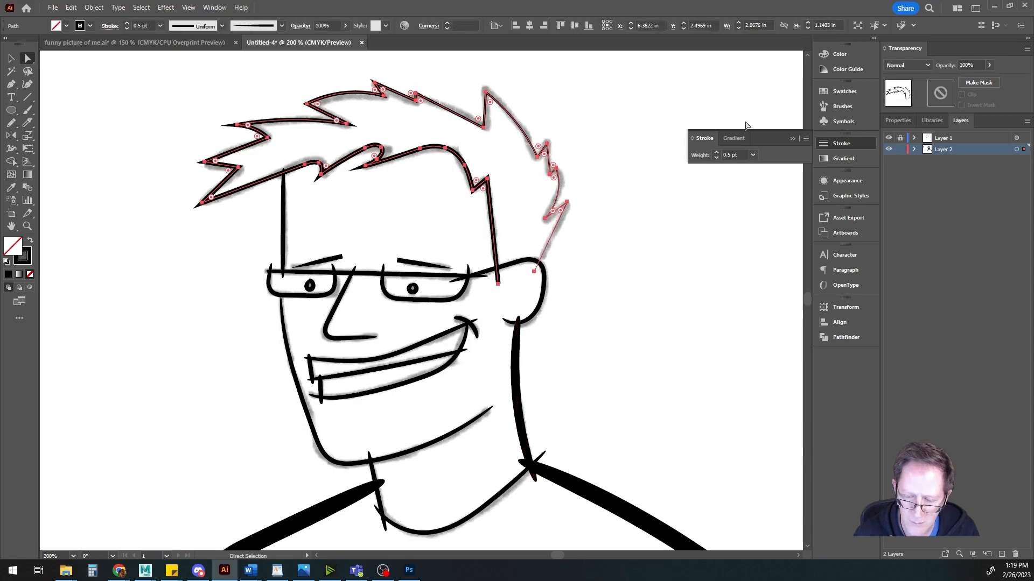
{"action": "left_click", "coordinate": [717, 153]}
{"action": "left_click", "coordinate": [718, 154]}
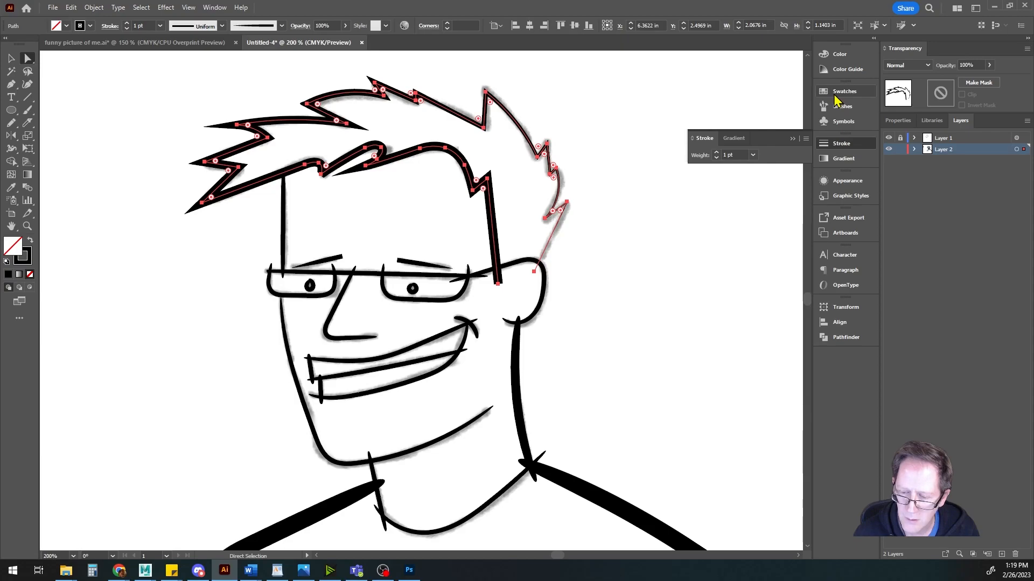
{"action": "left_click", "coordinate": [841, 108]}
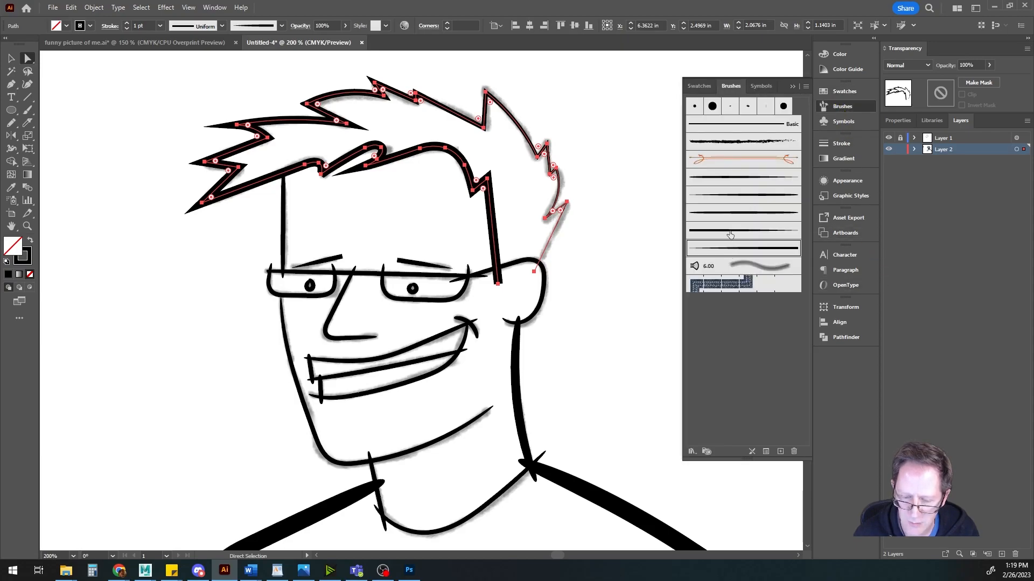
{"action": "left_click", "coordinate": [729, 234]}
{"action": "left_click", "coordinate": [611, 235]}
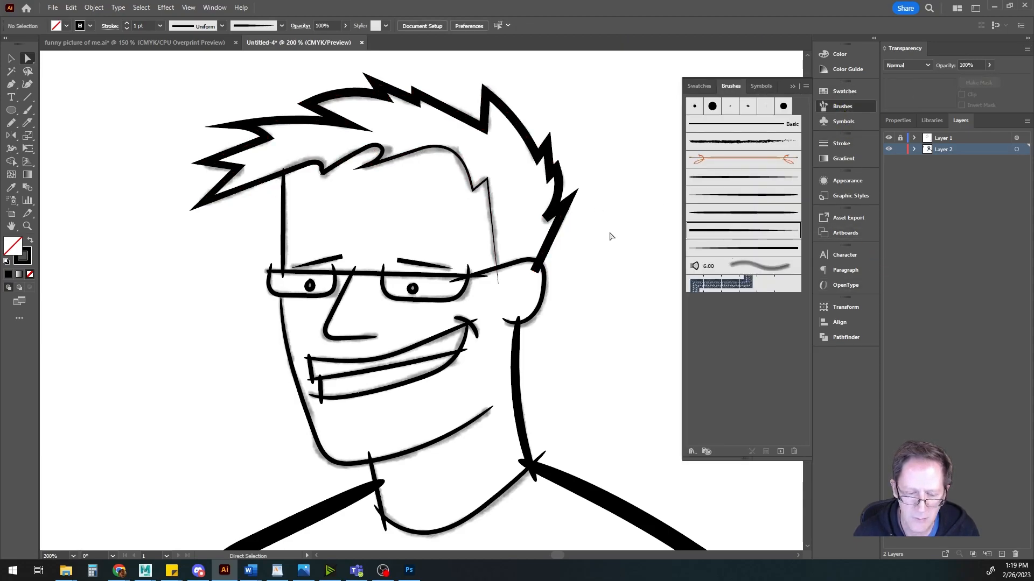
Step: Set the stroke weights of the vertical forehead line and the jaw line to 0.75 pt each
{"action": "left_click", "coordinate": [282, 229]}
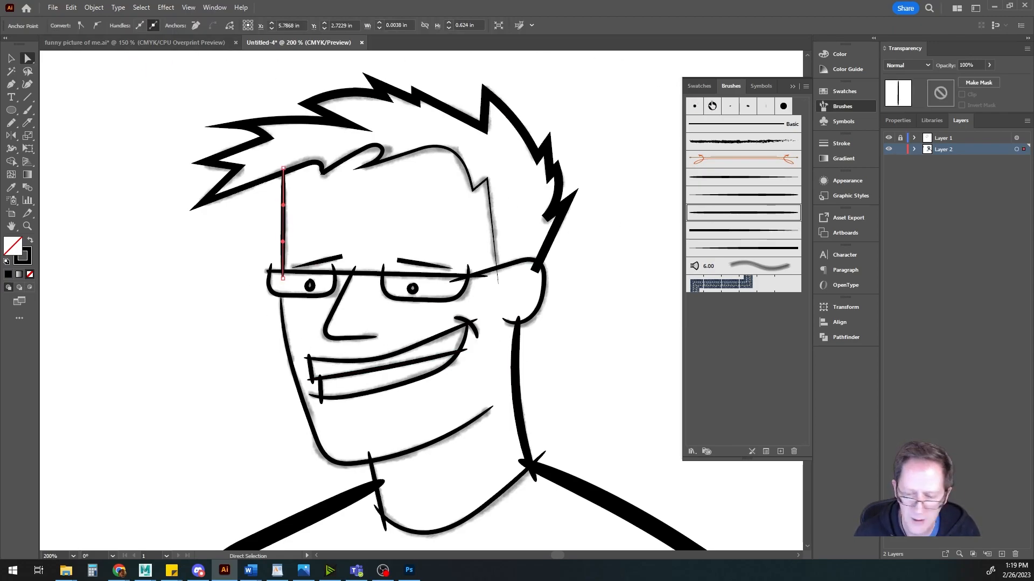
{"action": "left_click", "coordinate": [841, 143]}
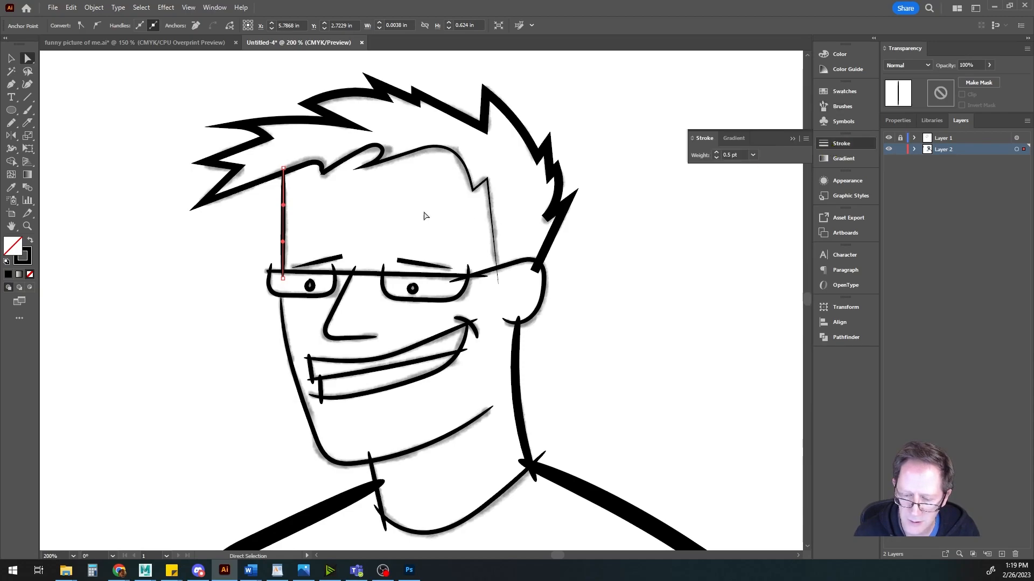
{"action": "left_click", "coordinate": [716, 153]}
{"action": "left_click", "coordinate": [300, 387]}
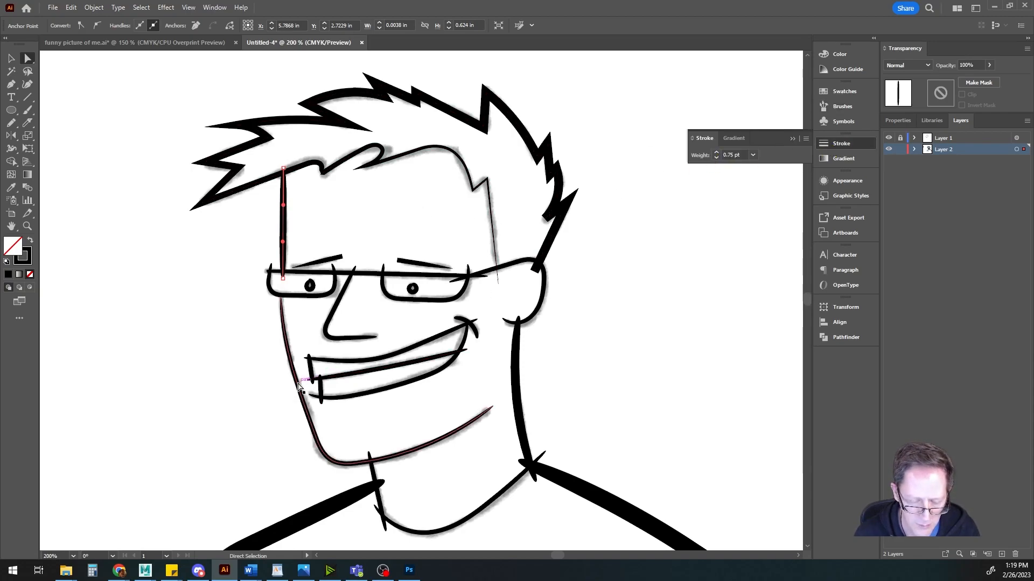
{"action": "left_click", "coordinate": [716, 153]}
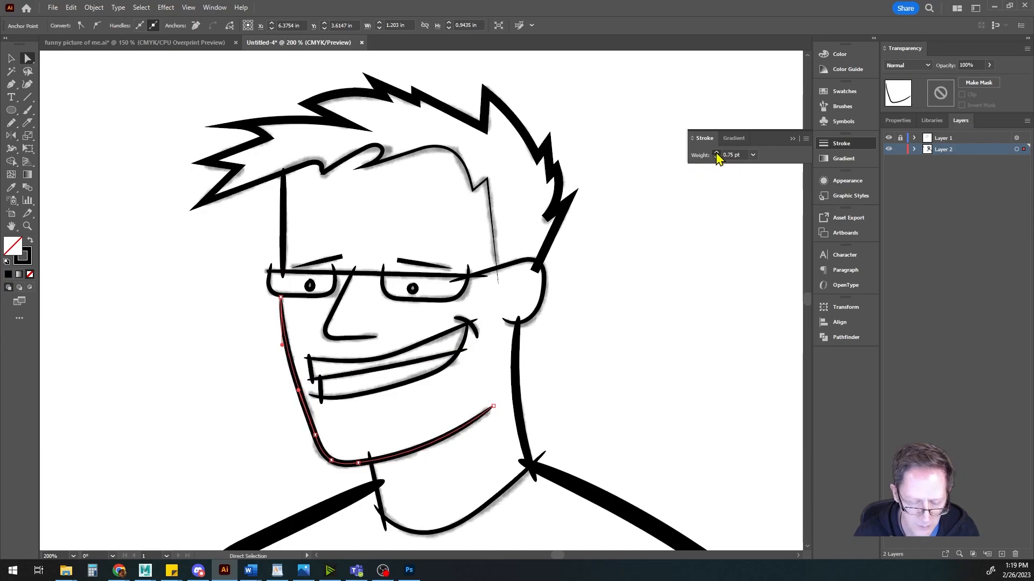
{"action": "left_click", "coordinate": [717, 153]}
{"action": "left_click", "coordinate": [717, 157]}
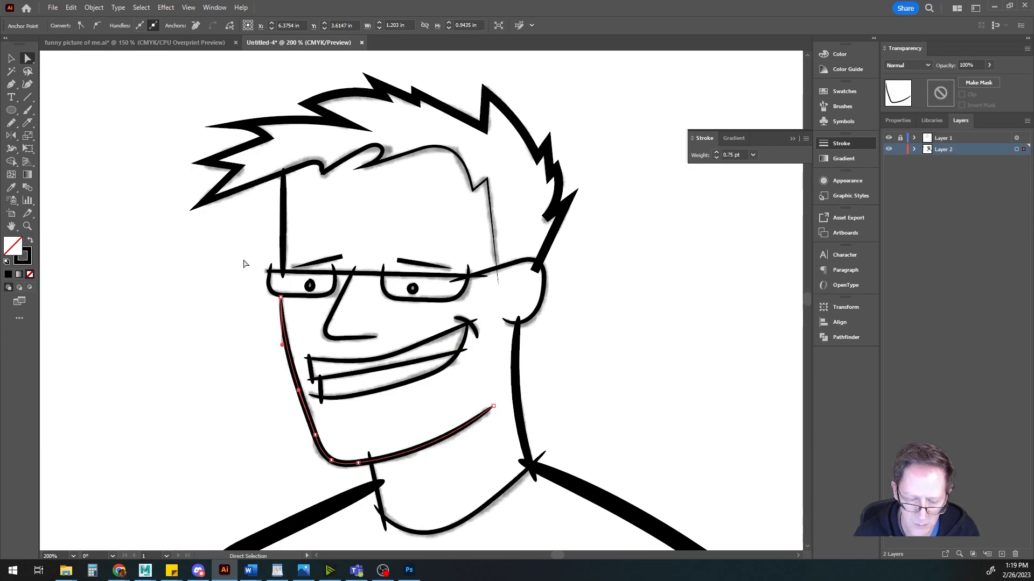
{"action": "left_click", "coordinate": [229, 261]}
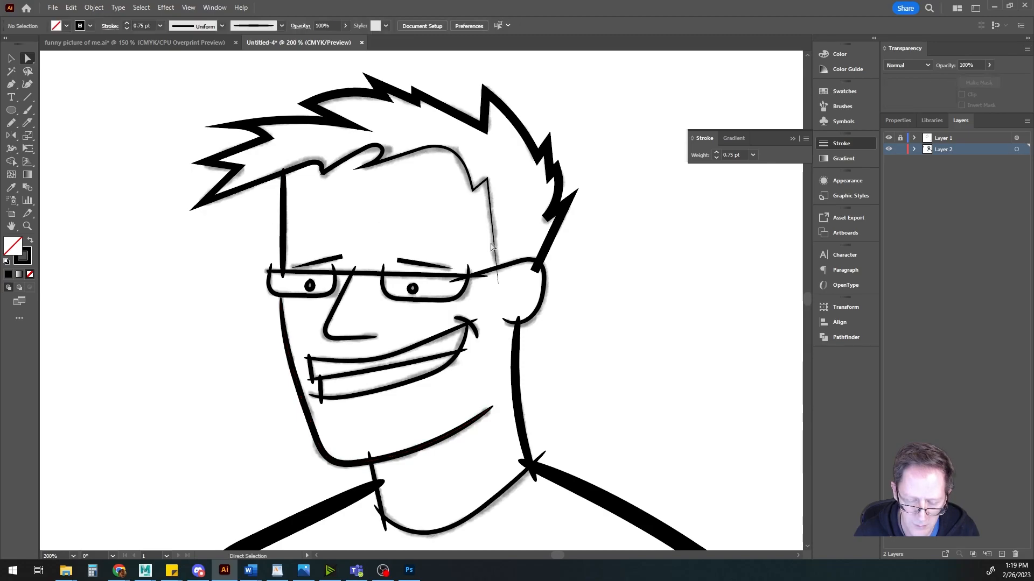
Step: Thin the dividing line between the teeth inside the mouth to a 0.25 pt stroke weight
{"action": "left_click", "coordinate": [391, 363]}
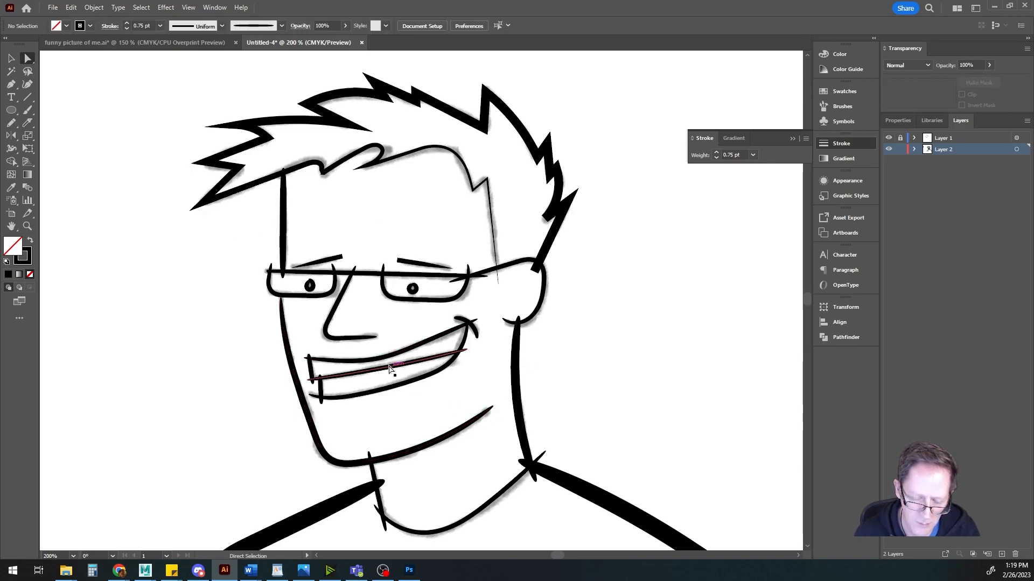
{"action": "left_click", "coordinate": [717, 157]}
{"action": "left_click", "coordinate": [633, 300]}
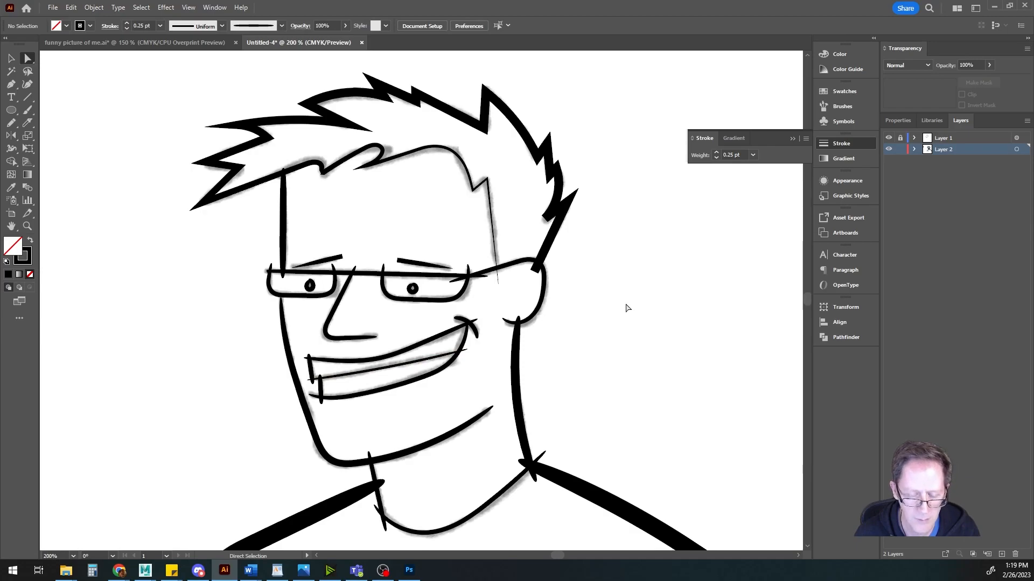
Step: Save the inked portrait as an Illustrator file named "funny picture of me3", accepting the offered Illustrator options
{"action": "scroll", "coordinate": [597, 363], "scroll_direction": "up", "scroll_amount": 1, "text": "alt"}
{"action": "scroll", "coordinate": [595, 362], "scroll_direction": "down", "scroll_amount": 1, "text": "alt"}
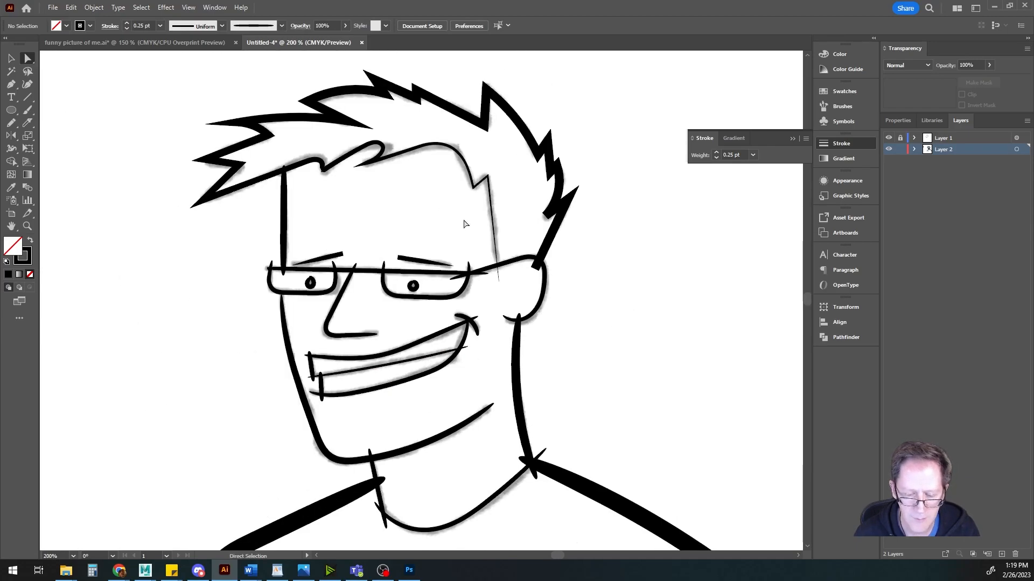
{"action": "scroll", "coordinate": [560, 297], "scroll_direction": "down", "scroll_amount": 2, "text": "alt"}
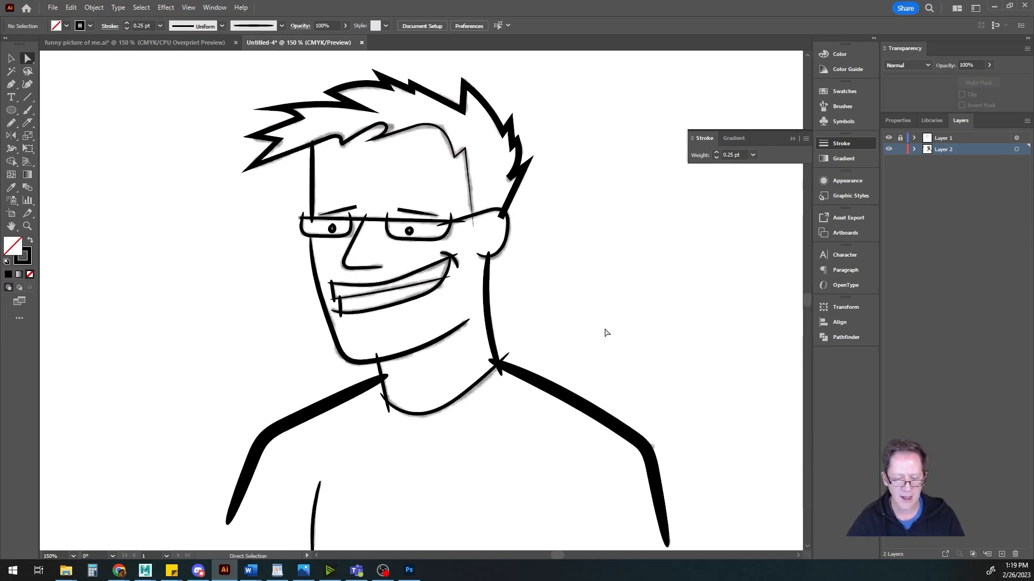
{"action": "left_click_drag", "start_coordinate": [605, 335], "coordinate": [566, 338]}
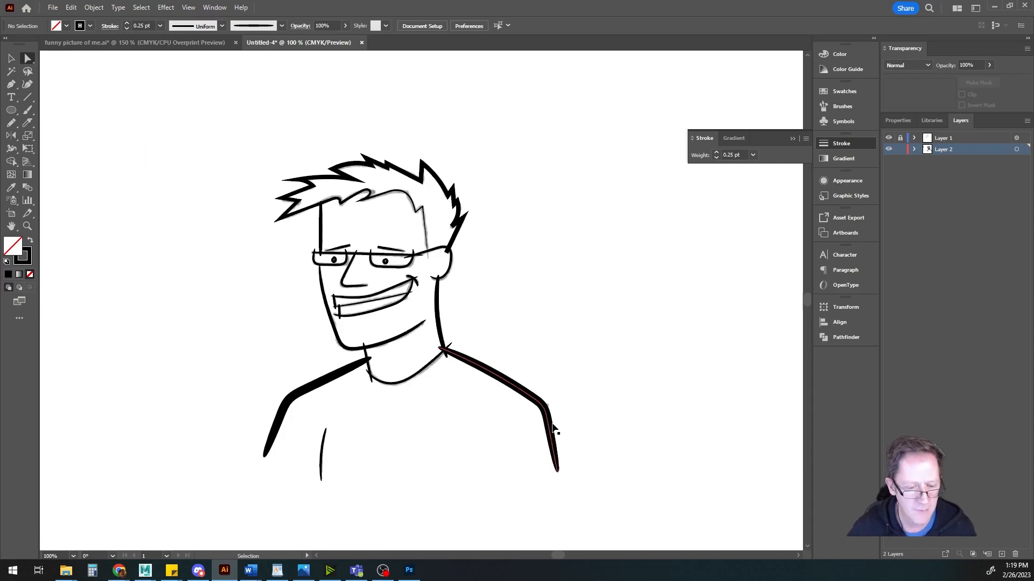
{"action": "key", "text": "ctrl+s"}
{"action": "left_click", "coordinate": [222, 506]}
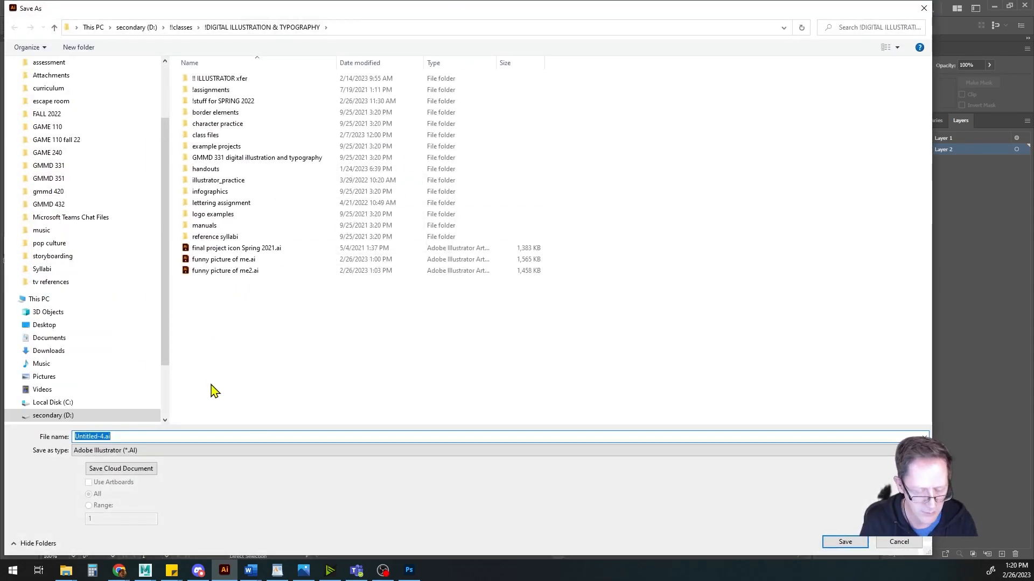
{"action": "type", "text": "funny picture of me3"}
{"action": "key", "text": "Return"}
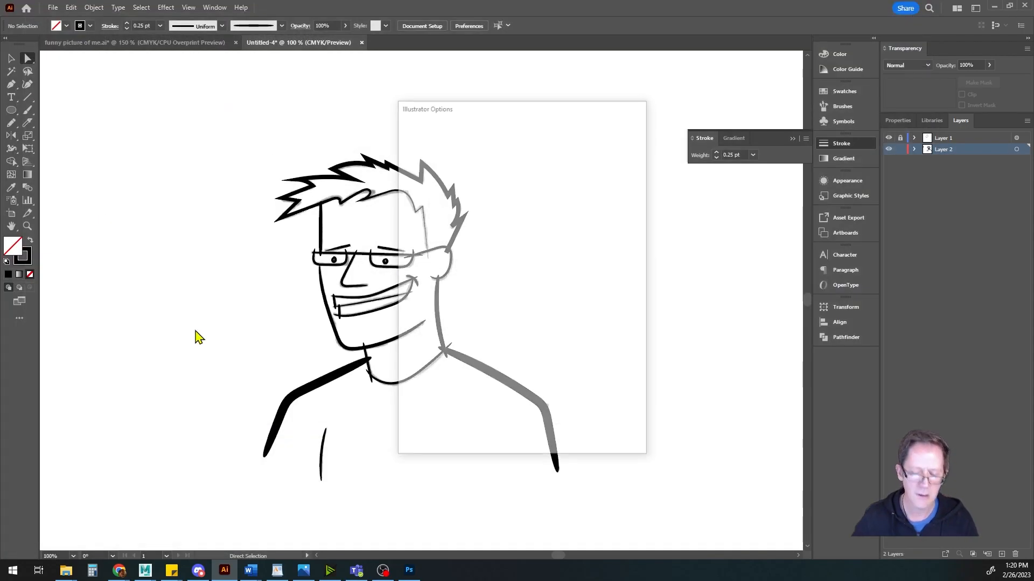
{"action": "left_click", "coordinate": [561, 439]}
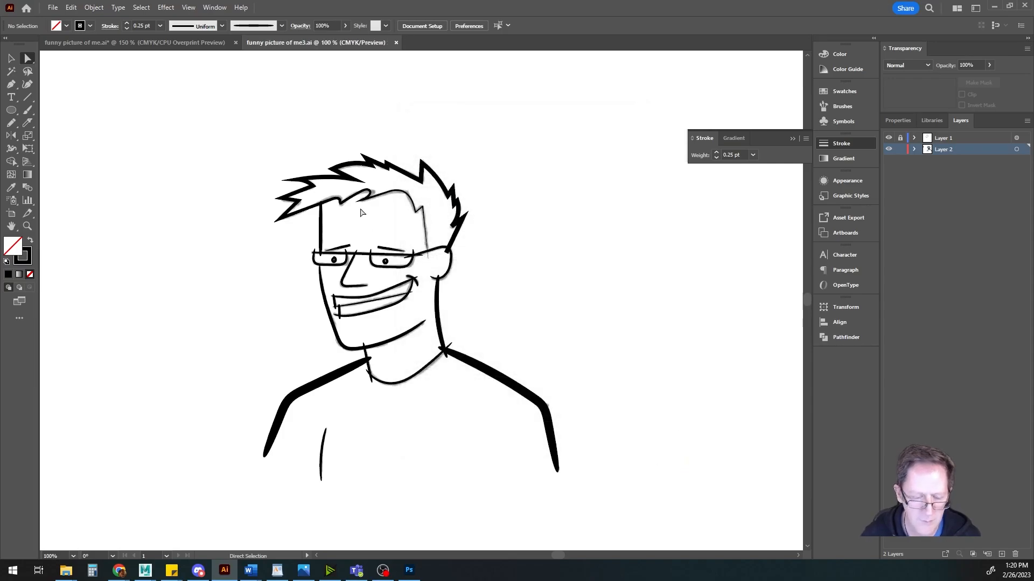
Step: Place a duplicate of the entire inked portrait to the left of the original as a backup and save the file
{"action": "key", "text": "ctrl+a"}
{"action": "key", "text": "ctrl+minus"}
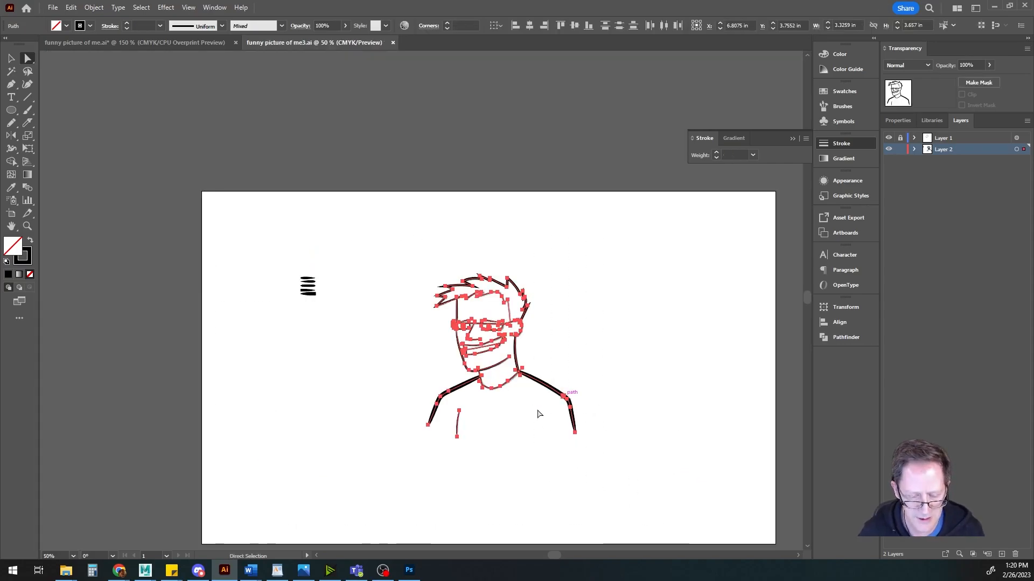
{"action": "left_click_drag", "start_coordinate": [475, 377], "coordinate": [450, 336]}
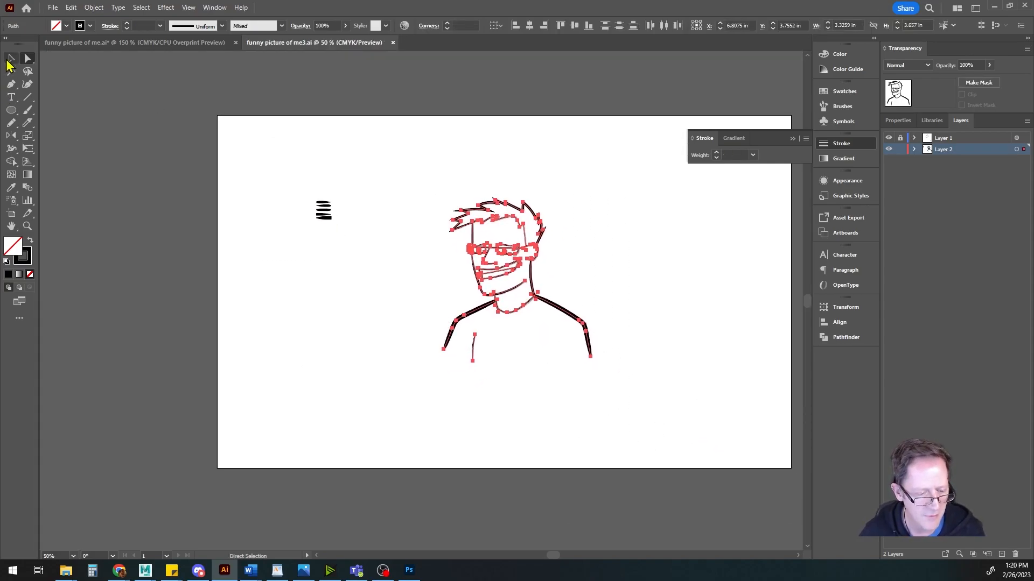
{"action": "left_click", "coordinate": [11, 58]}
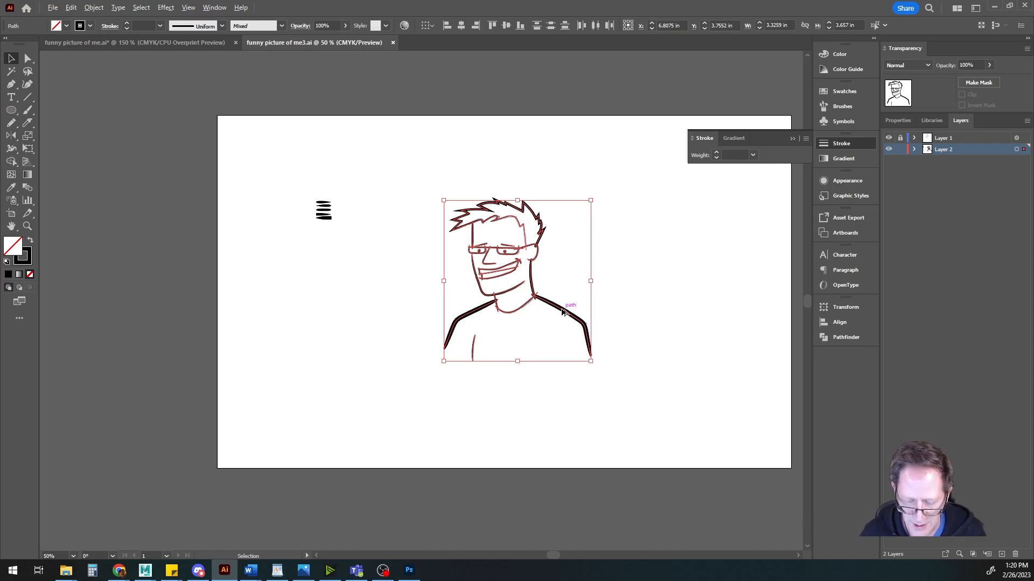
{"action": "left_click_drag", "start_coordinate": [564, 312], "coordinate": [351, 364]}
{"action": "scroll", "coordinate": [511, 334], "scroll_direction": "up", "scroll_amount": 2}
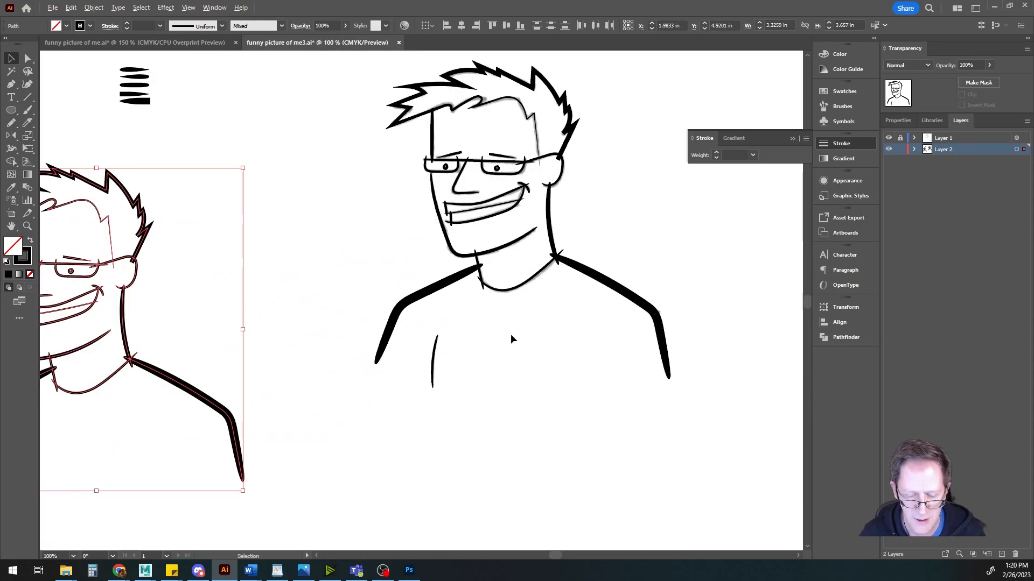
{"action": "left_click_drag", "start_coordinate": [515, 316], "coordinate": [425, 409]}
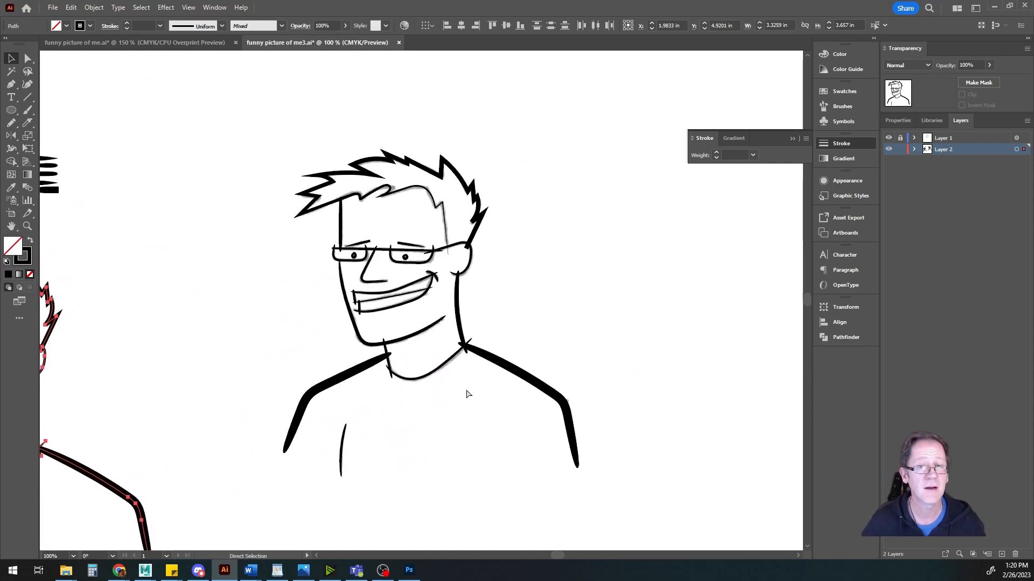
{"action": "key", "text": "ctrl+s"}
Step: Expand the appearance of all brush strokes in the original portrait into filled outline shapes
{"action": "left_click_drag", "start_coordinate": [237, 112], "coordinate": [652, 533]}
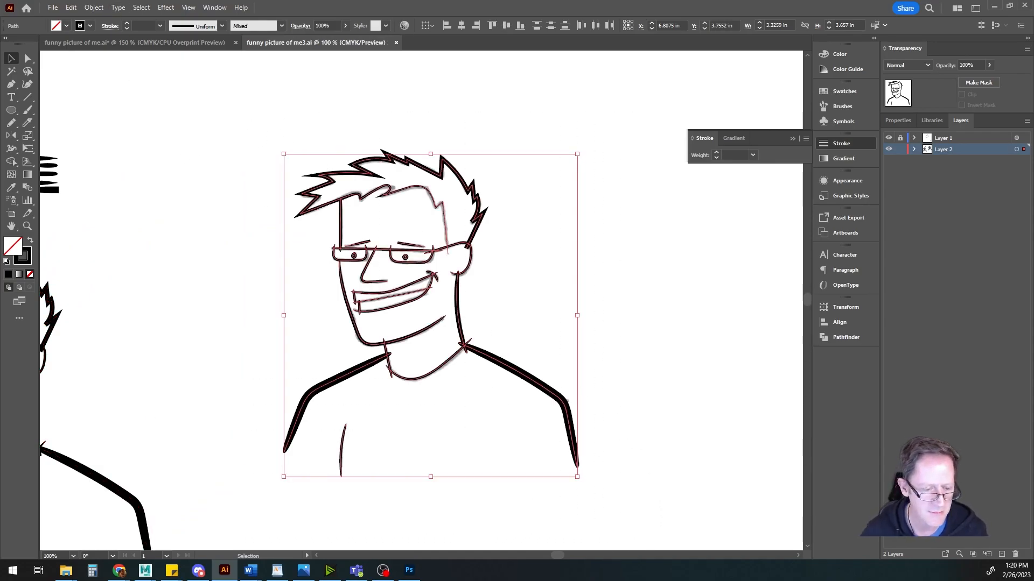
{"action": "left_click", "coordinate": [93, 8]}
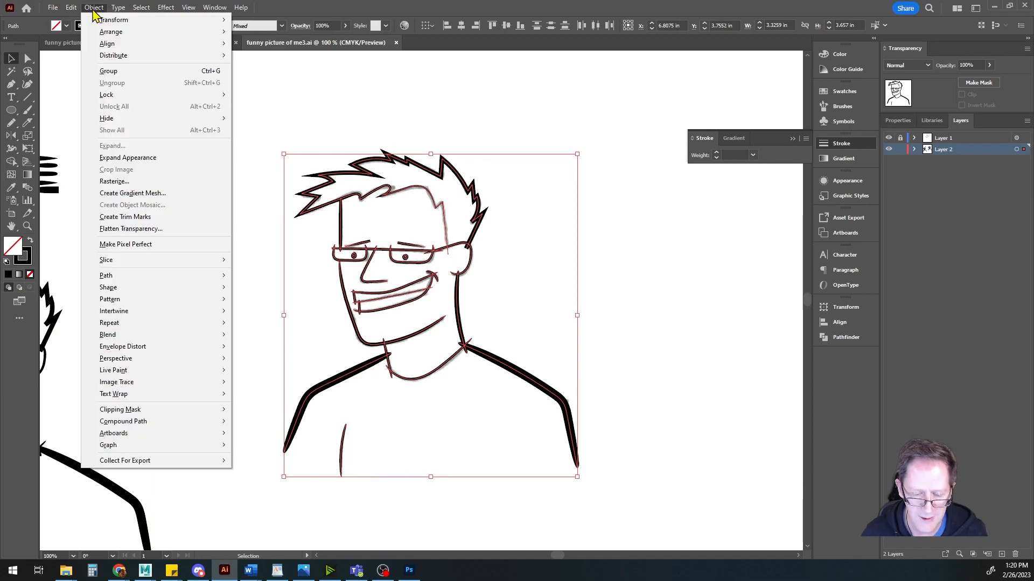
{"action": "left_click", "coordinate": [119, 158]}
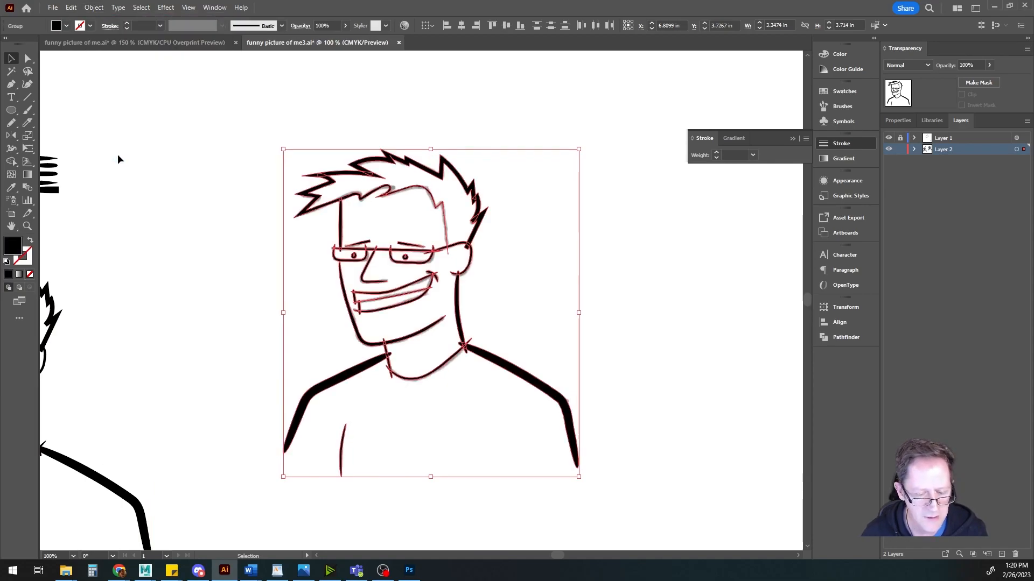
{"action": "left_click", "coordinate": [94, 8]}
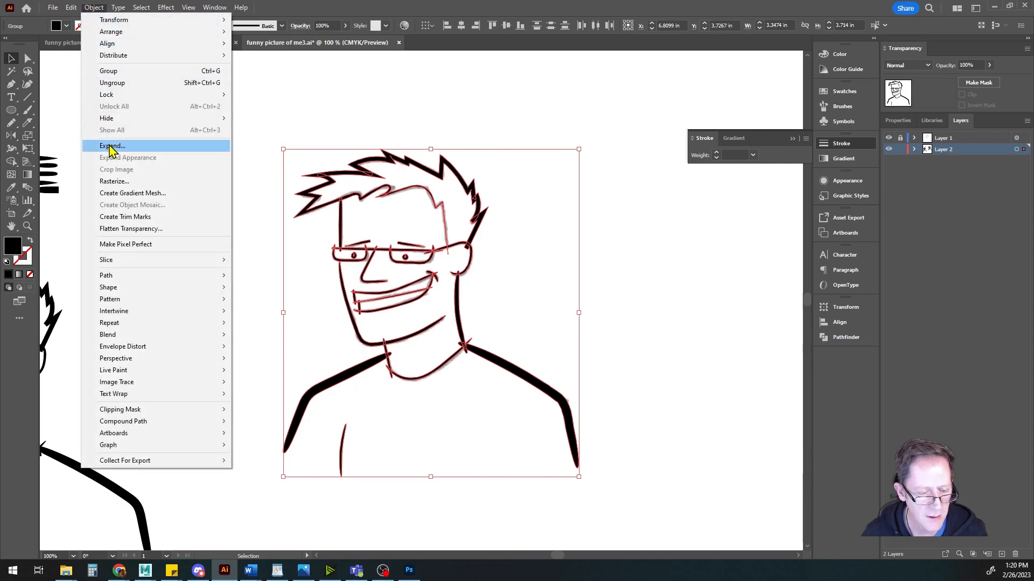
{"action": "left_click", "coordinate": [110, 146]}
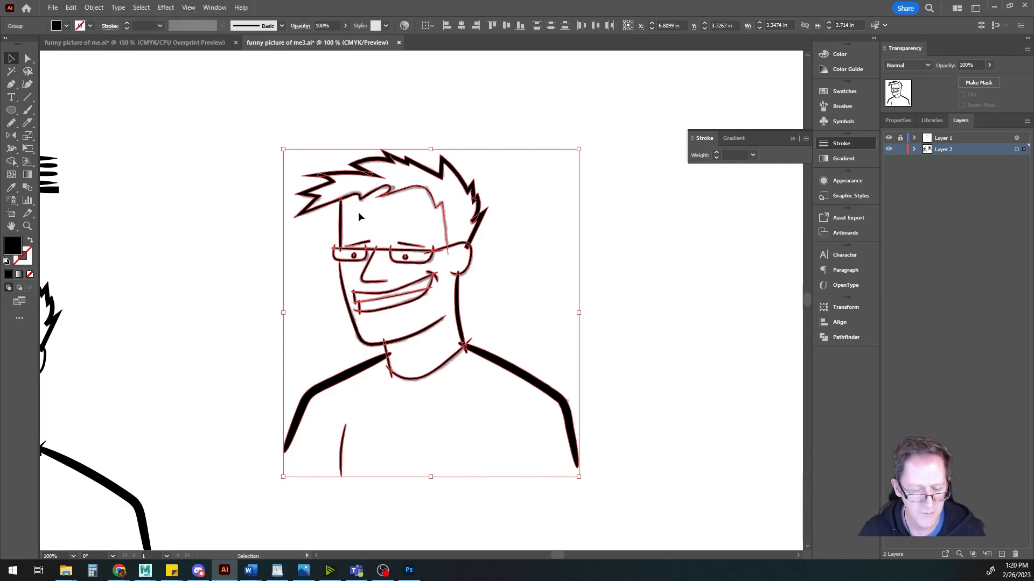
Step: Remove the forehead line's tip below the glasses' top bar and the left lens's outer tip above it with the Shape Builder tool
{"action": "left_click", "coordinate": [11, 161]}
{"action": "scroll", "coordinate": [227, 273], "scroll_direction": "up", "scroll_amount": 4}
{"action": "left_click_drag", "start_coordinate": [568, 287], "coordinate": [121, 343]}
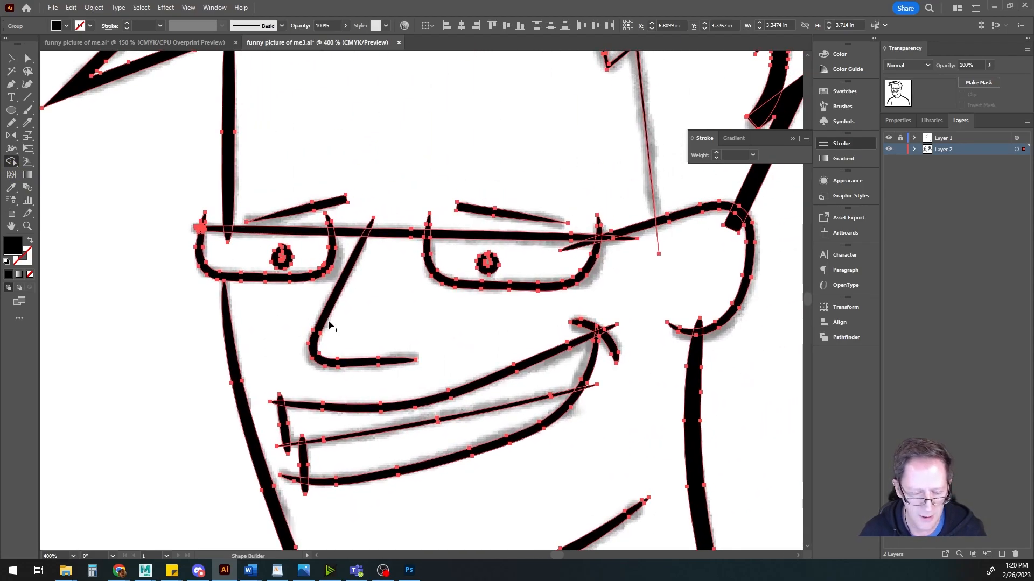
{"action": "scroll", "coordinate": [327, 324], "scroll_direction": "up", "scroll_amount": 1}
{"action": "scroll", "coordinate": [325, 331], "scroll_direction": "up", "scroll_amount": 5}
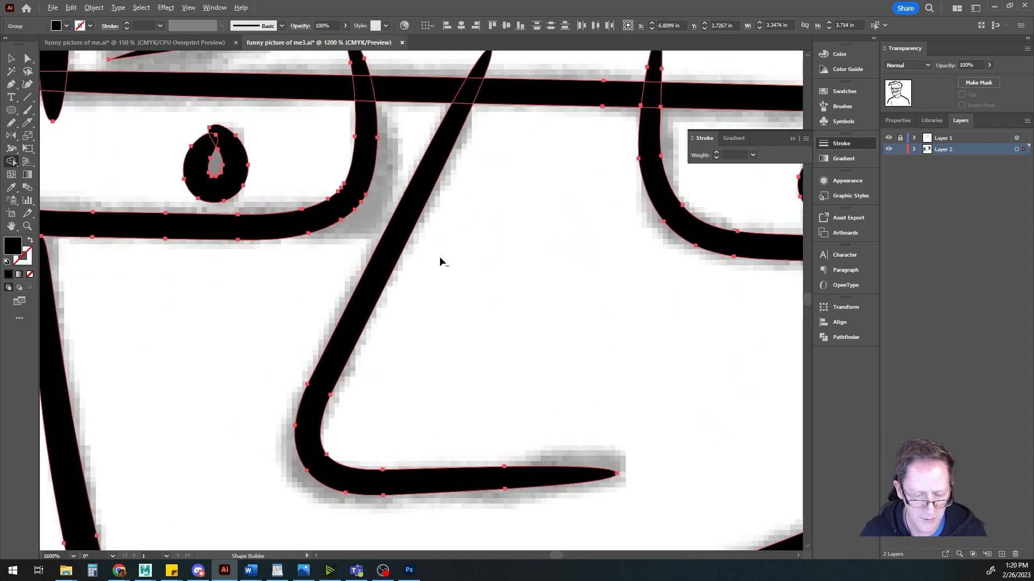
{"action": "scroll", "coordinate": [440, 257], "scroll_direction": "down", "scroll_amount": 1}
{"action": "left_click_drag", "start_coordinate": [287, 270], "coordinate": [379, 357]}
{"action": "left_click_drag", "start_coordinate": [326, 318], "coordinate": [360, 359]}
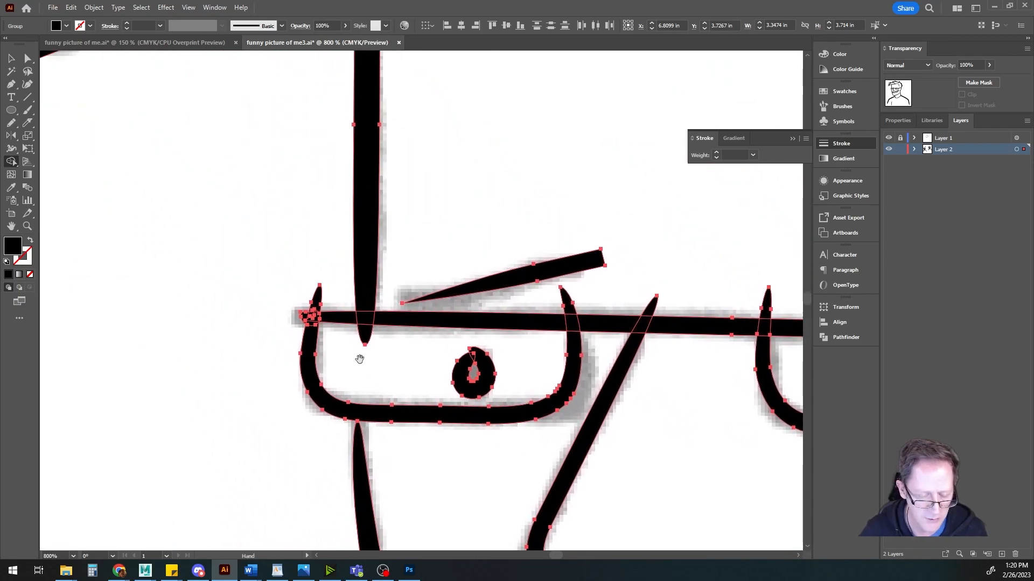
{"action": "scroll", "coordinate": [360, 359], "scroll_direction": "up", "scroll_amount": 2}
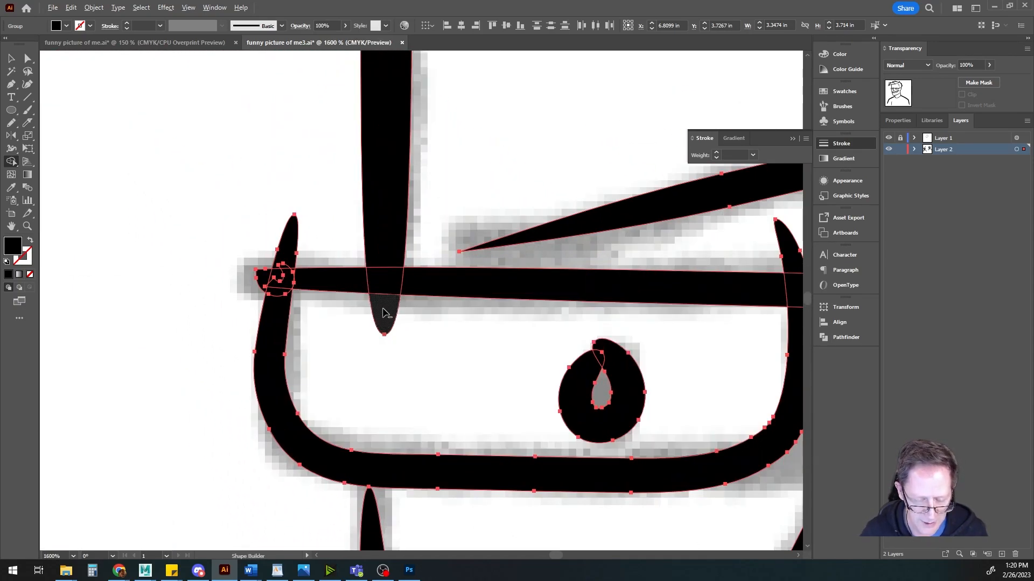
{"action": "left_click", "coordinate": [384, 312], "text": "alt"}
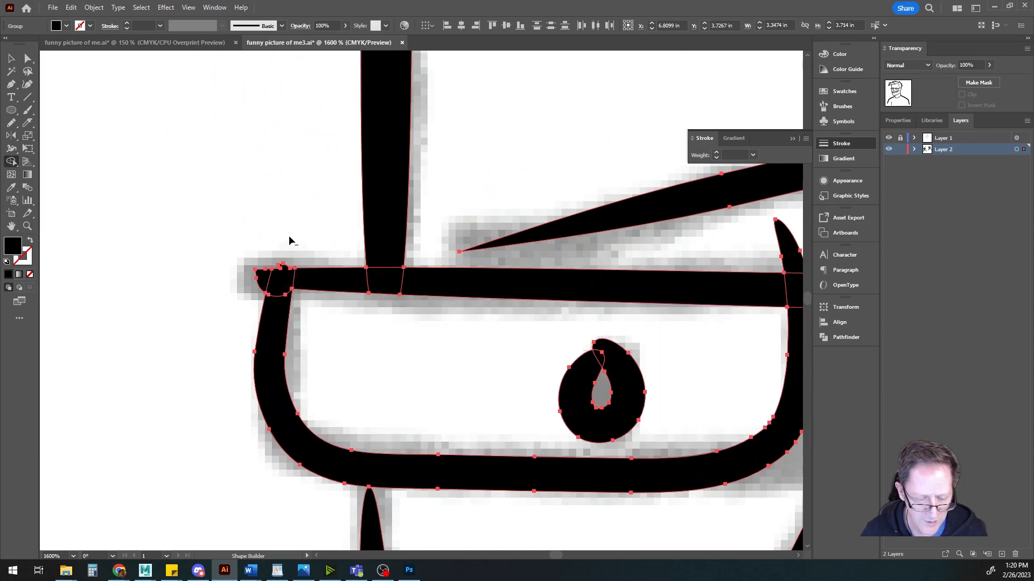
Step: Remove the tips of both lenses' inner rims and the nose line that stick out above the glasses' top bar
{"action": "scroll", "coordinate": [435, 293], "scroll_direction": "down", "scroll_amount": 1}
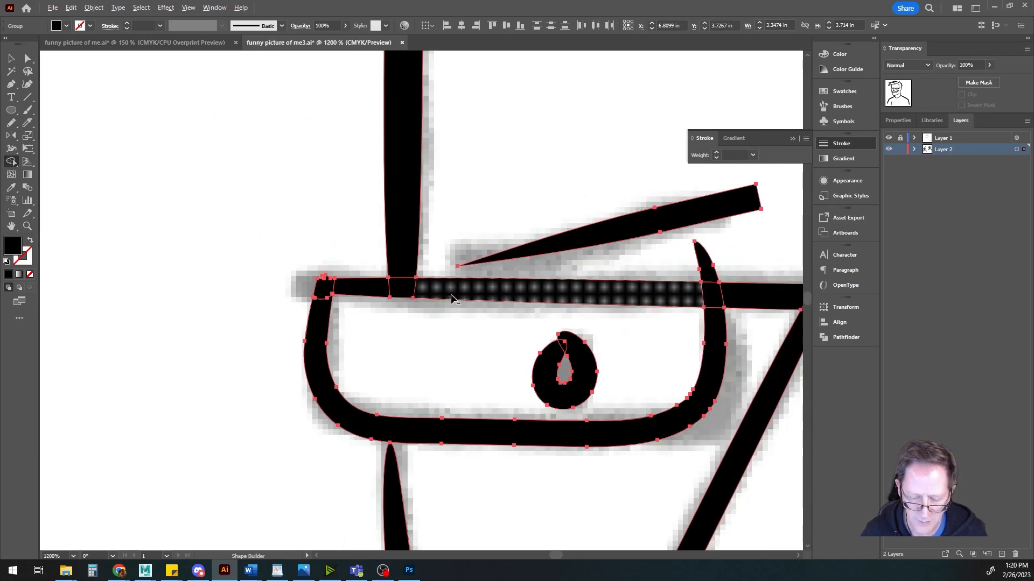
{"action": "left_click_drag", "start_coordinate": [429, 339], "coordinate": [296, 261]}
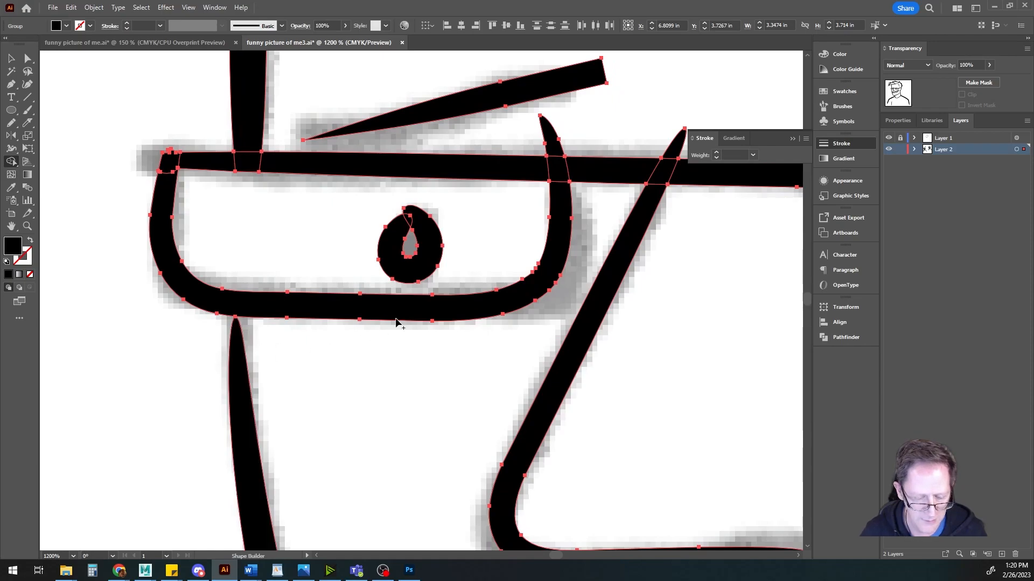
{"action": "left_click_drag", "start_coordinate": [454, 272], "coordinate": [254, 382]}
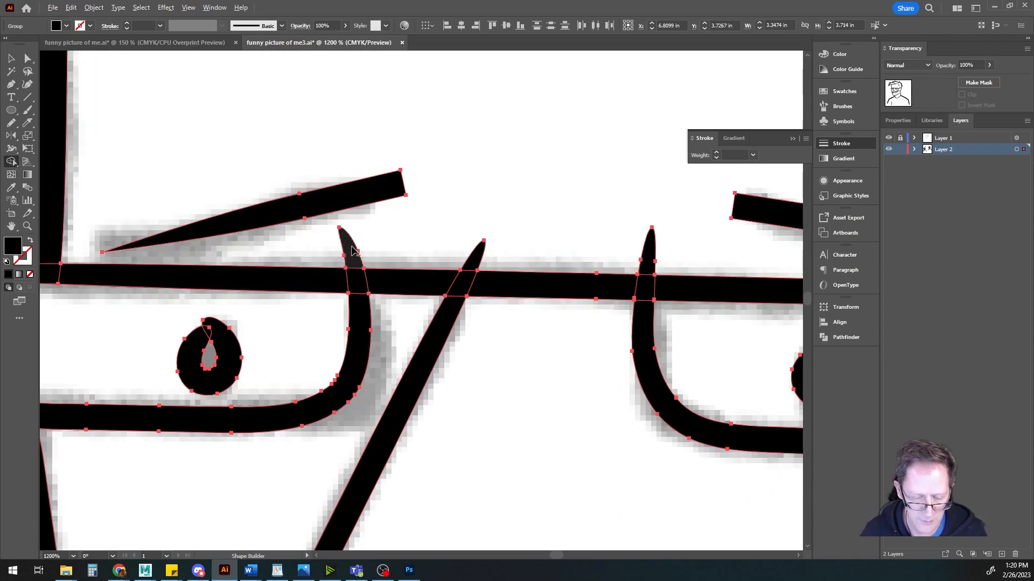
{"action": "left_click", "coordinate": [475, 253], "text": "alt"}
{"action": "left_click", "coordinate": [639, 253], "text": "alt"}
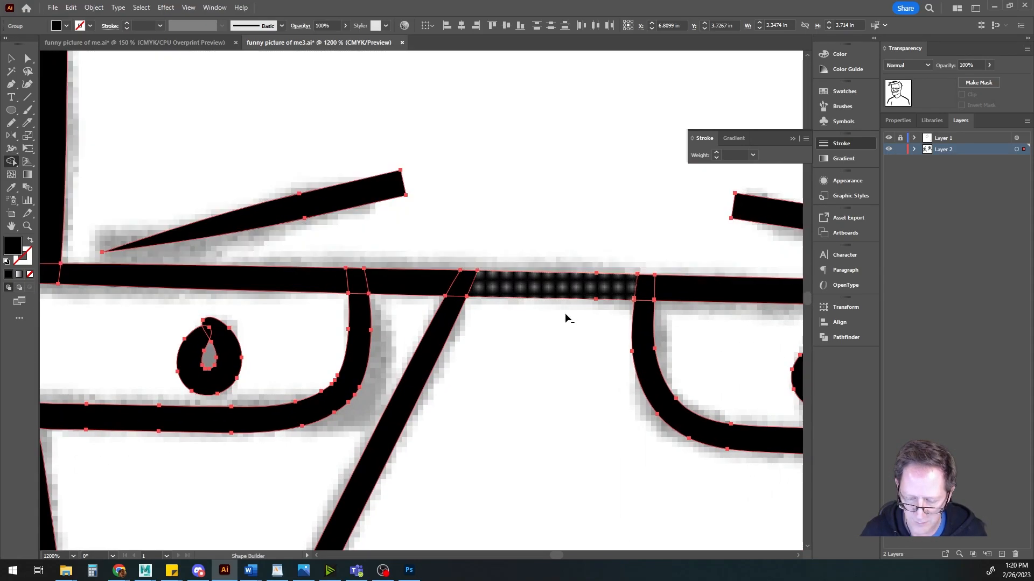
Step: Trim the overlapping ends where the glasses' top bar meets the temple line, and the right lens's outer tip above it
{"action": "scroll", "coordinate": [525, 335], "scroll_direction": "down", "scroll_amount": 2}
{"action": "mouse_move", "coordinate": [554, 369]}
{"action": "left_mouse_down"}
{"action": "mouse_move", "coordinate": [422, 309]}
{"action": "mouse_move", "coordinate": [205, 363]}
{"action": "left_mouse_up"}
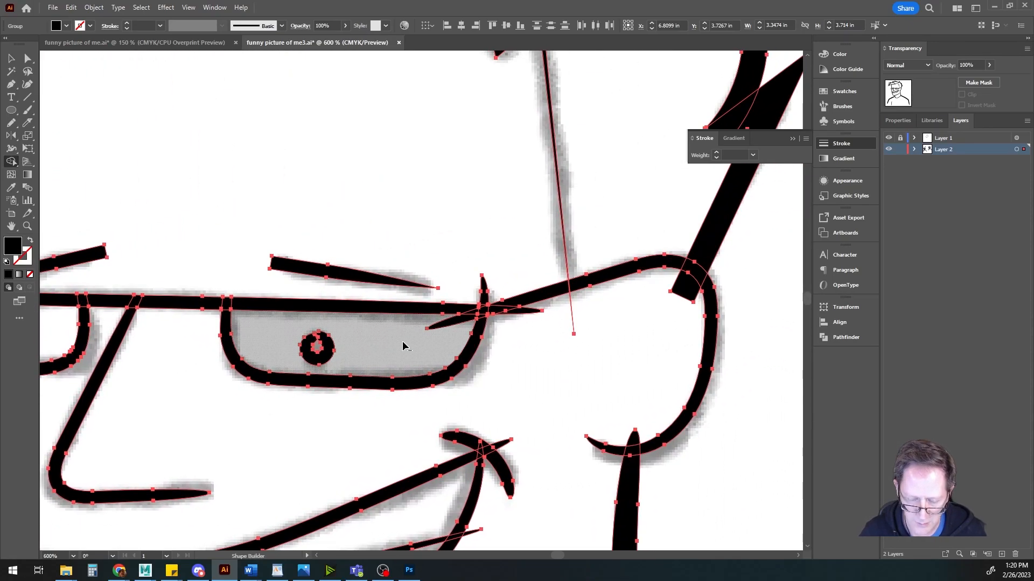
{"action": "left_click", "coordinate": [527, 313], "text": "alt"}
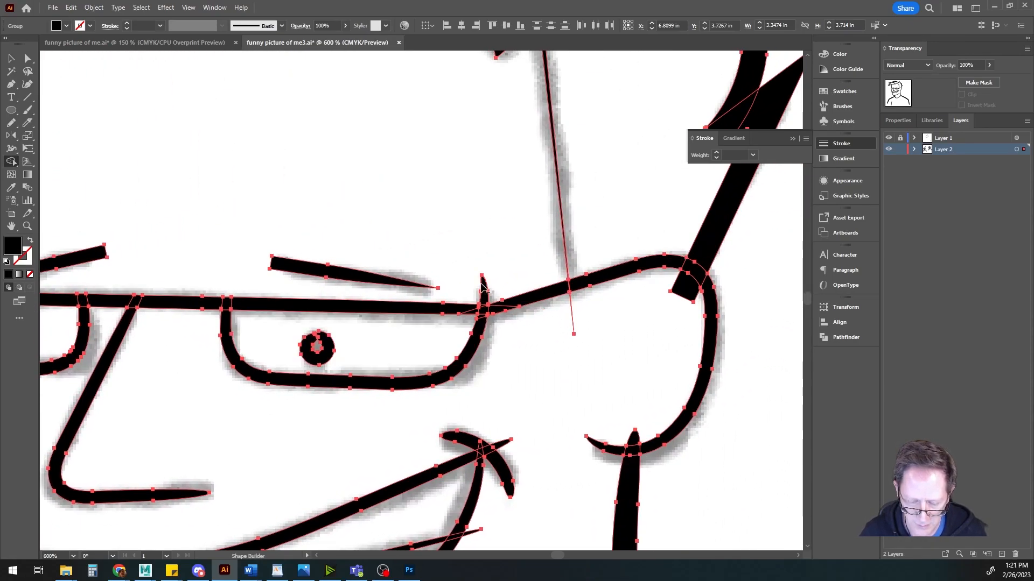
{"action": "left_click", "coordinate": [482, 284], "text": "alt"}
Step: Trim the upper lip line and the teeth line where they overshoot the smile's right corner
{"action": "scroll", "coordinate": [475, 385], "scroll_direction": "down", "scroll_amount": 1}
{"action": "scroll", "coordinate": [450, 362], "scroll_direction": "down", "scroll_amount": 3}
{"action": "scroll", "coordinate": [450, 361], "scroll_direction": "up", "scroll_amount": 3}
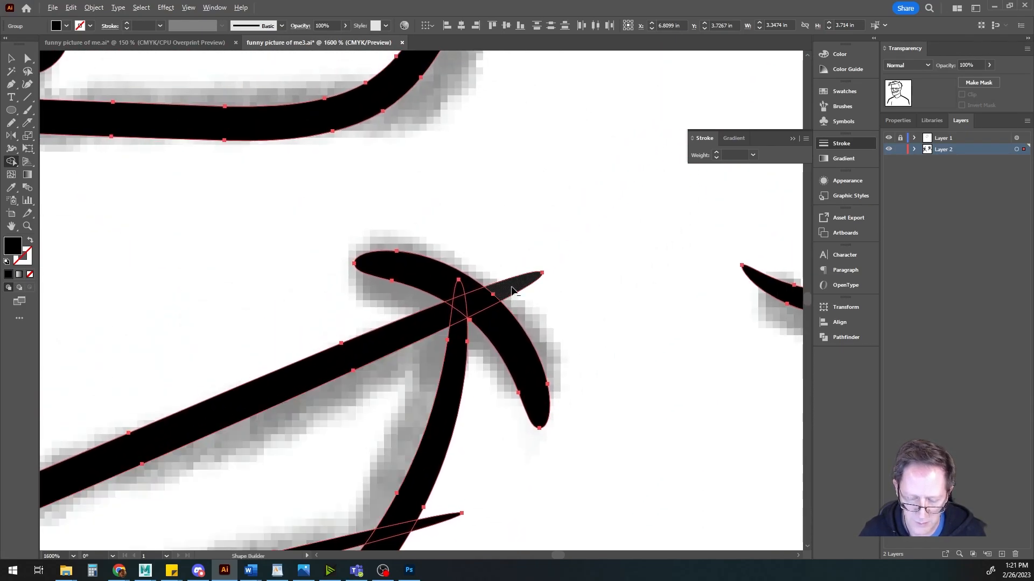
{"action": "left_click_drag", "start_coordinate": [407, 412], "coordinate": [549, 182]}
{"action": "left_click", "coordinate": [578, 294], "text": "alt"}
Step: Trim the overshooting ends of the lip, teeth and short vertical lines at the left side of the mouth
{"action": "scroll", "coordinate": [562, 337], "scroll_direction": "down", "scroll_amount": 3}
{"action": "scroll", "coordinate": [565, 291], "scroll_direction": "up", "scroll_amount": 3}
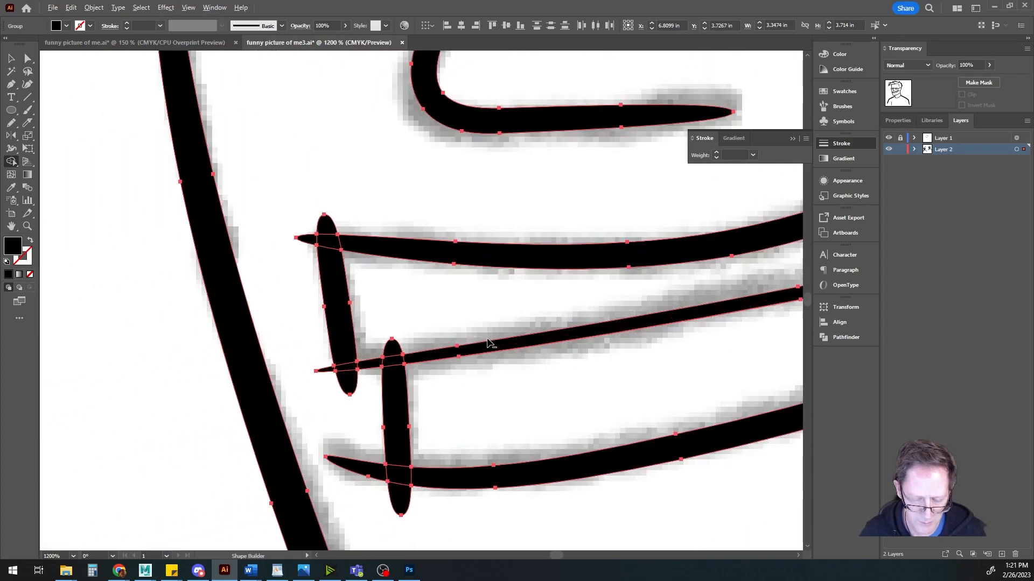
{"action": "left_click", "coordinate": [325, 371], "text": "alt"}
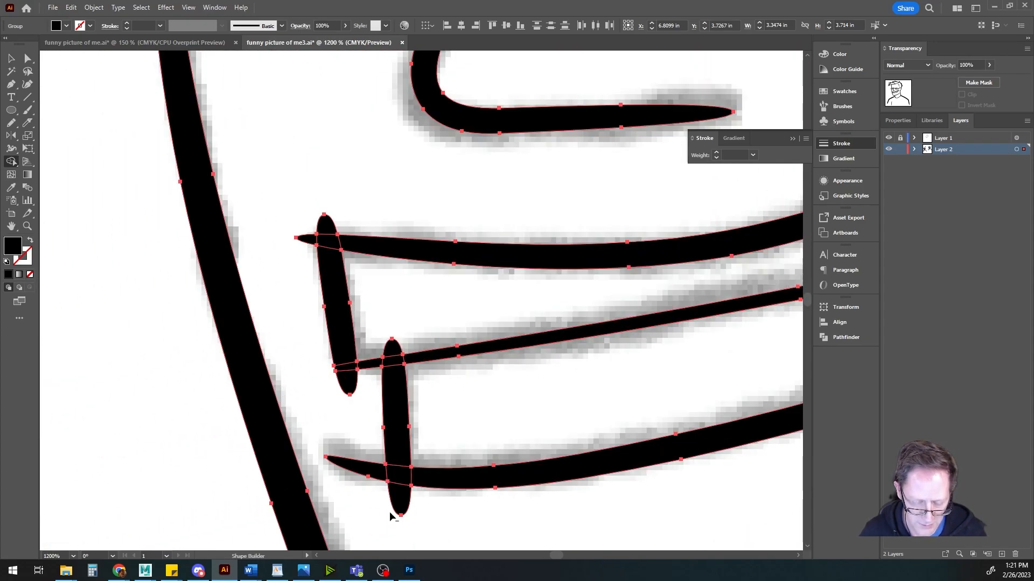
{"action": "left_click", "coordinate": [394, 349], "text": "alt"}
{"action": "left_click", "coordinate": [326, 223], "text": "alt"}
{"action": "left_click", "coordinate": [304, 238], "text": "alt"}
{"action": "left_click", "coordinate": [352, 384], "text": "alt"}
{"action": "scroll", "coordinate": [501, 401], "scroll_direction": "down", "scroll_amount": 3}
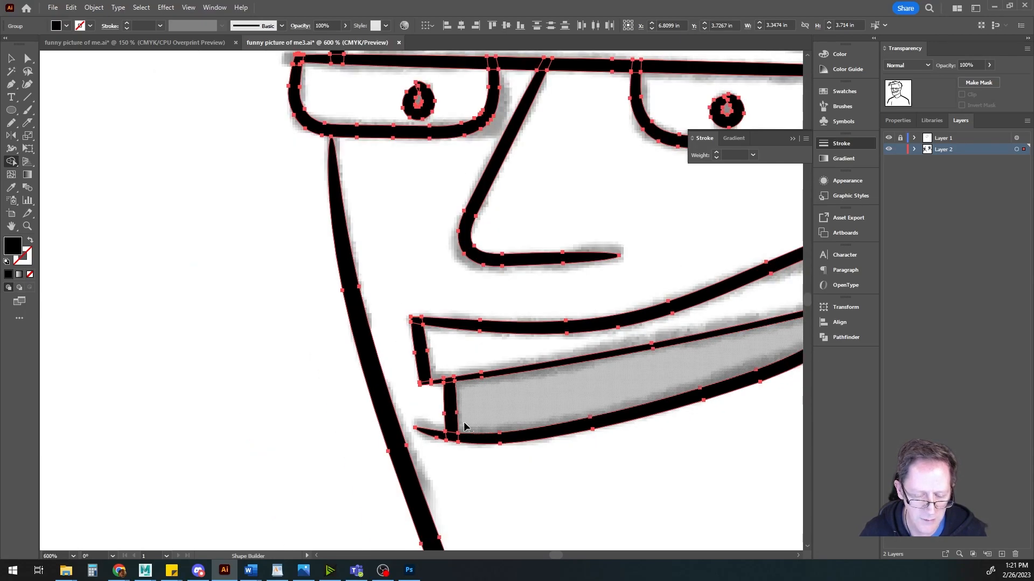
Step: Remove the overshooting tips of the front neck line, left shoulder line and collar curve where they cross below the jaw
{"action": "scroll", "coordinate": [516, 402], "scroll_direction": "down", "scroll_amount": 2}
{"action": "scroll", "coordinate": [501, 323], "scroll_direction": "down", "scroll_amount": 5}
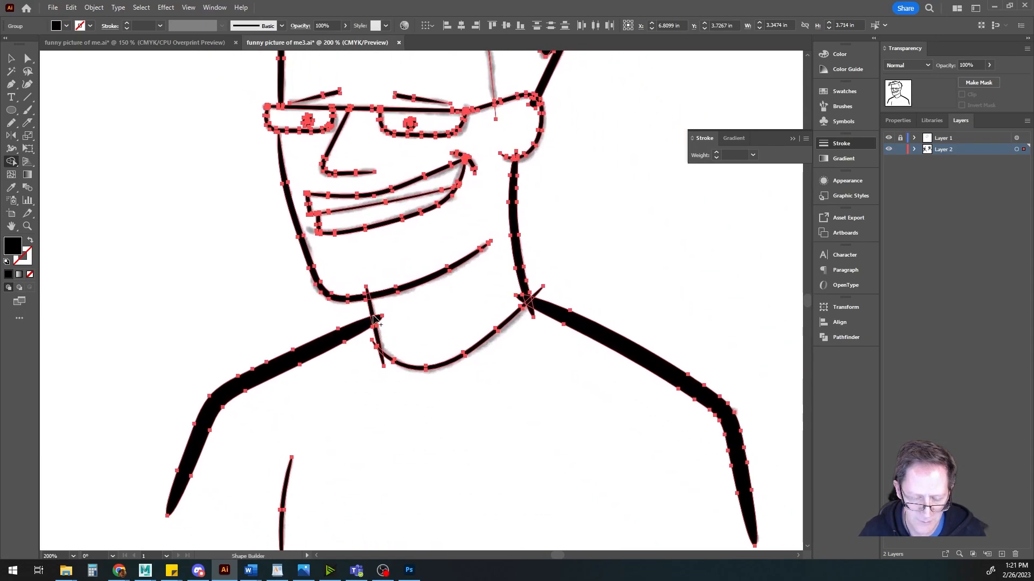
{"action": "scroll", "coordinate": [376, 327], "scroll_direction": "up", "scroll_amount": 4}
{"action": "left_click", "coordinate": [351, 189], "text": "alt"}
{"action": "left_click", "coordinate": [398, 295], "text": "alt"}
{"action": "left_click", "coordinate": [381, 397], "text": "alt"}
{"action": "left_click", "coordinate": [414, 463], "text": "alt"}
{"action": "scroll", "coordinate": [450, 399], "scroll_direction": "down", "scroll_amount": 3}
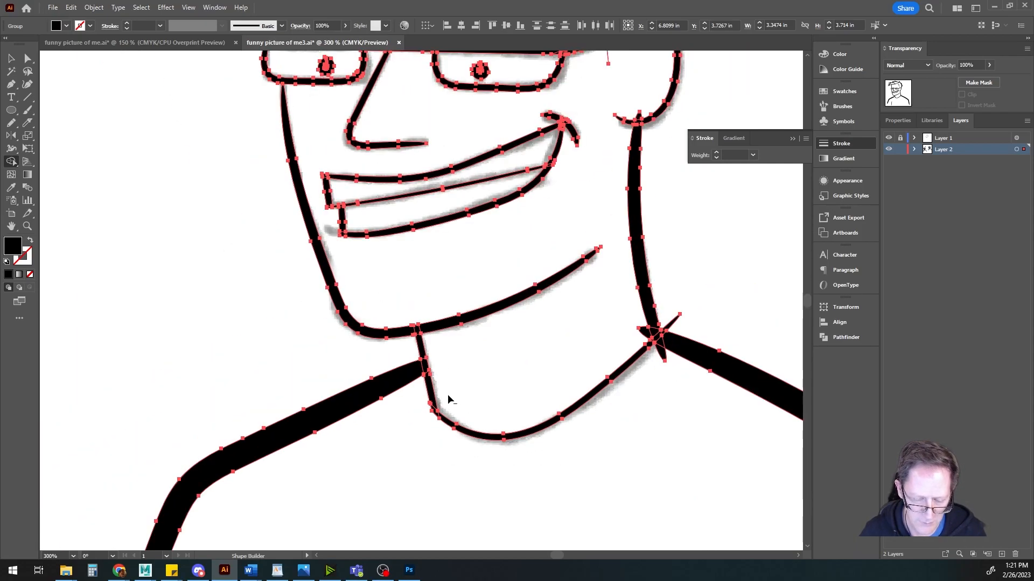
Step: Remove the three tips of the neck, shoulder and collar lines overshooting their junction at the right shoulder
{"action": "left_click_drag", "start_coordinate": [582, 394], "coordinate": [276, 411]}
{"action": "scroll", "coordinate": [346, 405], "scroll_direction": "up", "scroll_amount": 3}
{"action": "left_click_drag", "start_coordinate": [347, 342], "coordinate": [412, 460]}
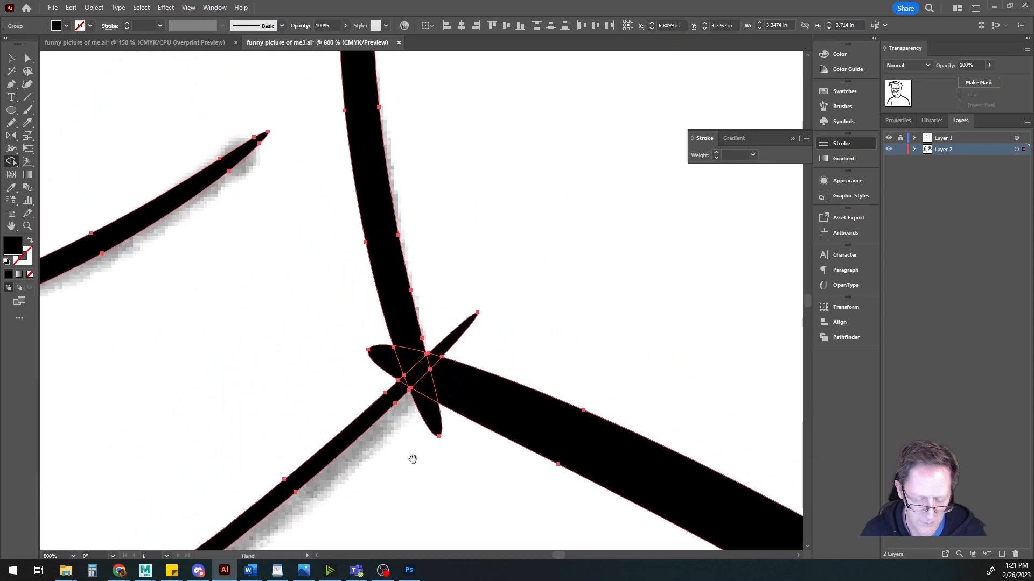
{"action": "left_click", "coordinate": [434, 422], "text": "alt"}
{"action": "left_click", "coordinate": [391, 359], "text": "alt"}
{"action": "left_click", "coordinate": [454, 337], "text": "alt"}
{"action": "scroll", "coordinate": [482, 341], "scroll_direction": "down", "scroll_amount": 4}
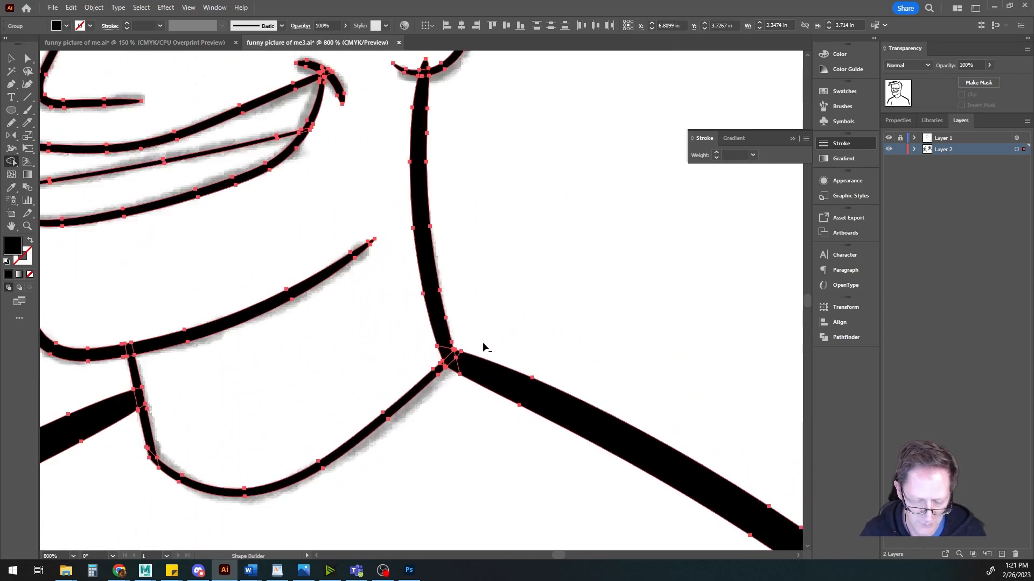
Step: Trim the hair, temple and neck line tips overshooting the ear and glasses arm, and deselect the artwork
{"action": "left_click_drag", "start_coordinate": [477, 286], "coordinate": [473, 196]}
{"action": "left_click_drag", "start_coordinate": [400, 327], "coordinate": [424, 395]}
{"action": "left_click_drag", "start_coordinate": [477, 145], "coordinate": [455, 356]}
{"action": "scroll", "coordinate": [455, 355], "scroll_direction": "up", "scroll_amount": 4}
{"action": "left_click", "coordinate": [509, 237], "text": "alt"}
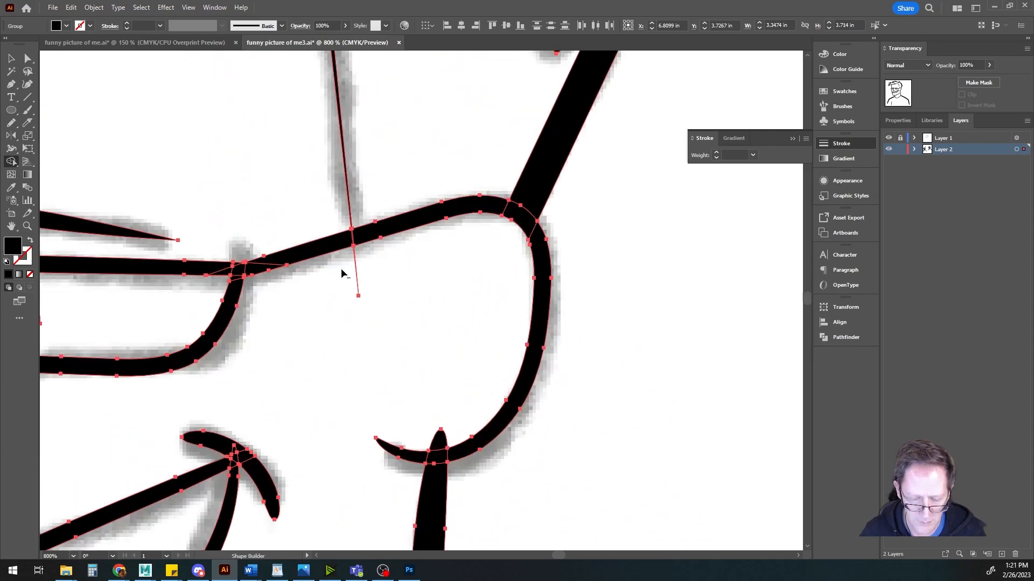
{"action": "scroll", "coordinate": [372, 321], "scroll_direction": "up", "scroll_amount": 3}
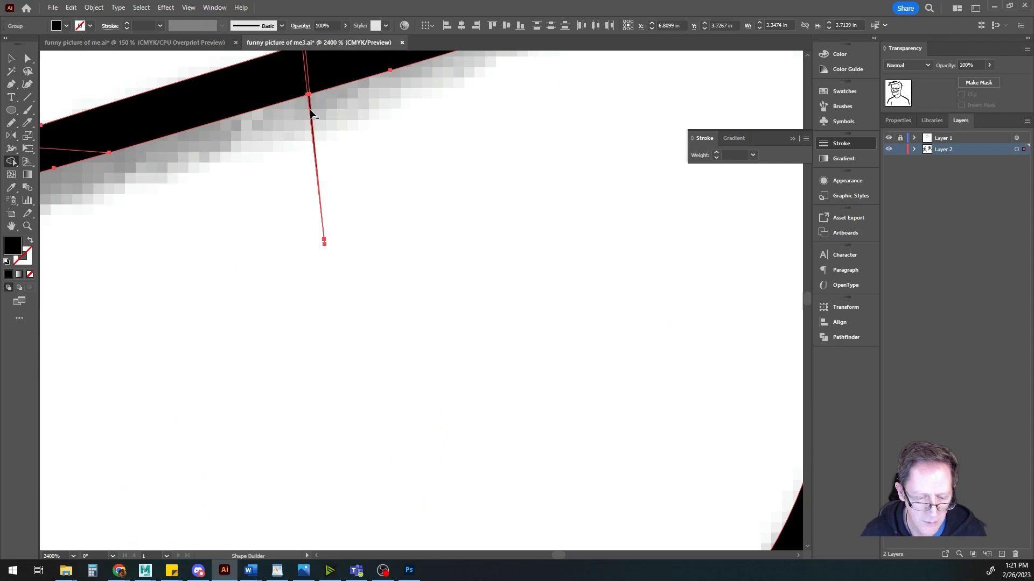
{"action": "scroll", "coordinate": [318, 138], "scroll_direction": "up", "scroll_amount": 4}
{"action": "left_click", "coordinate": [330, 160], "text": "alt"}
{"action": "scroll", "coordinate": [383, 228], "scroll_direction": "down", "scroll_amount": 6}
{"action": "left_click", "coordinate": [464, 417], "text": "alt"}
{"action": "scroll", "coordinate": [435, 323], "scroll_direction": "down", "scroll_amount": 4}
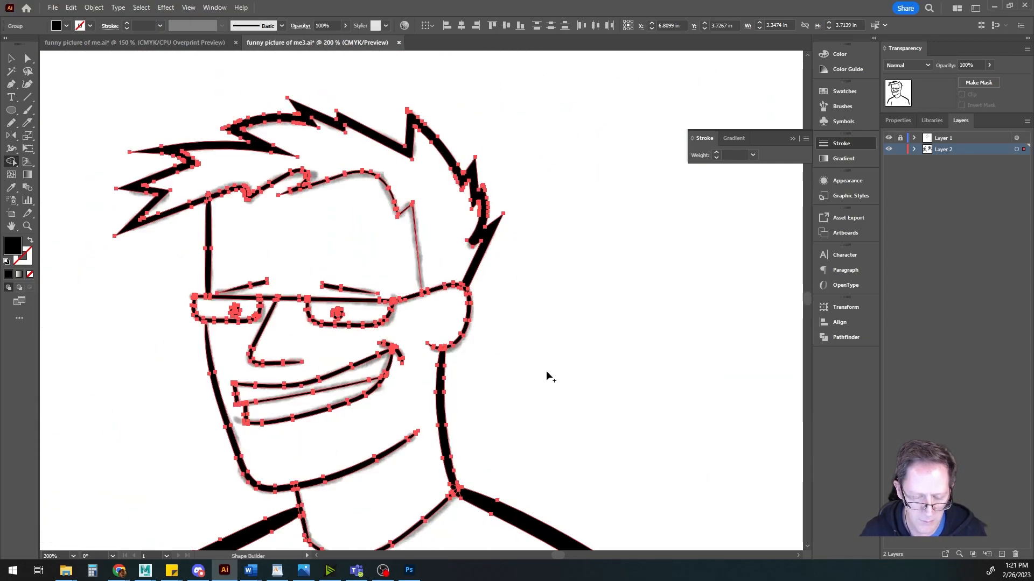
{"action": "key", "text": "v"}
{"action": "left_click", "coordinate": [72, 114]}
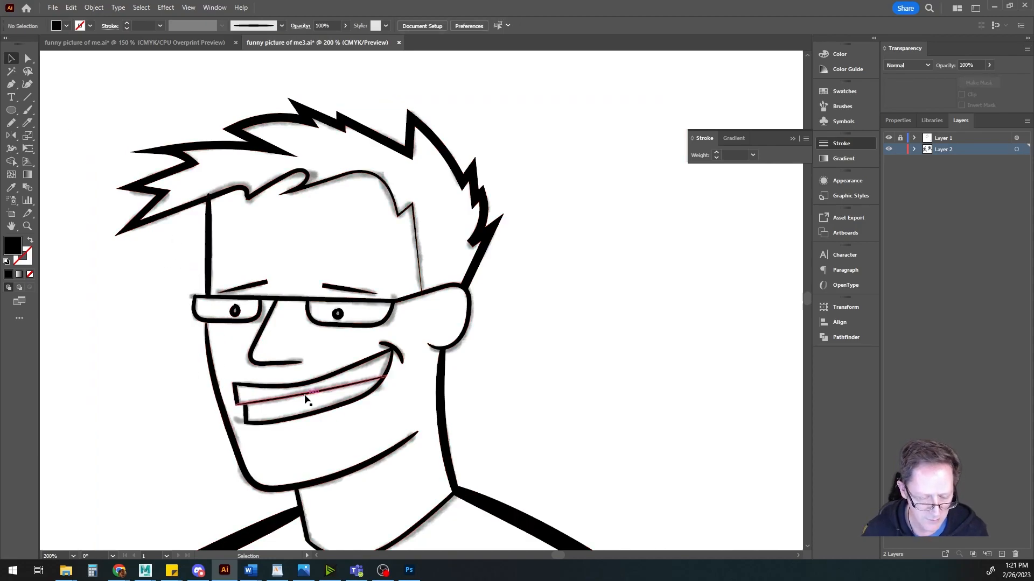
Step: Extend the jaw line's upper end through the left lens frame's lower rim by moving its top anchor
{"action": "scroll", "coordinate": [171, 394], "scroll_direction": "up", "scroll_amount": 2}
{"action": "scroll", "coordinate": [171, 392], "scroll_direction": "down", "scroll_amount": 3}
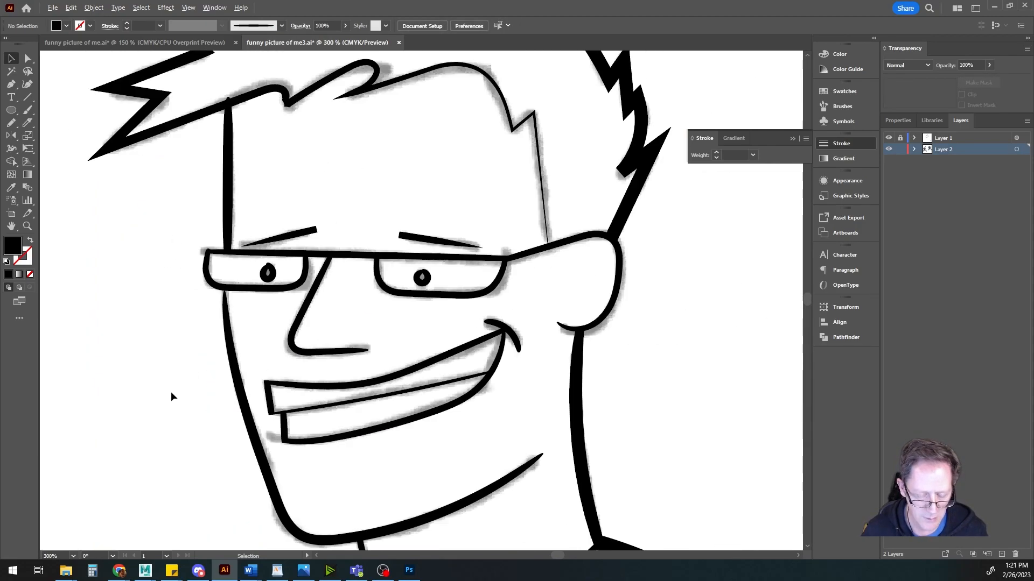
{"action": "scroll", "coordinate": [178, 402], "scroll_direction": "up", "scroll_amount": 5}
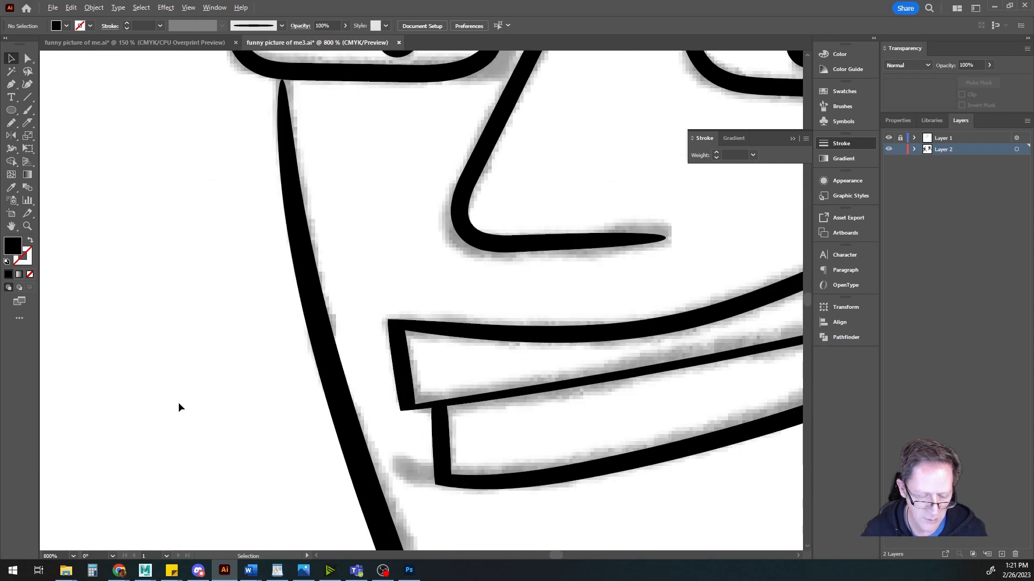
{"action": "scroll", "coordinate": [240, 231], "scroll_direction": "up", "scroll_amount": 5}
{"action": "scroll", "coordinate": [256, 438], "scroll_direction": "up", "scroll_amount": 3}
{"action": "scroll", "coordinate": [273, 396], "scroll_direction": "down", "scroll_amount": 2}
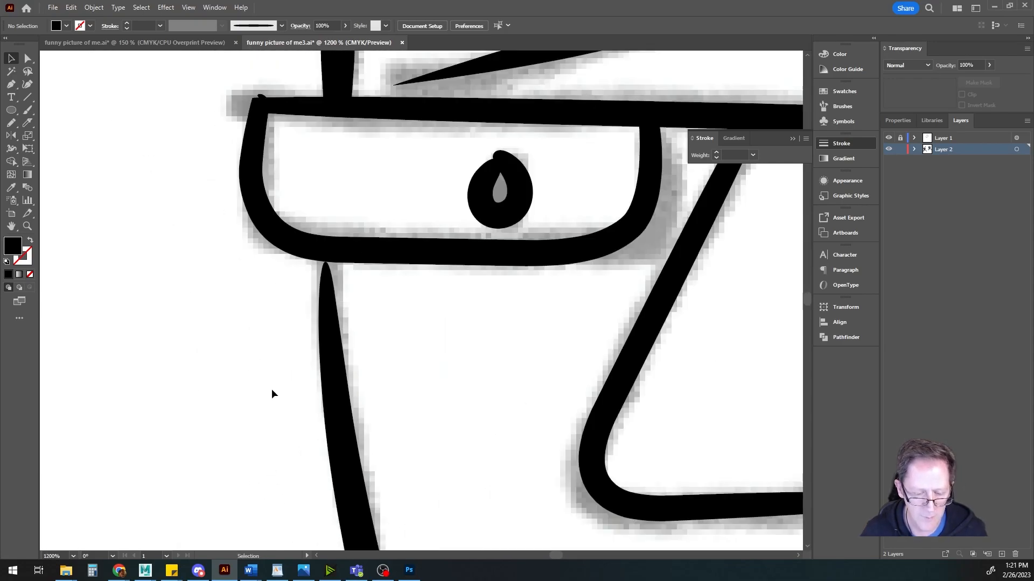
{"action": "scroll", "coordinate": [308, 473], "scroll_direction": "up", "scroll_amount": 2}
{"action": "left_click", "coordinate": [345, 444]}
{"action": "key", "text": "a"}
{"action": "scroll", "coordinate": [353, 430], "scroll_direction": "down", "scroll_amount": 3}
{"action": "left_click_drag", "start_coordinate": [390, 487], "coordinate": [353, 274]}
{"action": "left_click_drag", "start_coordinate": [401, 390], "coordinate": [370, 325]}
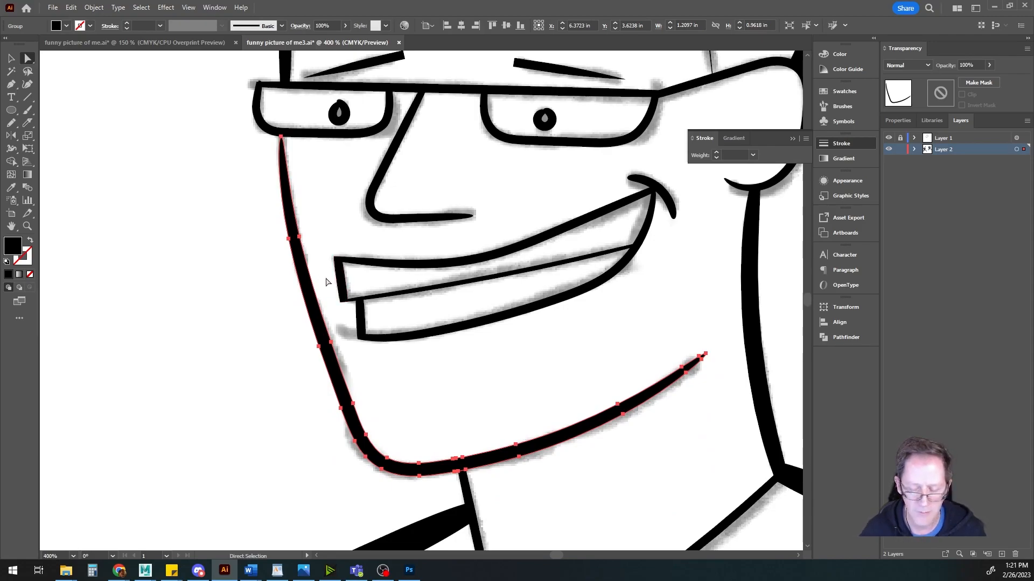
{"action": "left_click_drag", "start_coordinate": [328, 219], "coordinate": [384, 397]}
{"action": "scroll", "coordinate": [385, 377], "scroll_direction": "up", "scroll_amount": 2}
{"action": "left_click_drag", "start_coordinate": [391, 303], "coordinate": [401, 364]}
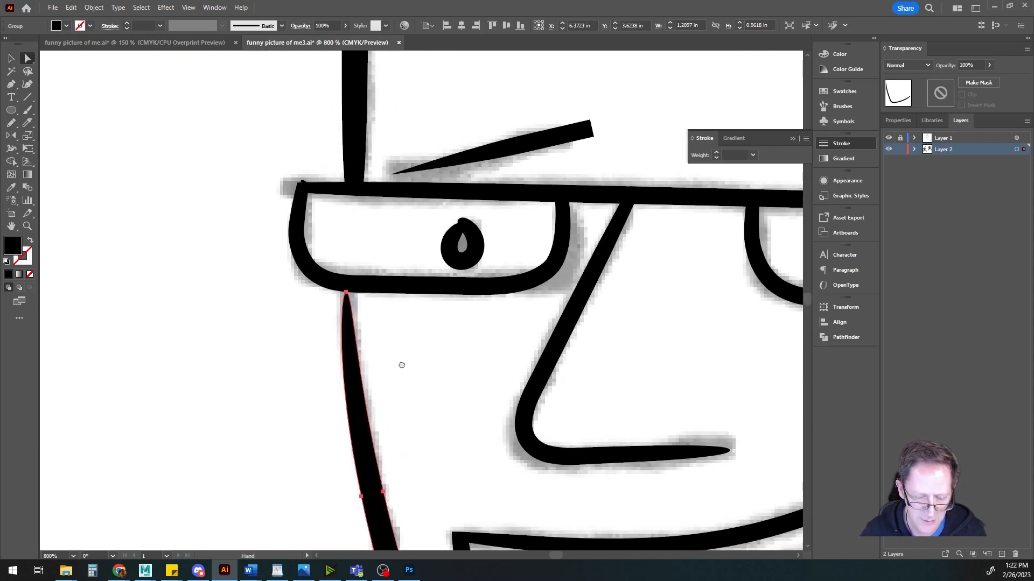
{"action": "scroll", "coordinate": [419, 398], "scroll_direction": "up", "scroll_amount": 2}
{"action": "left_click_drag", "start_coordinate": [350, 300], "coordinate": [423, 426]}
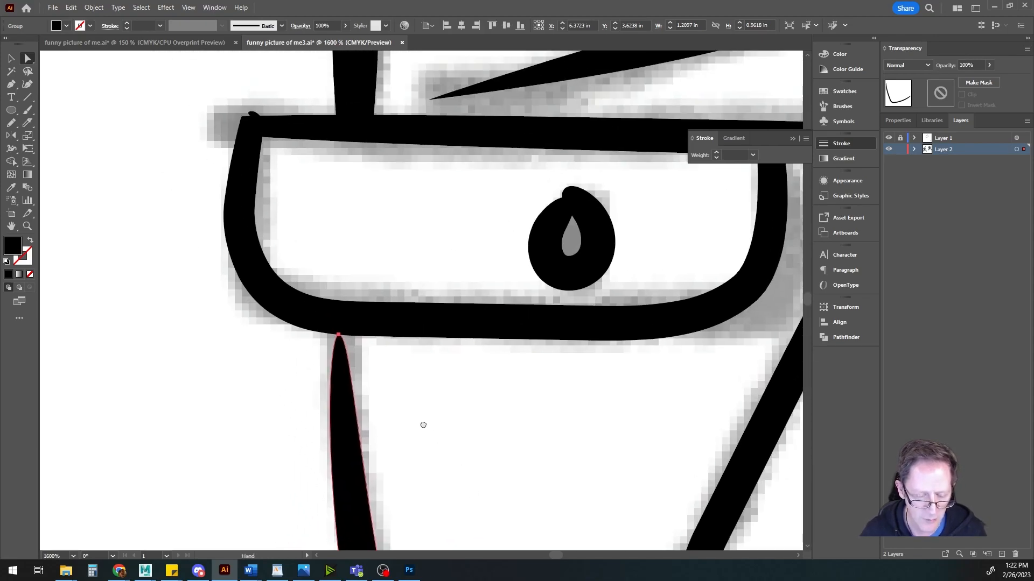
{"action": "left_click_drag", "start_coordinate": [341, 339], "coordinate": [336, 204]}
Step: Flatten the bump on the left lens frame's outer upper corner by deleting its extra anchors and adjusting the handles
{"action": "left_click_drag", "start_coordinate": [293, 246], "coordinate": [384, 445]}
{"action": "left_click", "coordinate": [341, 345]}
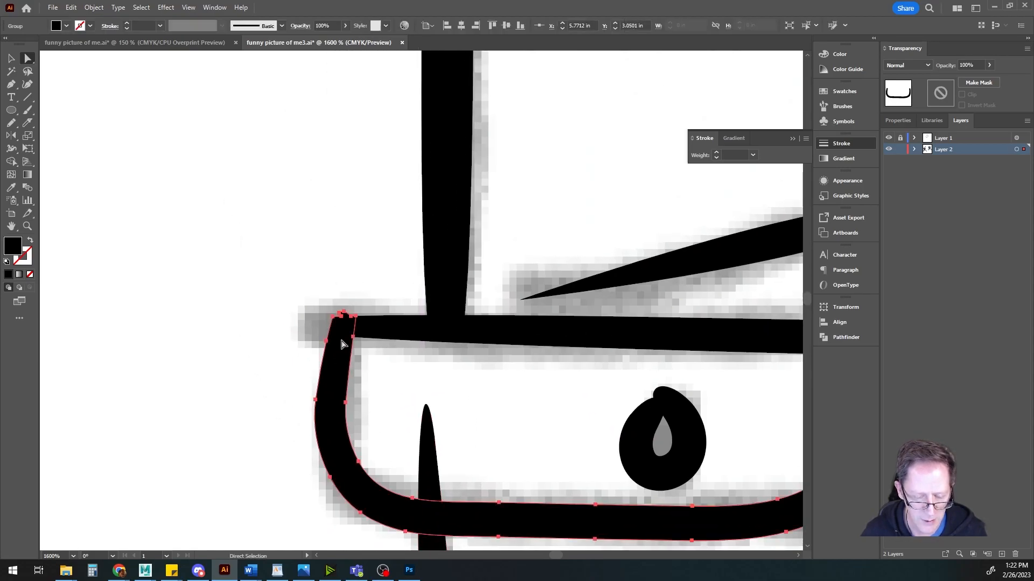
{"action": "scroll", "coordinate": [341, 345], "scroll_direction": "up", "scroll_amount": 4}
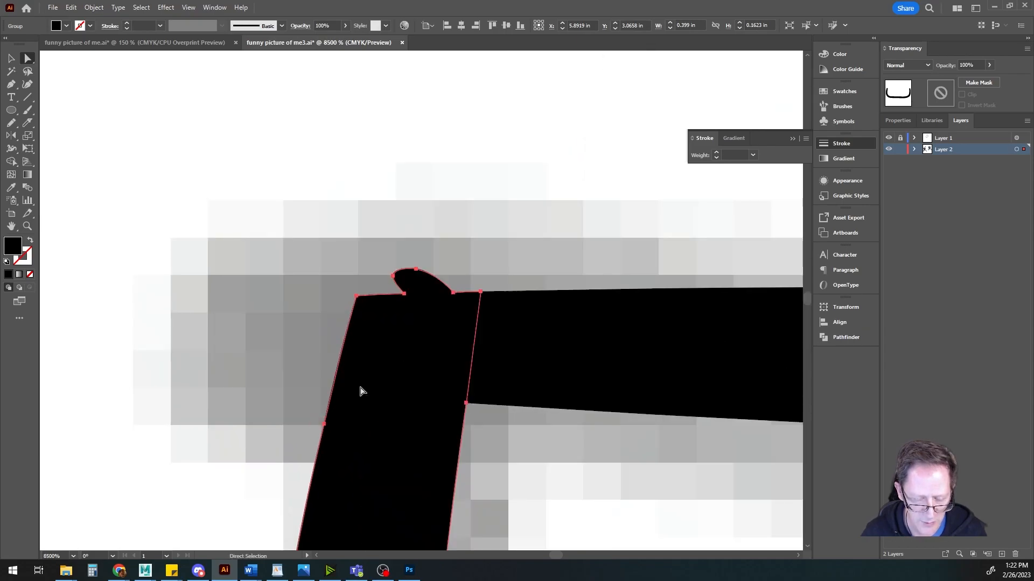
{"action": "left_click", "coordinate": [12, 84]}
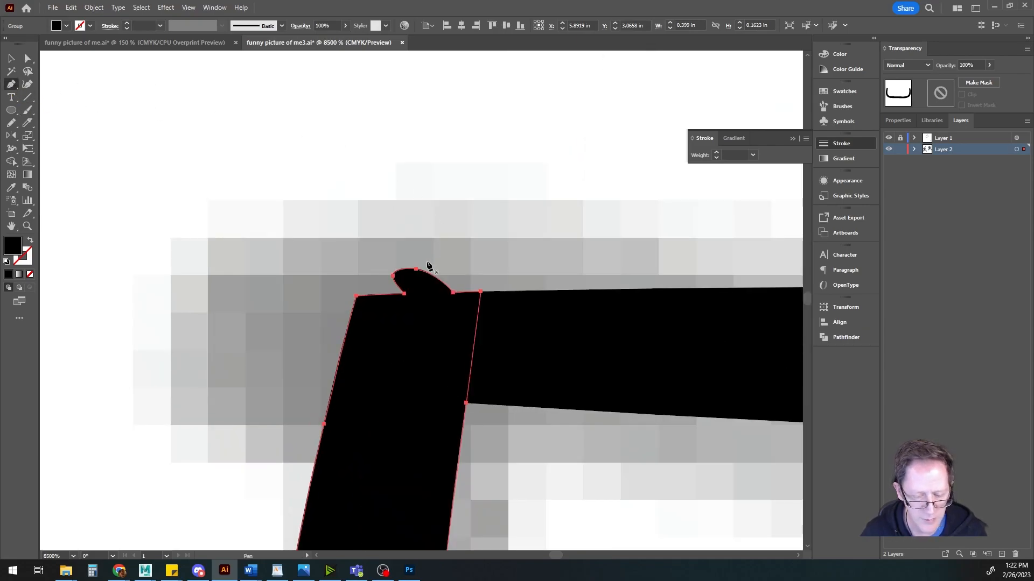
{"action": "left_click", "coordinate": [441, 279]}
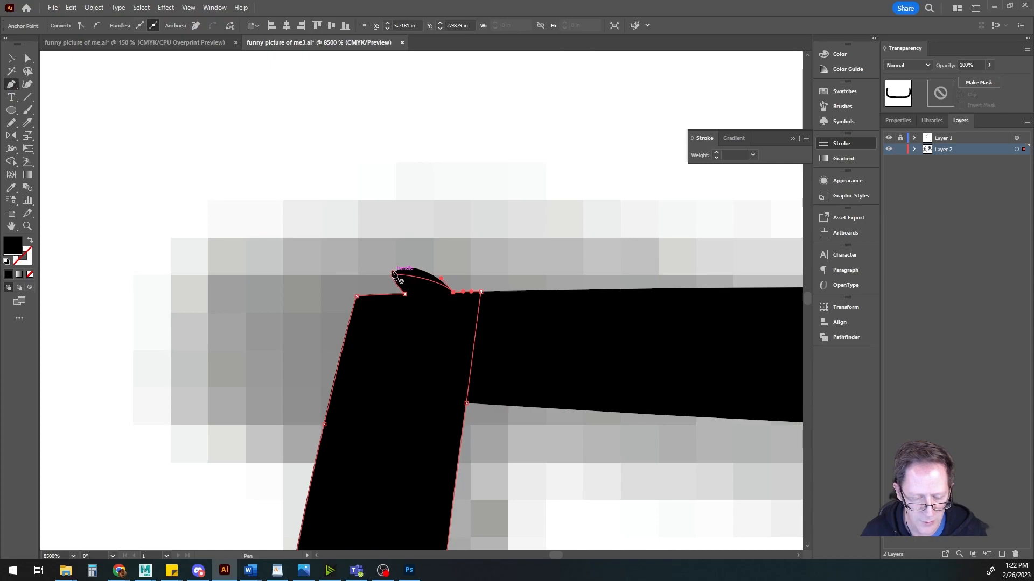
{"action": "left_click_drag", "start_coordinate": [393, 272], "coordinate": [397, 285]}
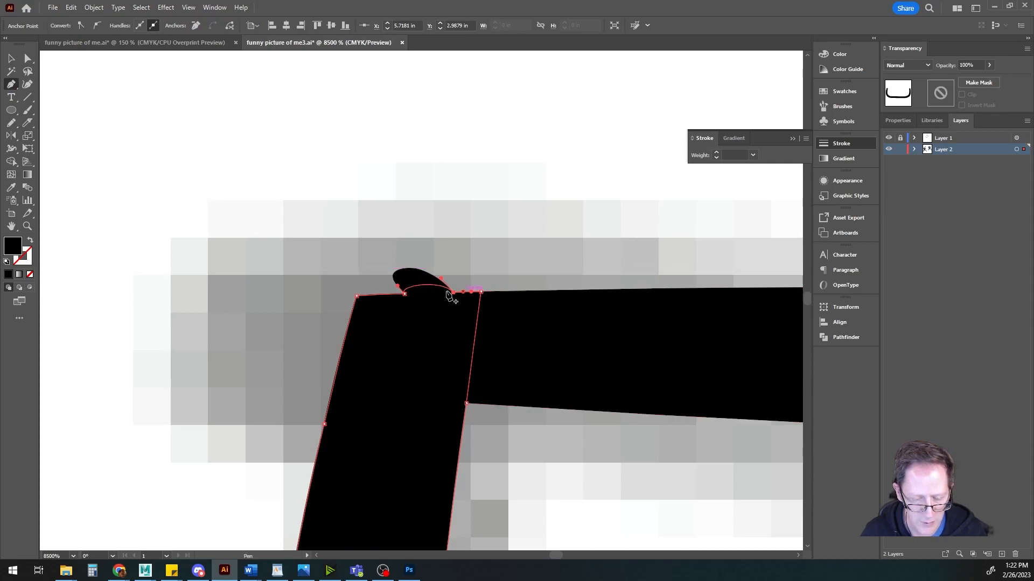
{"action": "left_click_drag", "start_coordinate": [426, 286], "coordinate": [431, 306], "text": "alt"}
Step: Delete the two bump anchors at the outer end of the glasses' top bar and straighten the remaining curve
{"action": "left_click", "coordinate": [415, 278], "text": "ctrl"}
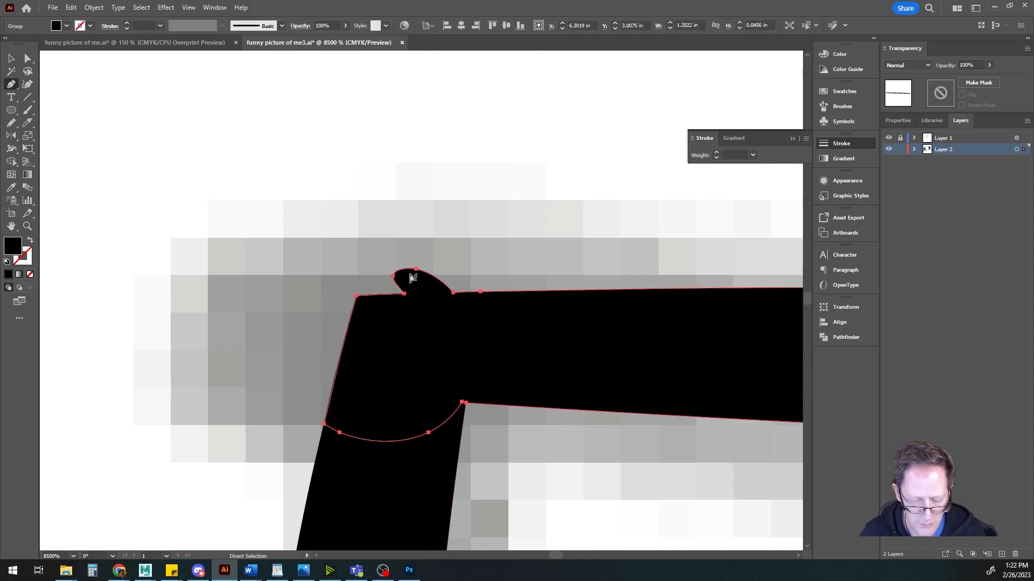
{"action": "left_click", "coordinate": [393, 276]}
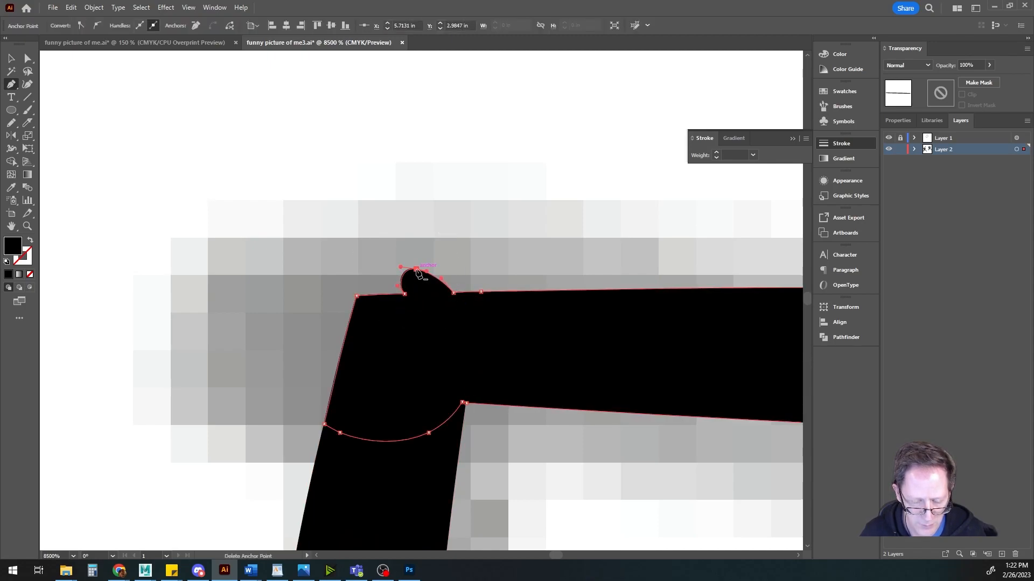
{"action": "left_click", "coordinate": [417, 269]}
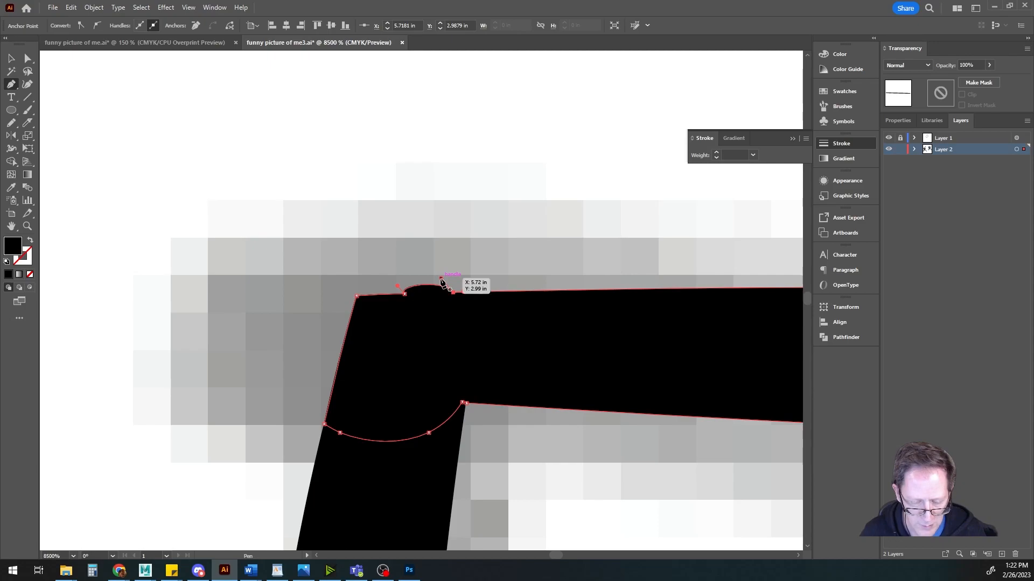
{"action": "left_click_drag", "start_coordinate": [440, 279], "coordinate": [421, 294]}
{"action": "scroll", "coordinate": [458, 327], "scroll_direction": "down", "scroll_amount": 2}
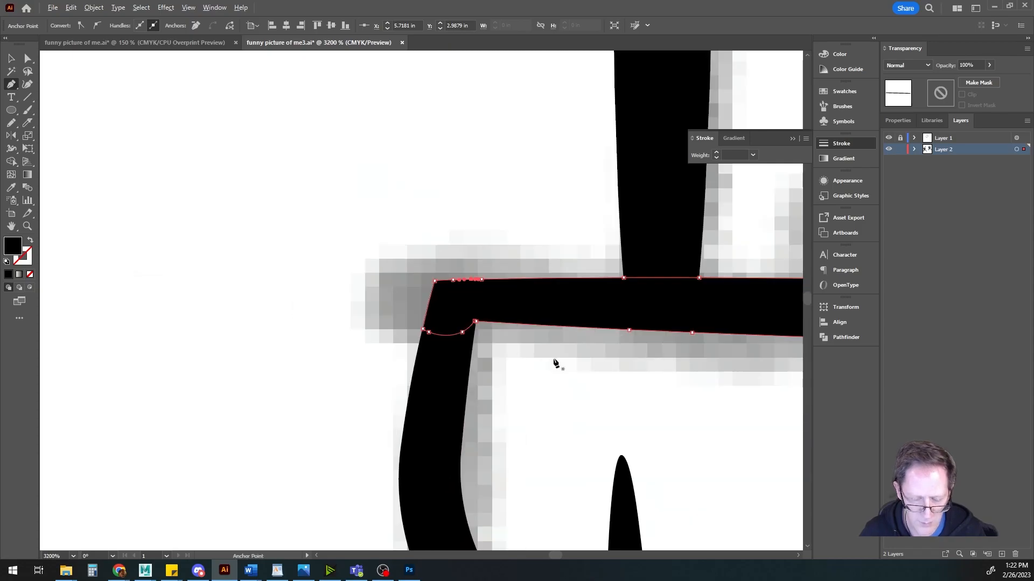
{"action": "scroll", "coordinate": [554, 363], "scroll_direction": "down", "scroll_amount": 2}
{"action": "scroll", "coordinate": [369, 283], "scroll_direction": "down", "scroll_amount": 4}
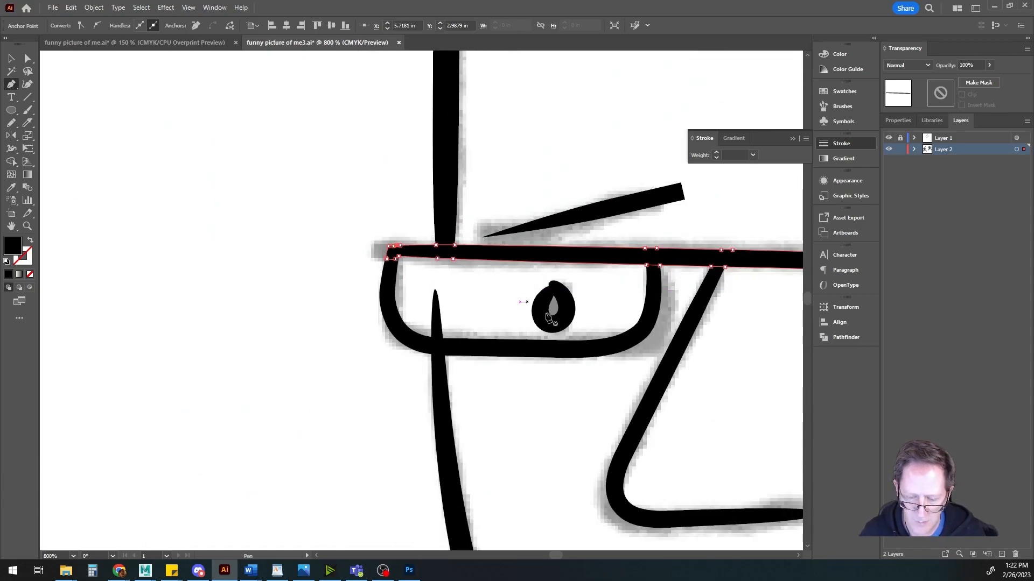
Step: Select the hair outline above the forehead and remove a surplus anchor at the lower corner of its notch
{"action": "left_click_drag", "start_coordinate": [501, 310], "coordinate": [454, 267]}
{"action": "scroll", "coordinate": [453, 263], "scroll_direction": "down", "scroll_amount": 2}
{"action": "left_click_drag", "start_coordinate": [552, 277], "coordinate": [645, 470]}
{"action": "left_click_drag", "start_coordinate": [502, 419], "coordinate": [477, 415]}
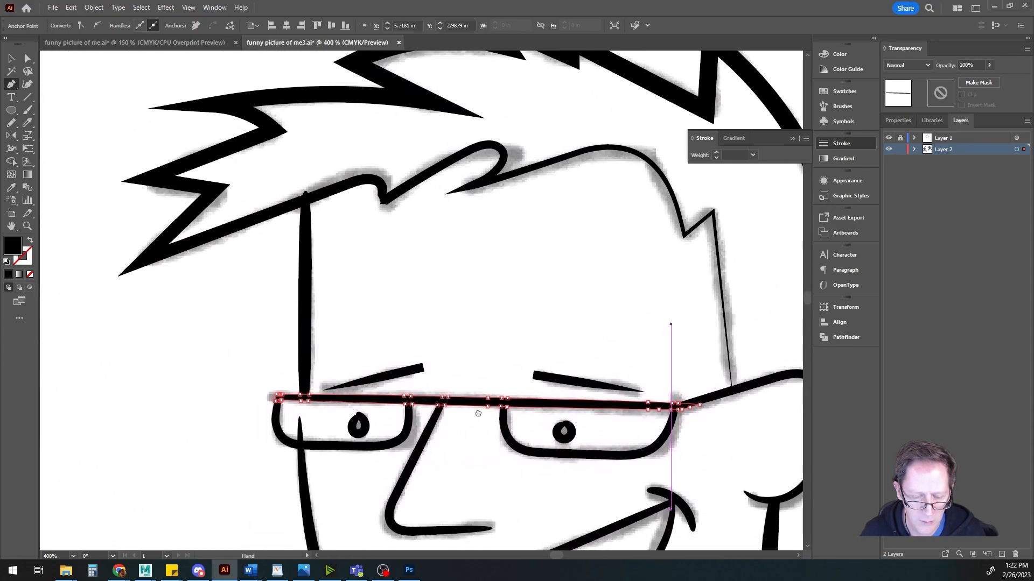
{"action": "scroll", "coordinate": [397, 189], "scroll_direction": "up", "scroll_amount": 3}
{"action": "left_click_drag", "start_coordinate": [397, 189], "coordinate": [417, 378]}
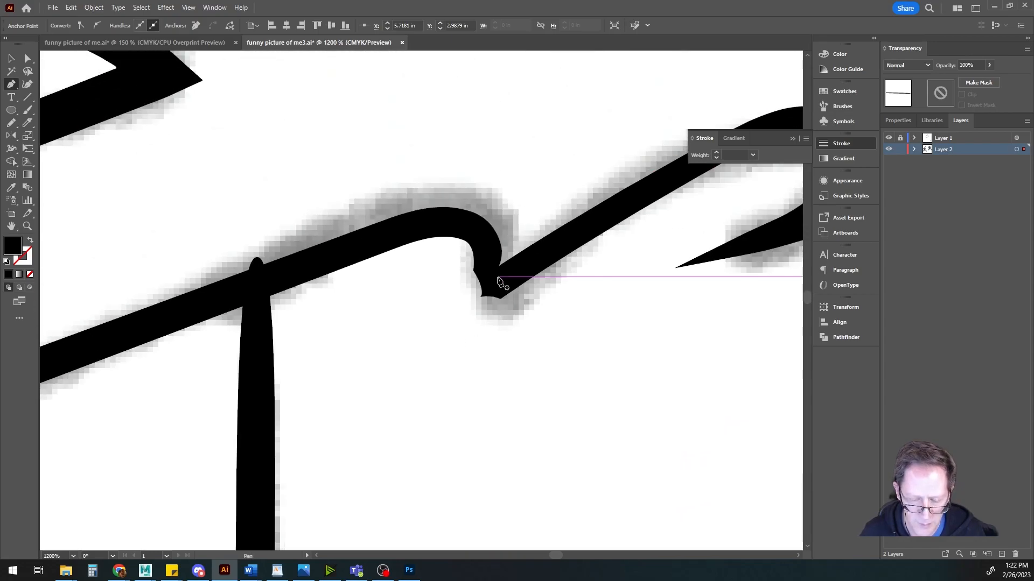
{"action": "left_click", "coordinate": [497, 275], "text": "ctrl"}
{"action": "scroll", "coordinate": [478, 318], "scroll_direction": "up", "scroll_amount": 2}
{"action": "left_click_drag", "start_coordinate": [478, 319], "coordinate": [371, 306]}
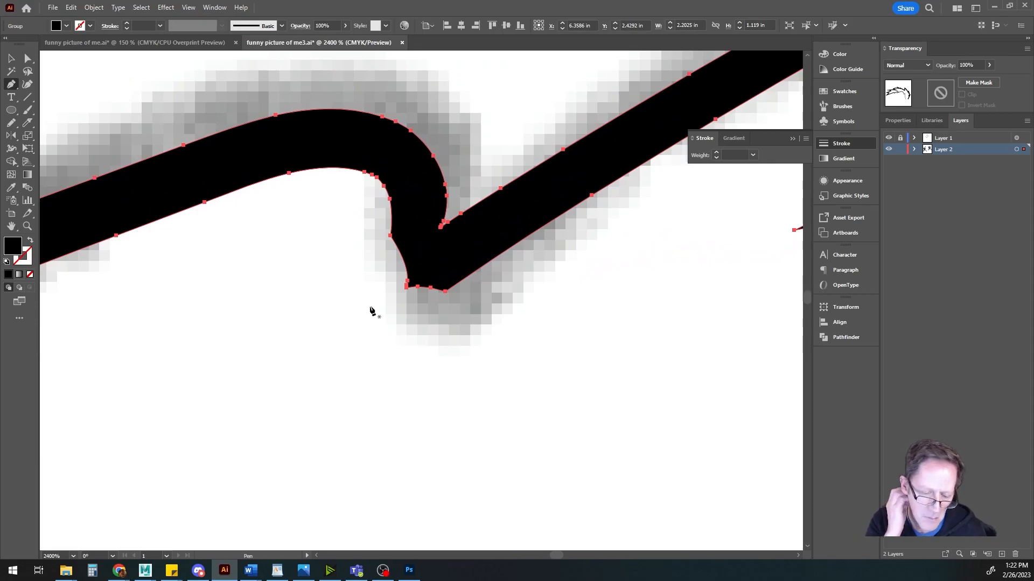
{"action": "left_click_drag", "start_coordinate": [270, 281], "coordinate": [571, 250]}
{"action": "left_click_drag", "start_coordinate": [675, 279], "coordinate": [307, 307]}
{"action": "scroll", "coordinate": [392, 270], "scroll_direction": "down", "scroll_amount": 1}
{"action": "scroll", "coordinate": [391, 269], "scroll_direction": "up", "scroll_amount": 1}
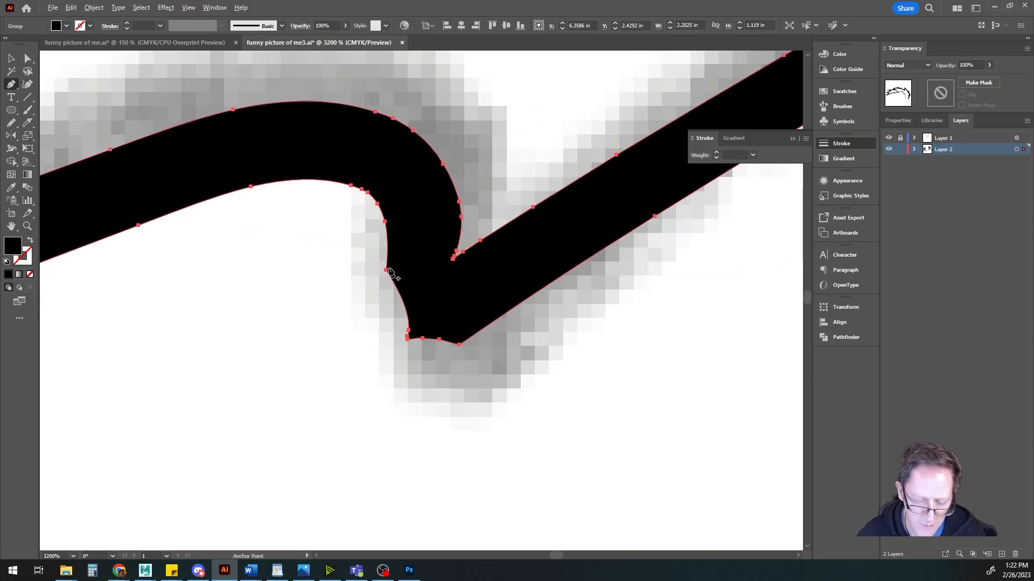
{"action": "left_click", "coordinate": [409, 340]}
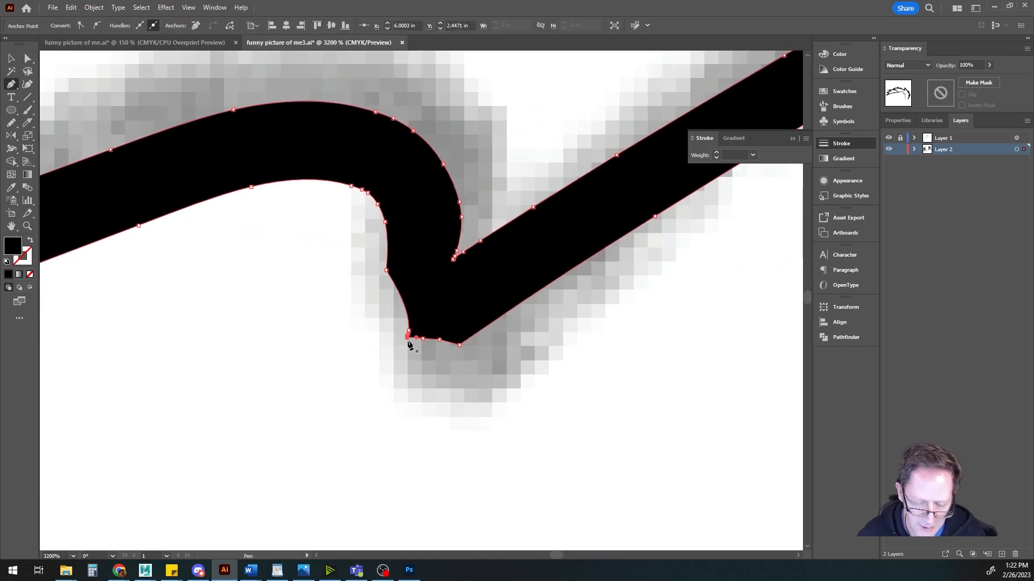
{"action": "left_click", "coordinate": [407, 340]}
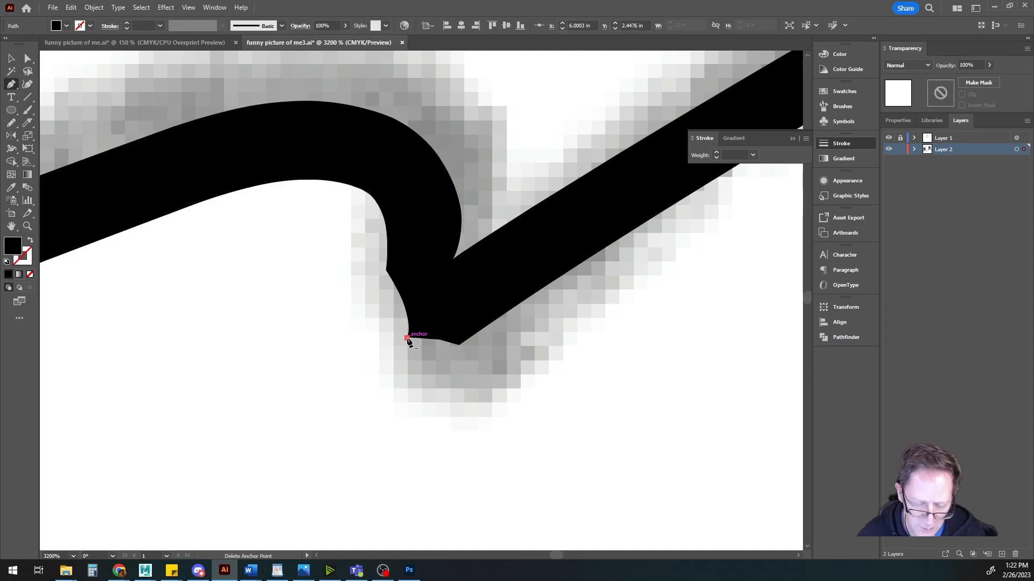
{"action": "key", "text": "ctrl+shift+a"}
{"action": "left_click", "coordinate": [408, 338]}
{"action": "key", "text": "ctrl+minus"}
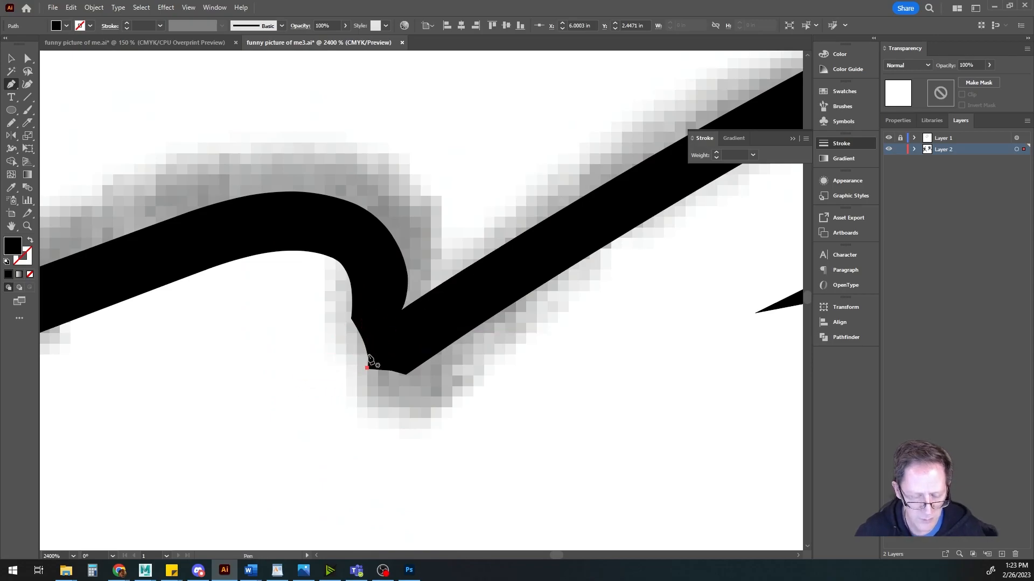
Step: Delete three surplus anchors around the lower end of the hair notch, keeping its two corner anchors
{"action": "left_click", "coordinate": [407, 350], "text": "ctrl"}
{"action": "key", "text": "ctrl+plus"}
{"action": "key", "text": "ctrl+plus"}
{"action": "key", "text": "ctrl+plus"}
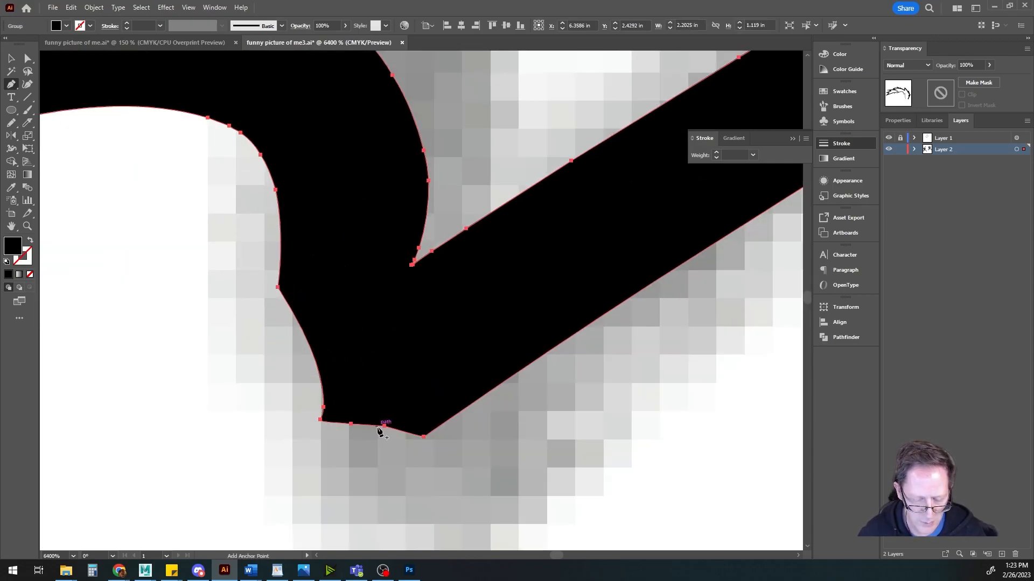
{"action": "left_click", "coordinate": [384, 426]}
{"action": "left_click", "coordinate": [351, 424]}
{"action": "left_click", "coordinate": [323, 408]}
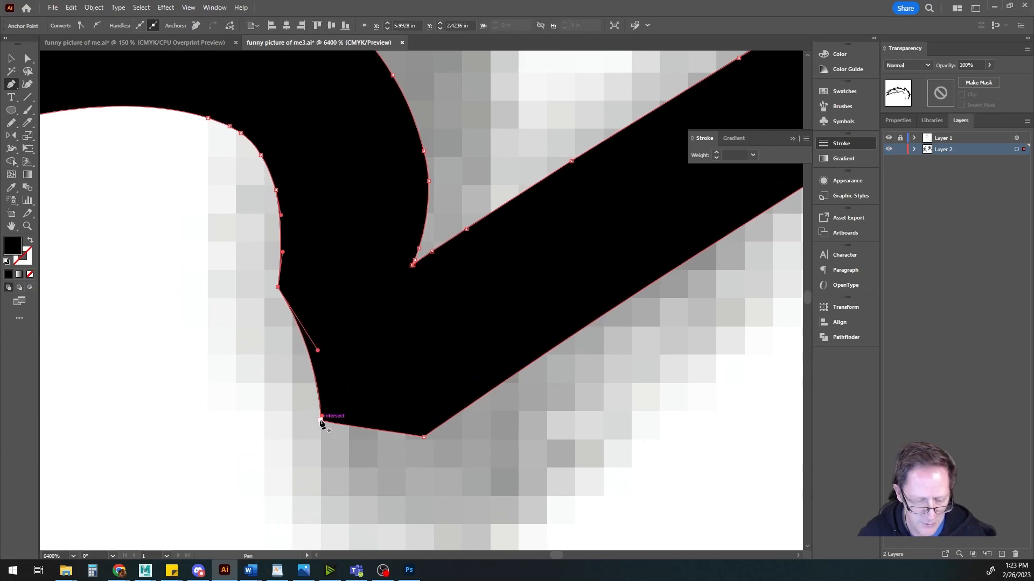
{"action": "left_click", "coordinate": [321, 420]}
{"action": "key", "text": "ctrl+z"}
Step: Pull the hair notch's lower corner anchor down and outward, rounding the tip and smoothing the inner curve above it
{"action": "left_click", "coordinate": [328, 452], "text": "ctrl"}
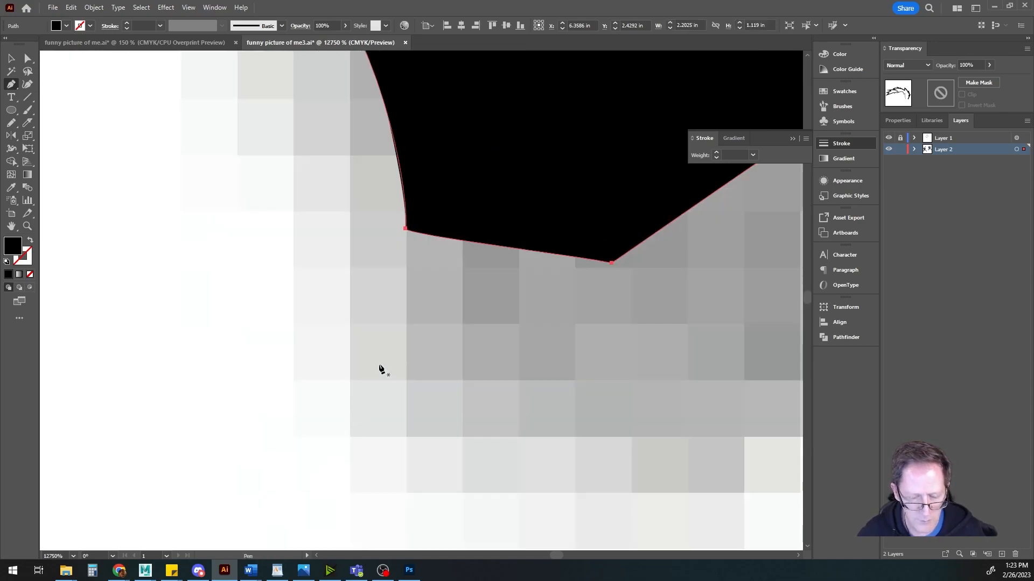
{"action": "scroll", "coordinate": [387, 258], "scroll_direction": "left", "scroll_amount": 2}
{"action": "scroll", "coordinate": [377, 339], "scroll_direction": "down", "scroll_amount": 1}
{"action": "left_click_drag", "start_coordinate": [450, 362], "coordinate": [399, 385]}
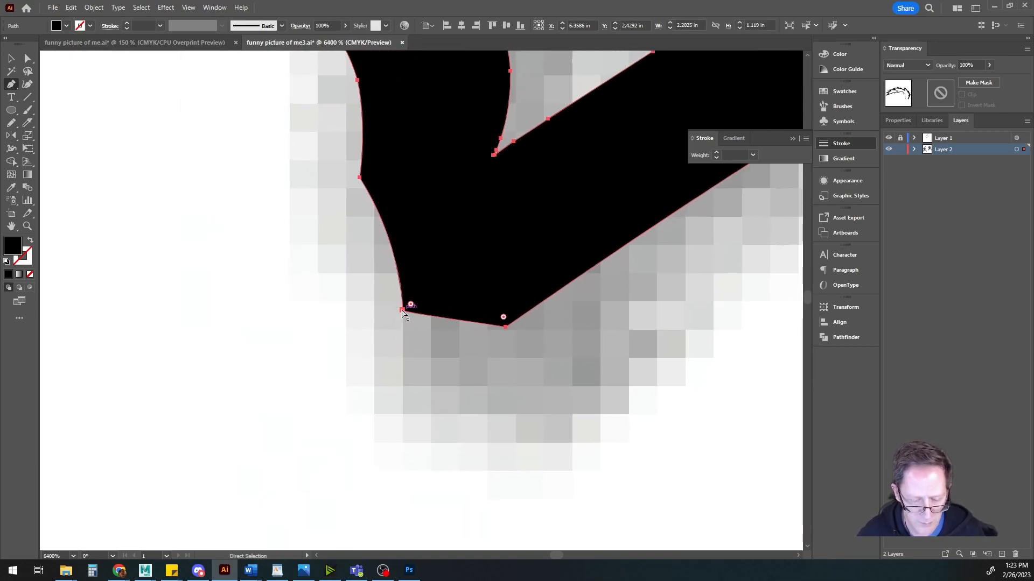
{"action": "left_click", "coordinate": [402, 311]}
{"action": "scroll", "coordinate": [420, 323], "scroll_direction": "down", "scroll_amount": 3}
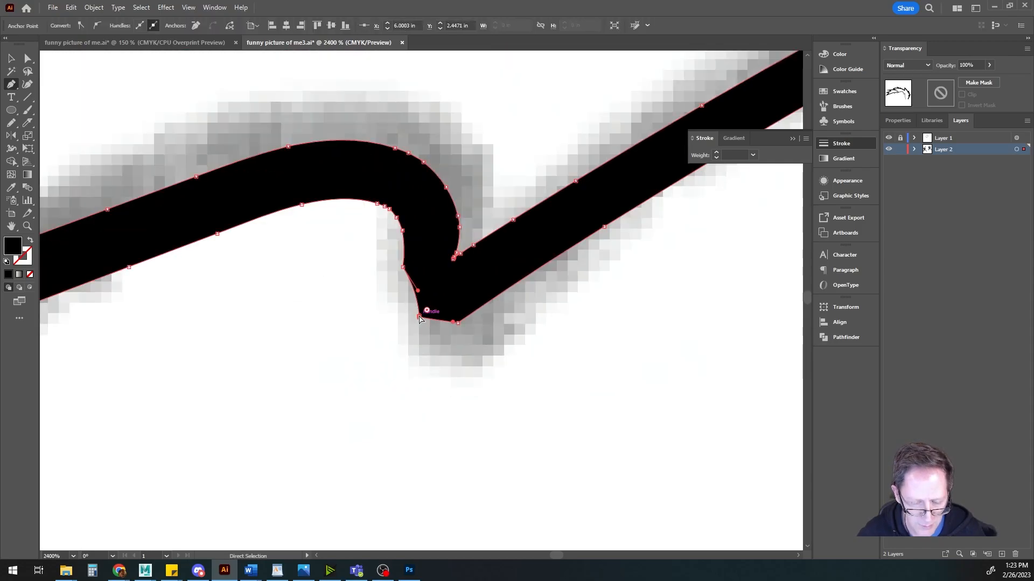
{"action": "left_click", "coordinate": [419, 317]}
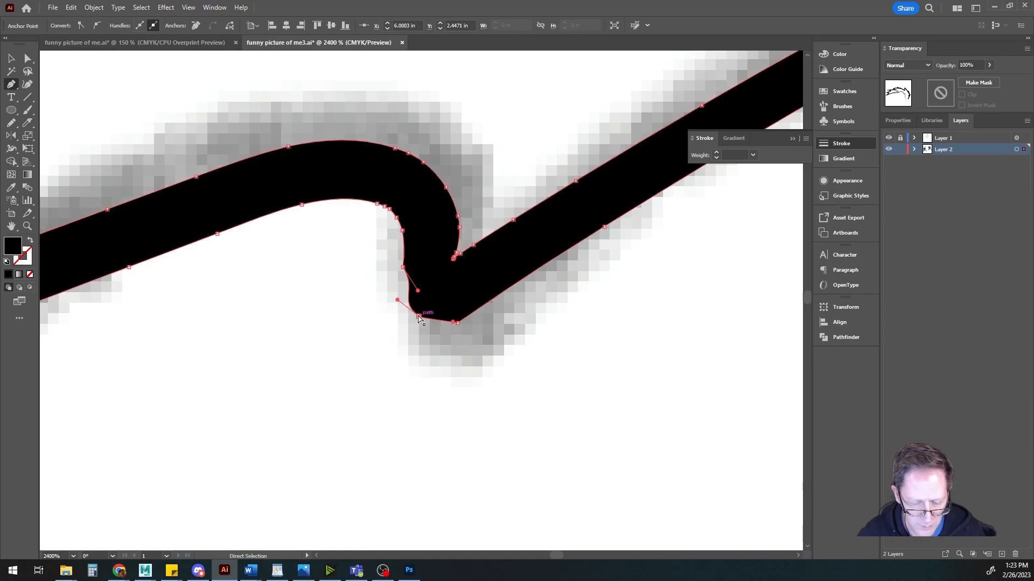
{"action": "left_click_drag", "start_coordinate": [420, 318], "coordinate": [357, 342]}
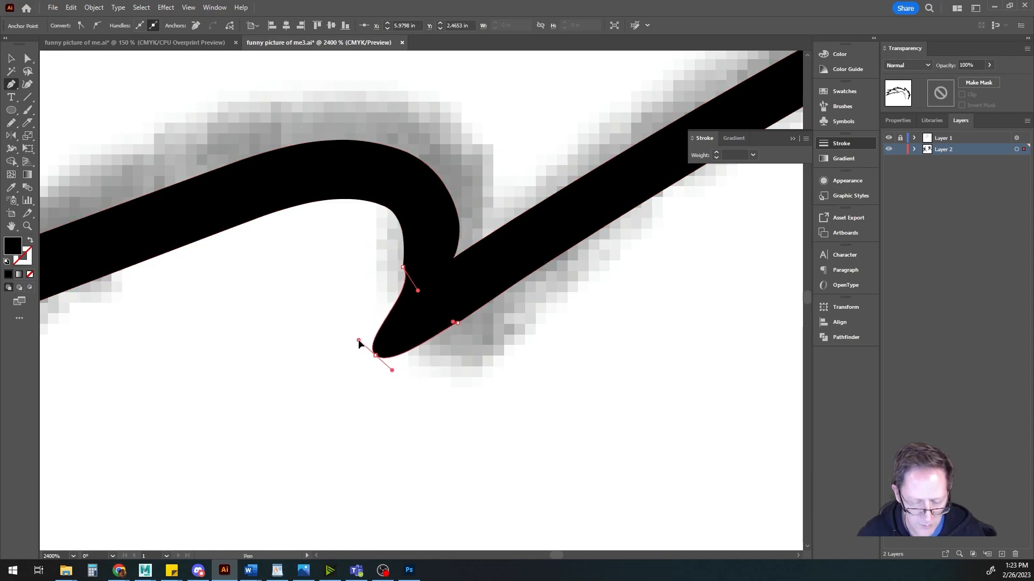
{"action": "scroll", "coordinate": [459, 350], "scroll_direction": "down", "scroll_amount": 2}
{"action": "mouse_move", "coordinate": [429, 314]}
{"action": "left_mouse_down"}
{"action": "mouse_move", "coordinate": [412, 323]}
{"action": "mouse_move", "coordinate": [429, 312]}
{"action": "left_mouse_up"}
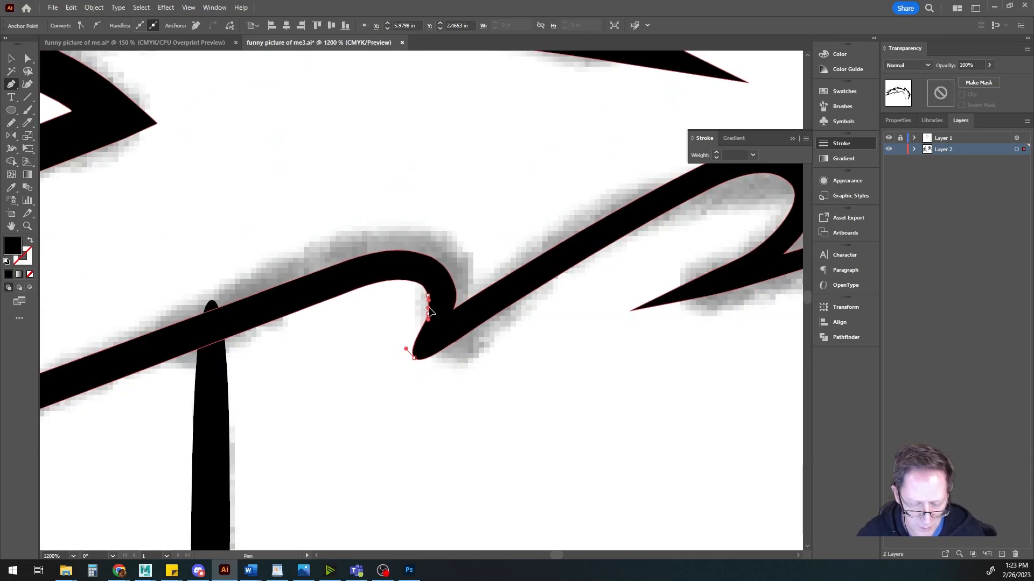
Step: Pull the hair notch's lower tip further down and outward into a long spike and narrow its end
{"action": "left_click_drag", "start_coordinate": [413, 357], "coordinate": [352, 414]}
{"action": "scroll", "coordinate": [461, 396], "scroll_direction": "down", "scroll_amount": 6}
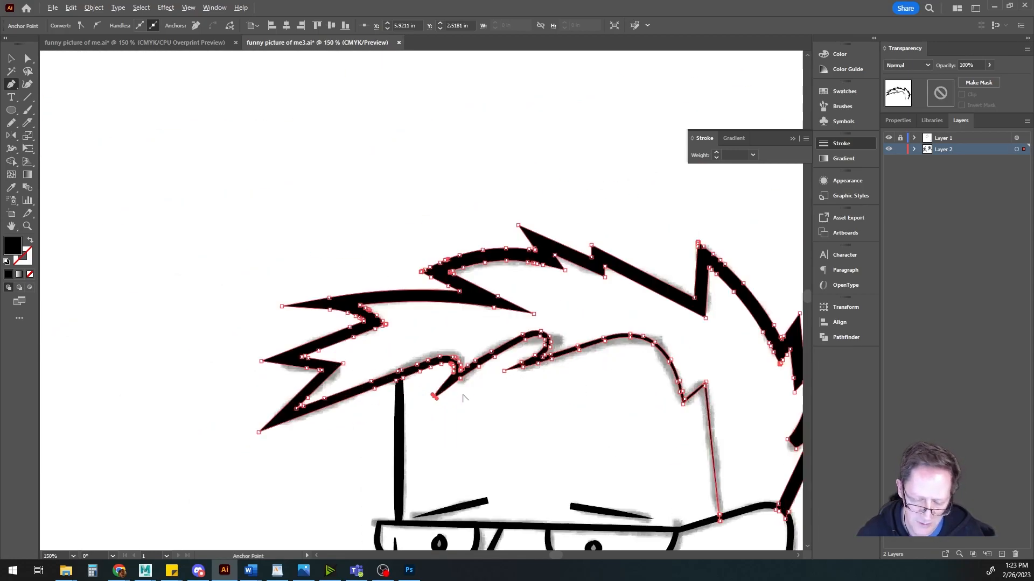
{"action": "scroll", "coordinate": [461, 397], "scroll_direction": "up", "scroll_amount": 7}
{"action": "left_click_drag", "start_coordinate": [329, 444], "coordinate": [404, 369]}
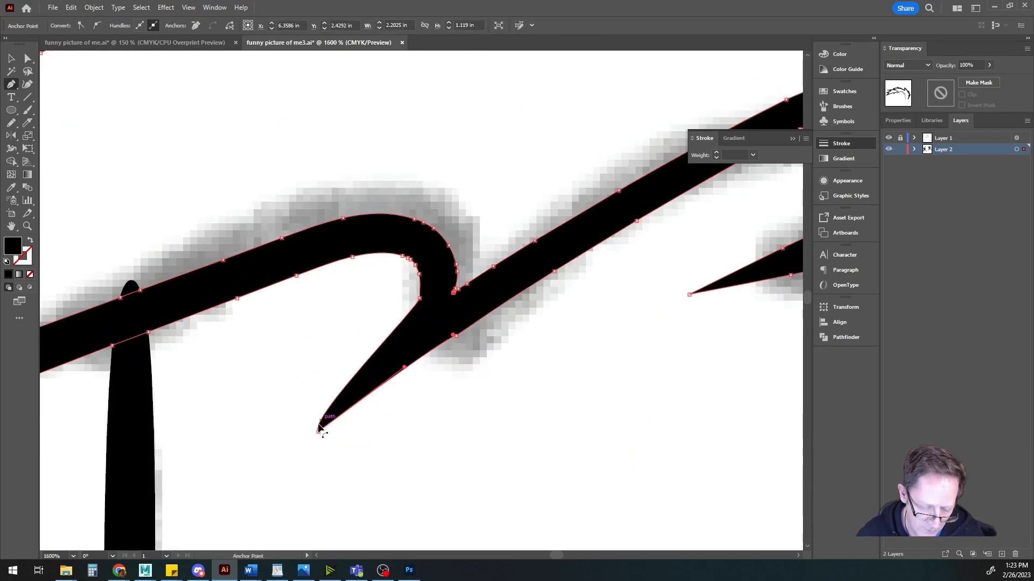
Step: Adjust the handles at the spike's tip and upper inner end so its inner edge forms a smooth curve
{"action": "left_click", "coordinate": [318, 431], "text": "ctrl"}
{"action": "left_click_drag", "start_coordinate": [308, 419], "coordinate": [389, 361]}
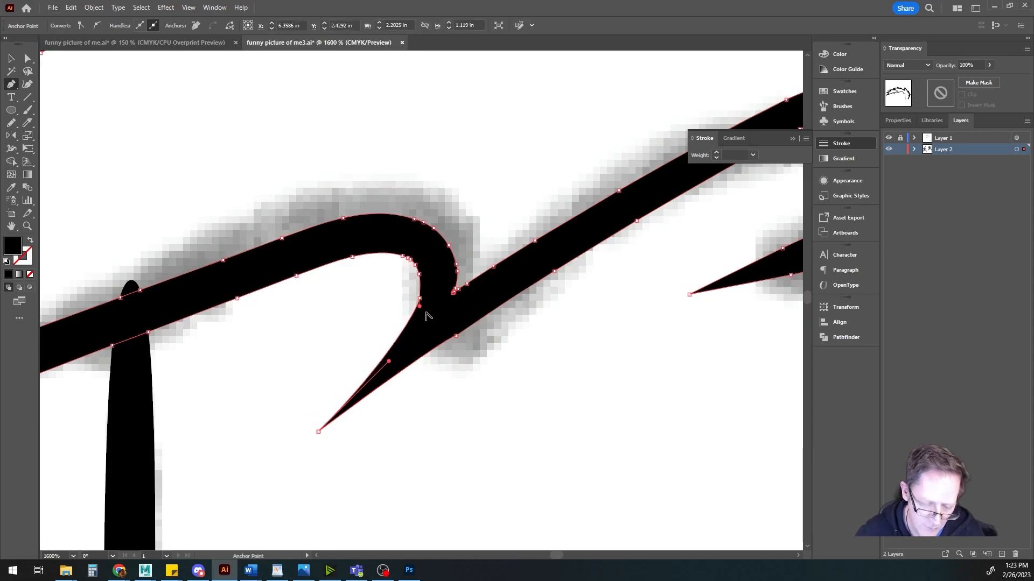
{"action": "left_click_drag", "start_coordinate": [420, 306], "coordinate": [405, 332]}
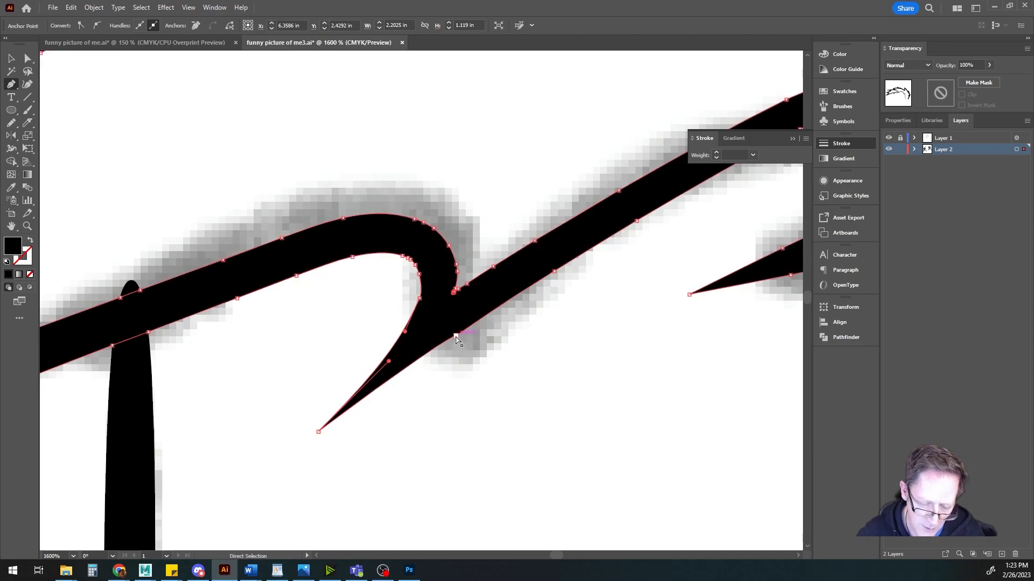
Step: Realign both handles of the anchor midway along the spike's lower edge to smooth out its kink
{"action": "left_click", "coordinate": [455, 335], "text": "ctrl"}
{"action": "scroll", "coordinate": [452, 360], "scroll_direction": "up", "scroll_amount": 2}
{"action": "scroll", "coordinate": [446, 367], "scroll_direction": "up", "scroll_amount": 3}
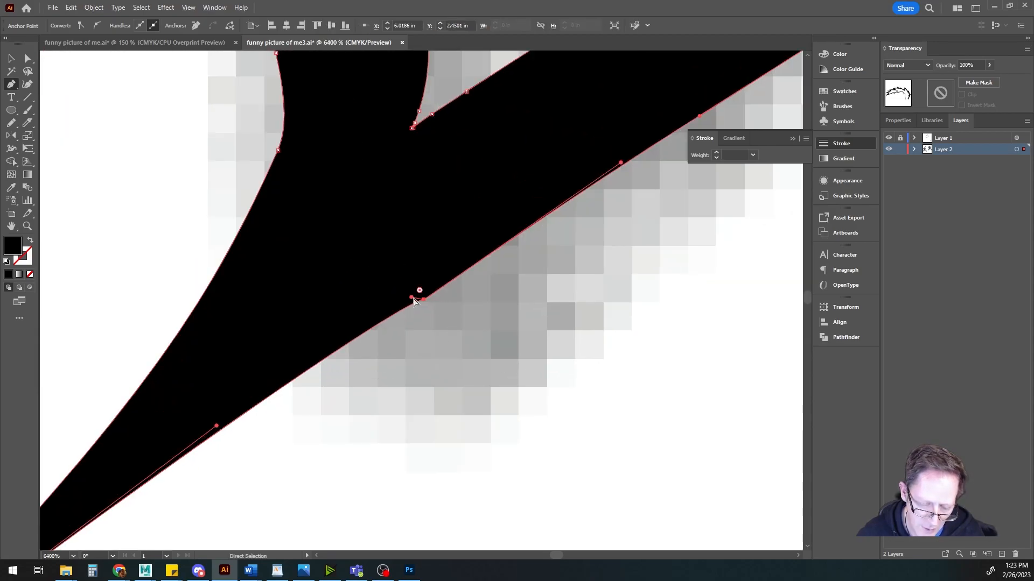
{"action": "left_click_drag", "start_coordinate": [413, 299], "coordinate": [357, 337]}
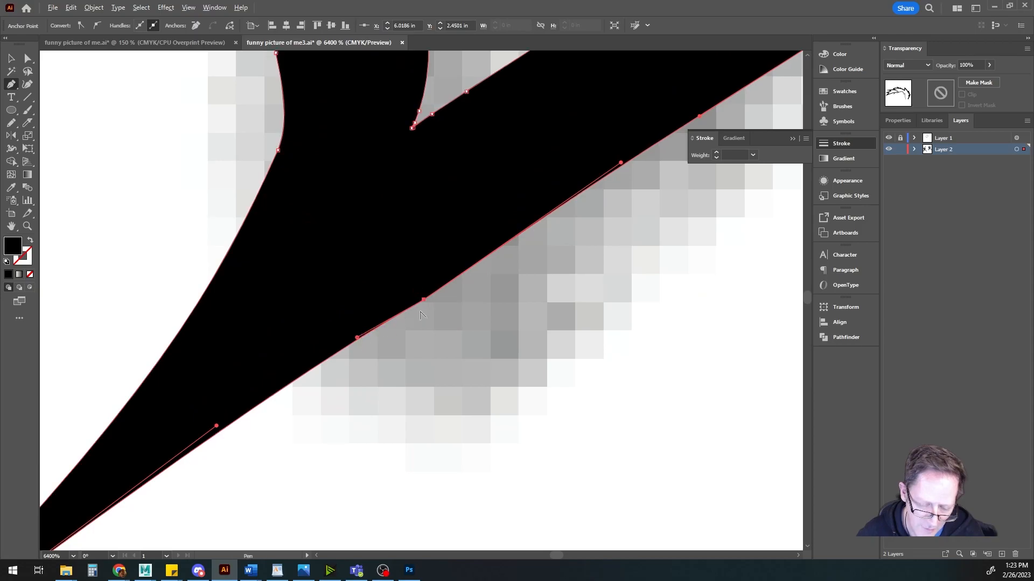
{"action": "left_click_drag", "start_coordinate": [424, 300], "coordinate": [353, 350]}
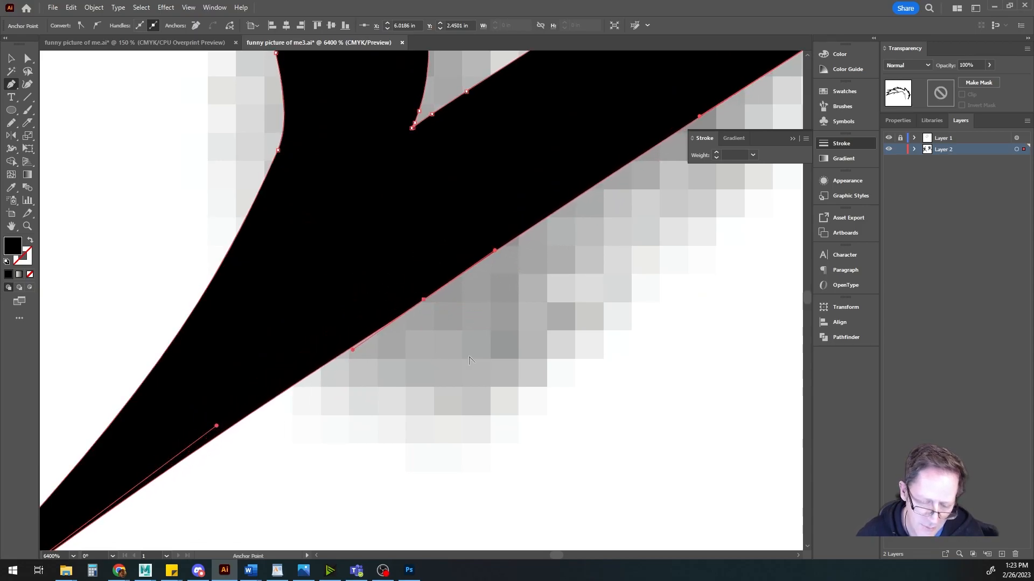
{"action": "scroll", "coordinate": [467, 362], "scroll_direction": "down", "scroll_amount": 6}
{"action": "scroll", "coordinate": [393, 367], "scroll_direction": "down", "scroll_amount": 1}
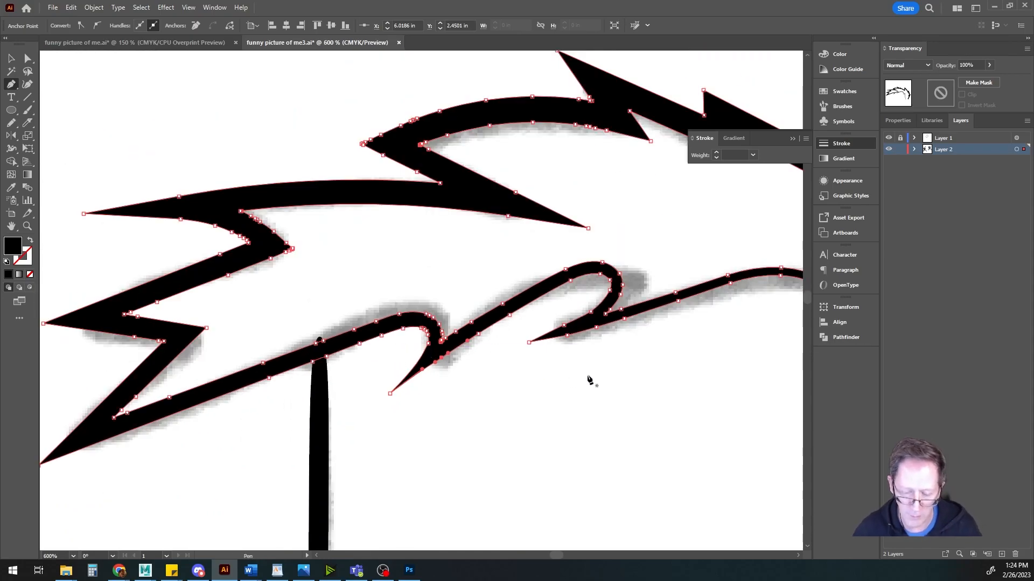
Step: Delete the surplus anchor on the lower edge of the neighbouring hair spike above the middle of the forehead
{"action": "scroll", "coordinate": [590, 380], "scroll_direction": "up", "scroll_amount": 6}
{"action": "scroll", "coordinate": [496, 272], "scroll_direction": "down", "scroll_amount": 1}
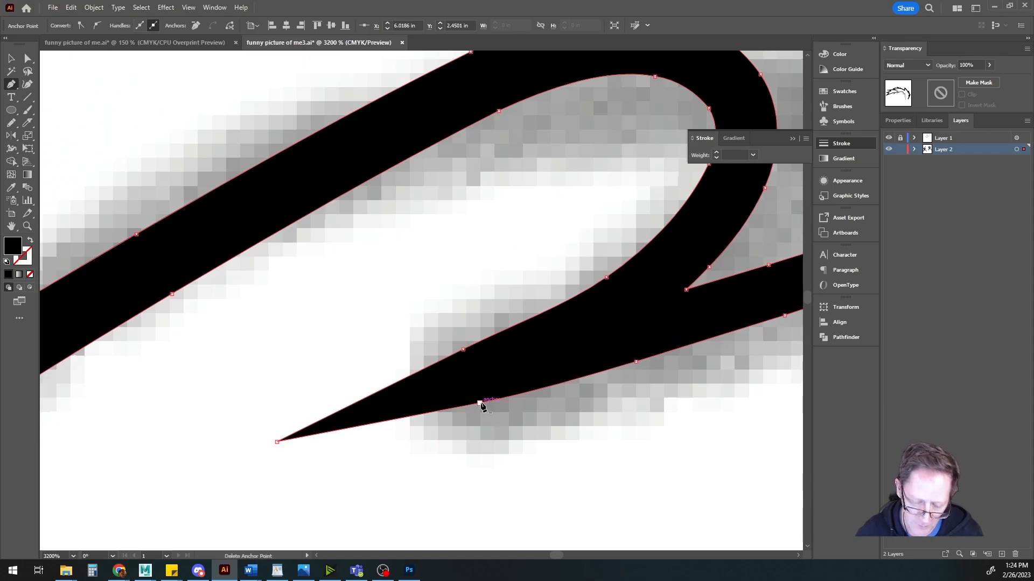
{"action": "left_click", "coordinate": [480, 404]}
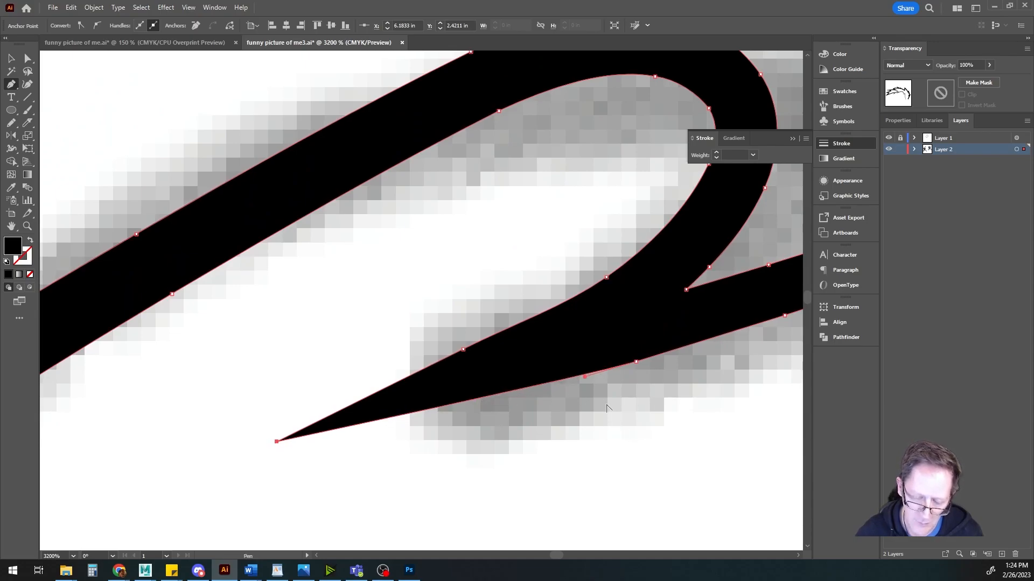
Step: Inspect the remaining hair outline from the forehead across to the back of the head and the ear
{"action": "scroll", "coordinate": [636, 435], "scroll_direction": "down", "scroll_amount": 5}
{"action": "left_click_drag", "start_coordinate": [403, 382], "coordinate": [326, 386]}
{"action": "left_click_drag", "start_coordinate": [518, 309], "coordinate": [372, 266]}
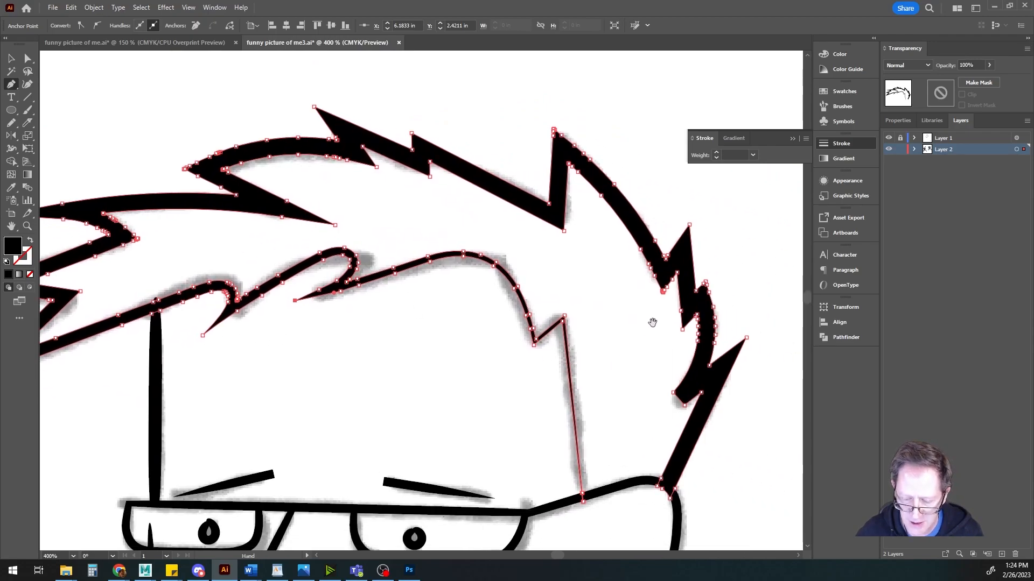
{"action": "left_click_drag", "start_coordinate": [607, 438], "coordinate": [535, 385]}
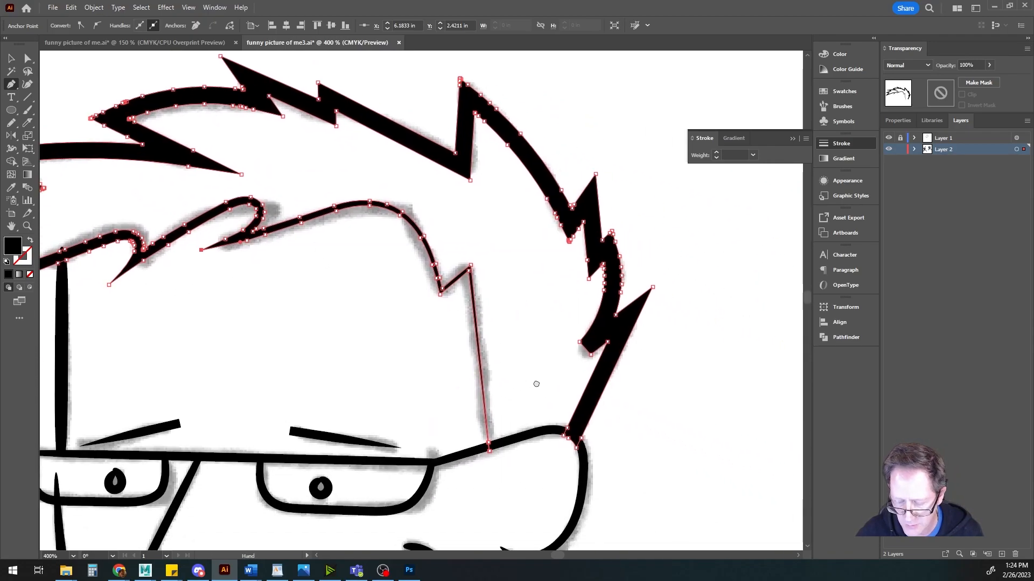
{"action": "scroll", "coordinate": [544, 406], "scroll_direction": "up", "scroll_amount": 3}
{"action": "left_click_drag", "start_coordinate": [570, 326], "coordinate": [444, 459]}
{"action": "scroll", "coordinate": [491, 421], "scroll_direction": "down", "scroll_amount": 5}
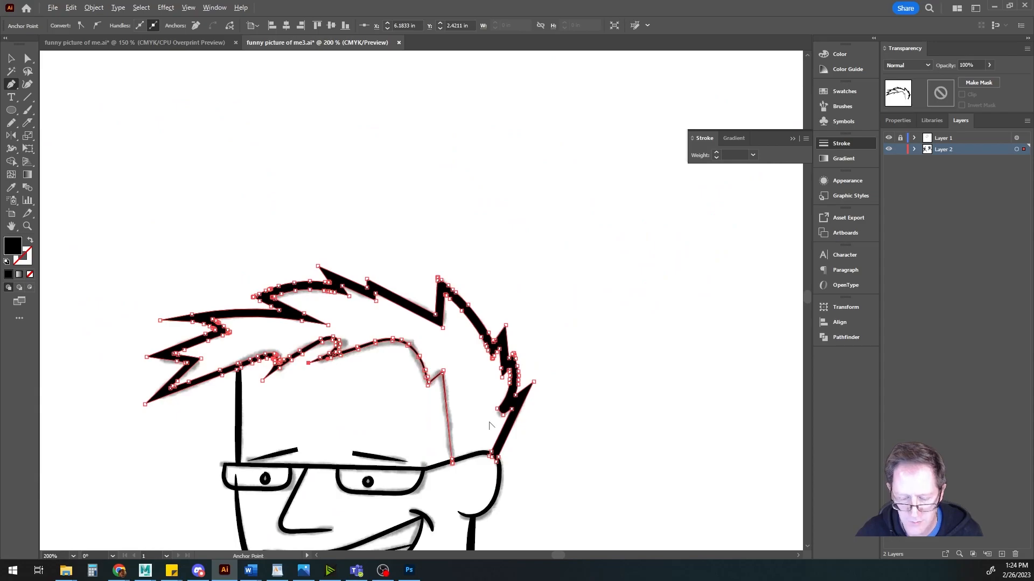
Step: Add an anchor point on the blunt hair end above the ear and pull it out into a sharp spike
{"action": "left_click", "coordinate": [597, 424], "text": "ctrl"}
{"action": "scroll", "coordinate": [597, 427], "scroll_direction": "down", "scroll_amount": 2}
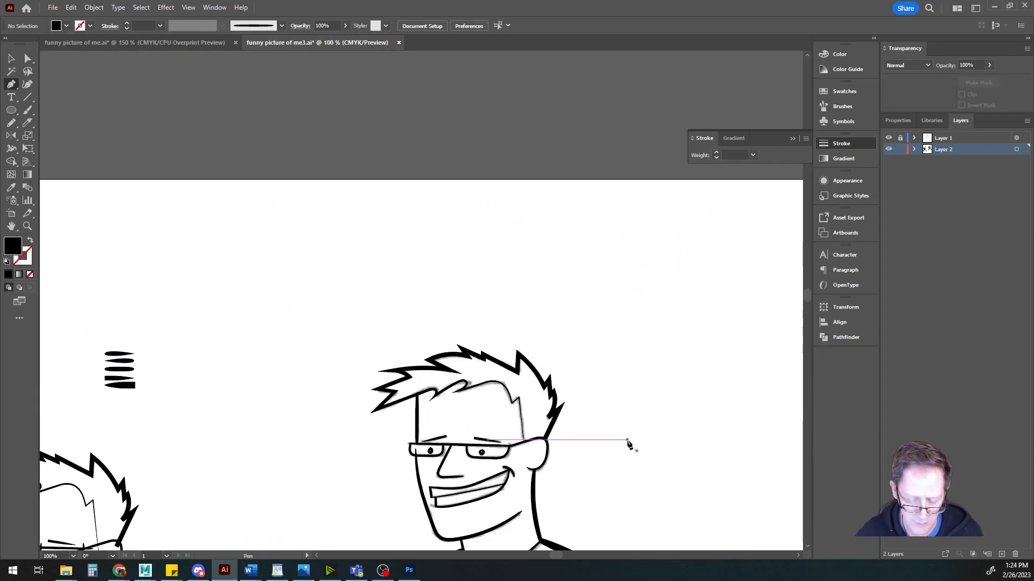
{"action": "scroll", "coordinate": [611, 446], "scroll_direction": "up", "scroll_amount": 4}
{"action": "scroll", "coordinate": [580, 415], "scroll_direction": "up", "scroll_amount": 3}
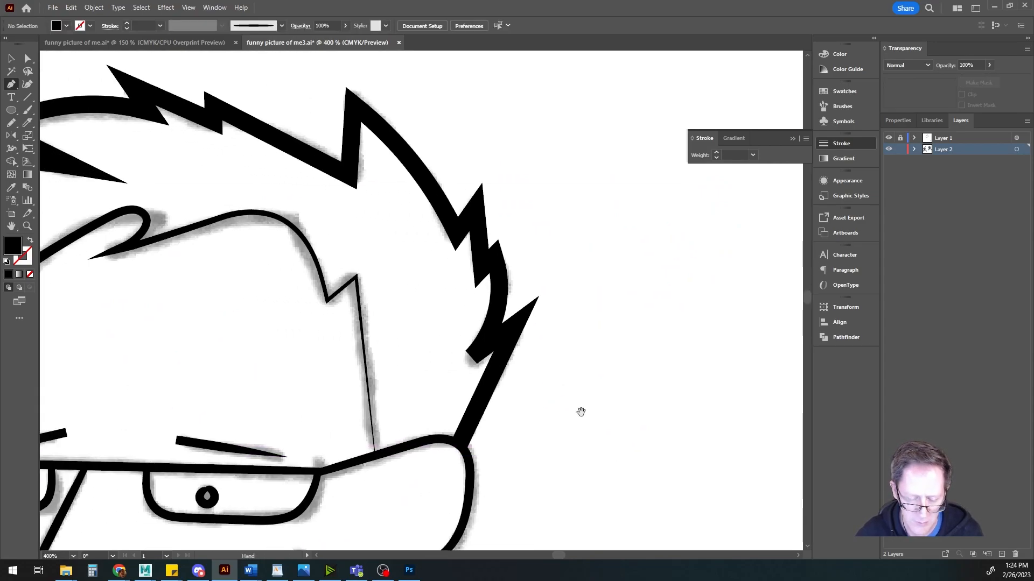
{"action": "left_click_drag", "start_coordinate": [522, 387], "coordinate": [571, 392]}
{"action": "left_click", "coordinate": [518, 323], "text": "ctrl"}
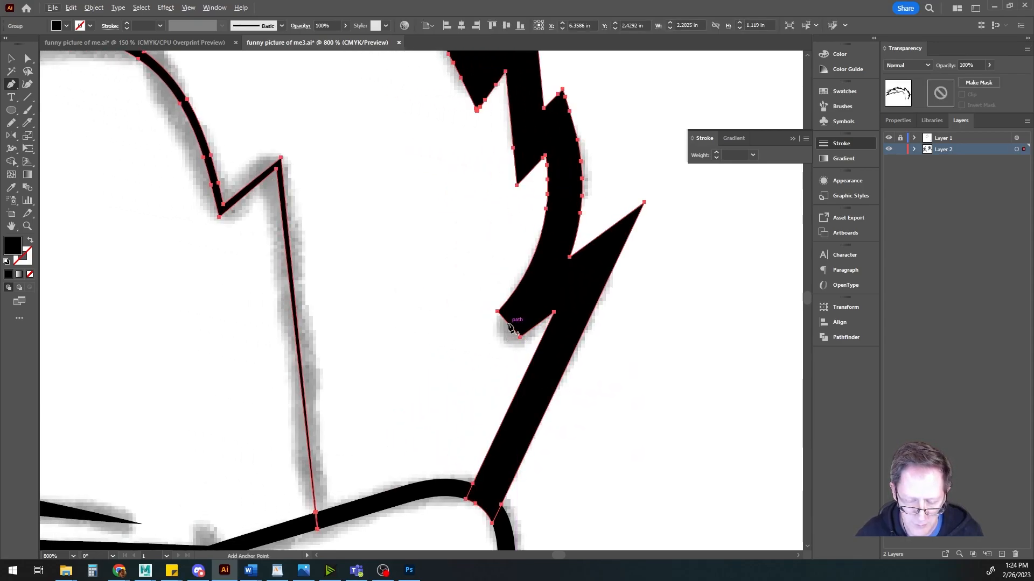
{"action": "left_click", "coordinate": [508, 324]}
{"action": "left_click_drag", "start_coordinate": [510, 326], "coordinate": [439, 370]}
Step: Curve the lower edge of the new hair spike and smooth its upper edge into the hair outline
{"action": "left_click_drag", "start_coordinate": [520, 340], "coordinate": [496, 353]}
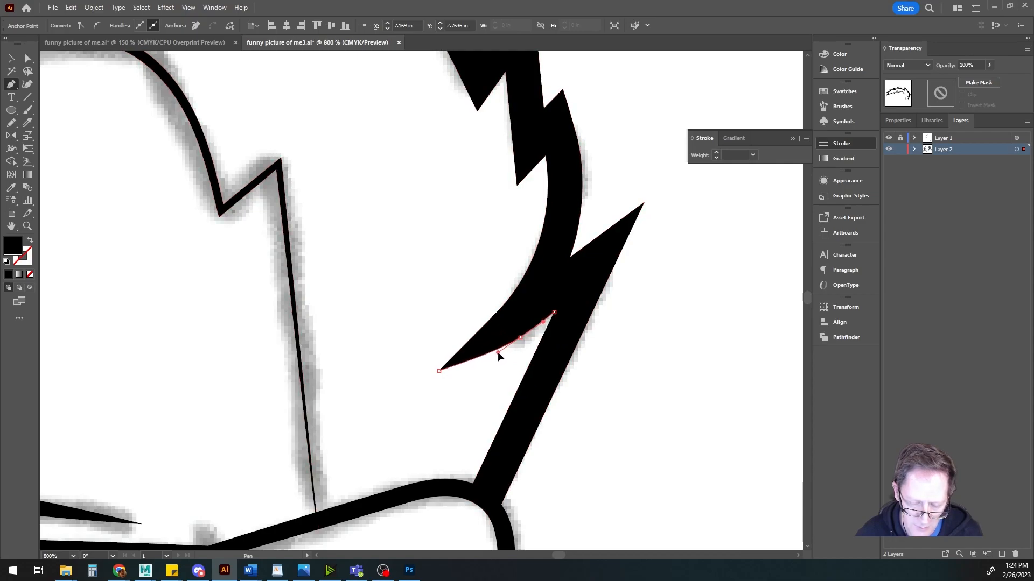
{"action": "left_click_drag", "start_coordinate": [497, 312], "coordinate": [512, 295], "text": "alt"}
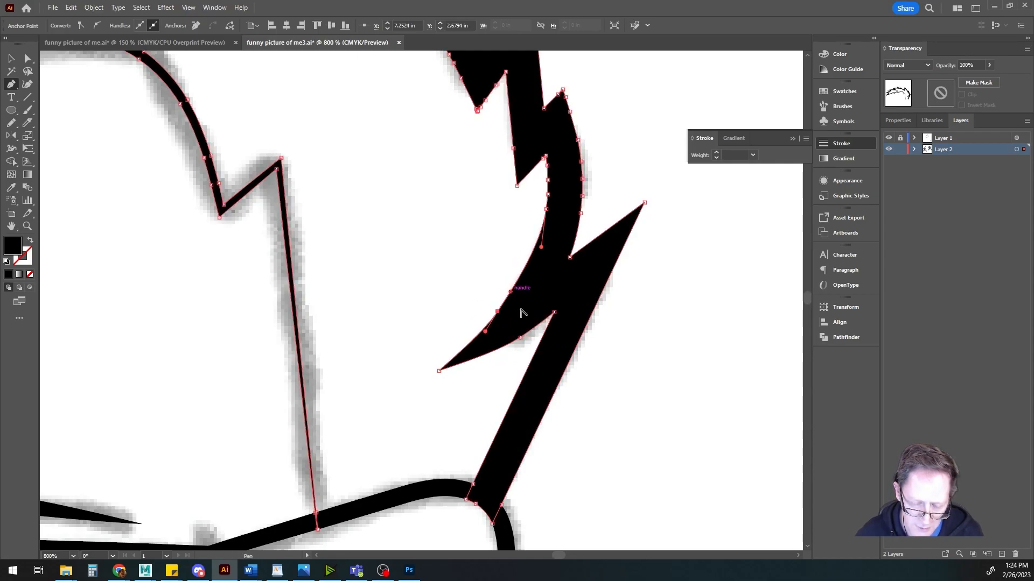
{"action": "scroll", "coordinate": [565, 380], "scroll_direction": "down", "scroll_amount": 4, "text": "alt"}
{"action": "left_click", "coordinate": [613, 383], "text": "ctrl"}
Step: Trim the tip of the vertical forehead line that sticks out above the hairline using the Shape Builder tool
{"action": "key", "text": "space"}
{"action": "left_click_drag", "start_coordinate": [411, 396], "coordinate": [463, 379]}
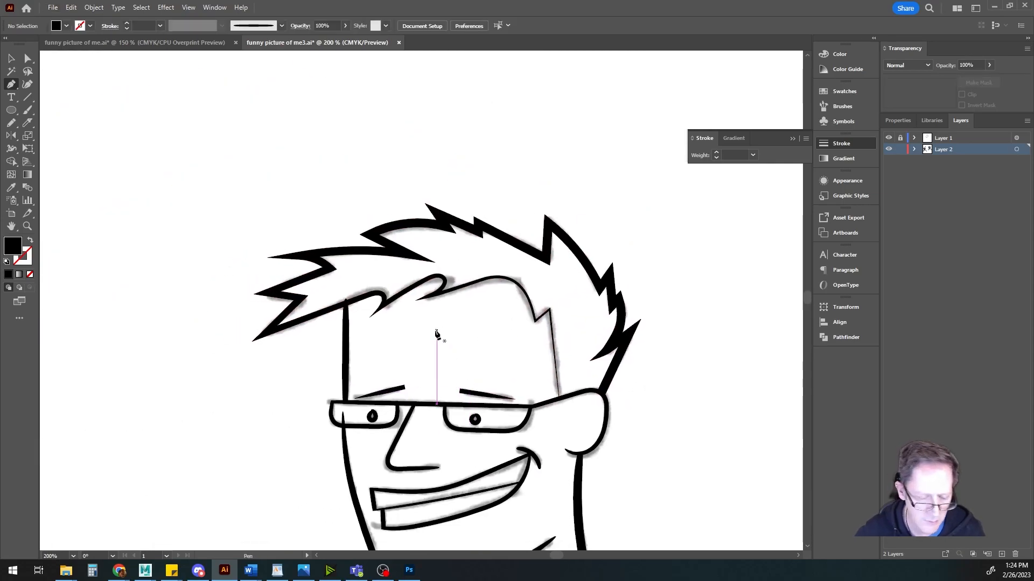
{"action": "scroll", "coordinate": [386, 344], "scroll_direction": "up", "scroll_amount": 4, "text": "alt"}
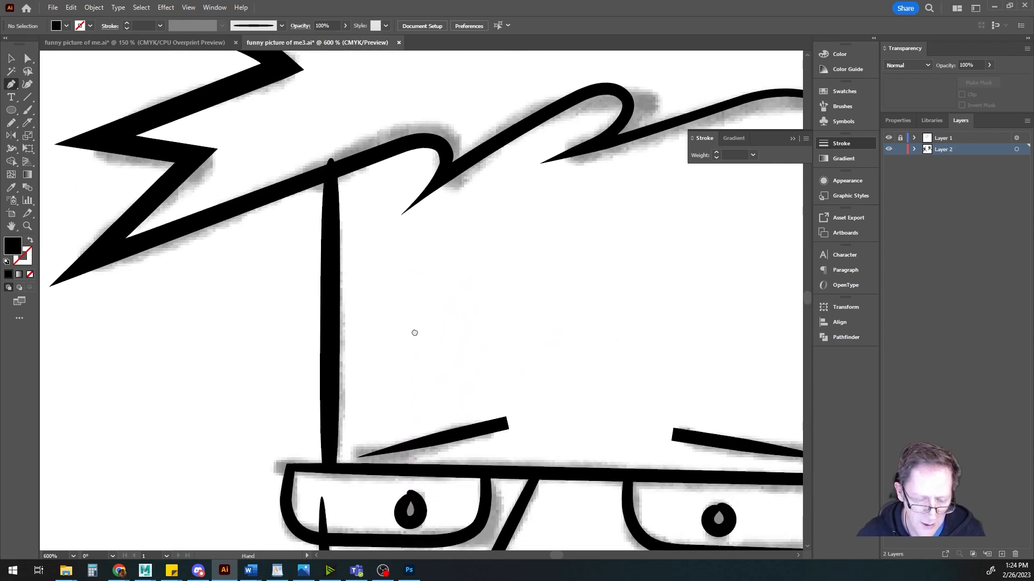
{"action": "key", "text": "v"}
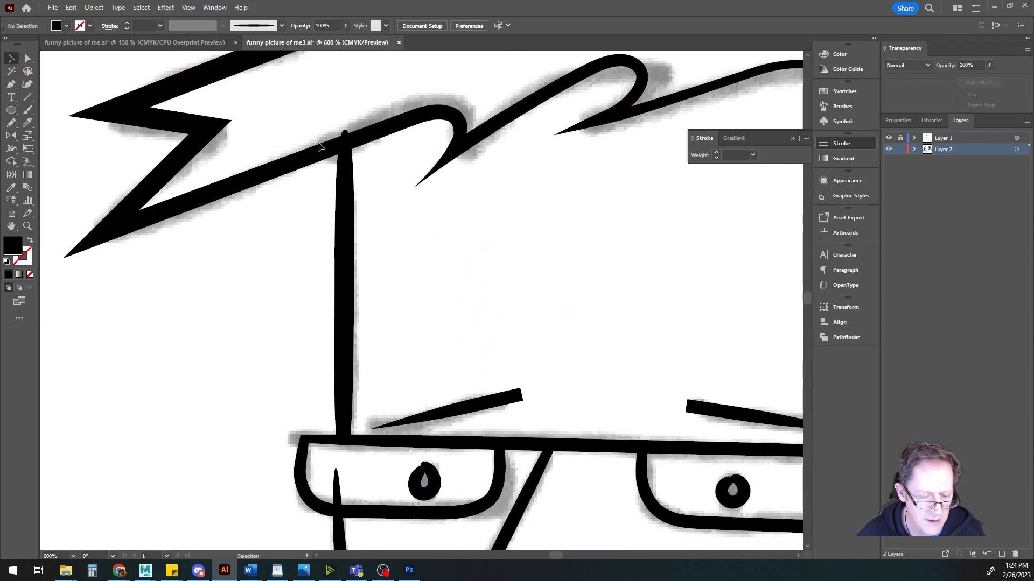
{"action": "left_click", "coordinate": [392, 349]}
{"action": "left_click_drag", "start_coordinate": [254, 400], "coordinate": [413, 491]}
{"action": "left_click", "coordinate": [432, 491]}
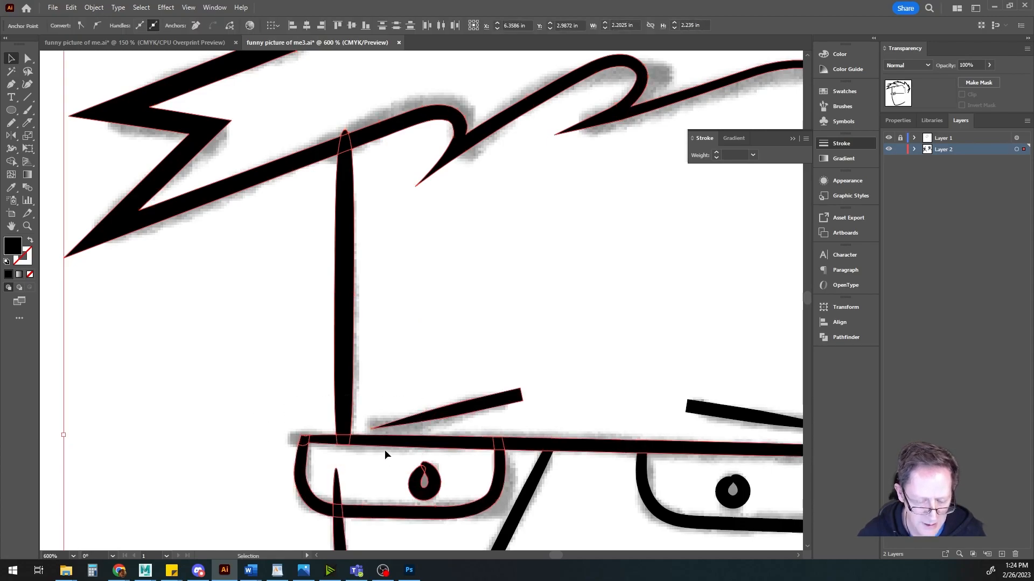
{"action": "scroll", "coordinate": [383, 447], "scroll_direction": "down", "scroll_amount": 1}
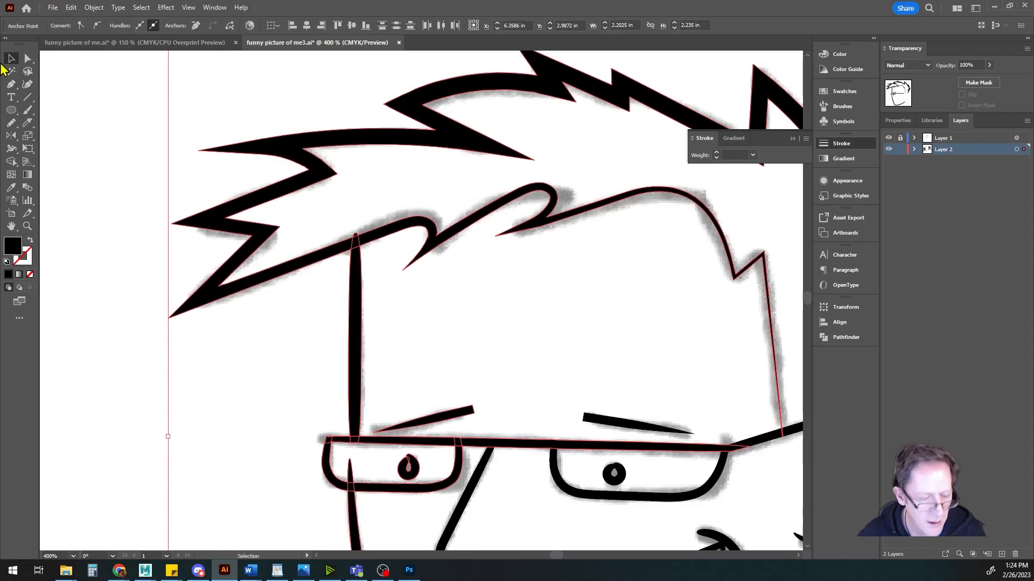
{"action": "left_click", "coordinate": [11, 161]}
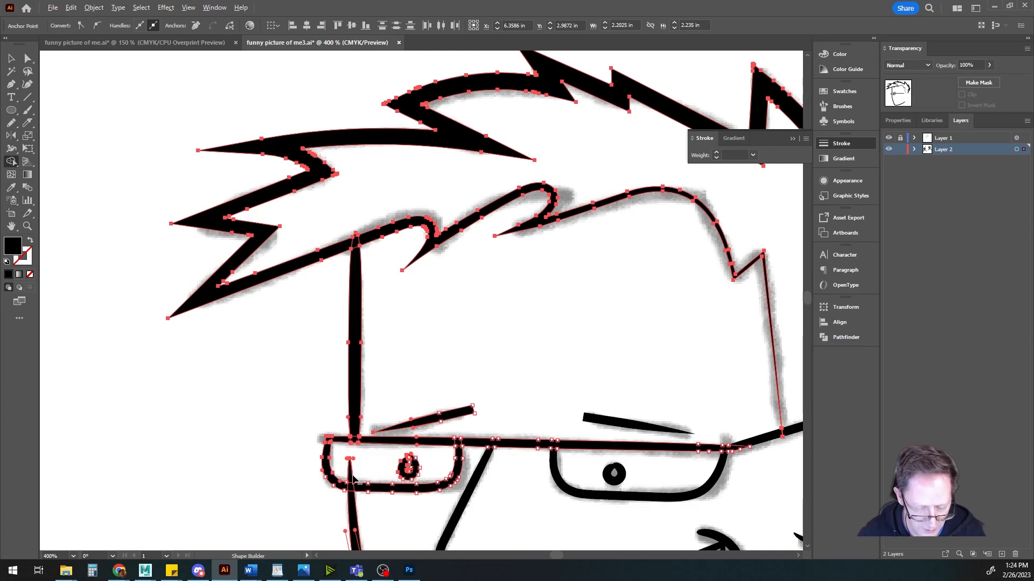
{"action": "scroll", "coordinate": [362, 318], "scroll_direction": "up", "scroll_amount": 3}
{"action": "scroll", "coordinate": [361, 315], "scroll_direction": "up", "scroll_amount": 4}
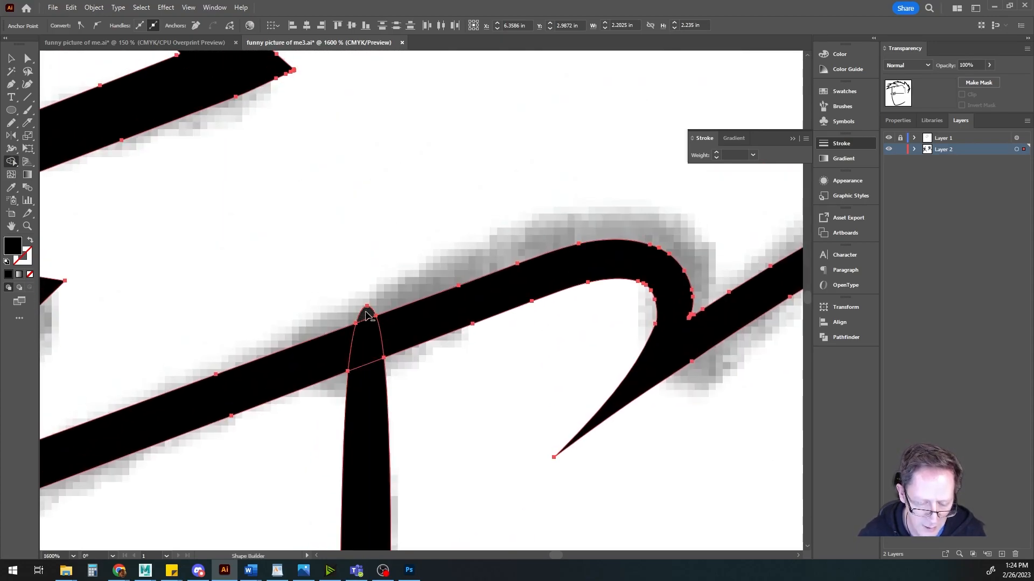
{"action": "left_click", "coordinate": [366, 315], "text": "alt"}
Step: Deselect the artwork and save the document
{"action": "scroll", "coordinate": [447, 381], "scroll_direction": "down", "scroll_amount": 7}
{"action": "left_click_drag", "start_coordinate": [508, 470], "coordinate": [342, 260]}
{"action": "scroll", "coordinate": [397, 350], "scroll_direction": "down", "scroll_amount": 1}
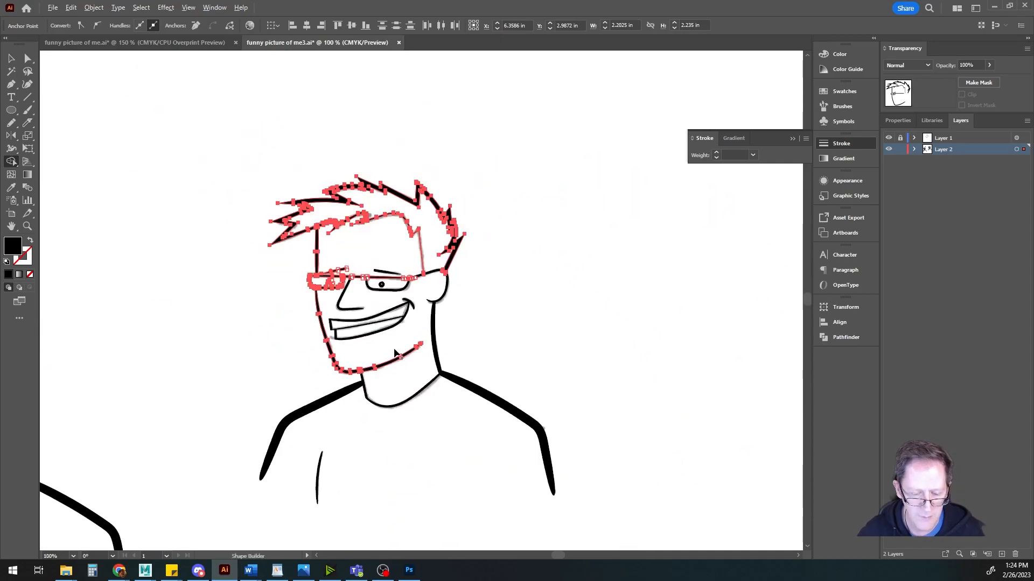
{"action": "left_click", "coordinate": [206, 316], "text": "ctrl"}
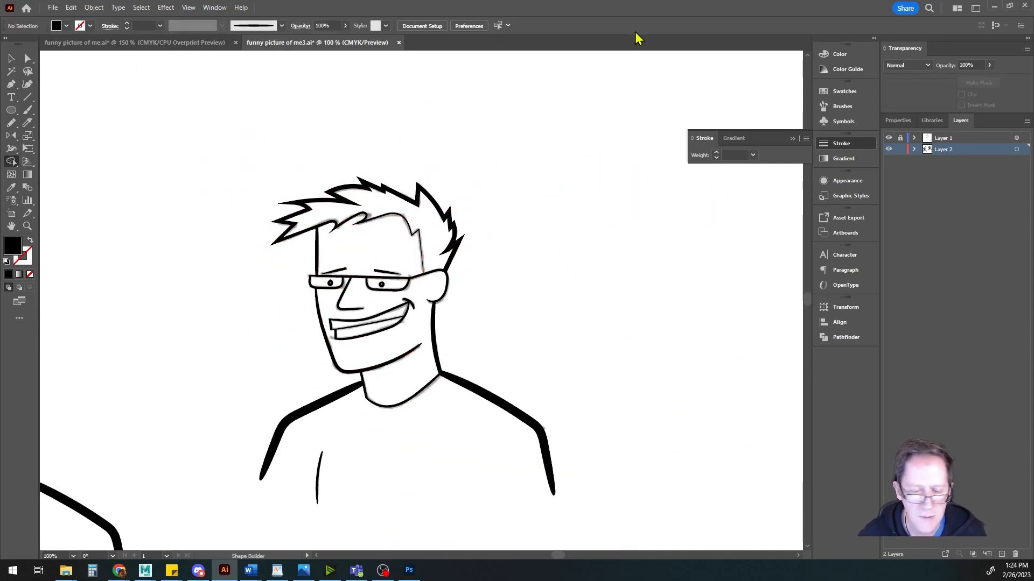
{"action": "key", "text": "ctrl+s"}
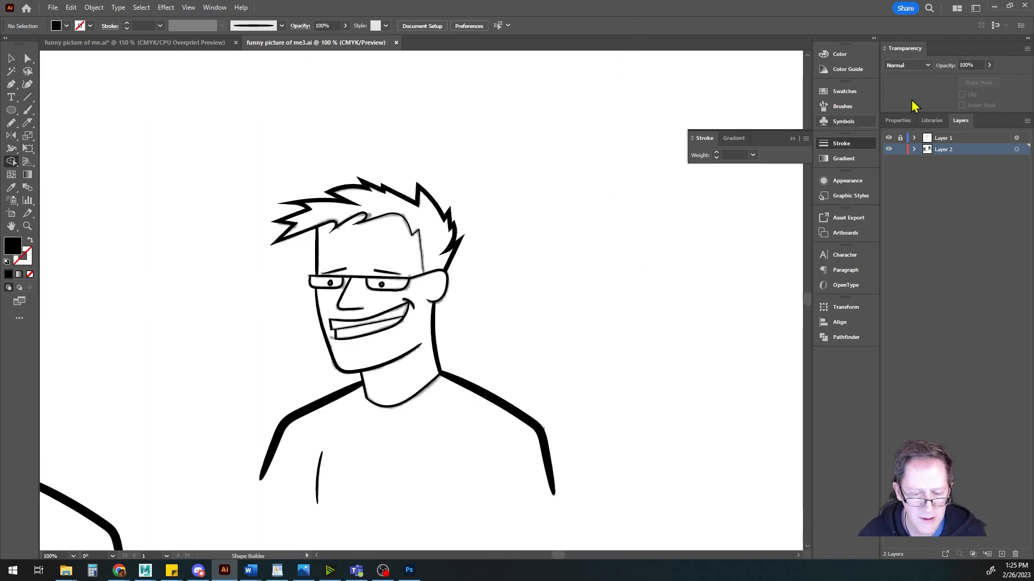
Step: Hide Layer 1 so only the inked line art on Layer 2 shows
{"action": "left_click", "coordinate": [889, 138]}
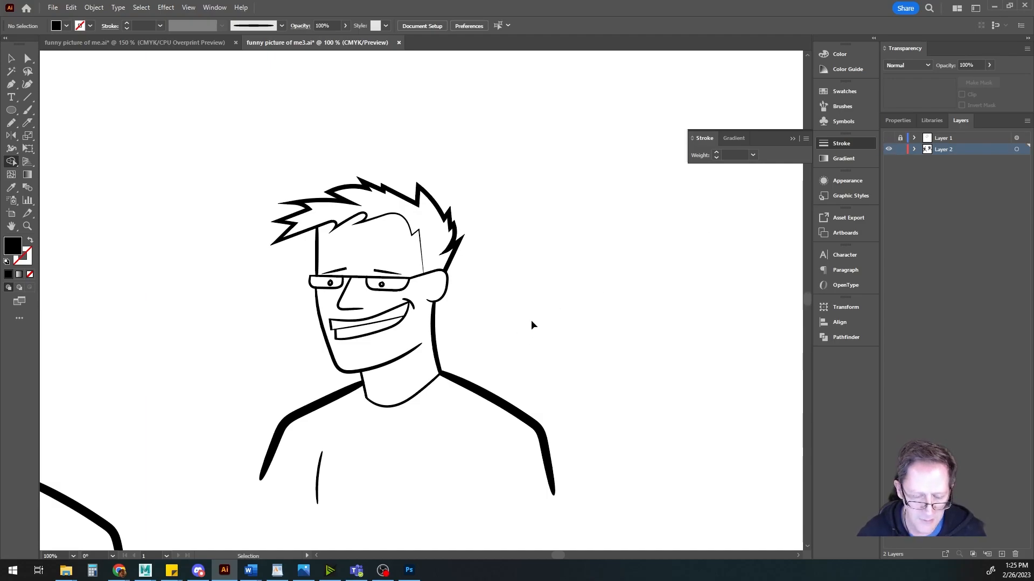
{"action": "scroll", "coordinate": [544, 338], "scroll_direction": "up", "scroll_amount": 3}
{"action": "scroll", "coordinate": [543, 338], "scroll_direction": "down", "scroll_amount": 3}
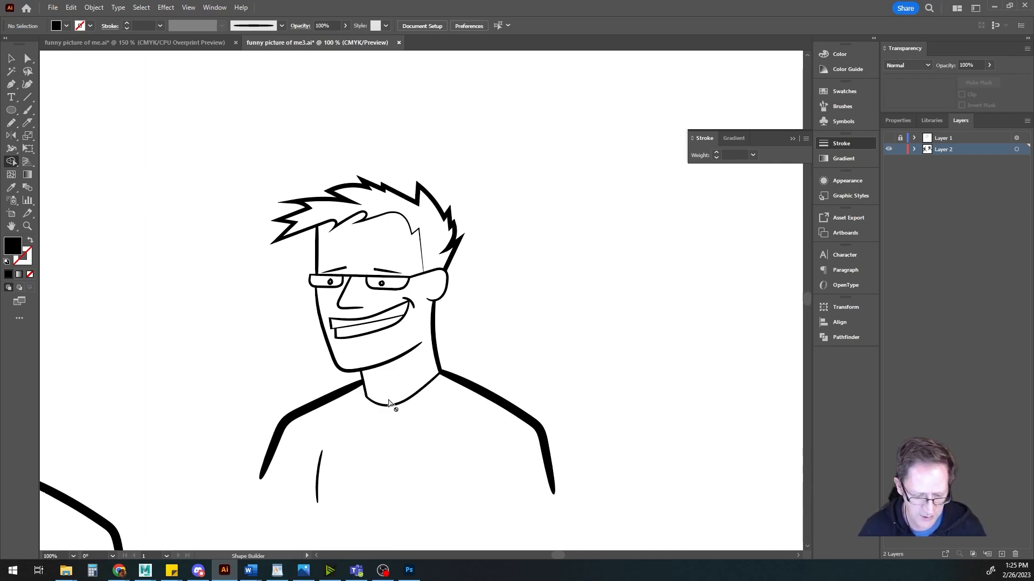
Step: Select the whole portrait, turn it into a Live Paint group and fill the forehead with a tan swatch
{"action": "left_click", "coordinate": [12, 58]}
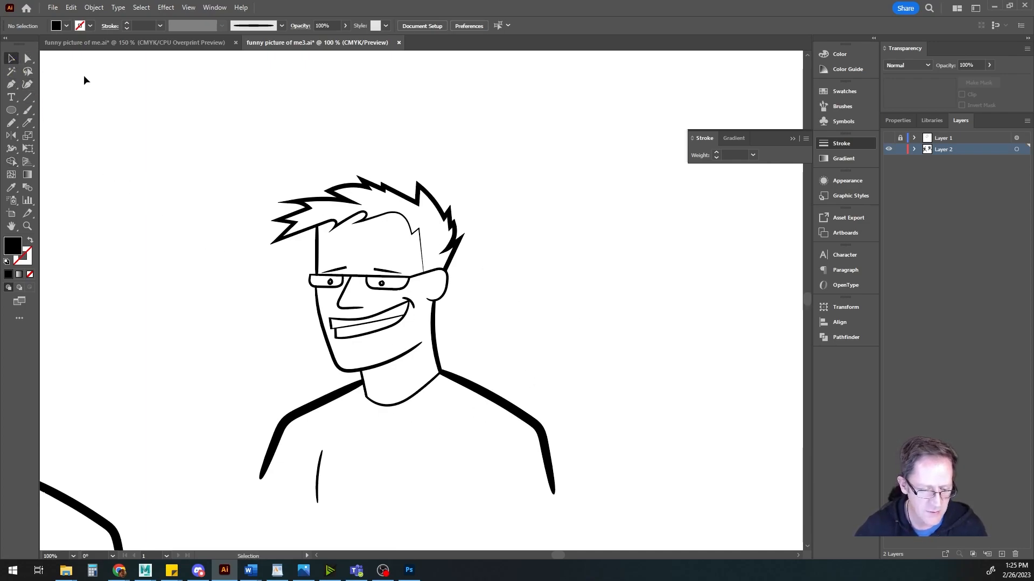
{"action": "left_click_drag", "start_coordinate": [186, 138], "coordinate": [625, 525]}
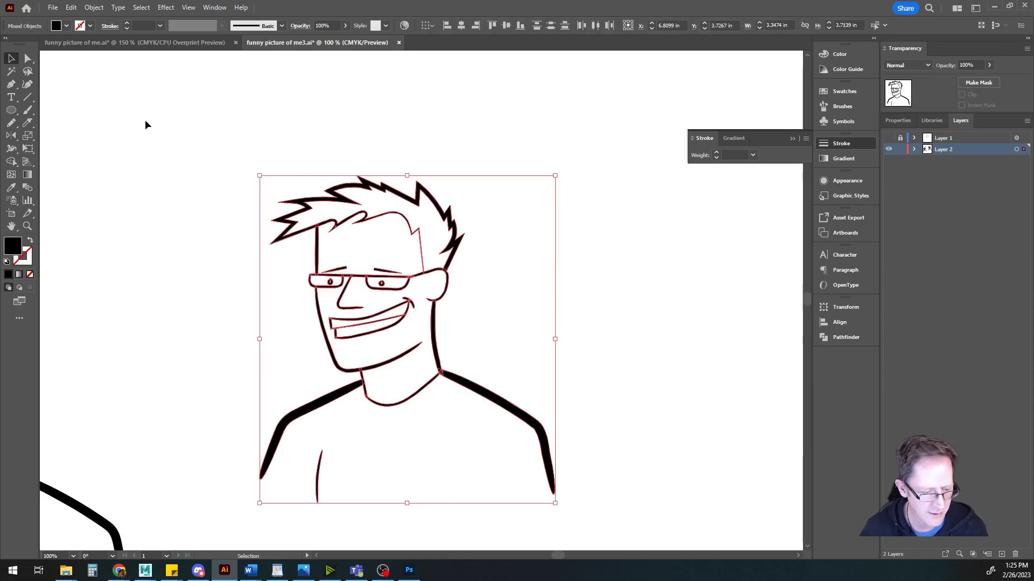
{"action": "left_click", "coordinate": [12, 161]}
{"action": "left_click", "coordinate": [80, 175]}
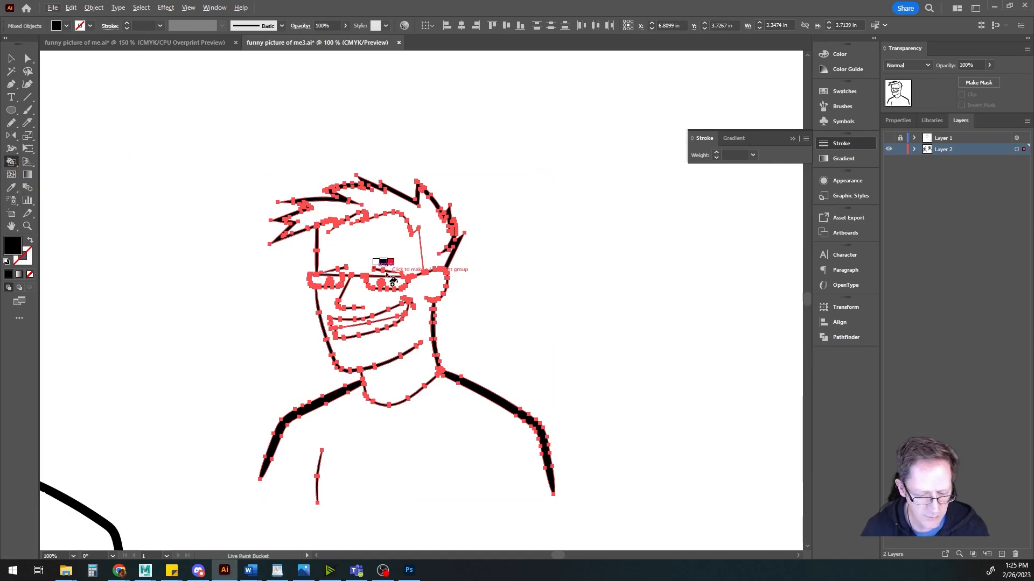
{"action": "scroll", "coordinate": [371, 251], "scroll_direction": "up", "scroll_amount": 2}
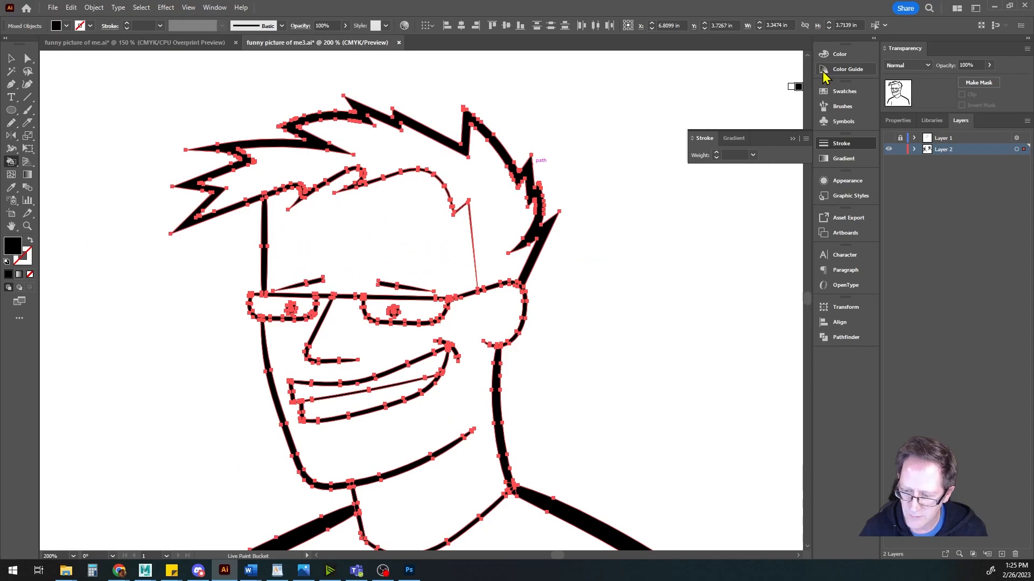
{"action": "left_click", "coordinate": [837, 91]}
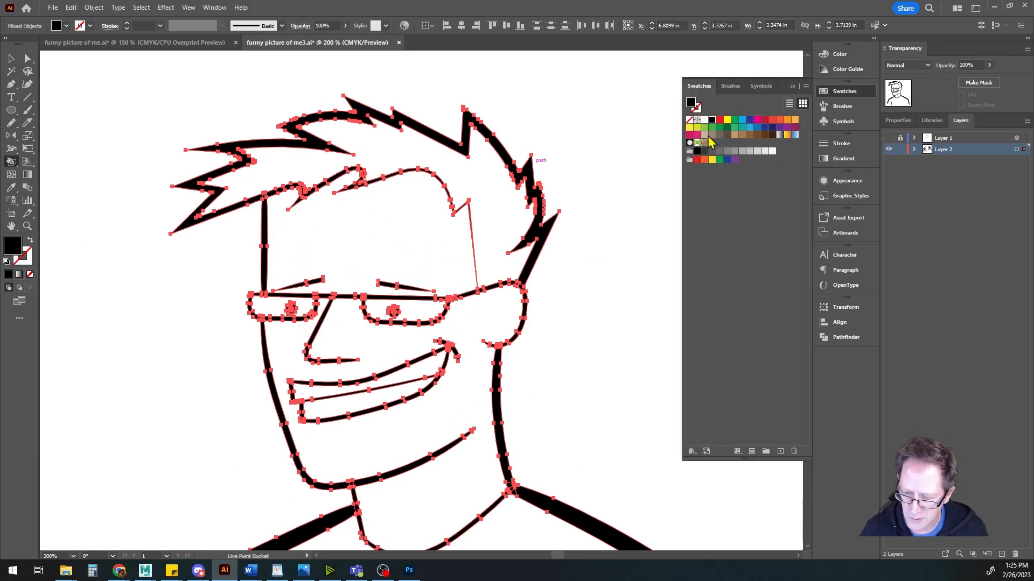
{"action": "left_click", "coordinate": [707, 136]}
{"action": "left_click", "coordinate": [368, 252]}
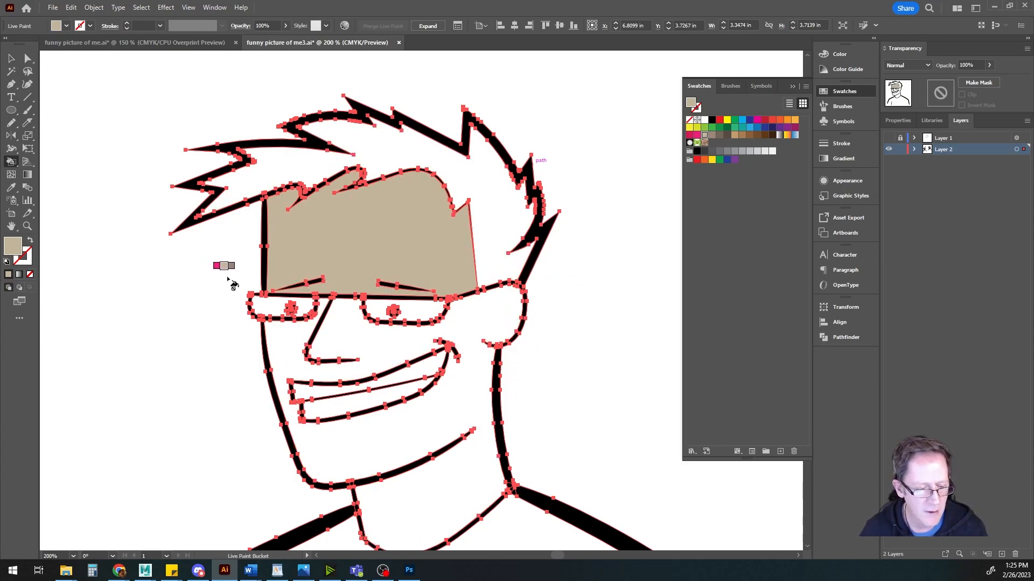
Step: Fill the rest of the face, the ear and the neck with the same tan using Live Paint Bucket
{"action": "right_click", "coordinate": [12, 169]}
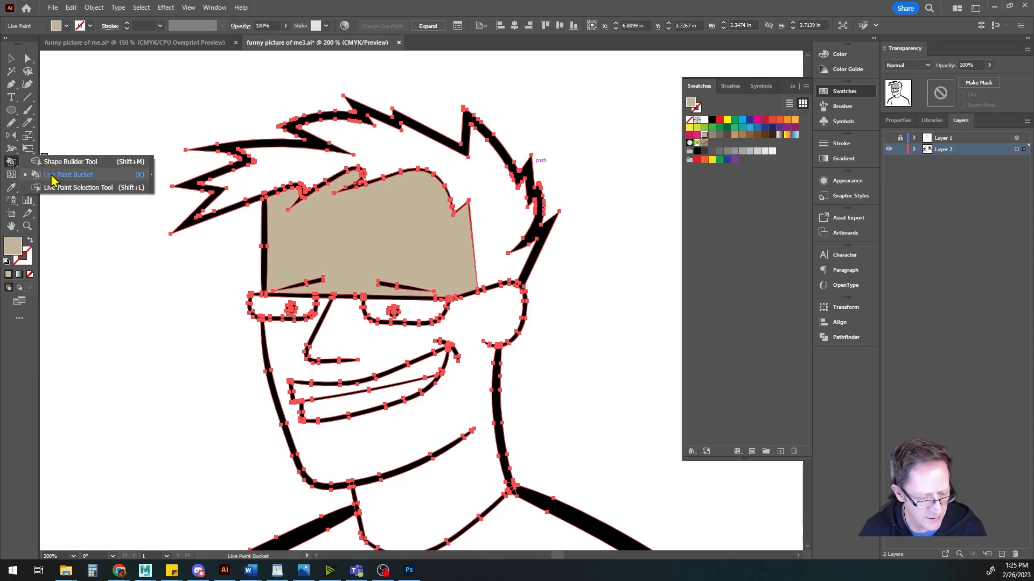
{"action": "left_click", "coordinate": [53, 178]}
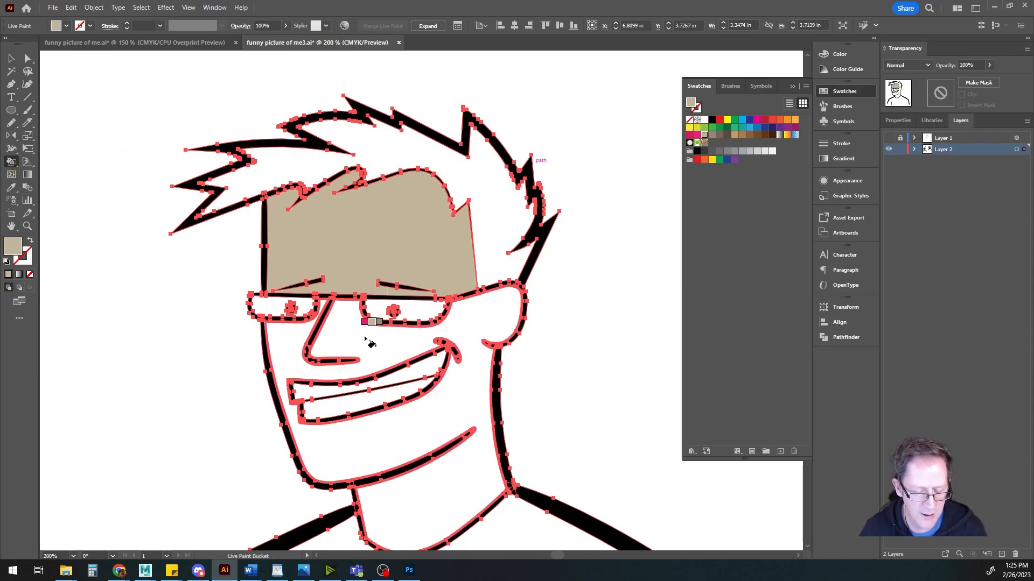
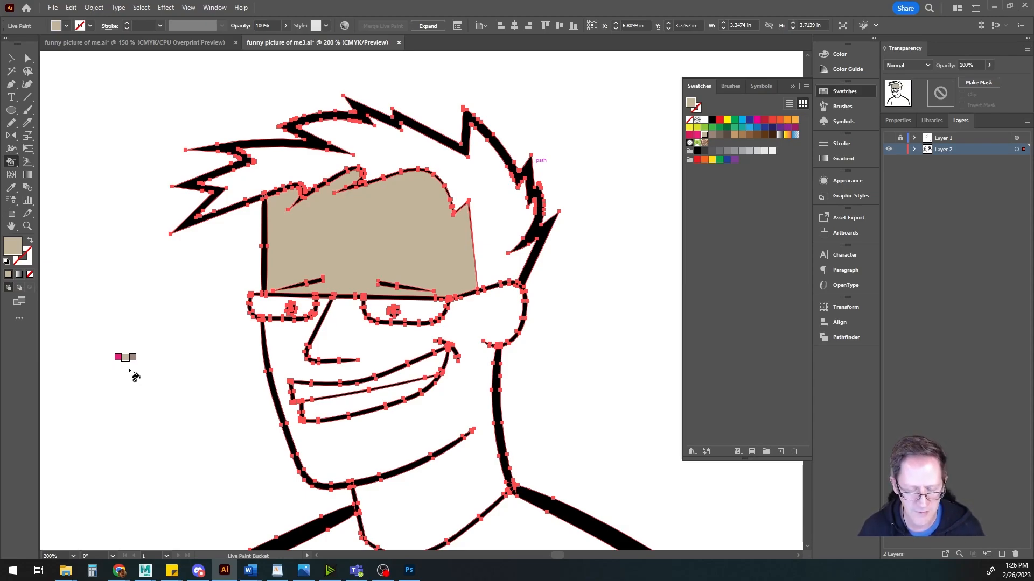
{"action": "left_click", "coordinate": [295, 375]}
{"action": "key", "text": "ctrl+minus"}
{"action": "scroll", "coordinate": [354, 313], "scroll_direction": "down", "scroll_amount": 5}
{"action": "left_click_drag", "start_coordinate": [354, 313], "coordinate": [341, 415]}
{"action": "scroll", "coordinate": [211, 333], "scroll_direction": "up", "scroll_amount": 1}
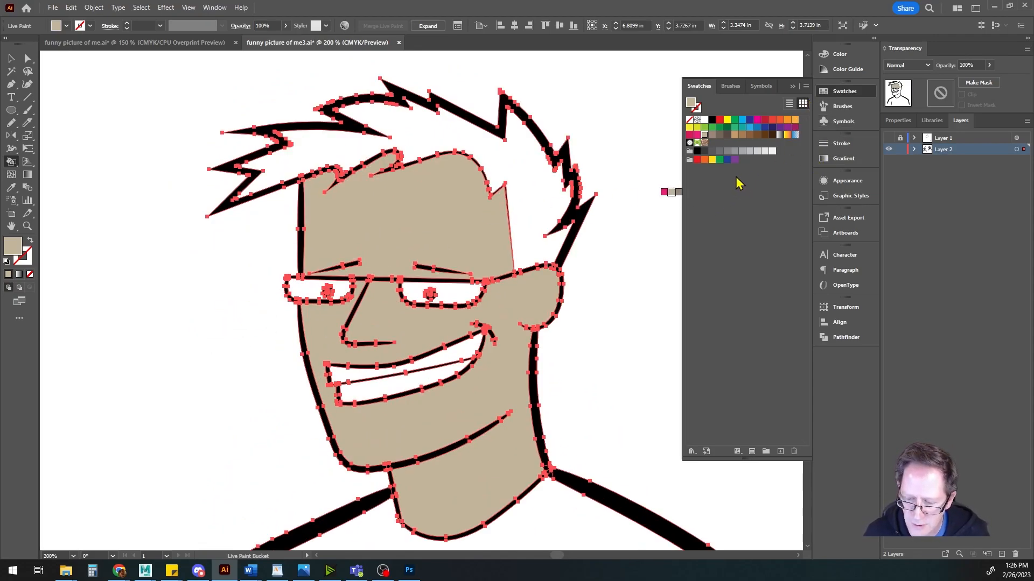
Step: Fill the hair with a medium brown swatch using Live Paint Bucket and deselect the artwork
{"action": "left_click", "coordinate": [758, 135]}
{"action": "left_click", "coordinate": [424, 142]}
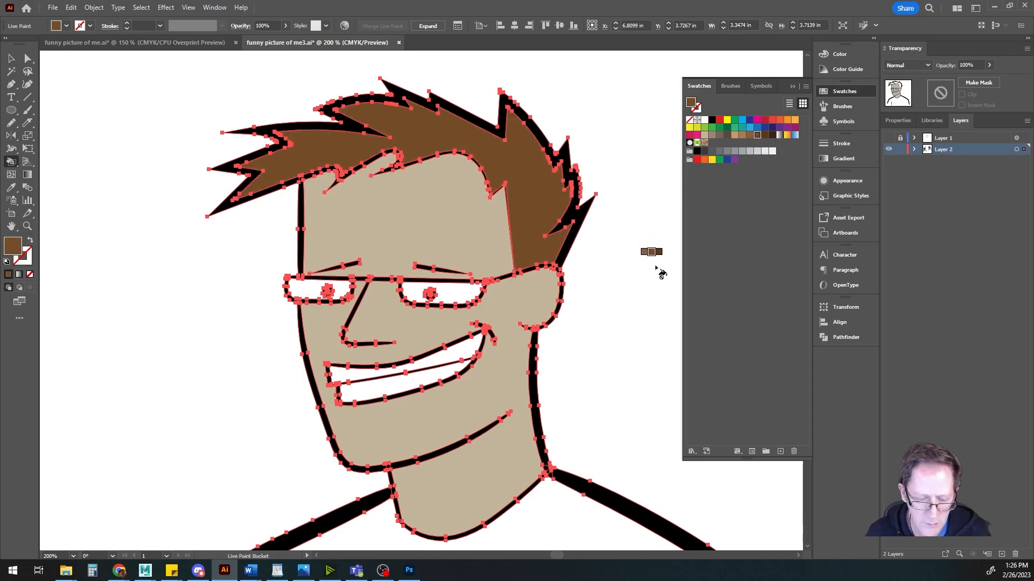
{"action": "left_click", "coordinate": [11, 58]}
{"action": "key", "text": "ctrl+1"}
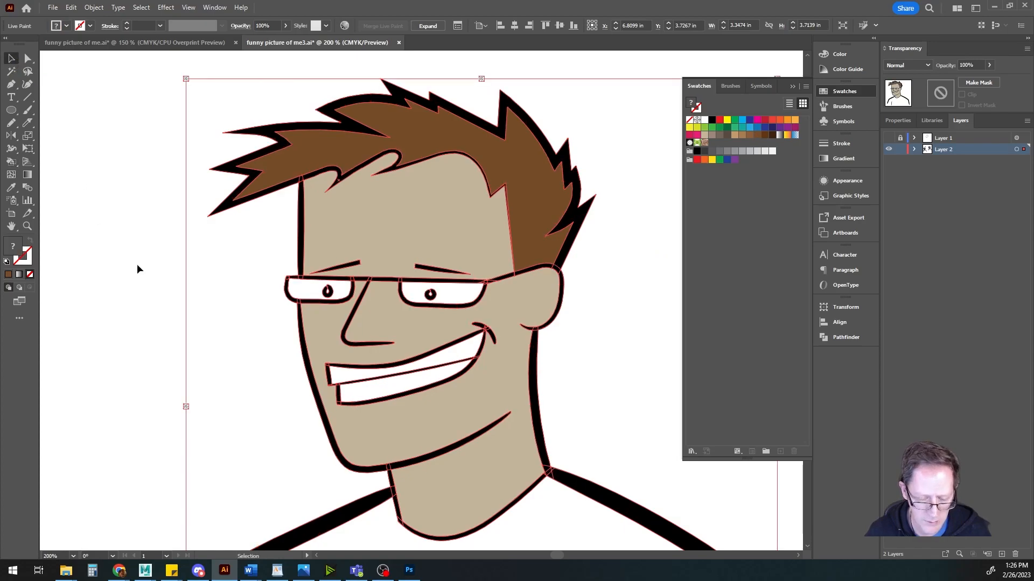
{"action": "left_click", "coordinate": [145, 269]}
{"action": "left_click_drag", "start_coordinate": [368, 352], "coordinate": [437, 312]}
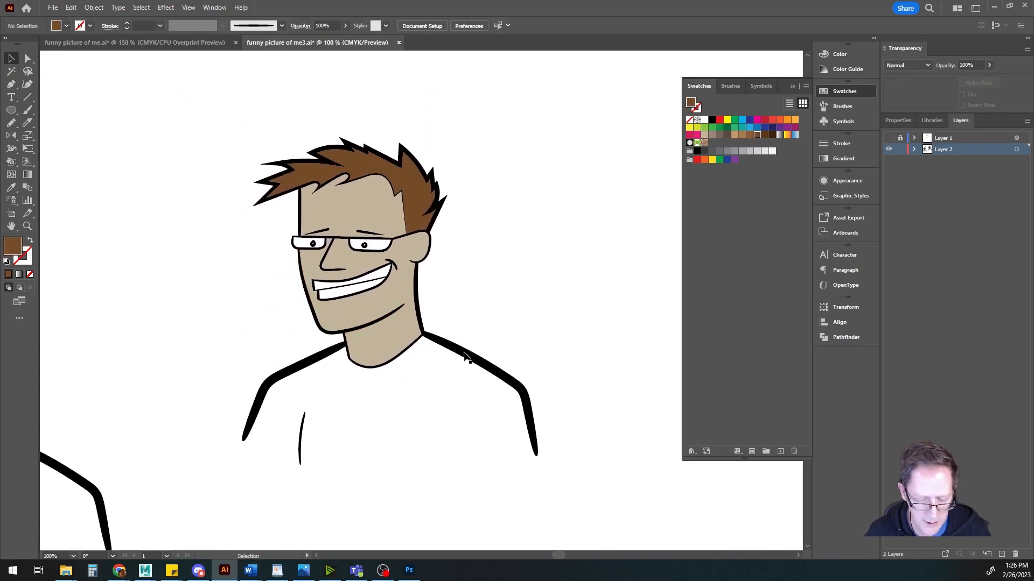
Step: Start a brown-filled Pen tool shirt shape, tracing the left shoulder line from the neck down to the end of the sleeve
{"action": "scroll", "coordinate": [431, 420], "scroll_direction": "up", "scroll_amount": 1}
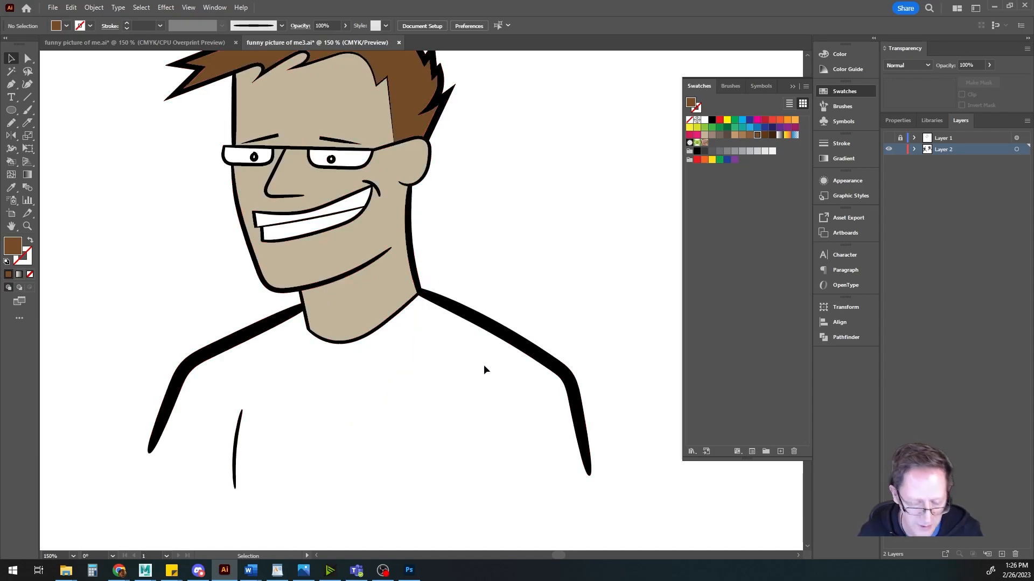
{"action": "scroll", "coordinate": [389, 354], "scroll_direction": "up", "scroll_amount": 3}
{"action": "scroll", "coordinate": [389, 354], "scroll_direction": "down", "scroll_amount": 3}
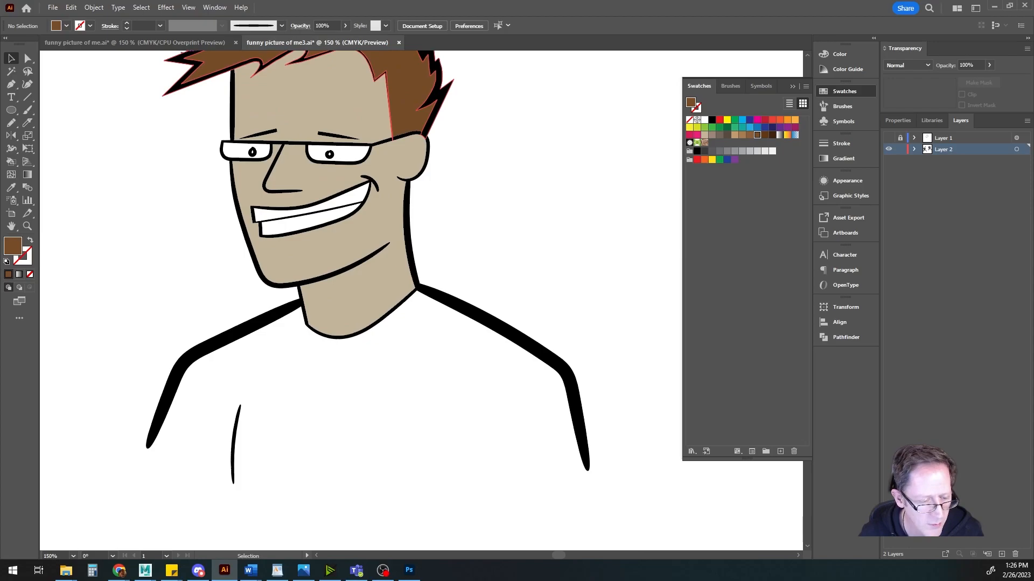
{"action": "key", "text": "p"}
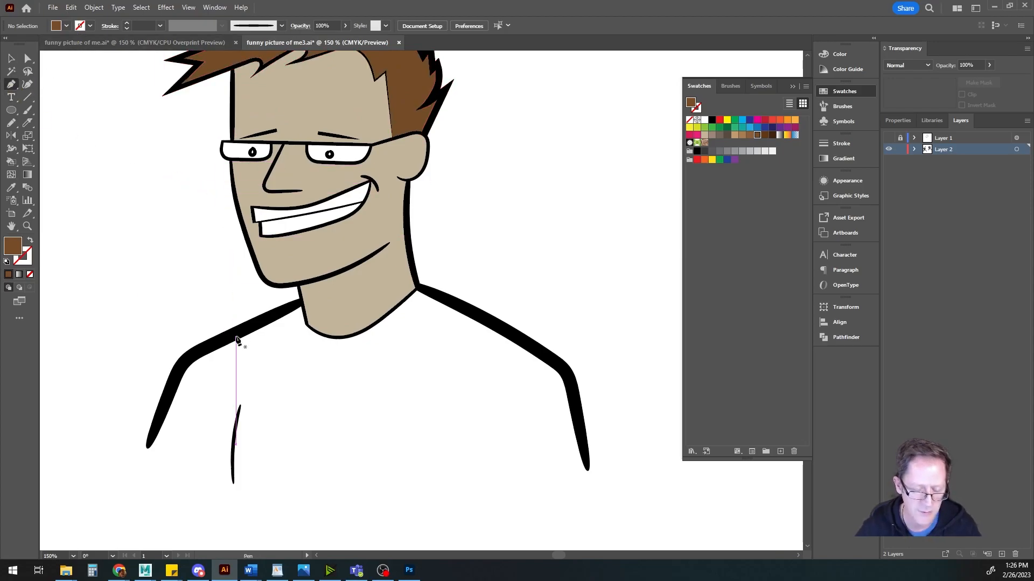
{"action": "left_click", "coordinate": [300, 303]}
{"action": "left_click", "coordinate": [205, 348]}
{"action": "left_click", "coordinate": [177, 369]}
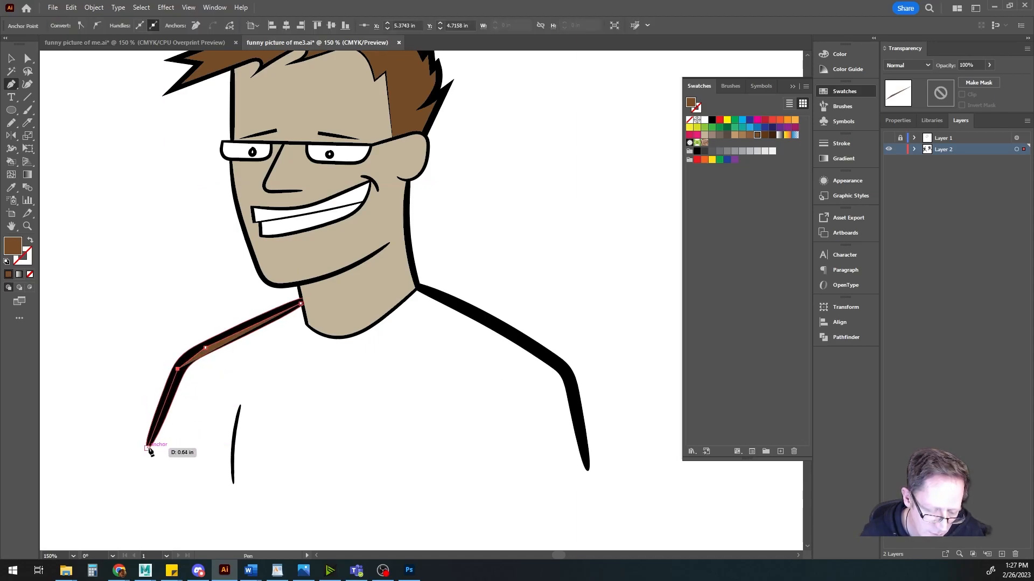
{"action": "left_click", "coordinate": [147, 448]}
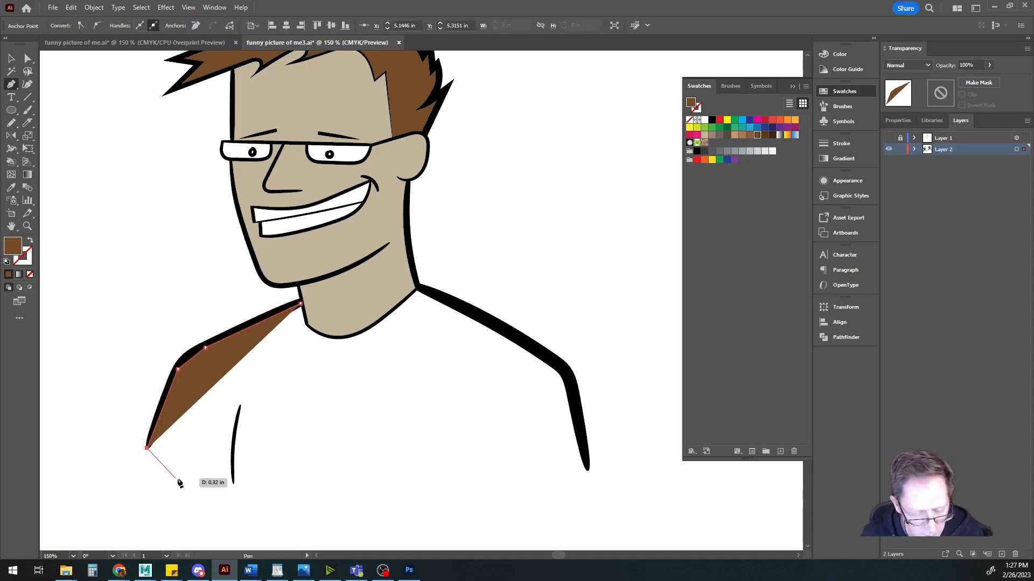
Step: Continue the shirt shape with a curved bottom edge across the chest to the end of the right sleeve line
{"action": "left_click_drag", "start_coordinate": [183, 478], "coordinate": [204, 486]}
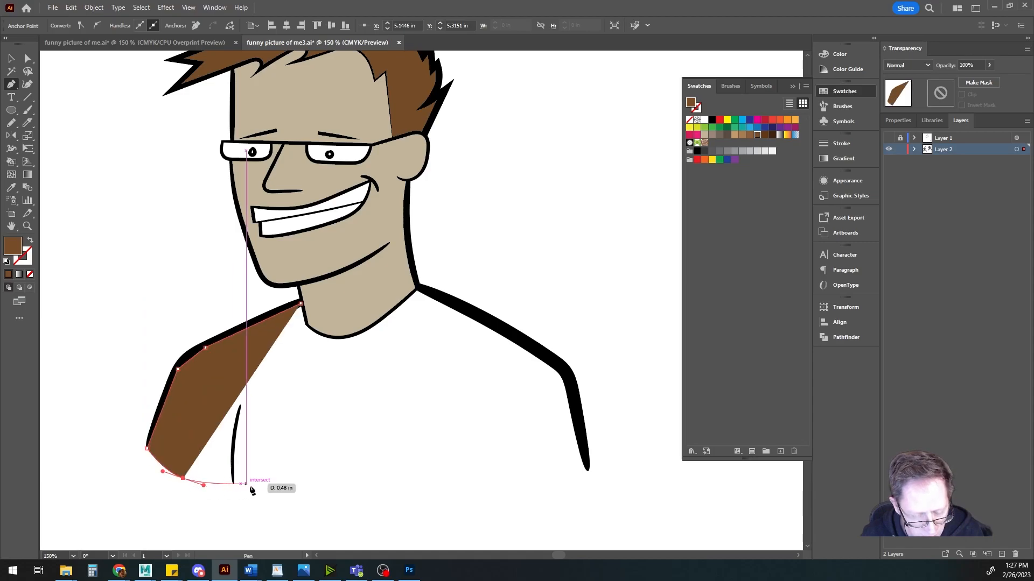
{"action": "left_click", "coordinate": [283, 484]}
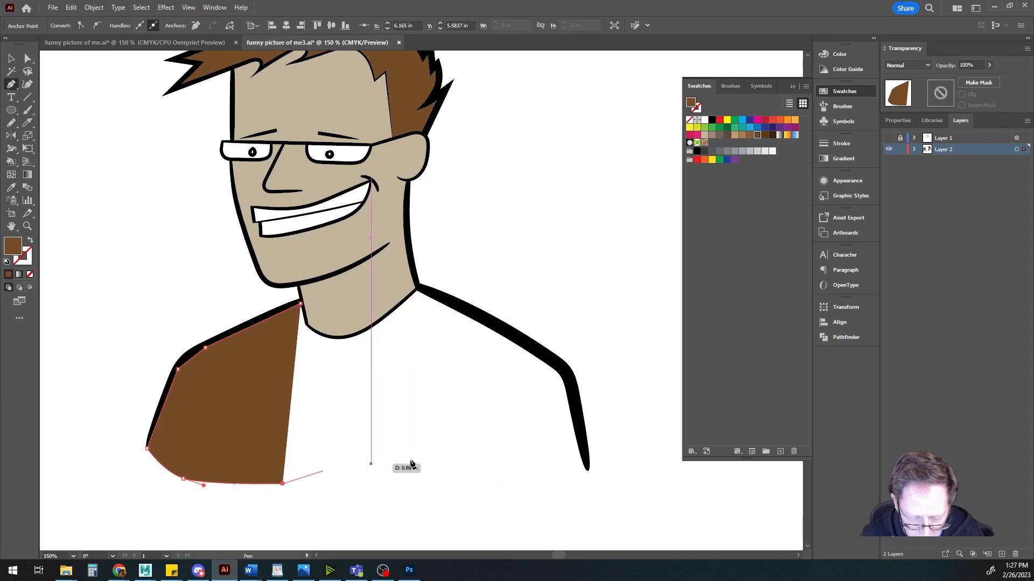
{"action": "left_click_drag", "start_coordinate": [285, 486], "coordinate": [341, 479]}
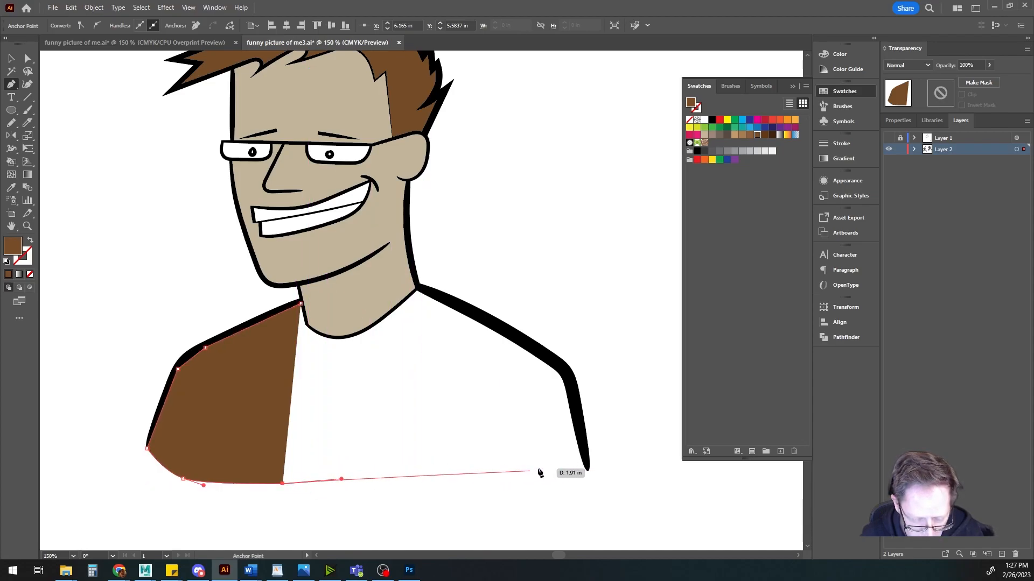
{"action": "left_click", "coordinate": [585, 470]}
Step: Trace the shirt shape up the right sleeve and along the shoulder line to just beside the neck
{"action": "left_click", "coordinate": [572, 394]}
{"action": "left_click", "coordinate": [566, 373]}
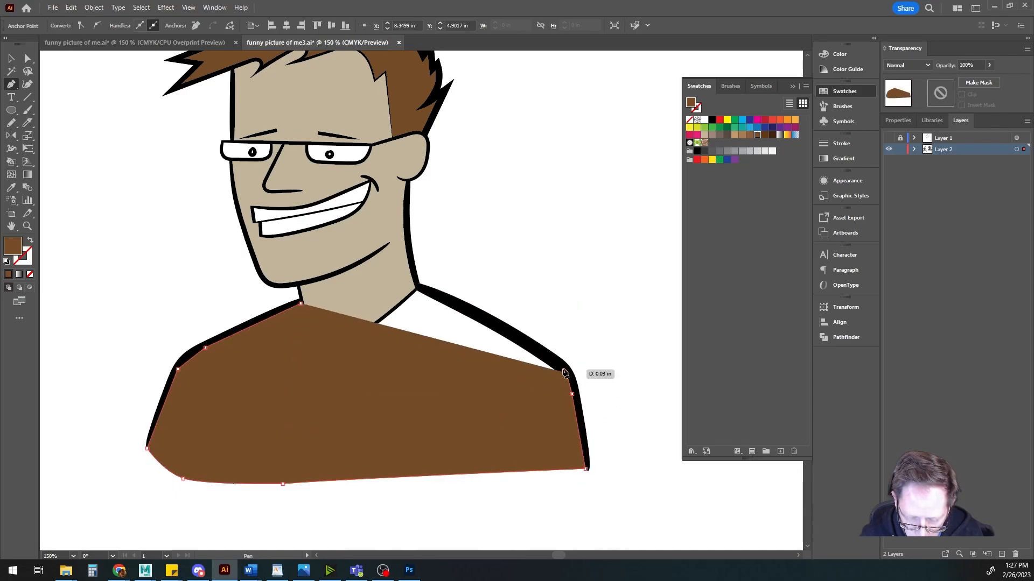
{"action": "left_click", "coordinate": [519, 339]}
{"action": "left_click", "coordinate": [429, 291]}
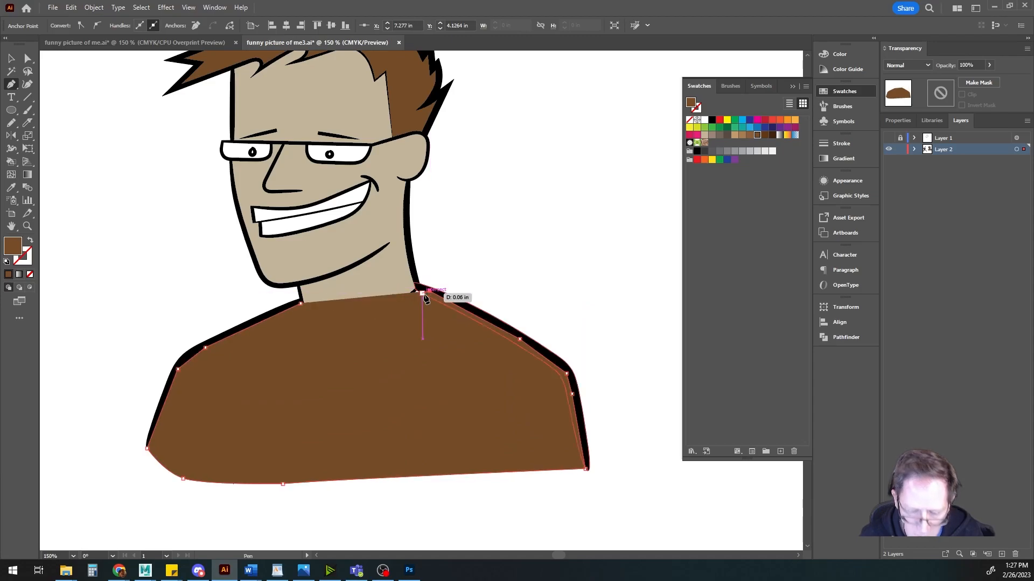
Step: Lower the shirt shape's opacity to 55% and trace the curved neckline back to the starting point to close the shape
{"action": "left_click", "coordinate": [989, 65]}
{"action": "left_click_drag", "start_coordinate": [990, 79], "coordinate": [969, 79]}
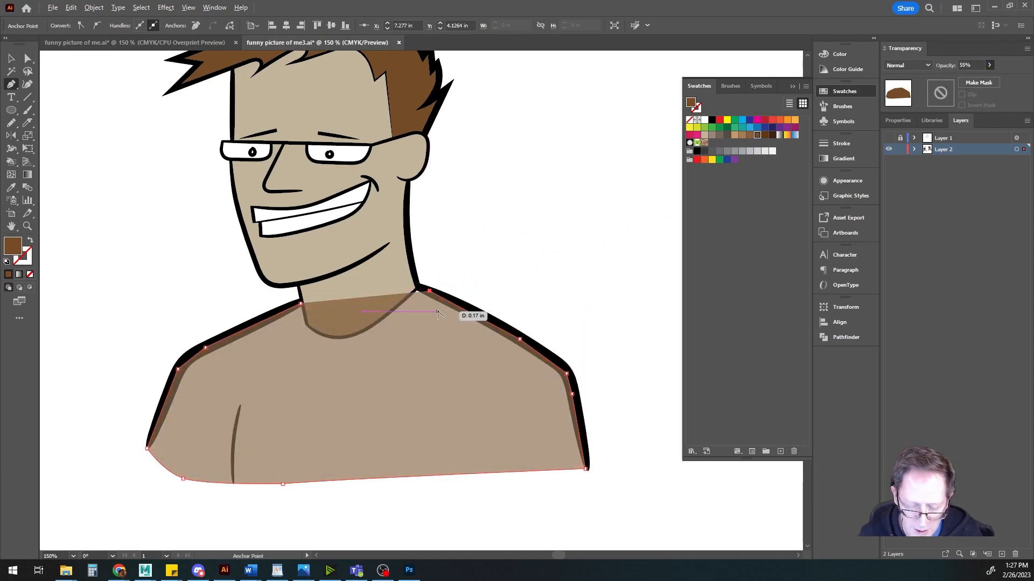
{"action": "scroll", "coordinate": [437, 315], "scroll_direction": "up", "scroll_amount": 2}
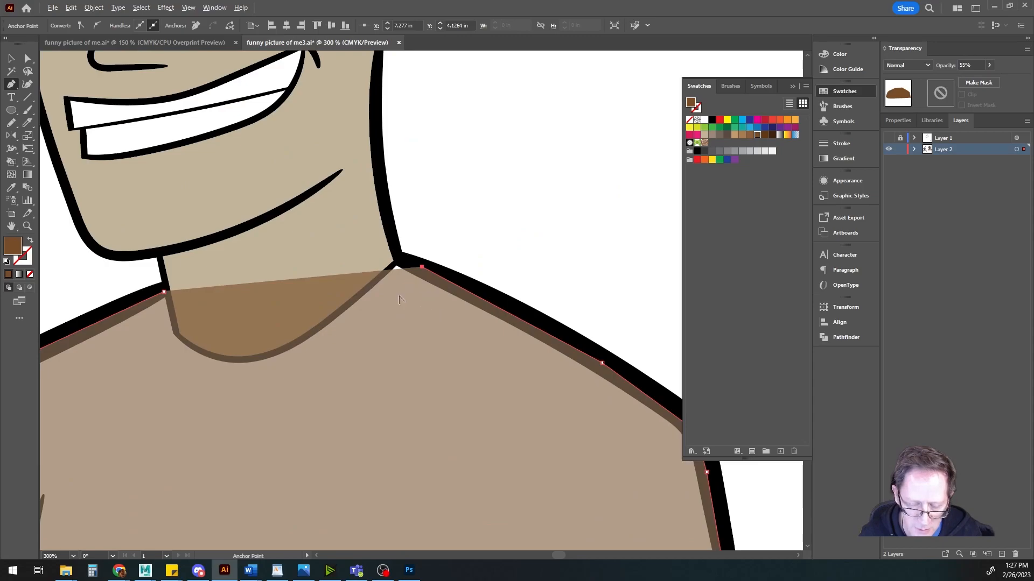
{"action": "left_click", "coordinate": [400, 262]}
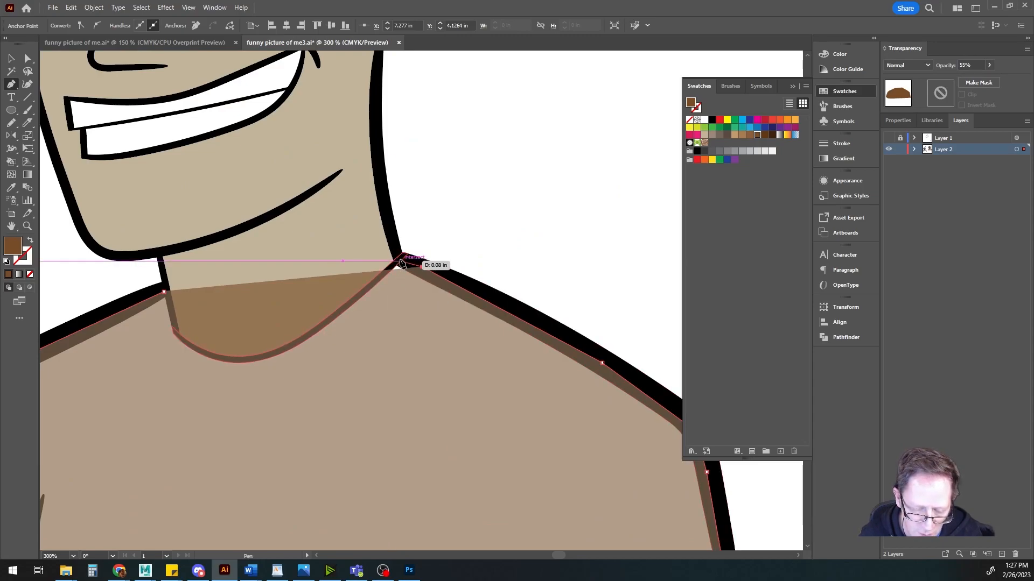
{"action": "left_click", "coordinate": [359, 295]}
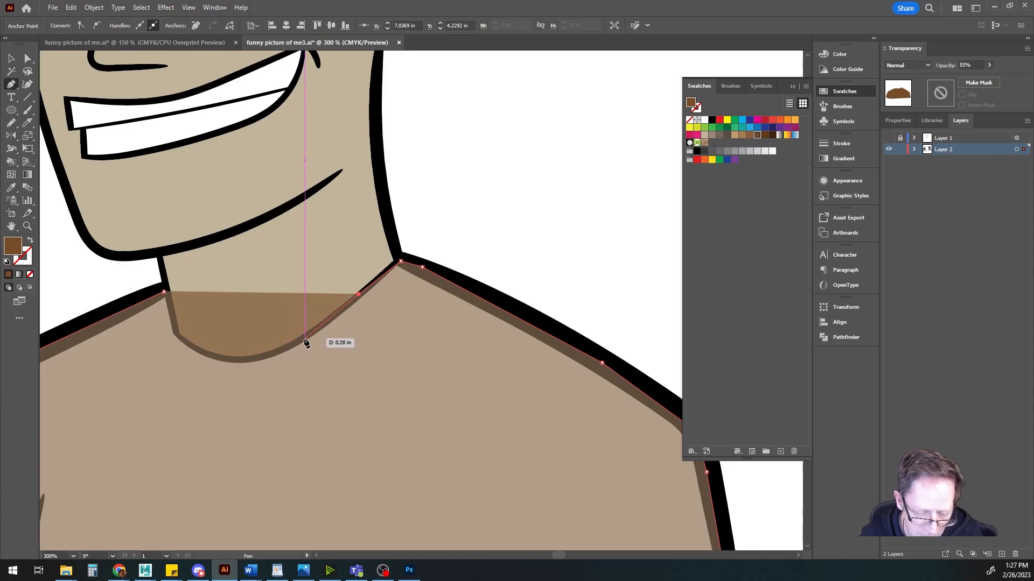
{"action": "left_click", "coordinate": [304, 338]}
{"action": "left_click", "coordinate": [264, 357]}
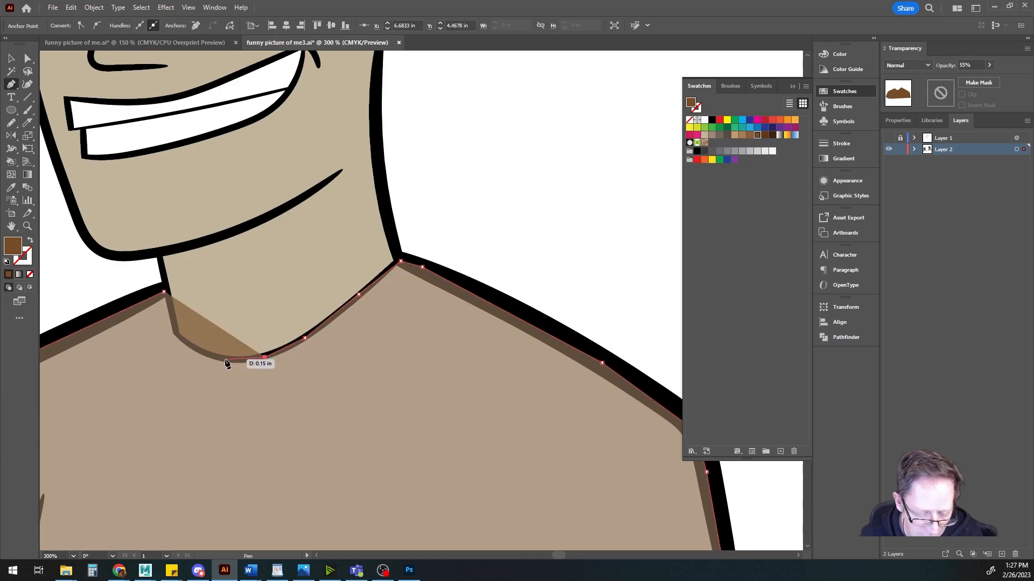
{"action": "left_click", "coordinate": [226, 359]}
{"action": "left_click", "coordinate": [198, 351]}
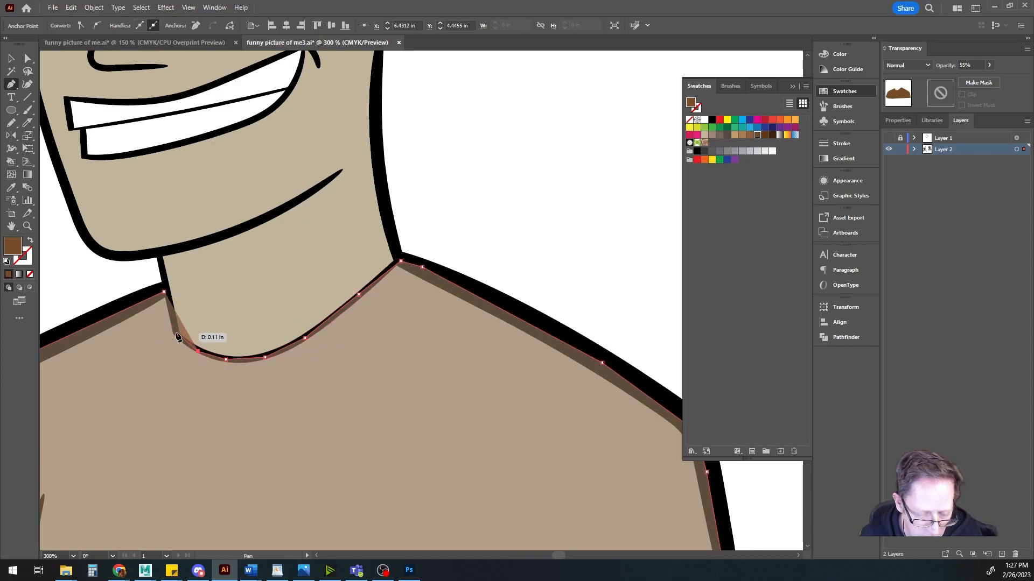
{"action": "left_click", "coordinate": [175, 332]}
{"action": "left_click", "coordinate": [165, 293]}
Step: Set the shirt shape's blending mode to Multiply and deselect it
{"action": "key", "text": "v"}
{"action": "left_click", "coordinate": [331, 278]}
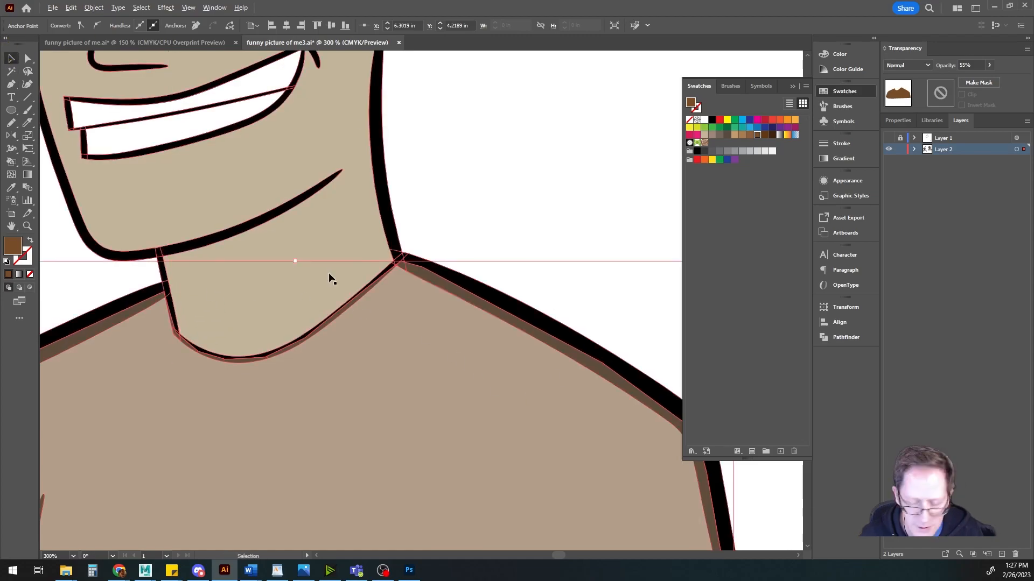
{"action": "scroll", "coordinate": [329, 273], "scroll_direction": "down", "scroll_amount": 3}
{"action": "left_click_drag", "start_coordinate": [316, 312], "coordinate": [381, 363]}
{"action": "scroll", "coordinate": [382, 362], "scroll_direction": "up", "scroll_amount": 1}
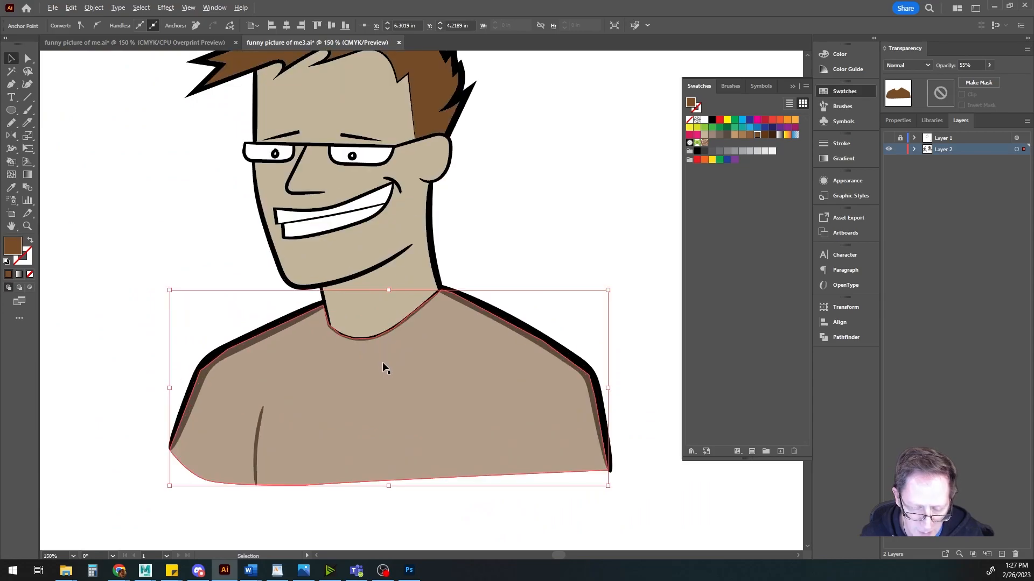
{"action": "scroll", "coordinate": [385, 368], "scroll_direction": "up", "scroll_amount": 1}
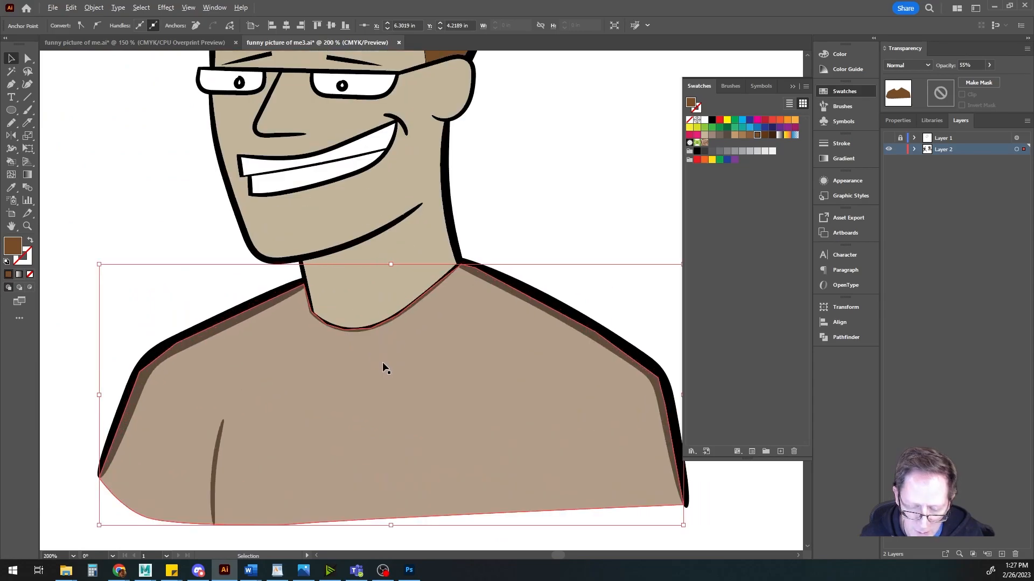
{"action": "left_click", "coordinate": [916, 65]}
{"action": "left_click", "coordinate": [910, 105]}
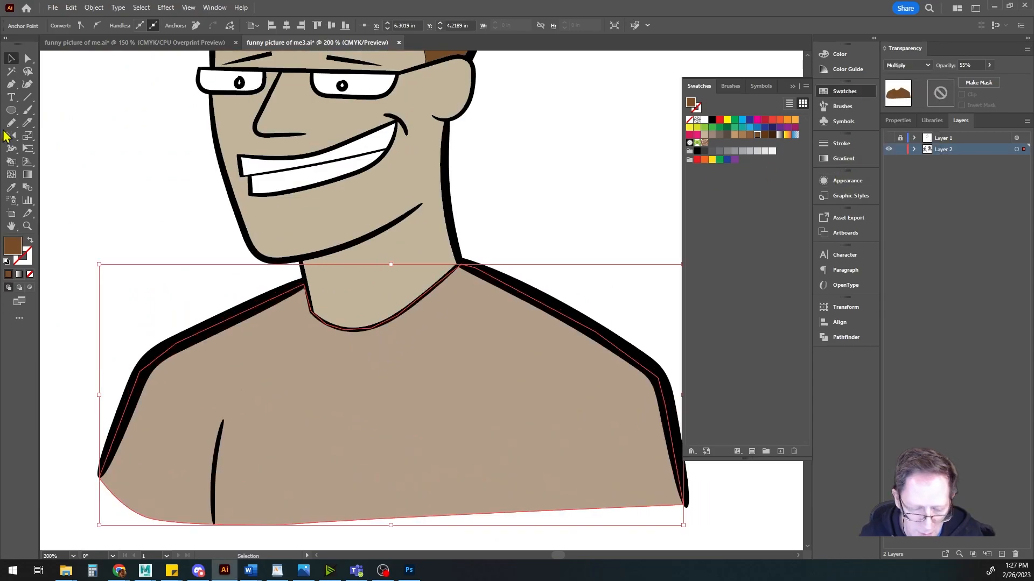
{"action": "left_click", "coordinate": [250, 270]}
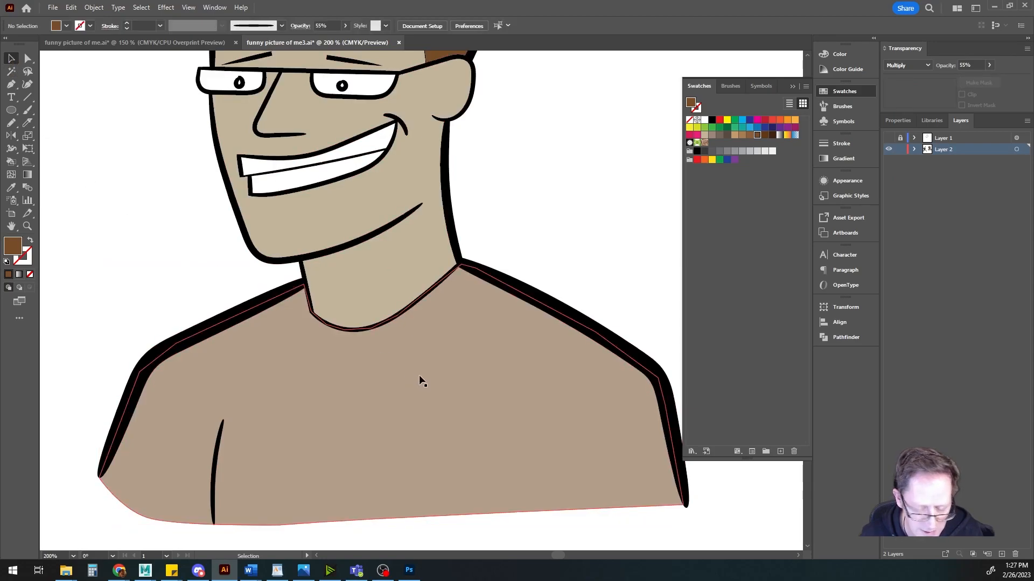
Step: Try several blue swatches on the shirt shape, settle on C=85 M=50 Y=0 K=0, and deselect it
{"action": "scroll", "coordinate": [518, 348], "scroll_direction": "down", "scroll_amount": 2}
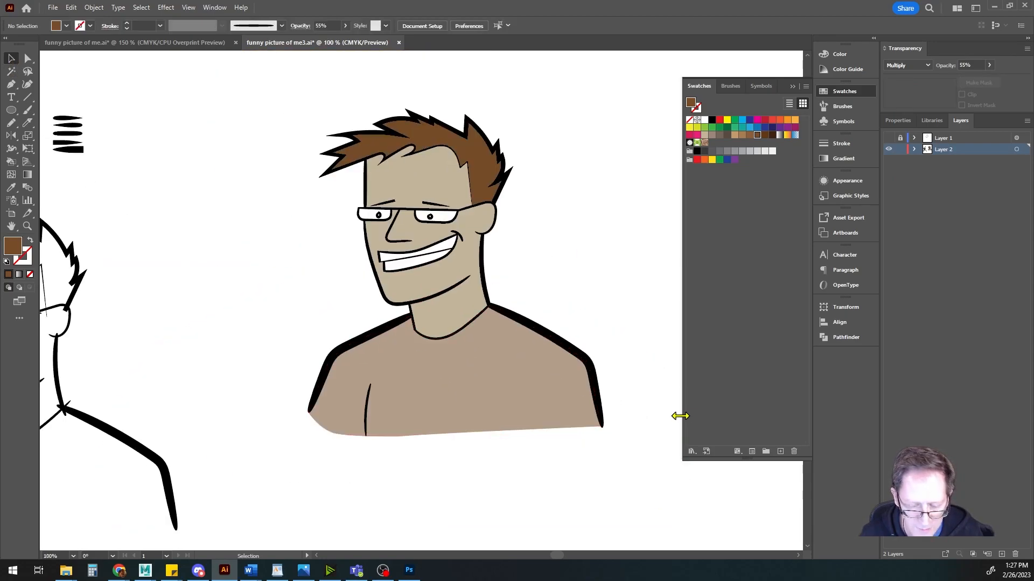
{"action": "left_click_drag", "start_coordinate": [483, 351], "coordinate": [368, 399]}
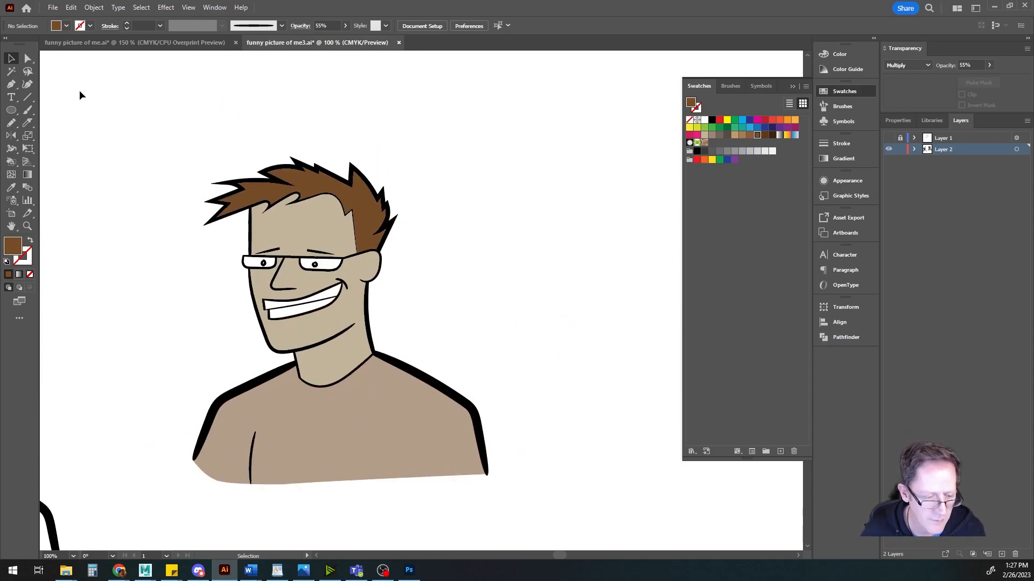
{"action": "left_click", "coordinate": [347, 422]}
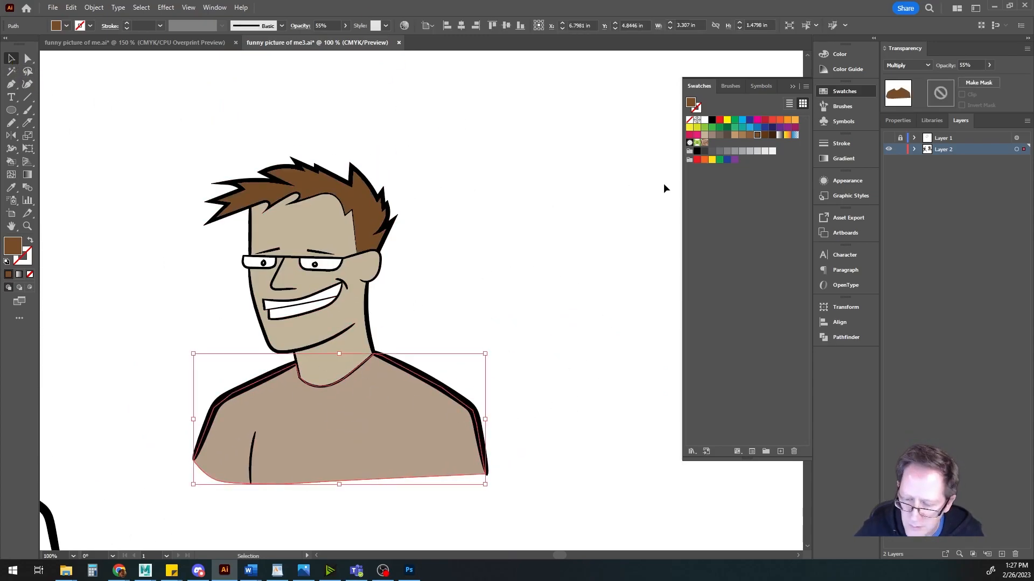
{"action": "left_click", "coordinate": [743, 121]}
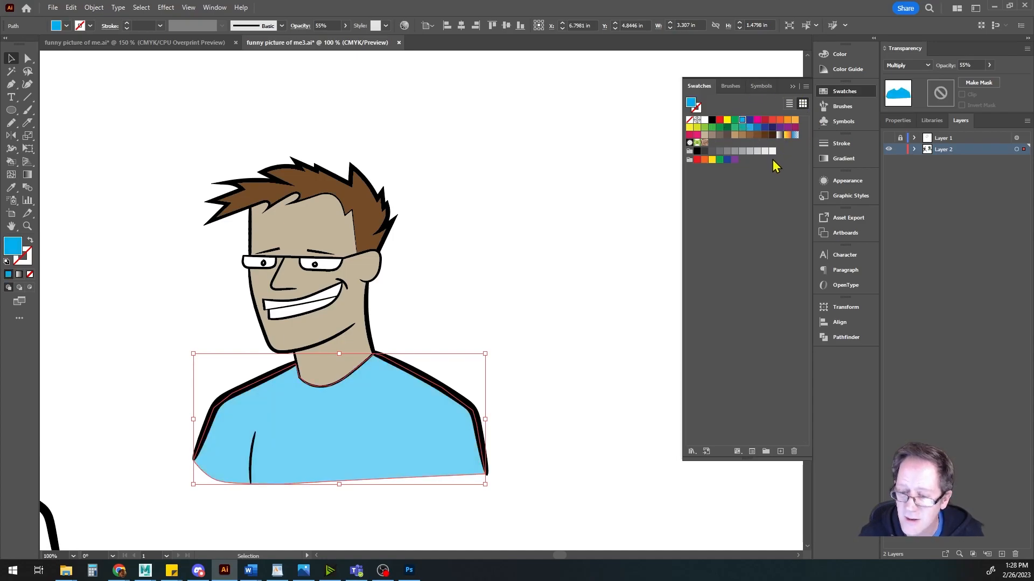
{"action": "left_click", "coordinate": [758, 128]}
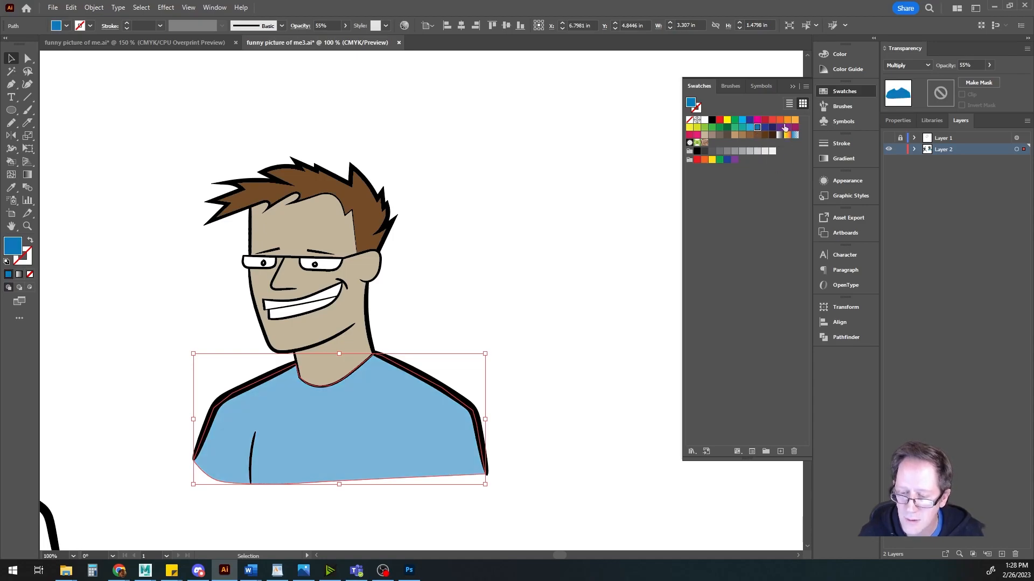
{"action": "left_click", "coordinate": [765, 128]}
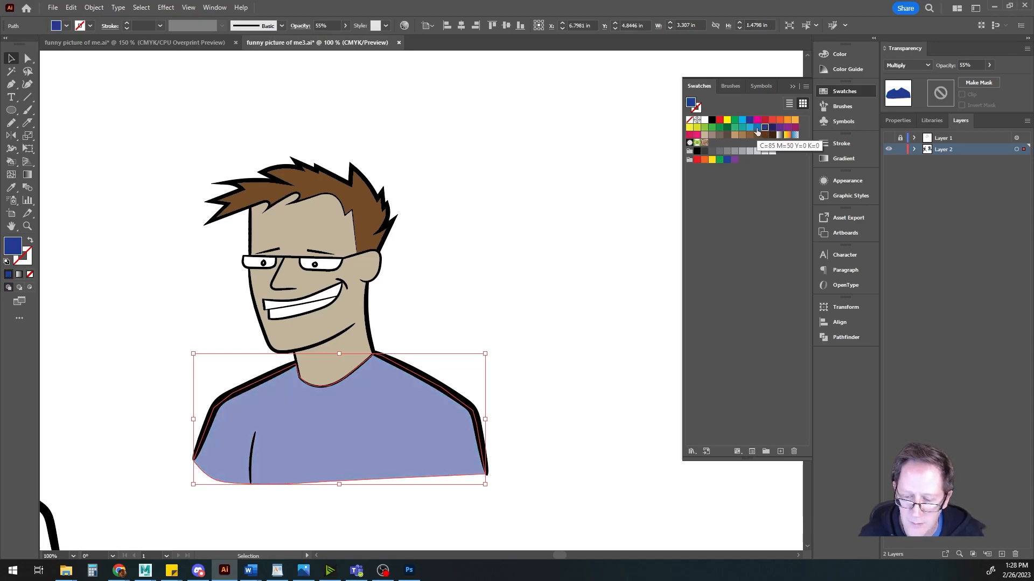
{"action": "left_click", "coordinate": [756, 127]}
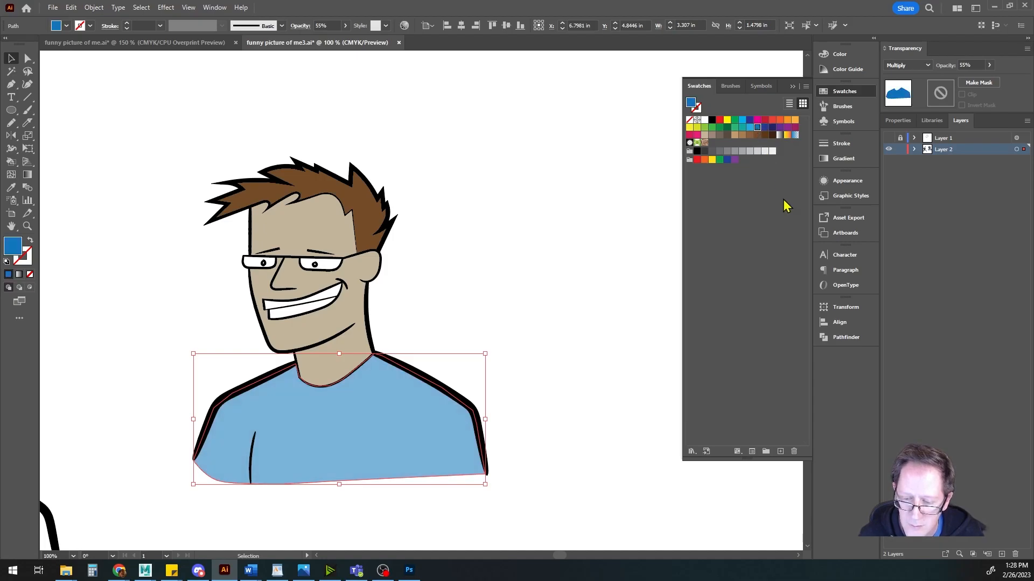
{"action": "left_click", "coordinate": [143, 206]}
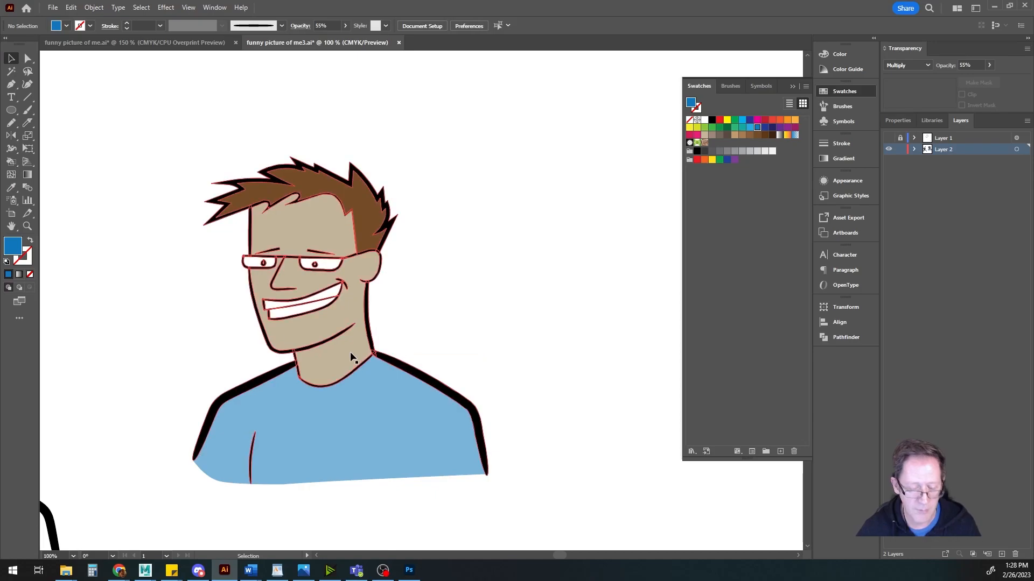
Step: Expand the portrait's Live Paint group into regular artwork
{"action": "left_click", "coordinate": [347, 308]}
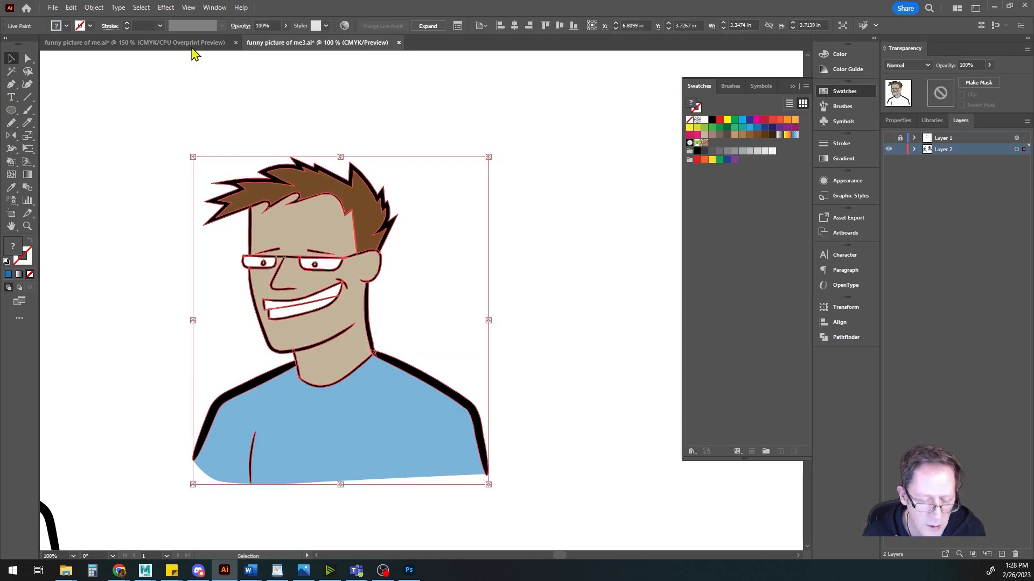
{"action": "left_click", "coordinate": [94, 7]}
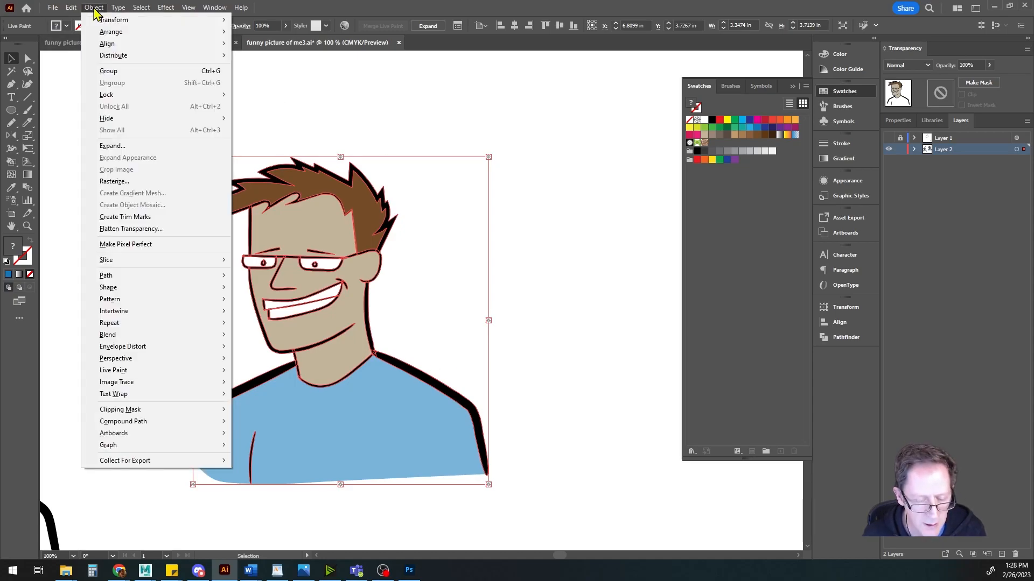
{"action": "mouse_move", "coordinate": [149, 375]}
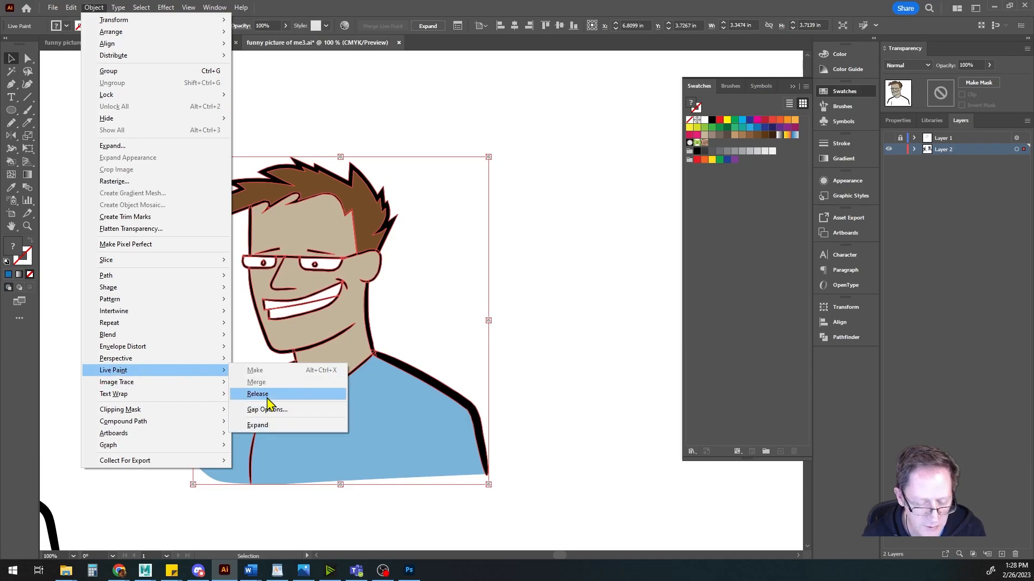
{"action": "left_click", "coordinate": [265, 425]}
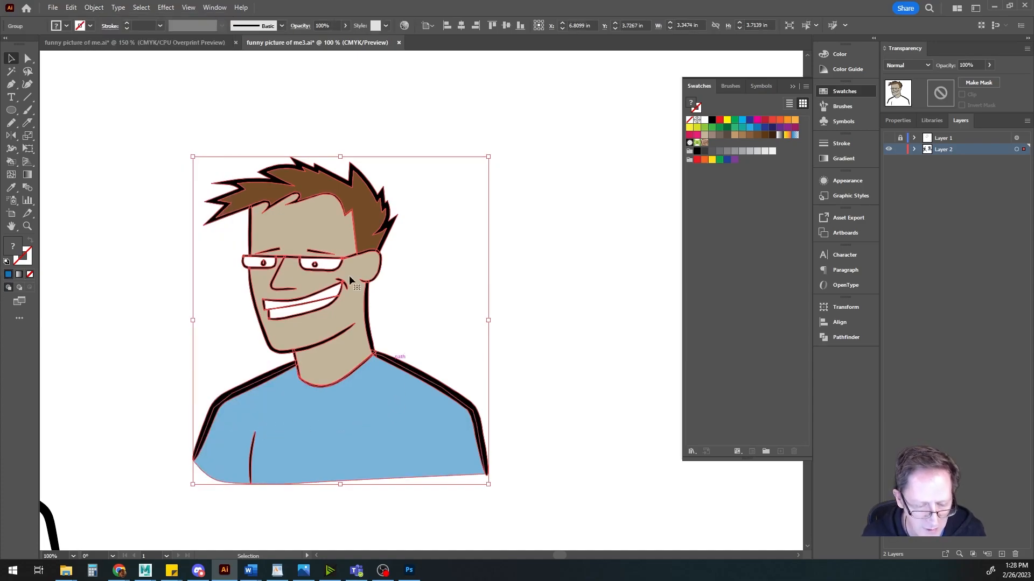
Step: Ungroup the expanded portrait artwork and select the forehead and face fills to check that they are separate shapes
{"action": "left_click", "coordinate": [95, 8]}
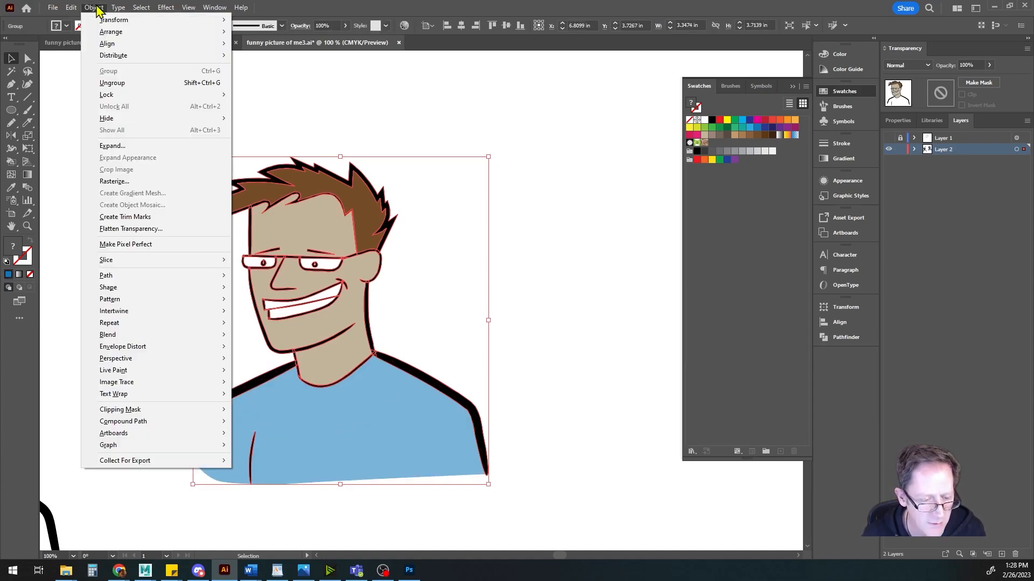
{"action": "left_click", "coordinate": [119, 152]}
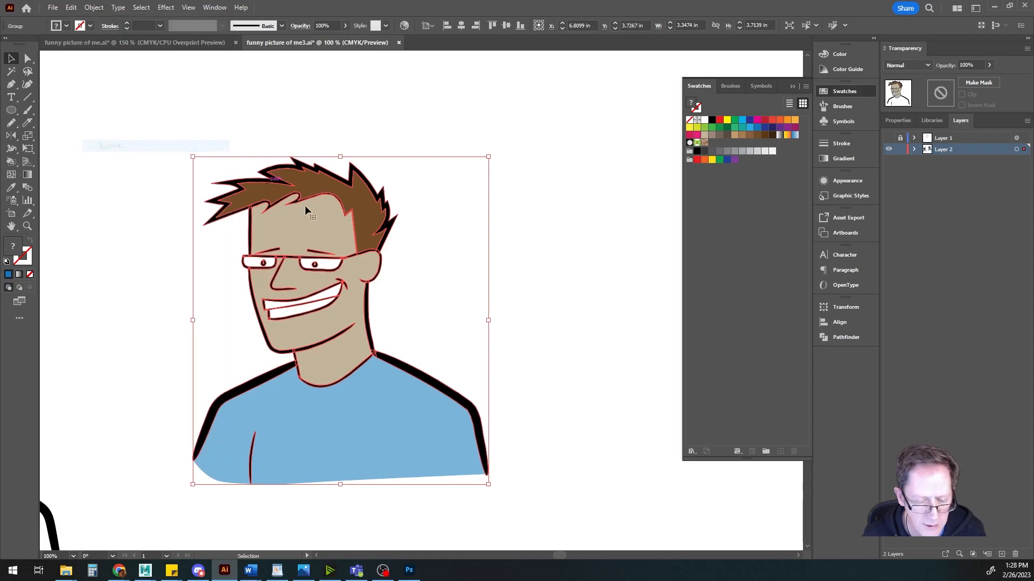
{"action": "left_click", "coordinate": [97, 8]}
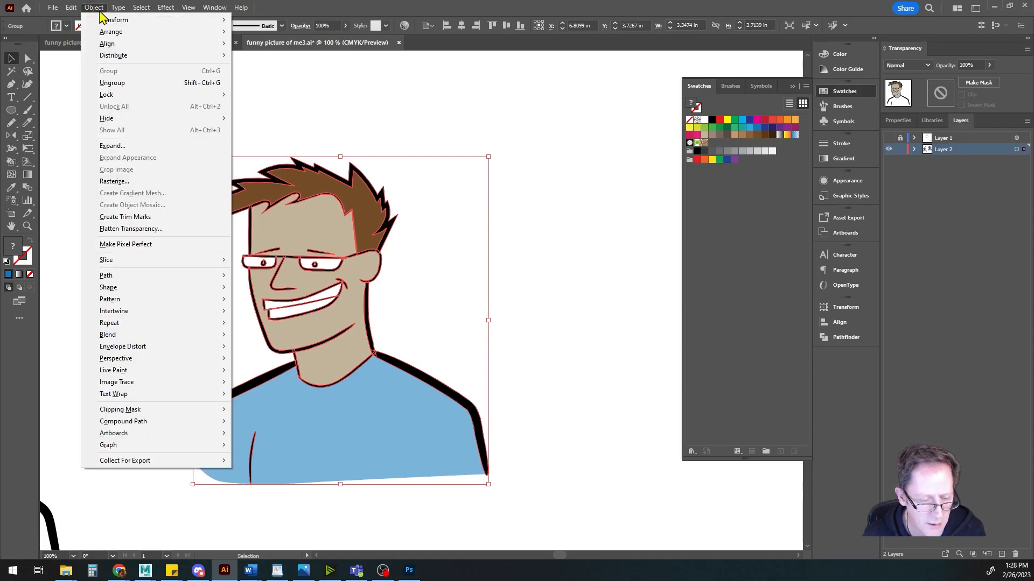
{"action": "left_click", "coordinate": [130, 84]}
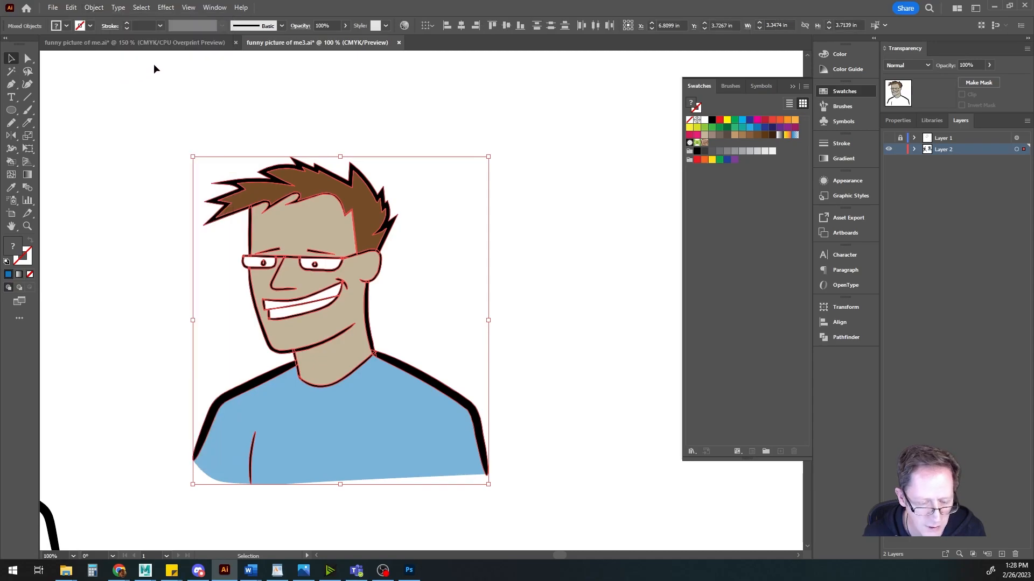
{"action": "left_click", "coordinate": [157, 177]}
{"action": "left_click", "coordinate": [264, 242]}
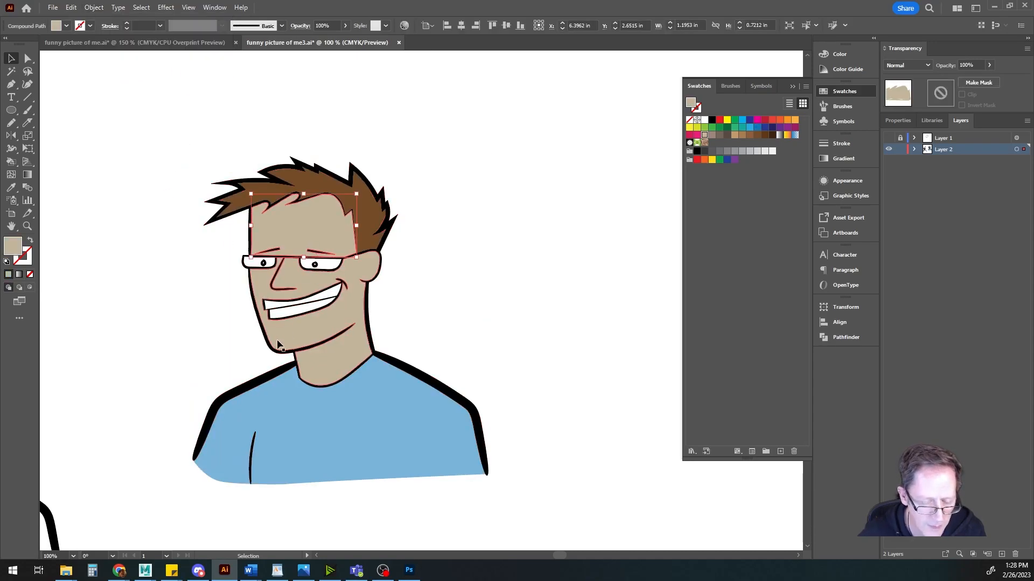
{"action": "scroll", "coordinate": [269, 353], "scroll_direction": "up", "scroll_amount": 2}
{"action": "left_click", "coordinate": [372, 309]}
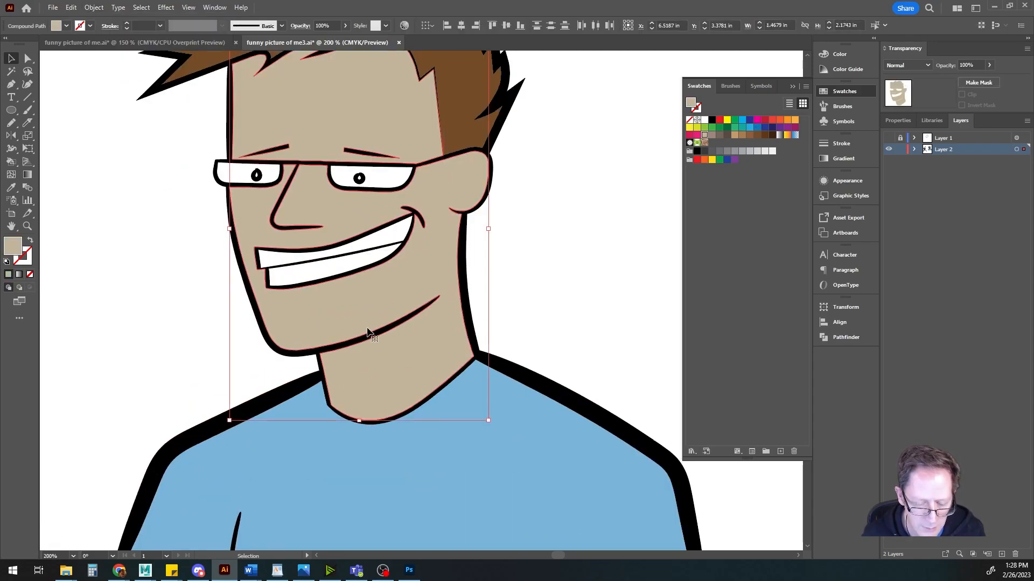
{"action": "scroll", "coordinate": [365, 328], "scroll_direction": "down", "scroll_amount": 2}
Step: Fill the shirt shape with the white-to-black linear gradient and start editing the gradient on the artwork
{"action": "left_click", "coordinate": [403, 428]}
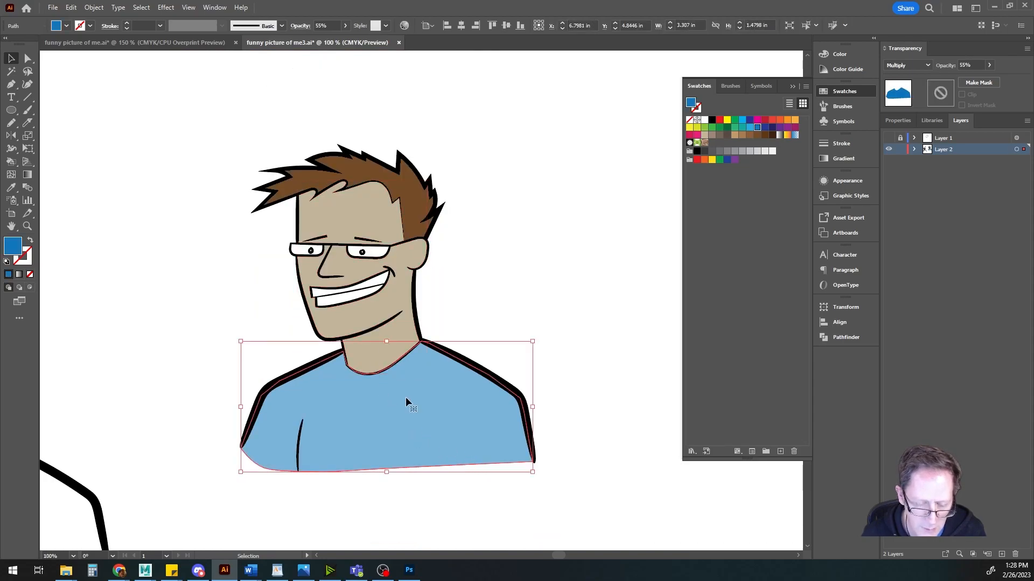
{"action": "left_click", "coordinate": [20, 276]}
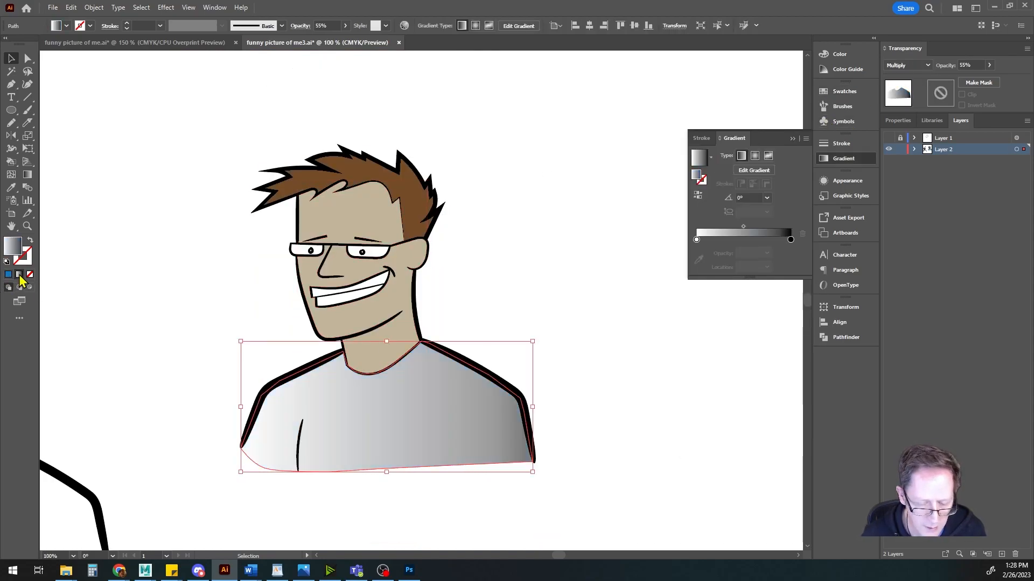
{"action": "left_click", "coordinate": [754, 170]}
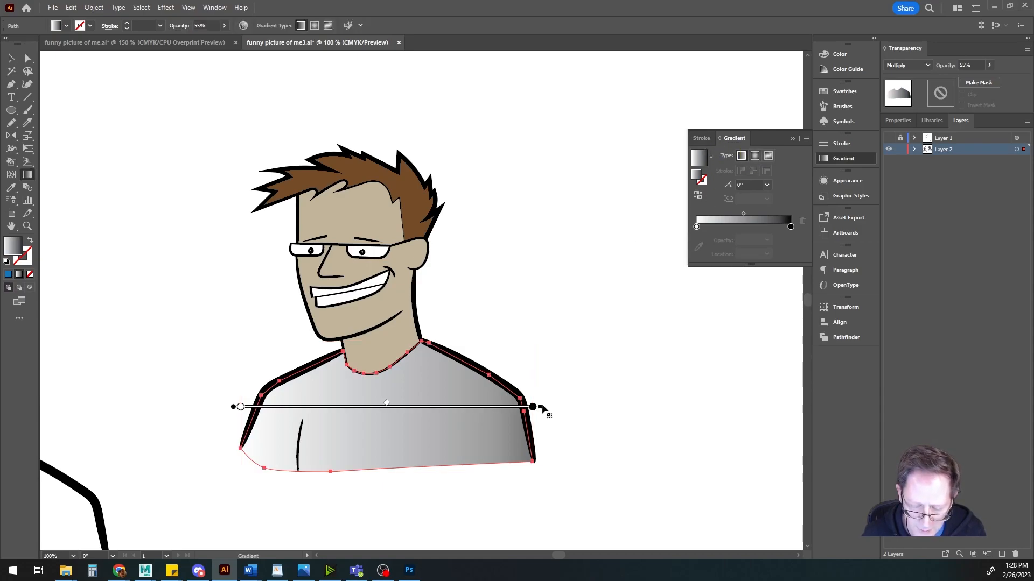
Step: Angle the shirt's gradient to about 95.6°, darkest at the neckline, with the white stop at about 32% and the black stop at about 70.6%
{"action": "mouse_move", "coordinate": [544, 410]}
{"action": "left_mouse_down"}
{"action": "mouse_move", "coordinate": [463, 231]}
{"action": "mouse_move", "coordinate": [321, 201]}
{"action": "mouse_move", "coordinate": [297, 178]}
{"action": "left_mouse_up"}
{"action": "mouse_move", "coordinate": [422, 293]}
{"action": "left_mouse_down"}
{"action": "mouse_move", "coordinate": [383, 411]}
{"action": "mouse_move", "coordinate": [390, 379]}
{"action": "left_mouse_up"}
{"action": "scroll", "coordinate": [460, 427], "scroll_direction": "down", "scroll_amount": 1, "text": "alt"}
{"action": "left_click_drag", "start_coordinate": [401, 496], "coordinate": [413, 432]}
{"action": "left_click_drag", "start_coordinate": [442, 305], "coordinate": [429, 360]}
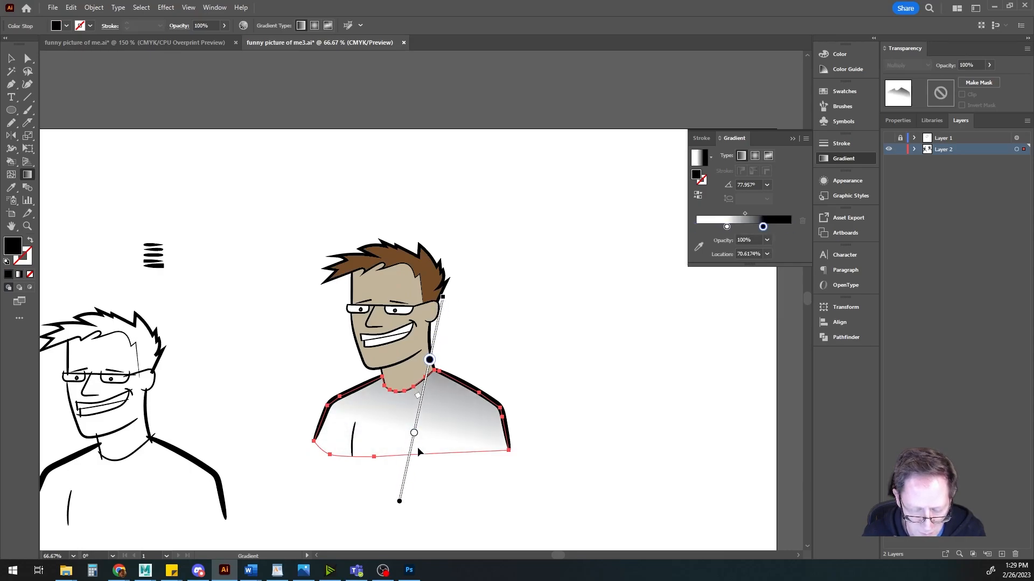
{"action": "left_click_drag", "start_coordinate": [421, 412], "coordinate": [418, 432]}
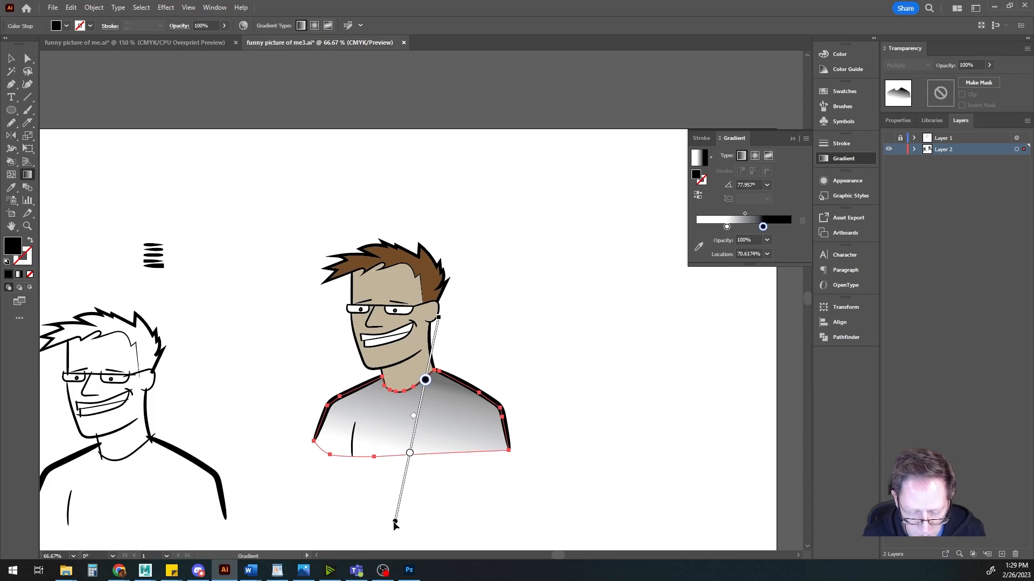
{"action": "mouse_move", "coordinate": [442, 310]}
{"action": "left_mouse_down"}
{"action": "mouse_move", "coordinate": [376, 281]}
{"action": "mouse_move", "coordinate": [396, 282]}
{"action": "left_mouse_up"}
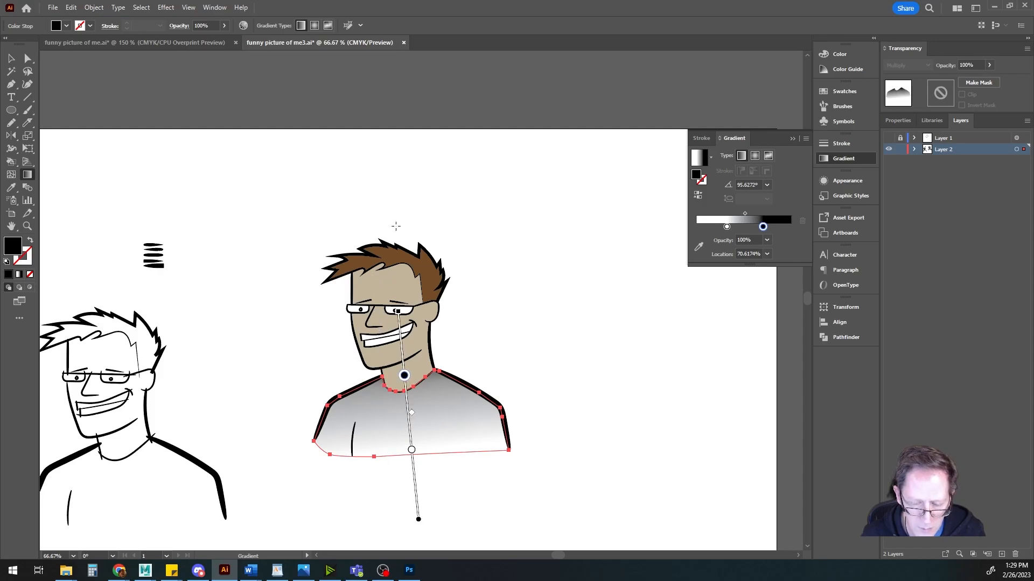
Step: Recolor the shirt gradient's black stop dark blue, try CMYK Cyan on the other stop but return it to white, and deselect the shirt
{"action": "double_click", "coordinate": [763, 228]}
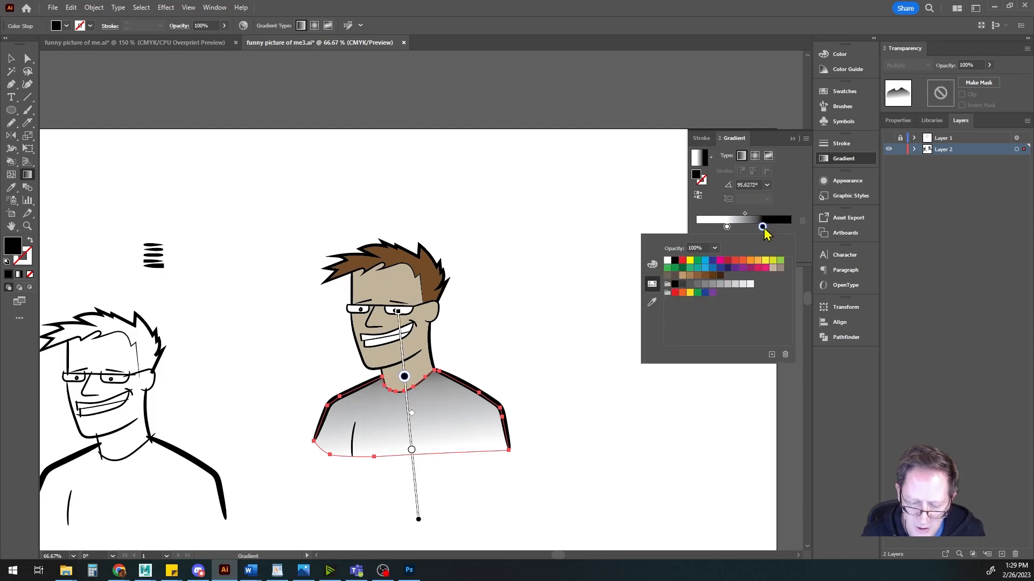
{"action": "left_click", "coordinate": [720, 268]}
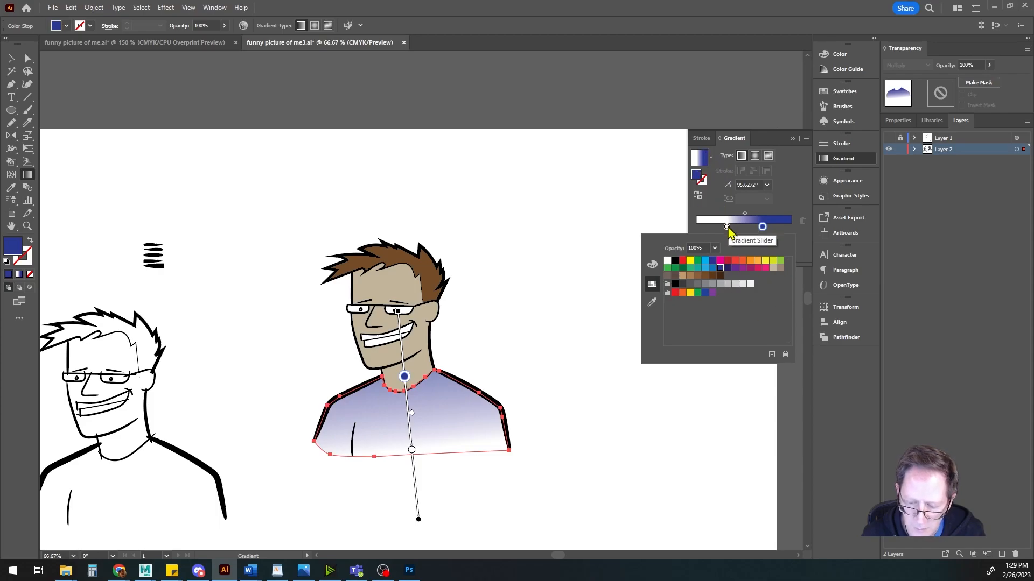
{"action": "left_click", "coordinate": [727, 227]}
{"action": "double_click", "coordinate": [726, 227]}
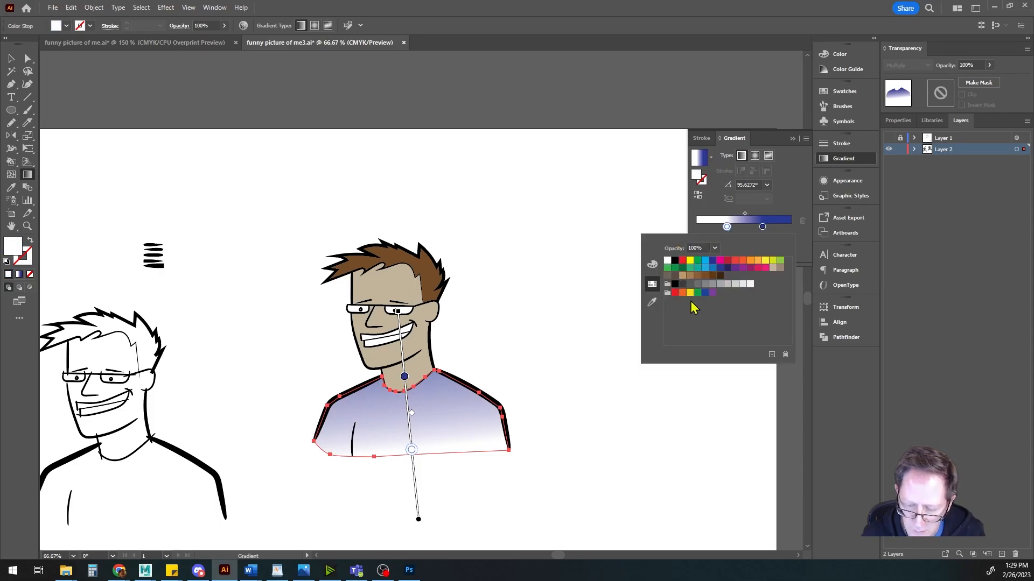
{"action": "left_click", "coordinate": [704, 264]}
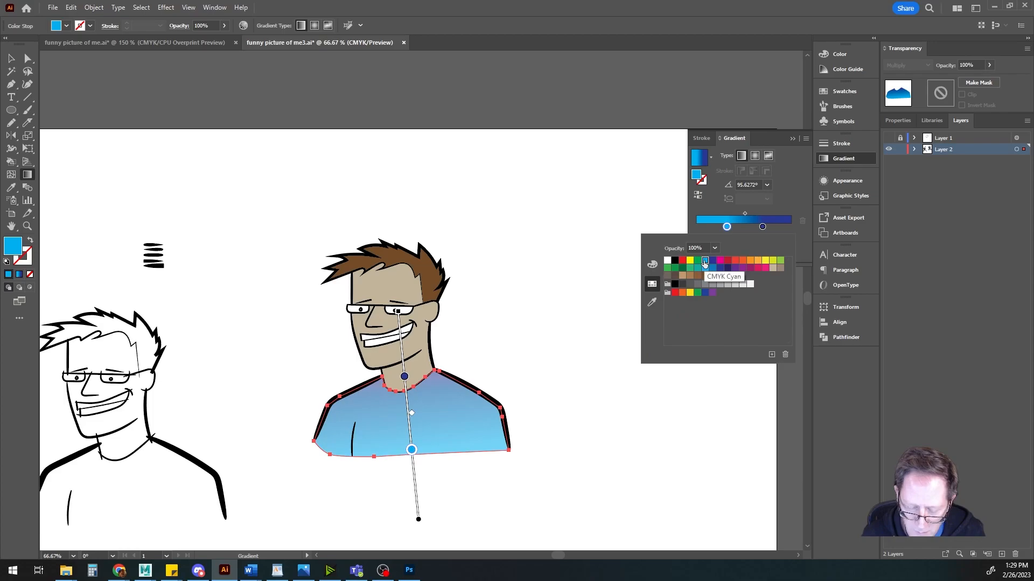
{"action": "left_click", "coordinate": [668, 261]}
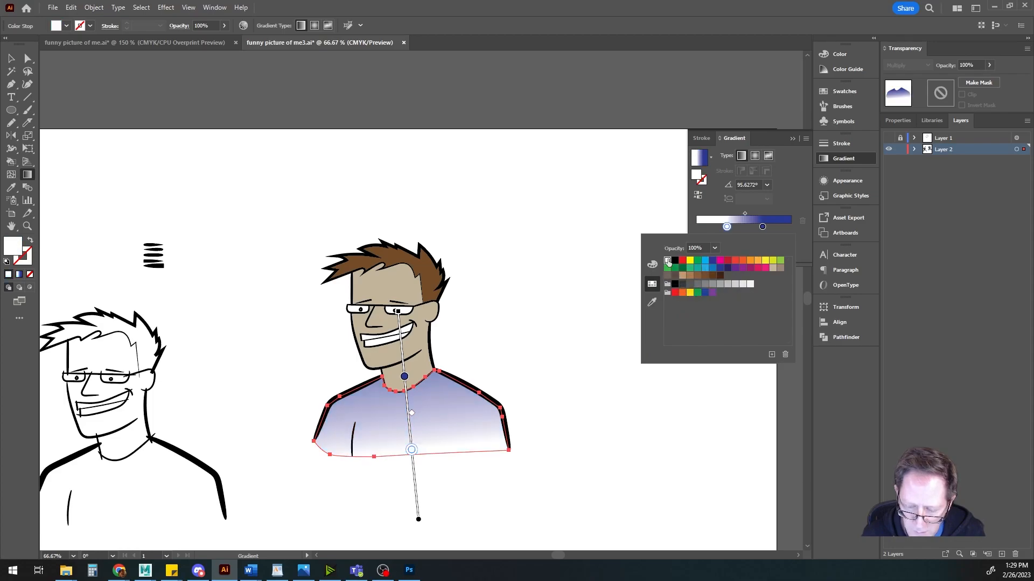
{"action": "left_click", "coordinate": [569, 373]}
{"action": "key", "text": "v"}
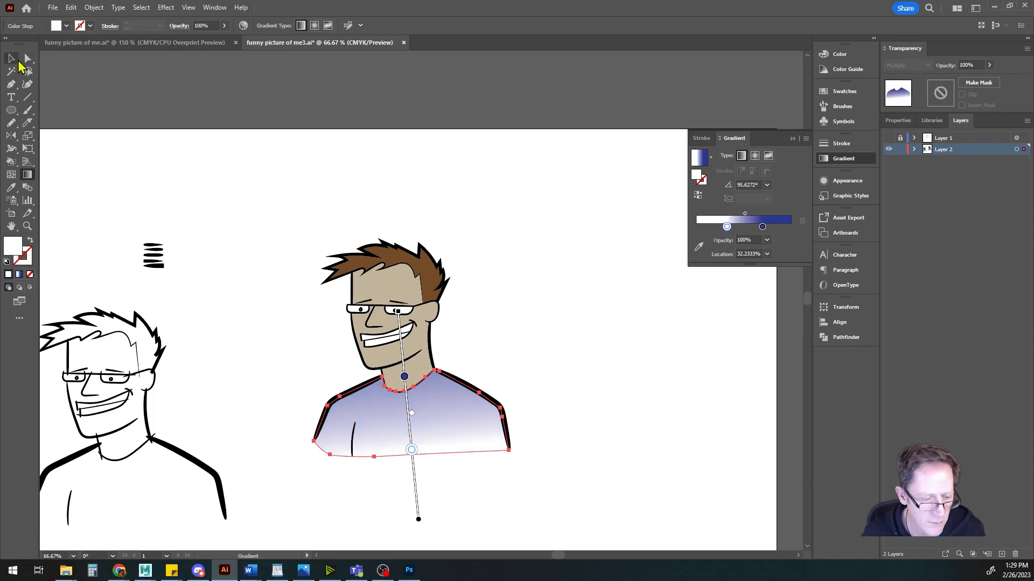
{"action": "left_click", "coordinate": [204, 235]}
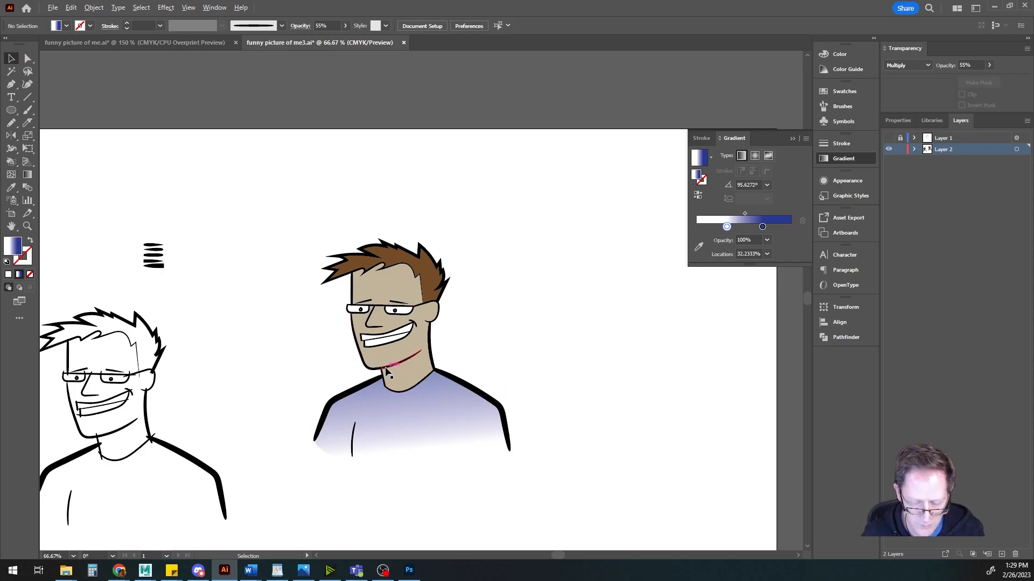
Step: Straighten the shirt's gradient to a nearly vertical angle of about 90.6° and deselect the shirt
{"action": "left_click", "coordinate": [386, 428]}
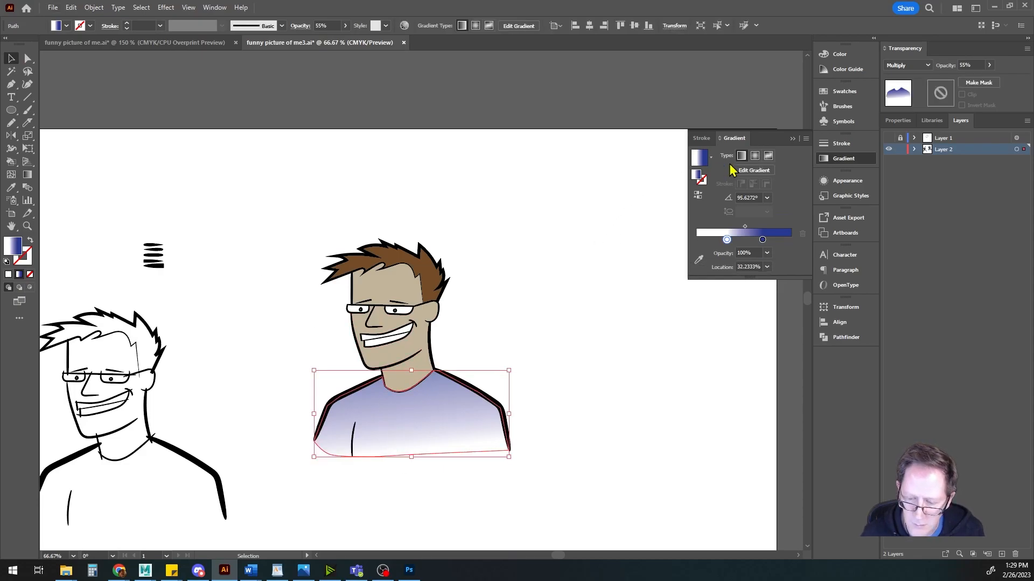
{"action": "left_click", "coordinate": [754, 171]}
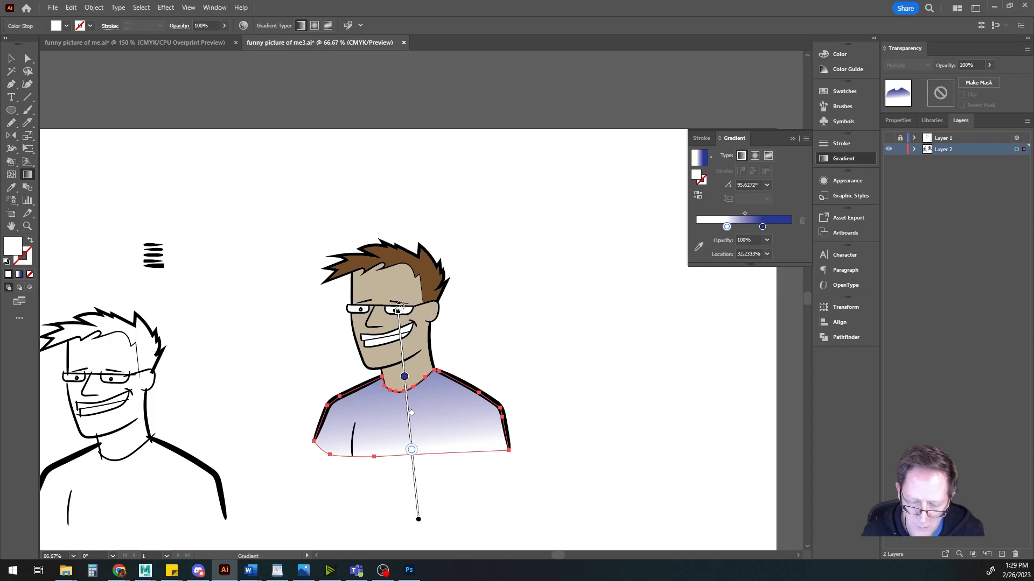
{"action": "left_click_drag", "start_coordinate": [397, 306], "coordinate": [402, 306]}
{"action": "left_click_drag", "start_coordinate": [424, 311], "coordinate": [410, 311]}
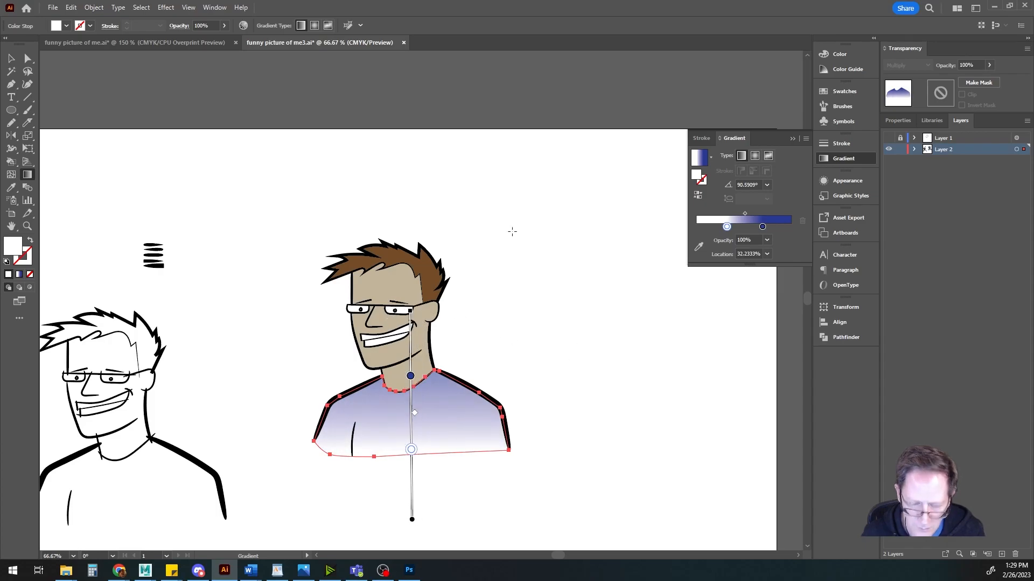
{"action": "left_click", "coordinate": [11, 58]}
{"action": "left_click", "coordinate": [538, 266]}
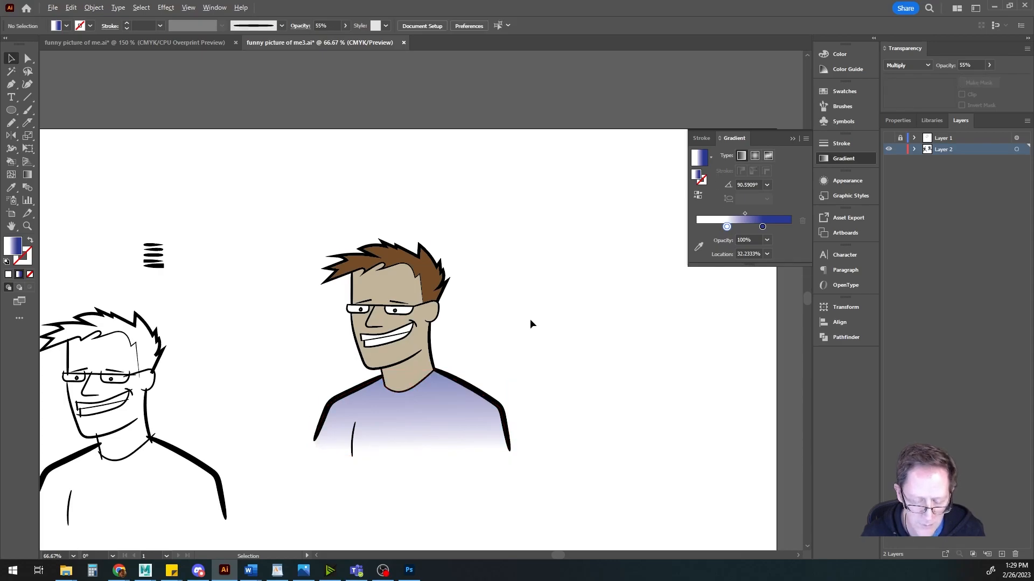
Step: Save the portrait document
{"action": "scroll", "coordinate": [530, 324], "scroll_direction": "up", "scroll_amount": 1}
{"action": "left_click_drag", "start_coordinate": [533, 356], "coordinate": [611, 332]}
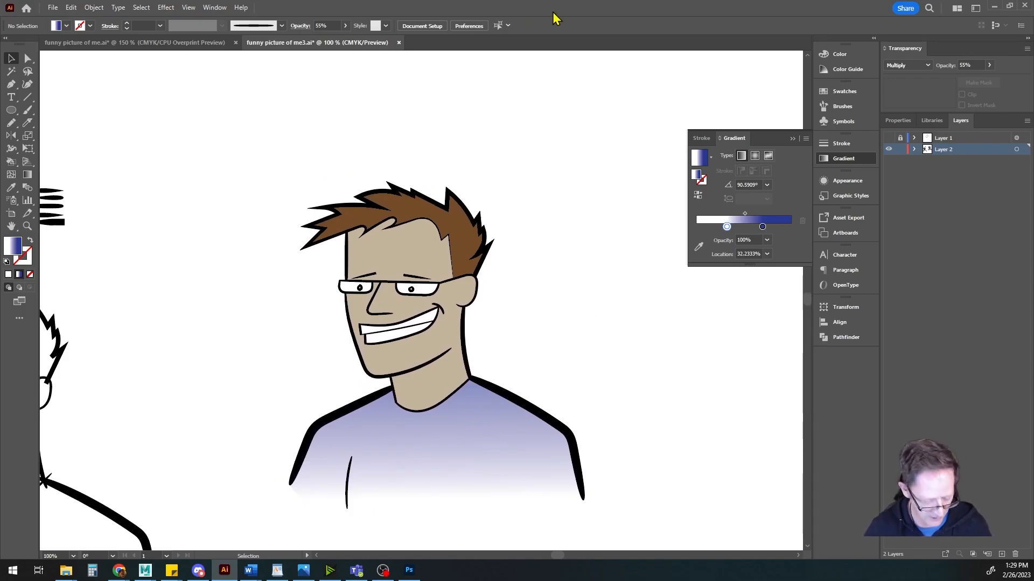
{"action": "key", "text": "ctrl+s"}
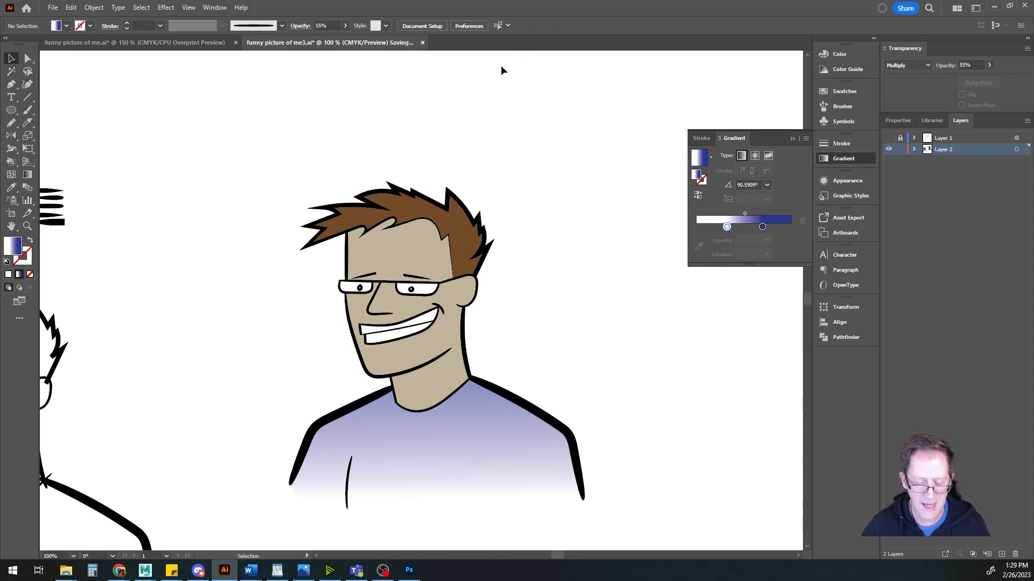
{"action": "scroll", "coordinate": [571, 323], "scroll_direction": "up", "scroll_amount": 1}
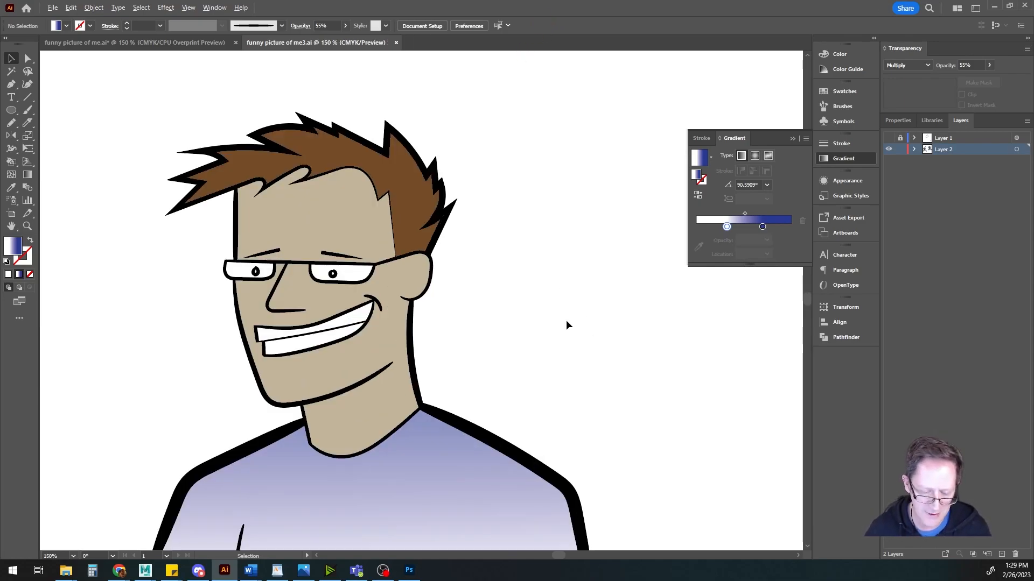
{"action": "left_click_drag", "start_coordinate": [503, 330], "coordinate": [580, 329]}
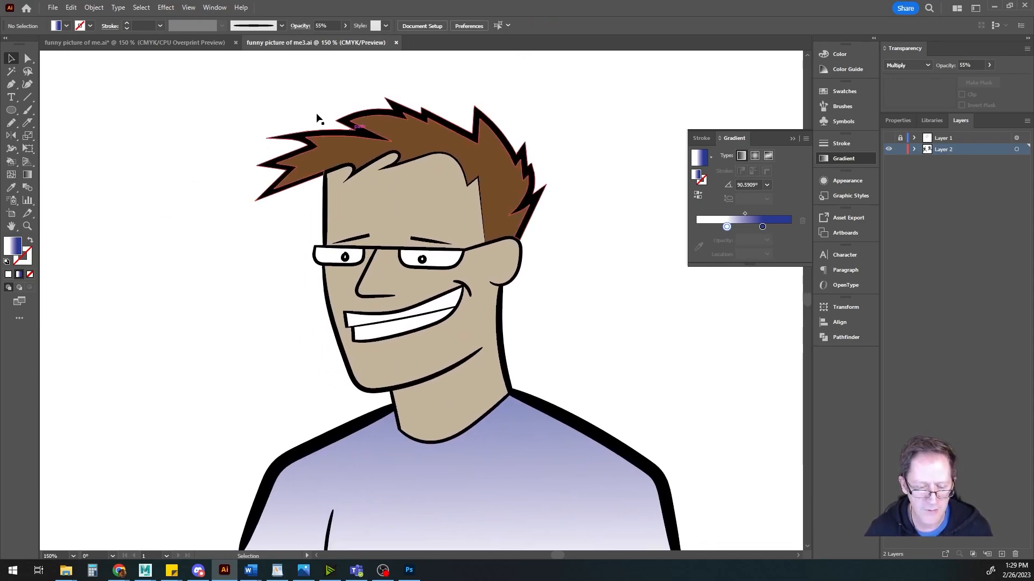
{"action": "scroll", "coordinate": [178, 104], "scroll_direction": "up", "scroll_amount": 2}
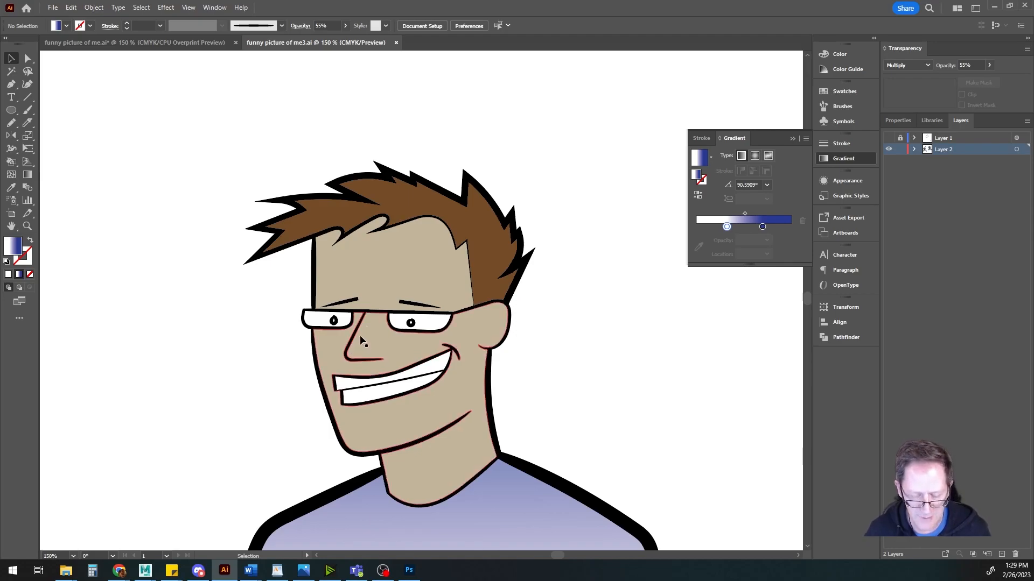
{"action": "scroll", "coordinate": [435, 467], "scroll_direction": "down", "scroll_amount": 4}
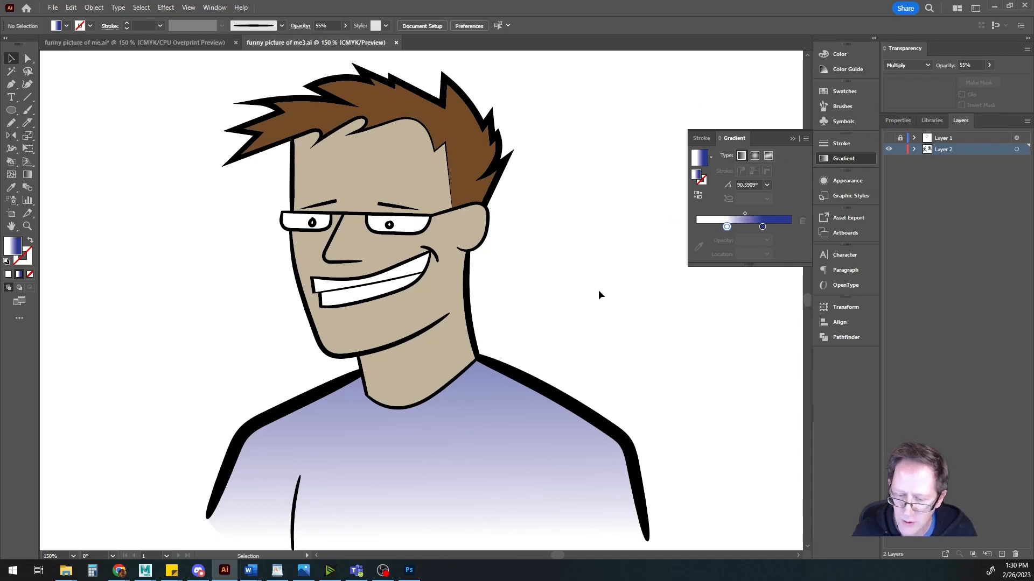
{"action": "left_click", "coordinate": [928, 65]}
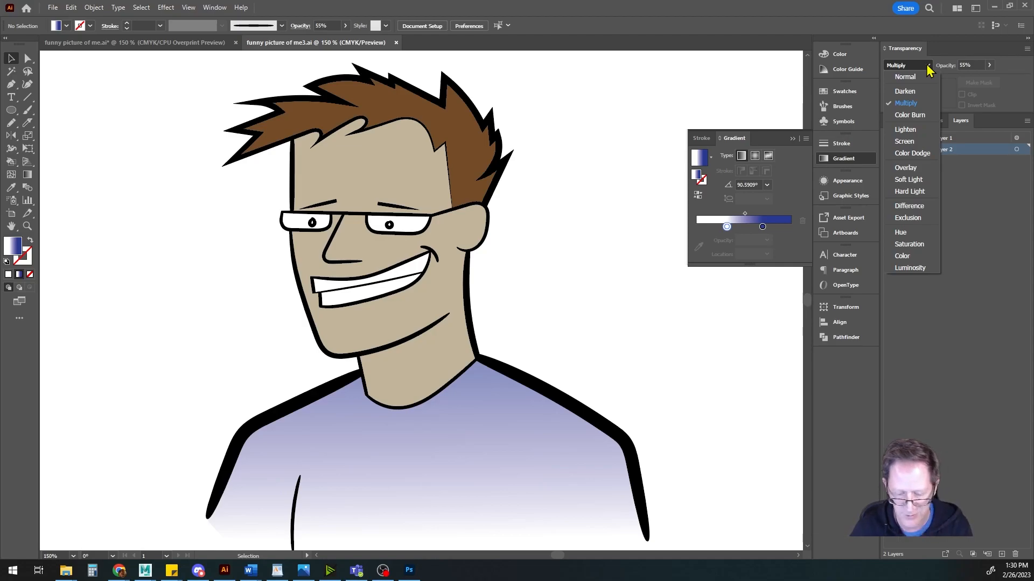
{"action": "left_click", "coordinate": [927, 65]}
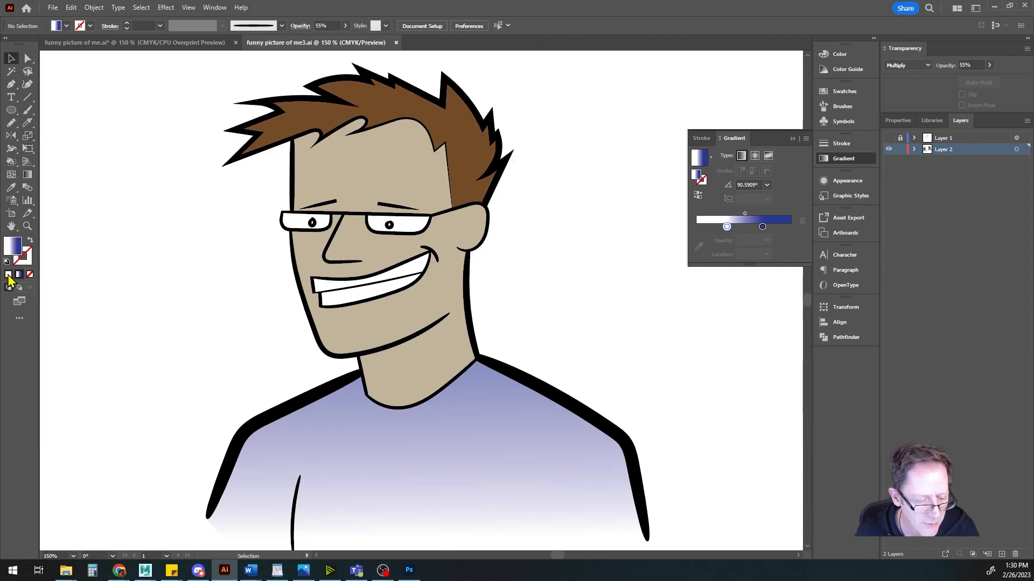
Step: Replace the gradient fill setting with solid black and ready the Pen tool for drawing over the forehead
{"action": "key", "text": "period"}
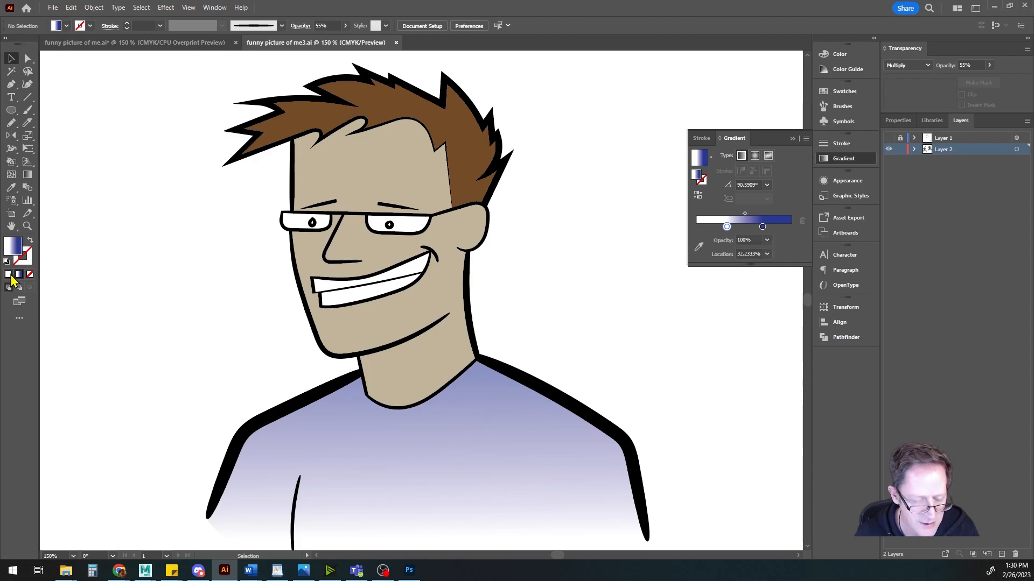
{"action": "left_click", "coordinate": [9, 274]}
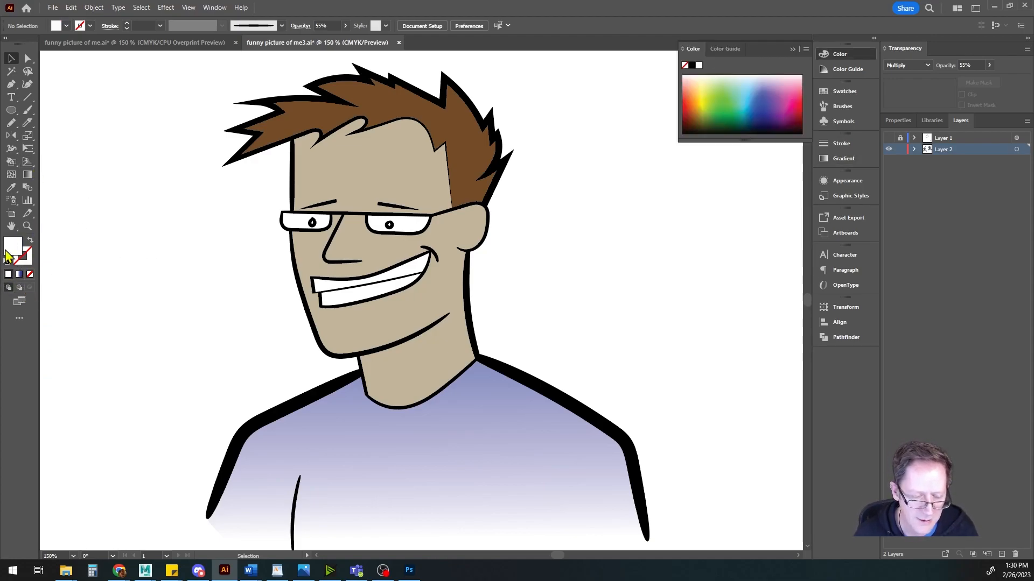
{"action": "left_click", "coordinate": [692, 66]}
{"action": "left_click", "coordinate": [10, 85]}
{"action": "scroll", "coordinate": [247, 241], "scroll_direction": "up", "scroll_amount": 3}
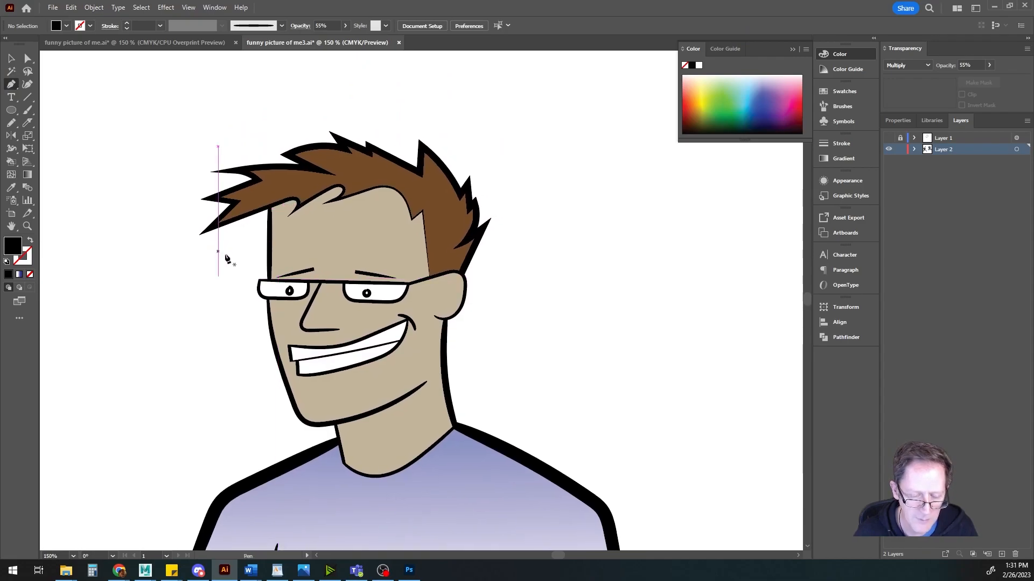
{"action": "scroll", "coordinate": [222, 257], "scroll_direction": "up", "scroll_amount": 1}
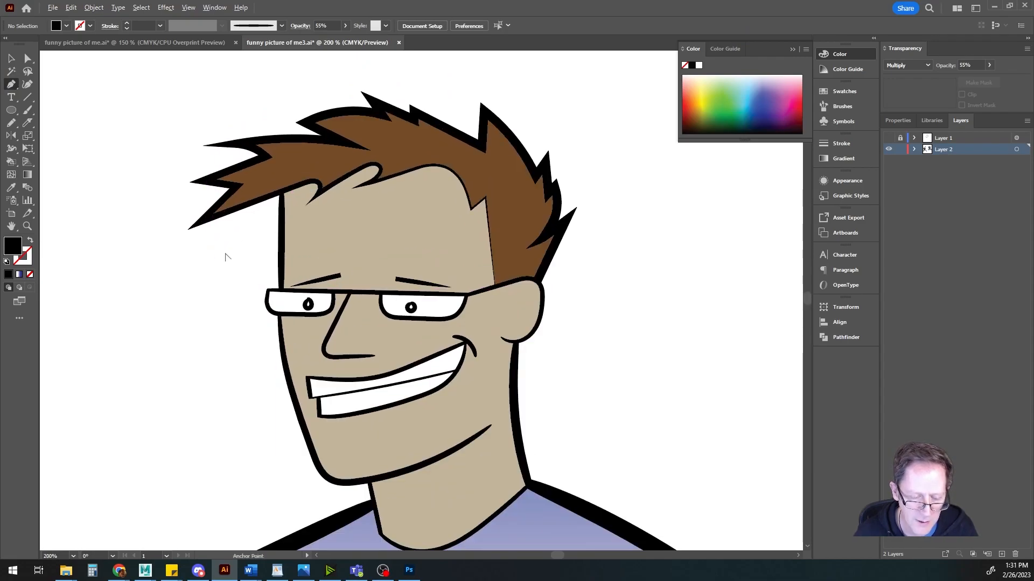
Step: Draw the jagged lower edge of a hair shadow across the forehead, with curved spikes echoing the hairline
{"action": "left_click", "coordinate": [252, 205]}
{"action": "left_click", "coordinate": [252, 244]}
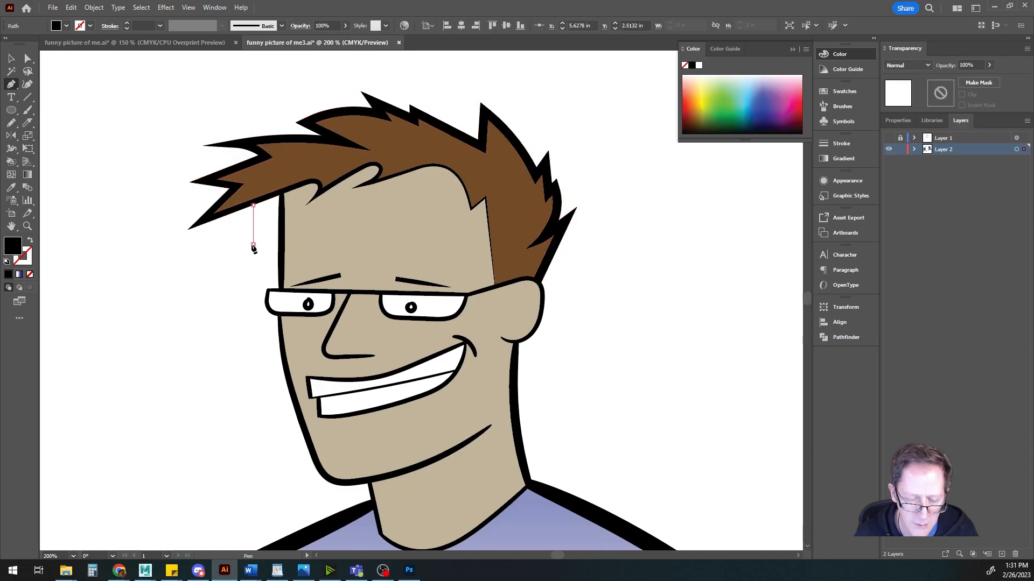
{"action": "left_click_drag", "start_coordinate": [331, 221], "coordinate": [323, 238]}
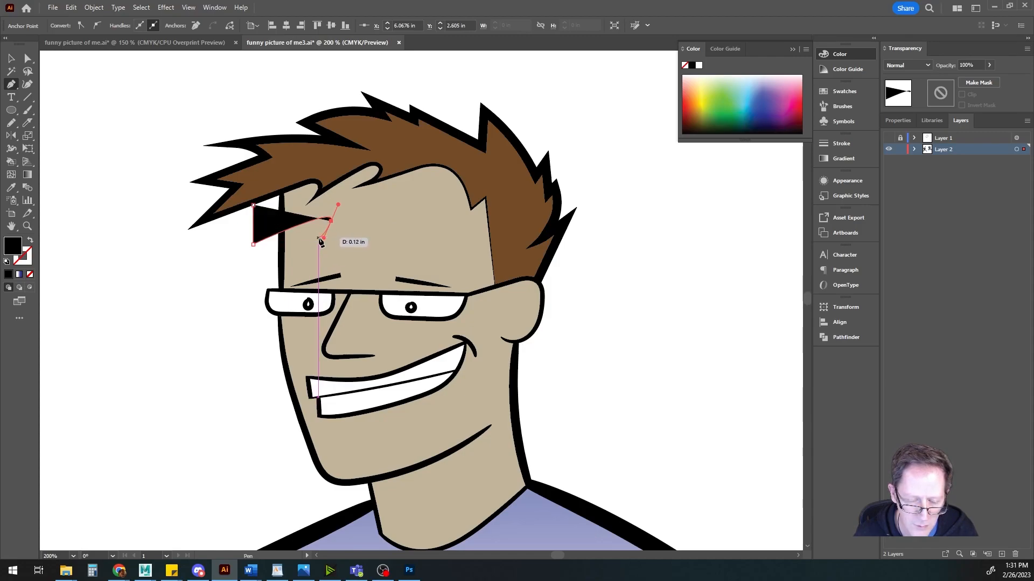
{"action": "left_click", "coordinate": [318, 244]}
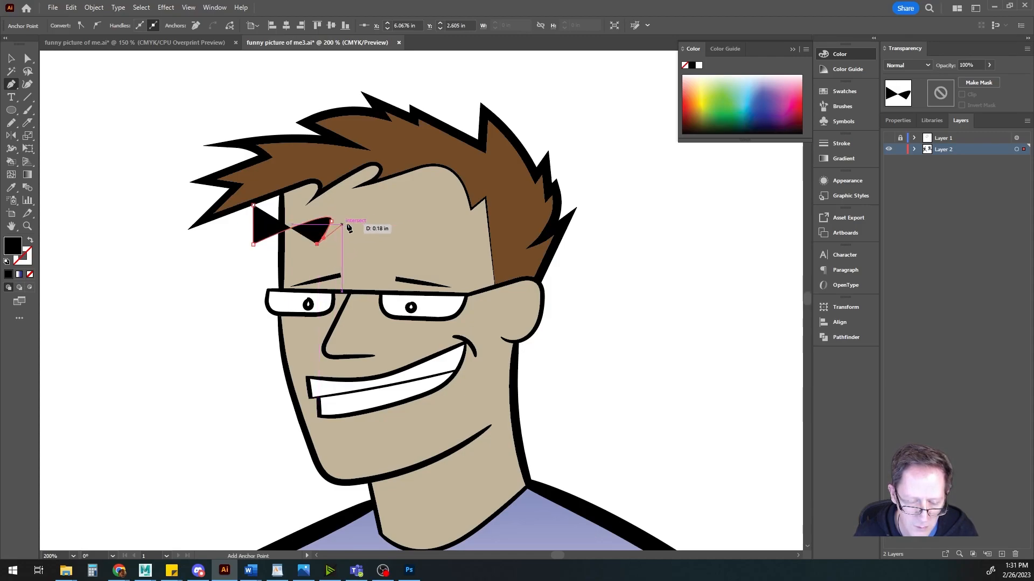
{"action": "left_click_drag", "start_coordinate": [388, 209], "coordinate": [394, 221]}
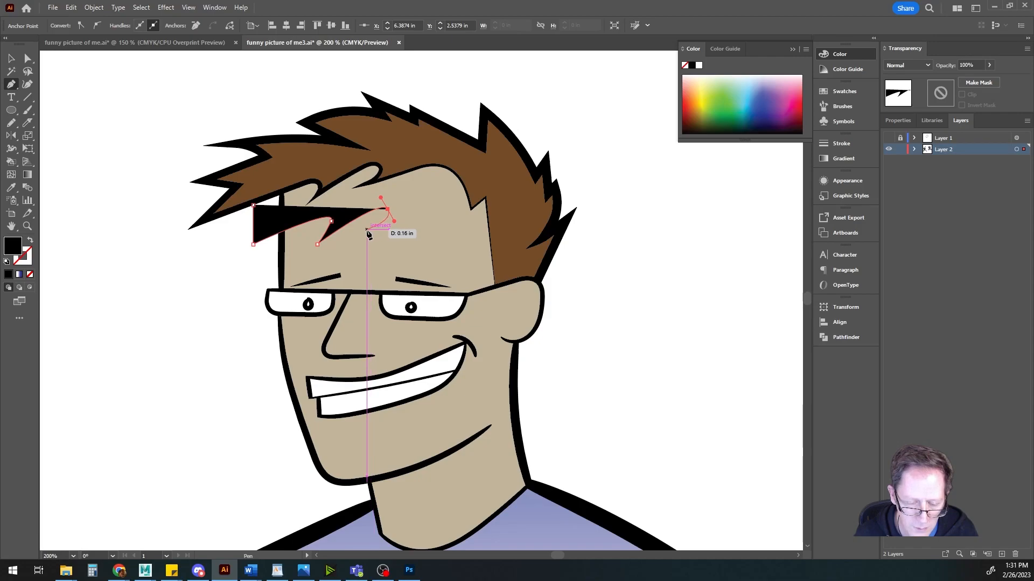
{"action": "left_click", "coordinate": [366, 229]}
{"action": "left_click_drag", "start_coordinate": [448, 205], "coordinate": [460, 230]}
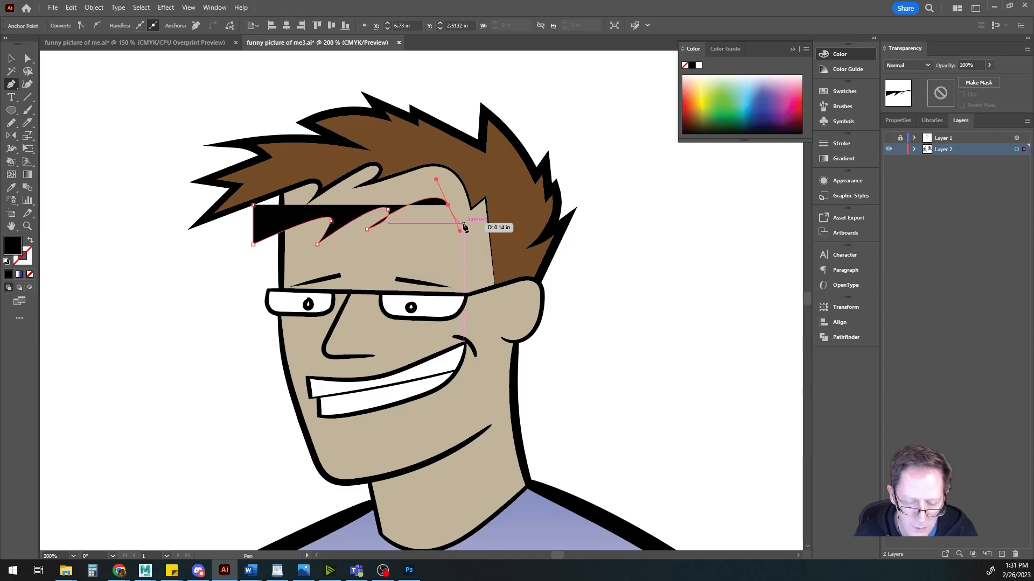
{"action": "left_click_drag", "start_coordinate": [461, 231], "coordinate": [452, 213]}
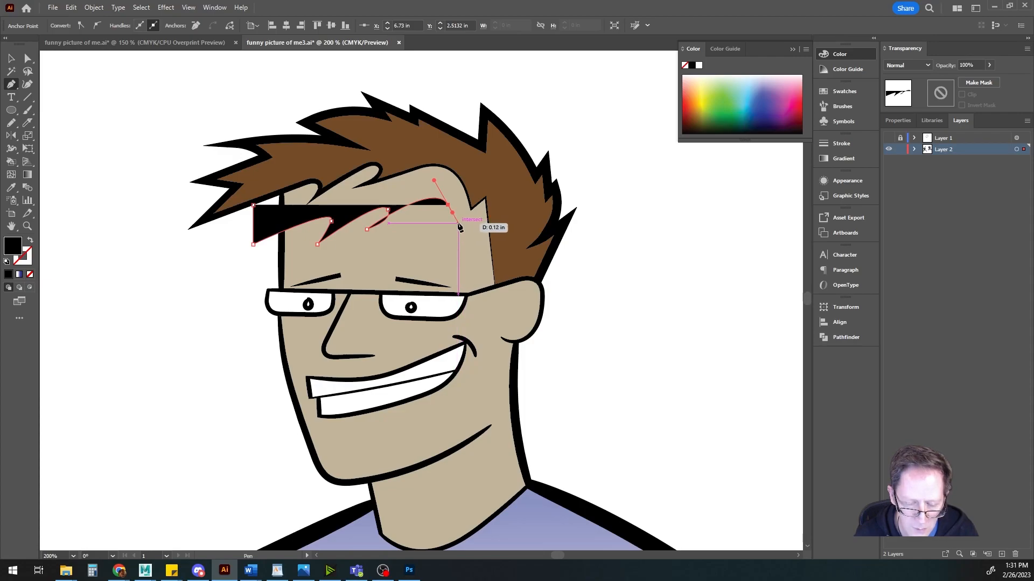
{"action": "left_click", "coordinate": [457, 223]}
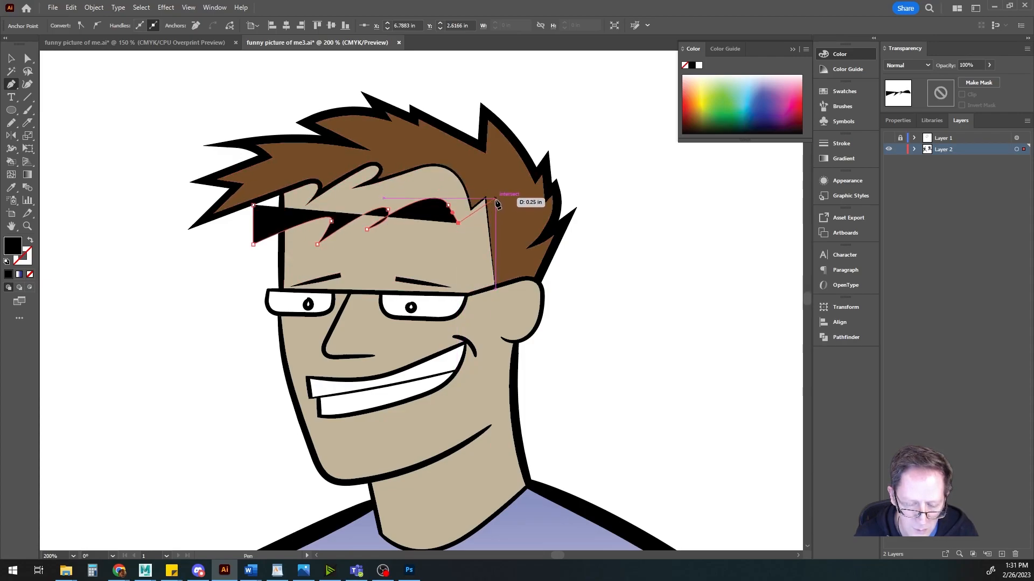
Step: Close the black shadow shape with straight segments running over the brown hair back to its starting point
{"action": "left_click", "coordinate": [495, 199]}
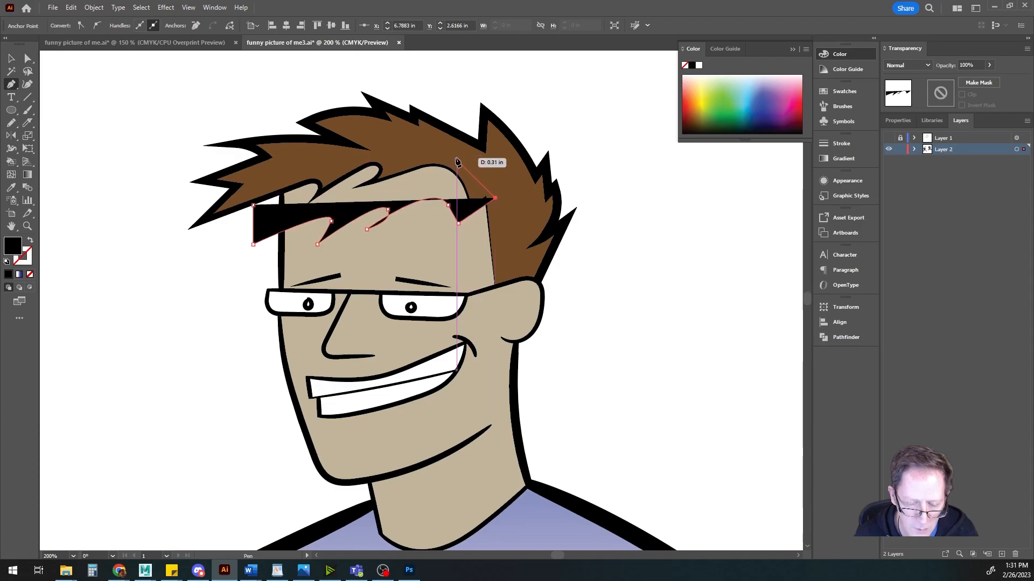
{"action": "left_click", "coordinate": [448, 146]}
{"action": "left_click", "coordinate": [377, 156]}
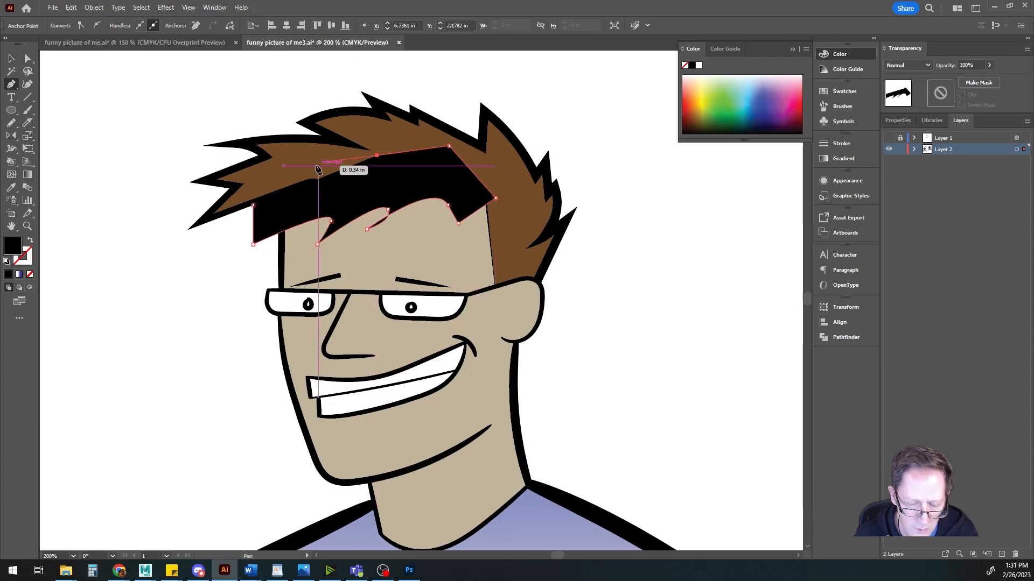
{"action": "left_click", "coordinate": [296, 166]}
{"action": "left_click", "coordinate": [253, 188]}
{"action": "left_click", "coordinate": [253, 206]}
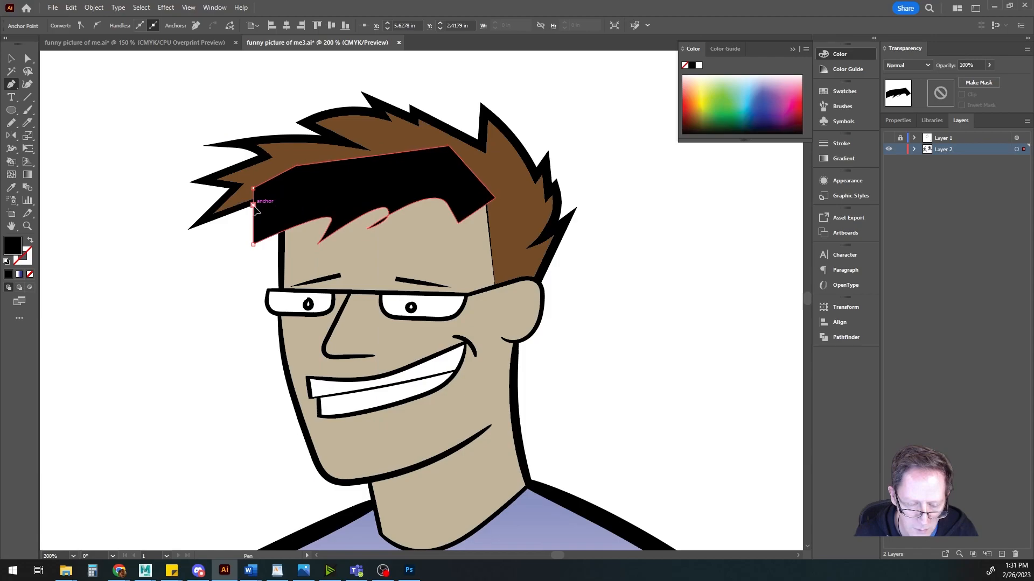
Step: Reduce the hair shadow's opacity to 22%
{"action": "key", "text": "v"}
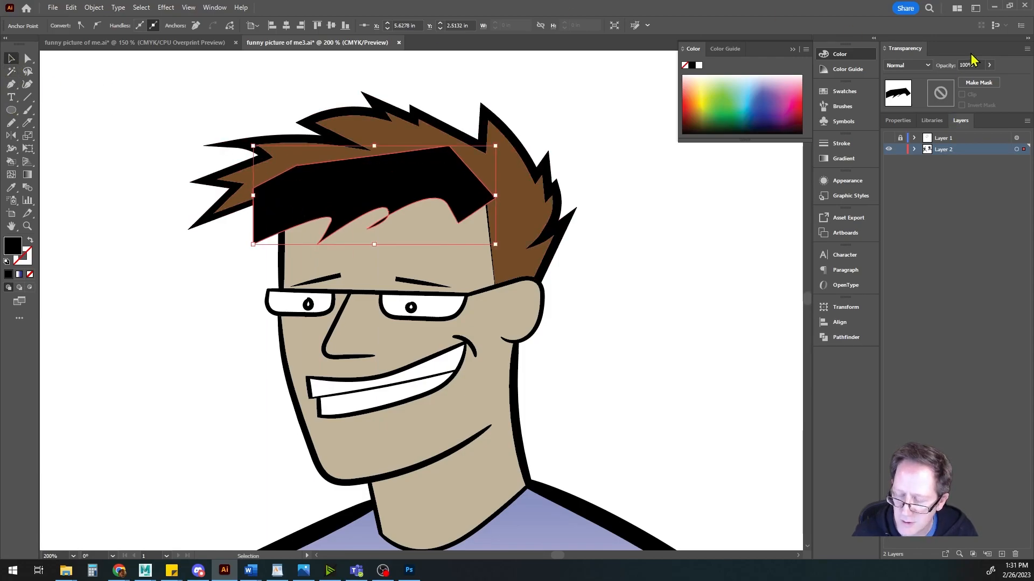
{"action": "left_click", "coordinate": [989, 65]}
{"action": "left_click_drag", "start_coordinate": [977, 81], "coordinate": [958, 79]}
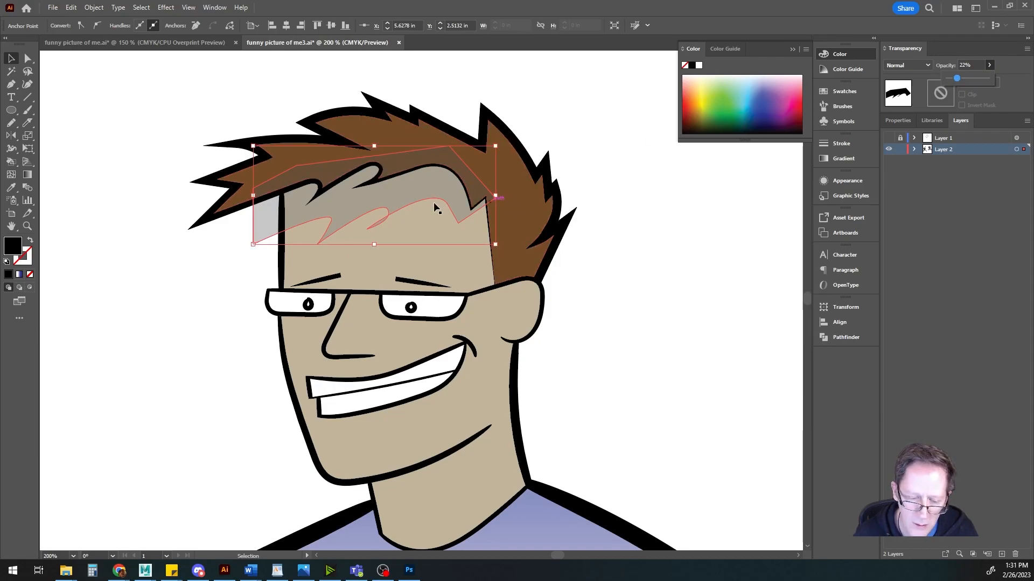
Step: Shift the hair shadow slightly and reshape the curve and tip of its spikes on the forehead
{"action": "left_click_drag", "start_coordinate": [343, 210], "coordinate": [369, 255]}
{"action": "scroll", "coordinate": [367, 241], "scroll_direction": "up", "scroll_amount": 1}
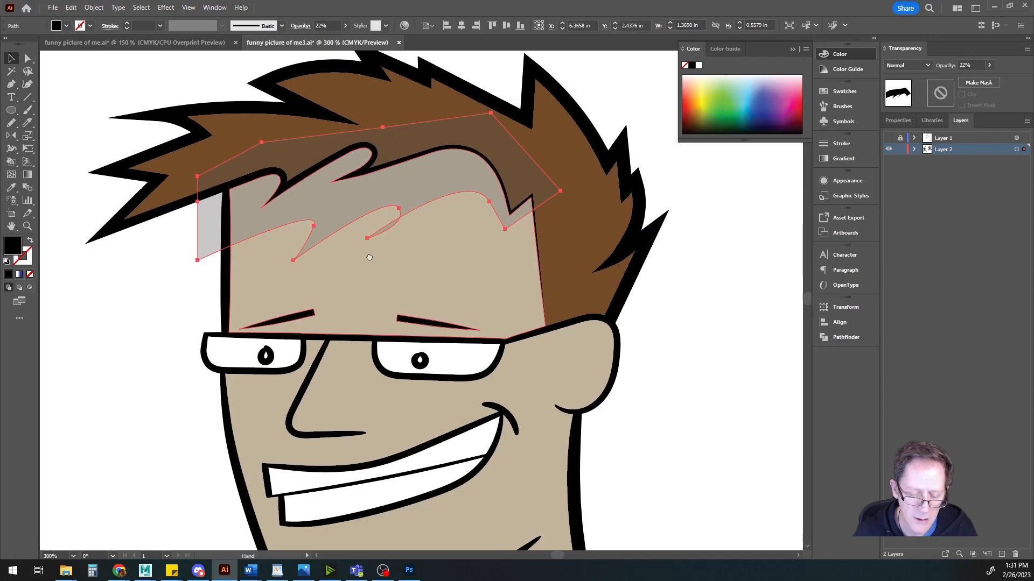
{"action": "key", "text": "a"}
{"action": "left_click_drag", "start_coordinate": [394, 207], "coordinate": [388, 200]}
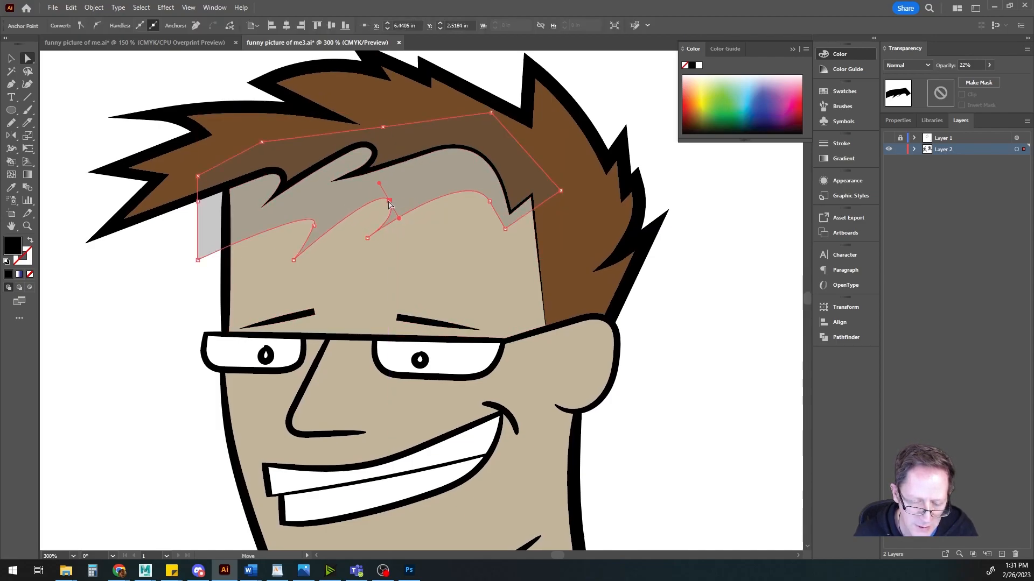
{"action": "left_click_drag", "start_coordinate": [294, 262], "coordinate": [304, 246]}
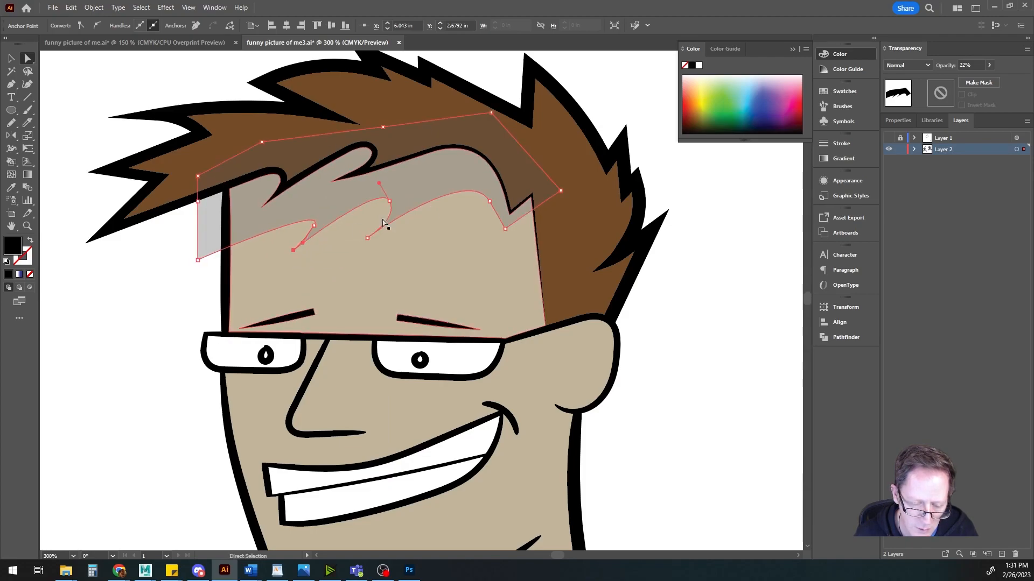
Step: Move the whole hair shadow closer to the hairline so that its spikes follow the fringe
{"action": "key", "text": "v"}
{"action": "left_click_drag", "start_coordinate": [342, 197], "coordinate": [339, 189]}
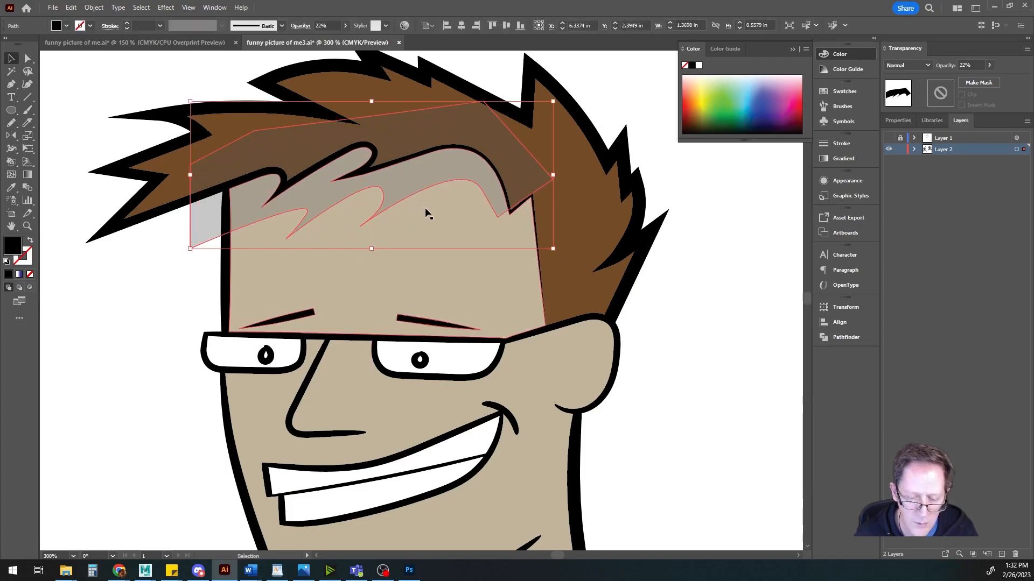
{"action": "left_click_drag", "start_coordinate": [398, 180], "coordinate": [411, 178]}
Step: Adjust the shadow's corner over the side hair and shorten its middle spike on the forehead
{"action": "key", "text": "a"}
{"action": "left_click_drag", "start_coordinate": [563, 174], "coordinate": [557, 166]}
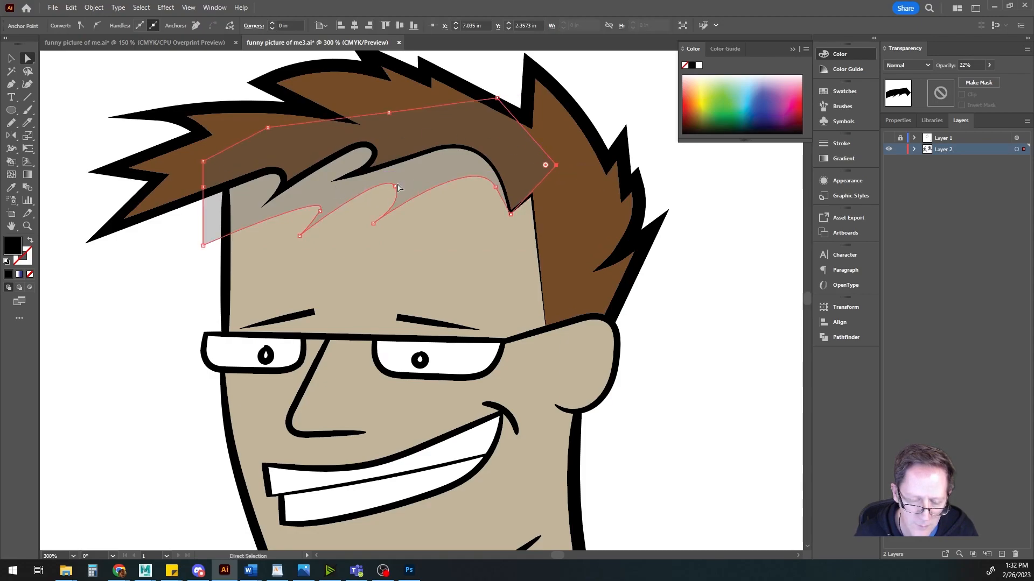
{"action": "left_click_drag", "start_coordinate": [397, 185], "coordinate": [394, 186]}
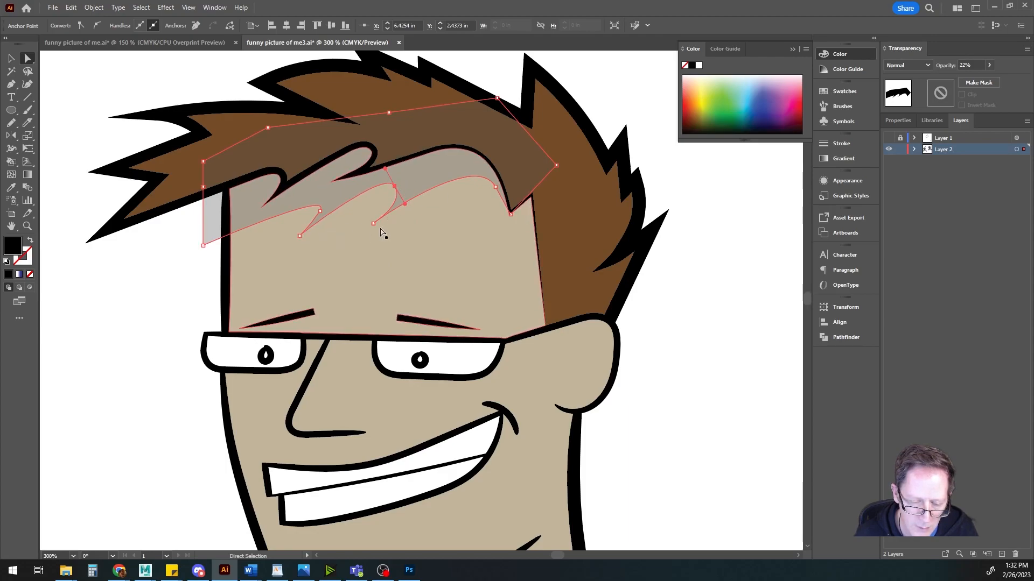
{"action": "left_click_drag", "start_coordinate": [374, 224], "coordinate": [395, 199]}
{"action": "key", "text": "v"}
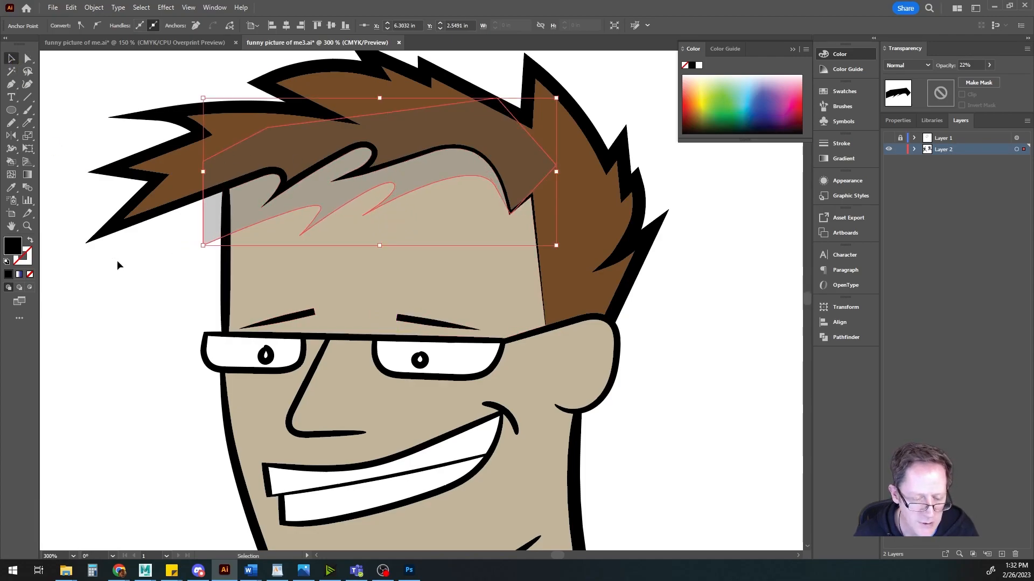
Step: Select the head artwork together with the hair shadow and save the document
{"action": "scroll", "coordinate": [129, 256], "scroll_direction": "down", "scroll_amount": 1}
{"action": "left_click_drag", "start_coordinate": [94, 102], "coordinate": [534, 334]}
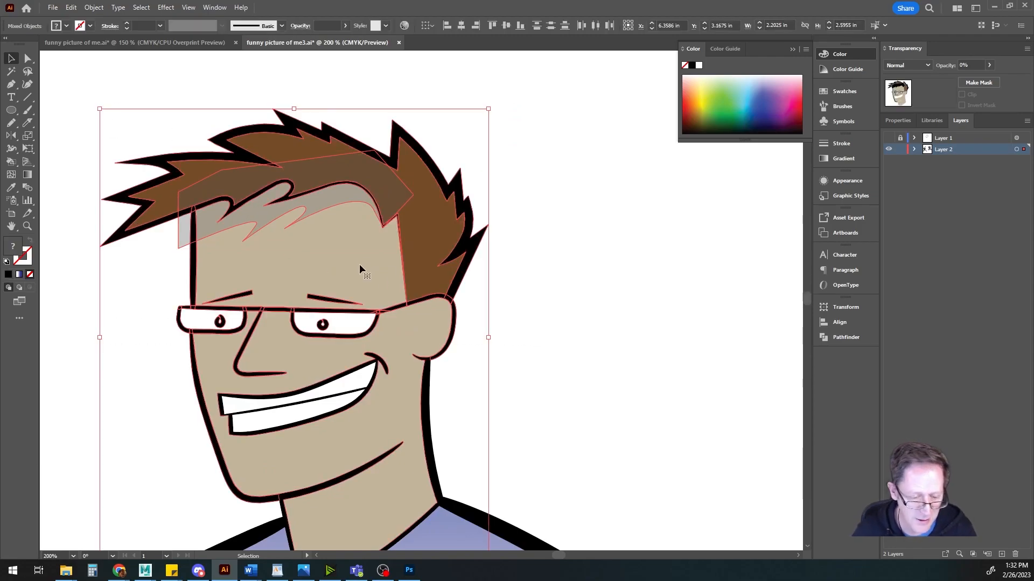
{"action": "scroll", "coordinate": [328, 250], "scroll_direction": "up", "scroll_amount": 2}
{"action": "key", "text": "a"}
{"action": "key", "text": "v"}
{"action": "key", "text": "ctrl+s"}
Step: Trim away the part of the hair shadow outside the face with the Shape Builder tool and deselect the artwork
{"action": "left_click", "coordinate": [11, 163]}
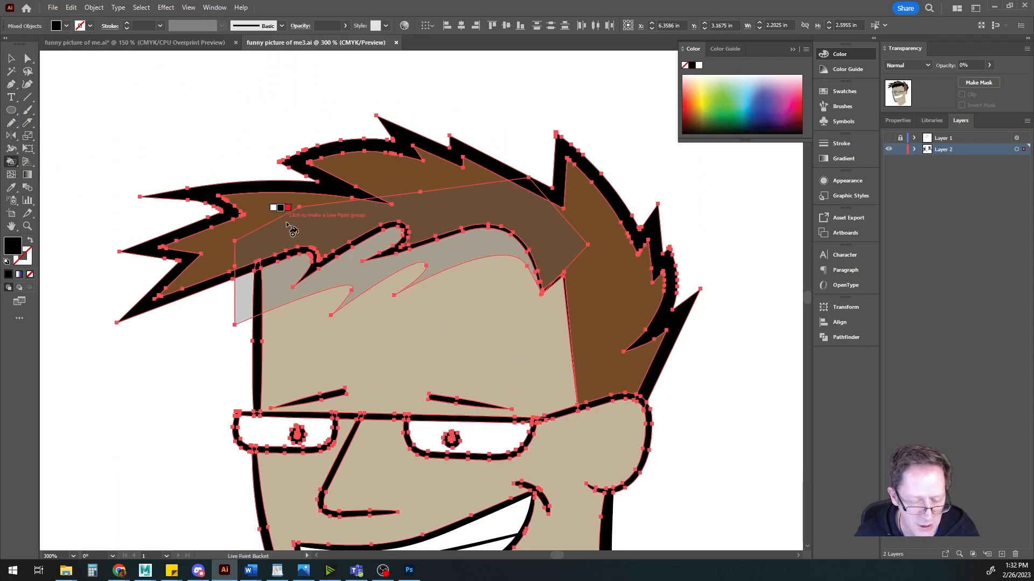
{"action": "left_click_drag", "start_coordinate": [19, 170], "coordinate": [43, 161]}
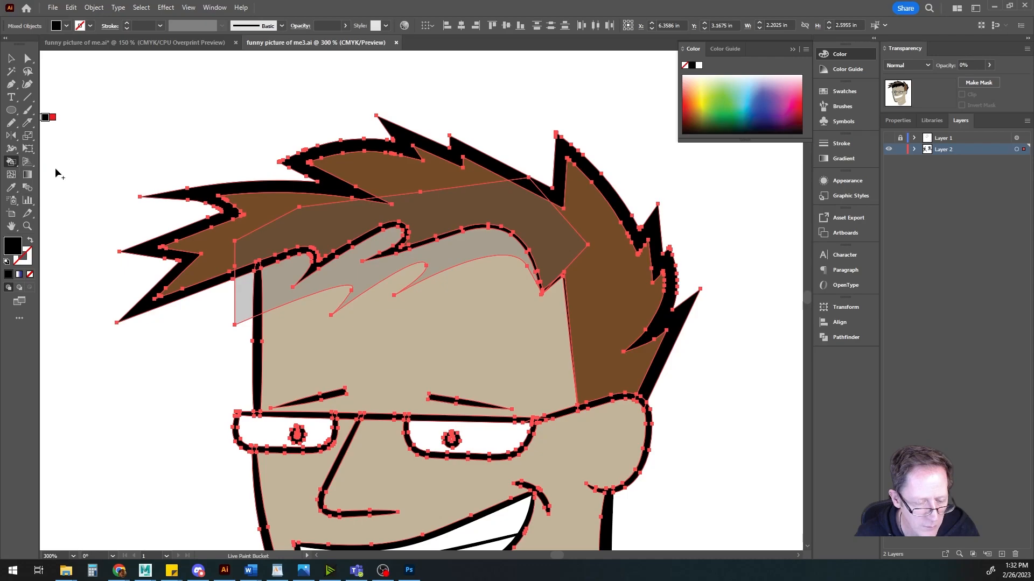
{"action": "left_click", "coordinate": [320, 229]}
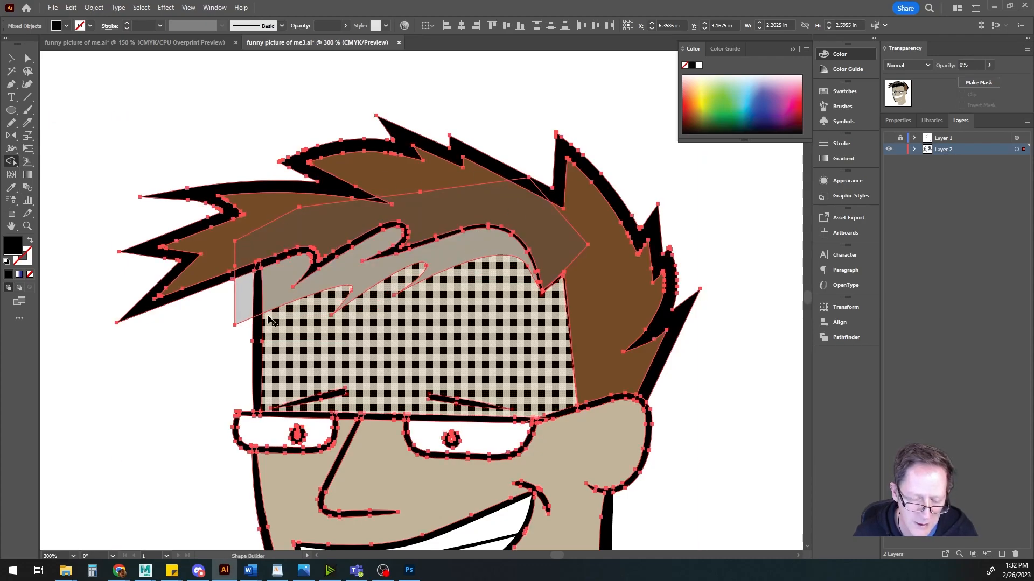
{"action": "left_click", "coordinate": [248, 297], "text": "alt"}
{"action": "left_click", "coordinate": [565, 236]}
{"action": "left_click", "coordinate": [358, 273]}
{"action": "key", "text": "ctrl"}
{"action": "key", "text": "v"}
{"action": "left_click", "coordinate": [131, 200]}
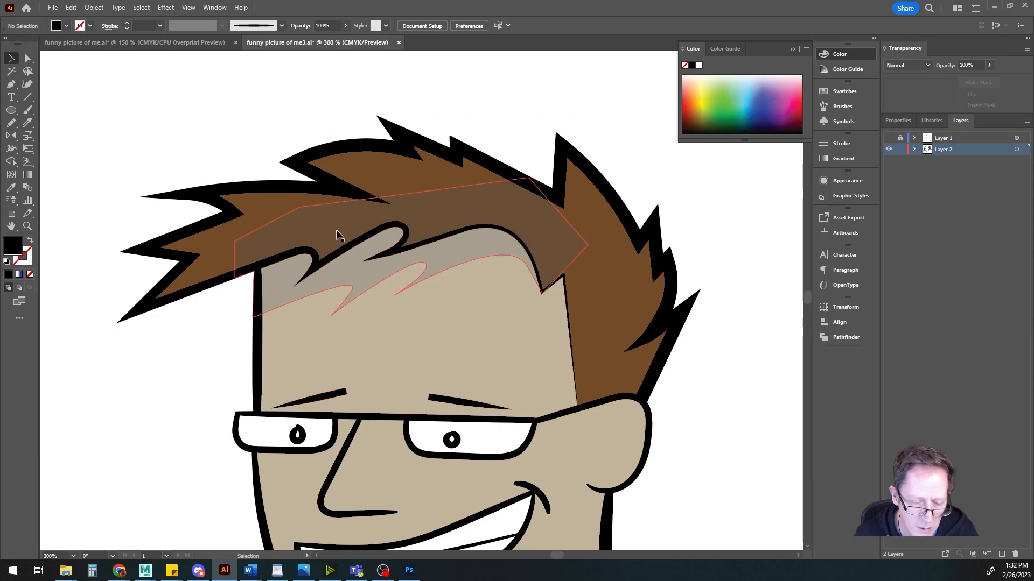
Step: Select the trimmed hair shadow, expand Layer 2 and move the shadow's path down through the layer's paths
{"action": "left_click", "coordinate": [343, 293]}
{"action": "key", "text": "ctrl+="}
{"action": "key", "text": "ctrl+="}
{"action": "key", "text": "ctrl+minus"}
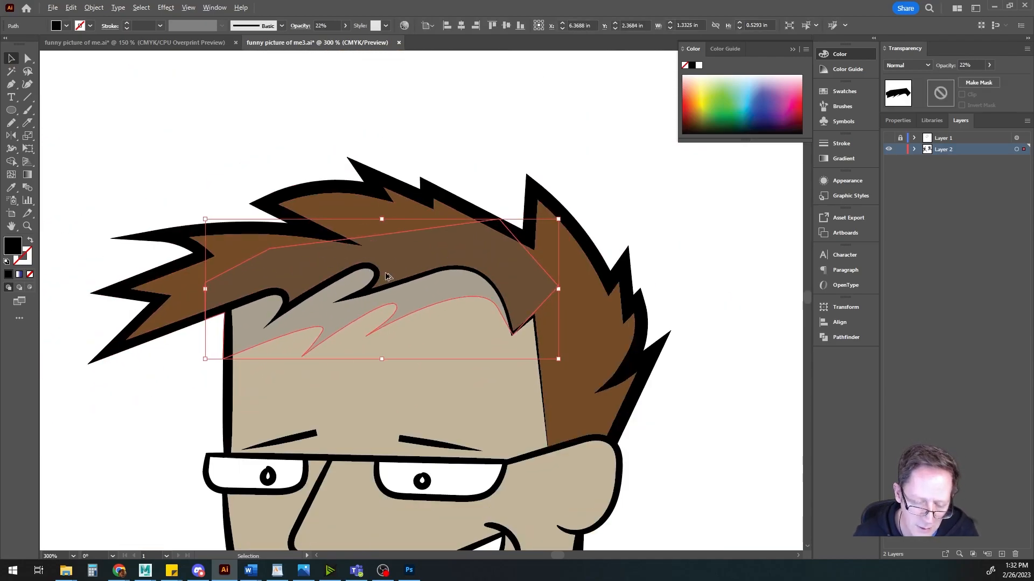
{"action": "scroll", "coordinate": [386, 276], "scroll_direction": "up", "scroll_amount": 1}
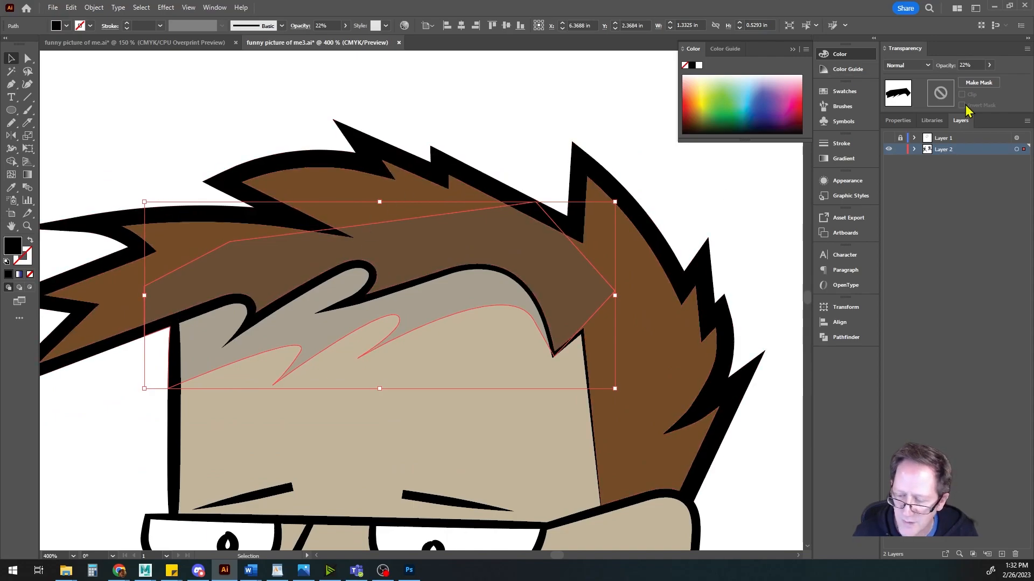
{"action": "left_click", "coordinate": [914, 150]}
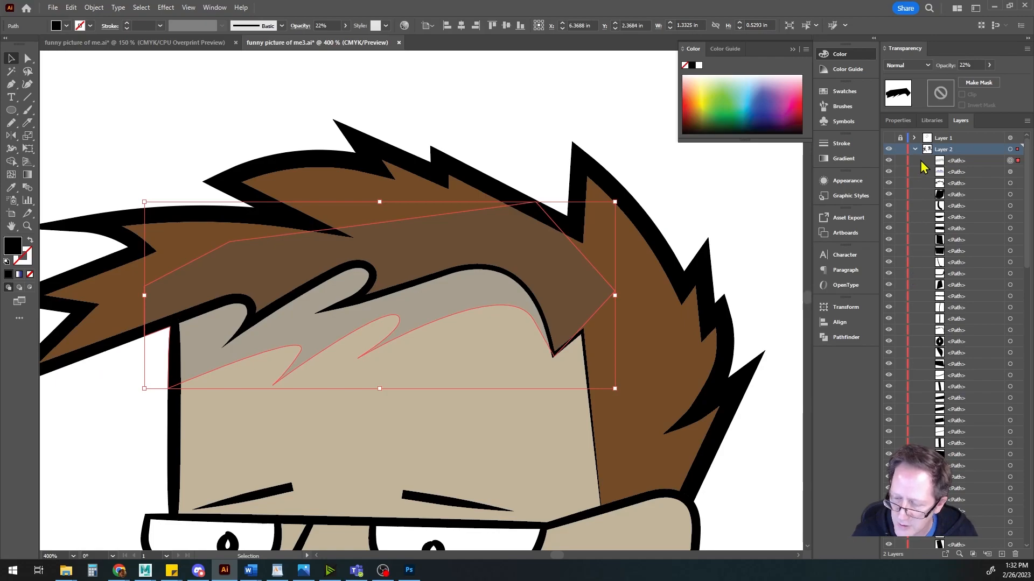
{"action": "left_click_drag", "start_coordinate": [948, 163], "coordinate": [947, 442]}
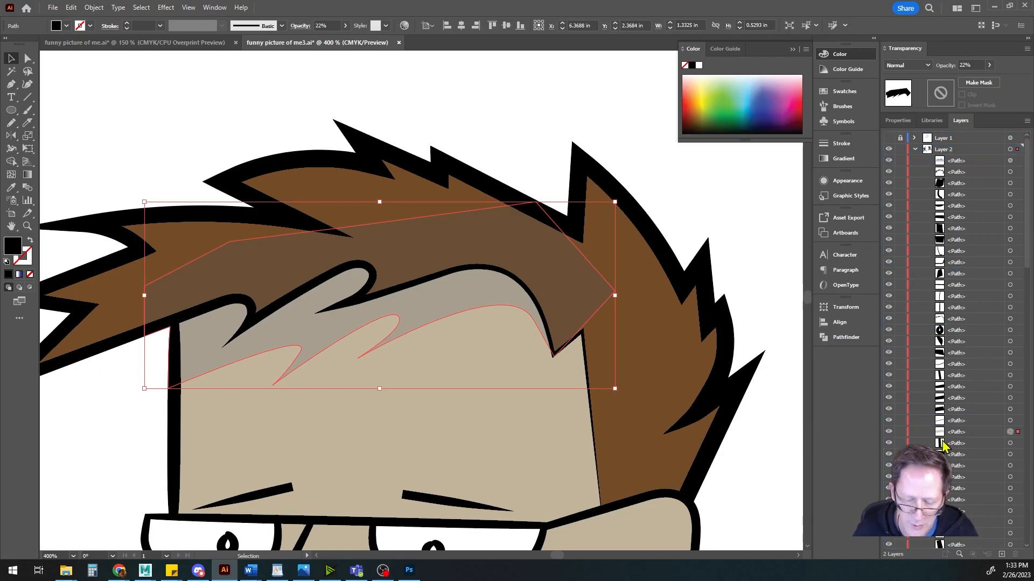
{"action": "scroll", "coordinate": [944, 445], "scroll_direction": "down", "scroll_amount": 4}
{"action": "left_click_drag", "start_coordinate": [941, 302], "coordinate": [945, 462]}
{"action": "scroll", "coordinate": [940, 331], "scroll_direction": "down", "scroll_amount": 4}
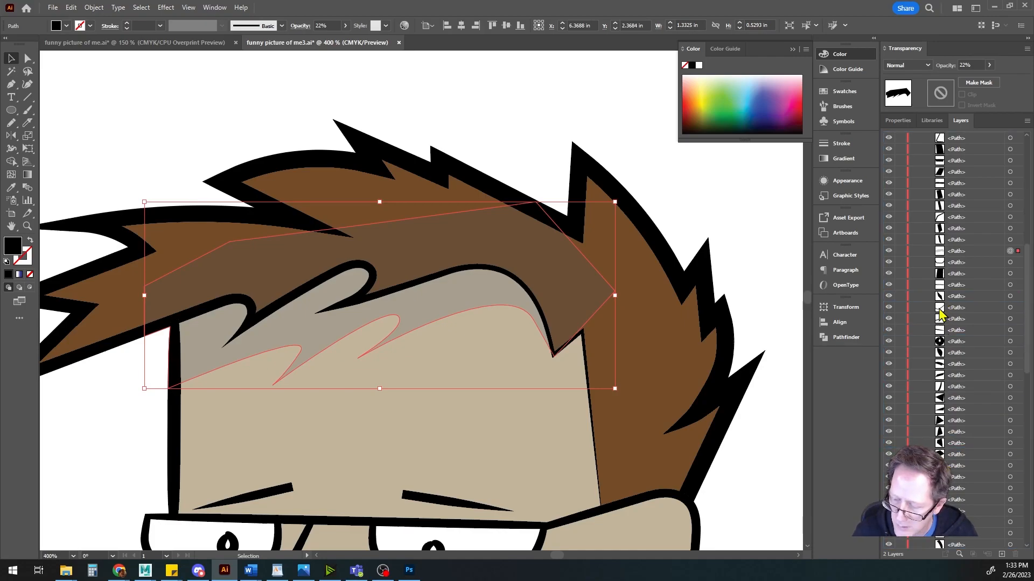
Step: Lower the hair shadow's path in Layer 2 beneath the black line paths, directly above the two compound paths
{"action": "left_click_drag", "start_coordinate": [944, 255], "coordinate": [944, 308]}
{"action": "left_click_drag", "start_coordinate": [943, 417], "coordinate": [942, 421]}
{"action": "scroll", "coordinate": [945, 422], "scroll_direction": "down", "scroll_amount": 3}
{"action": "left_click_drag", "start_coordinate": [943, 277], "coordinate": [955, 457]}
{"action": "scroll", "coordinate": [953, 456], "scroll_direction": "down", "scroll_amount": 5}
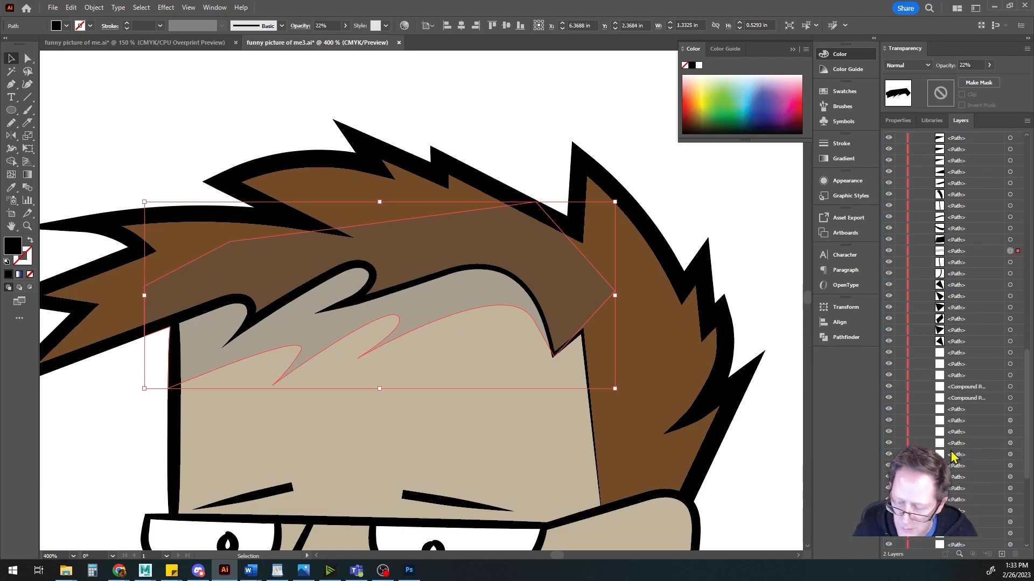
{"action": "left_click_drag", "start_coordinate": [942, 258], "coordinate": [943, 413]}
{"action": "left_click", "coordinate": [941, 400]}
{"action": "left_click_drag", "start_coordinate": [942, 378], "coordinate": [943, 376]}
Step: Select the brown hair fill and move its path in Layer 2 directly above the hair shadow, then deselect it
{"action": "left_click", "coordinate": [563, 116]}
{"action": "left_click", "coordinate": [617, 257]}
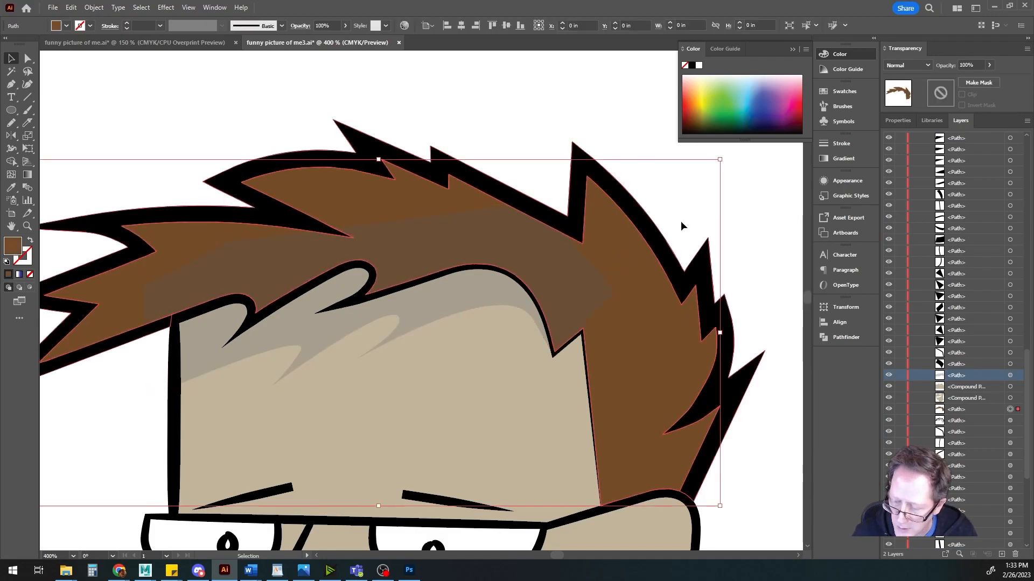
{"action": "left_click", "coordinate": [939, 410]}
{"action": "left_click_drag", "start_coordinate": [941, 414], "coordinate": [943, 377]}
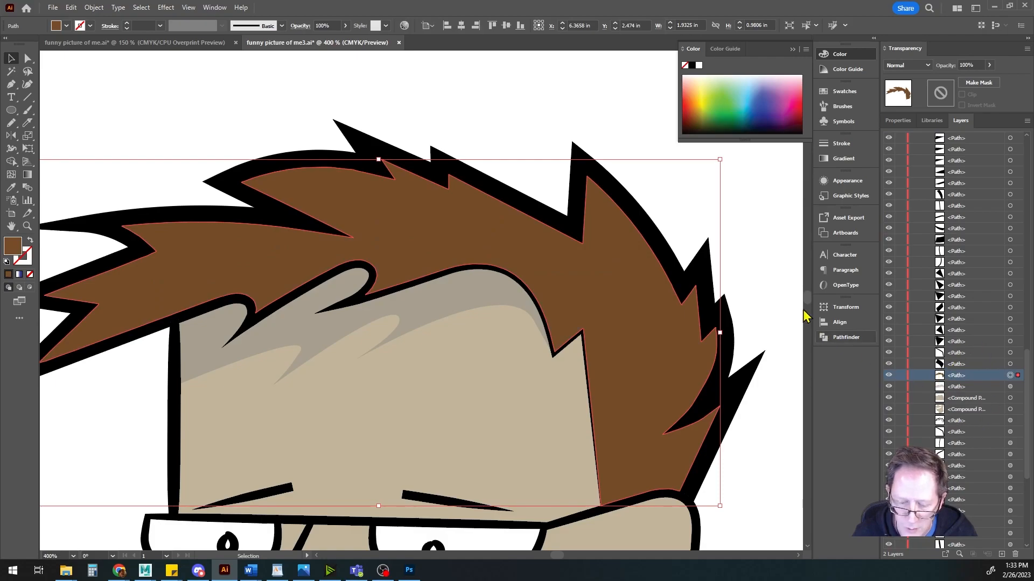
{"action": "left_click", "coordinate": [769, 231]}
{"action": "key", "text": "ctrl+minus"}
{"action": "key", "text": "ctrl+minus"}
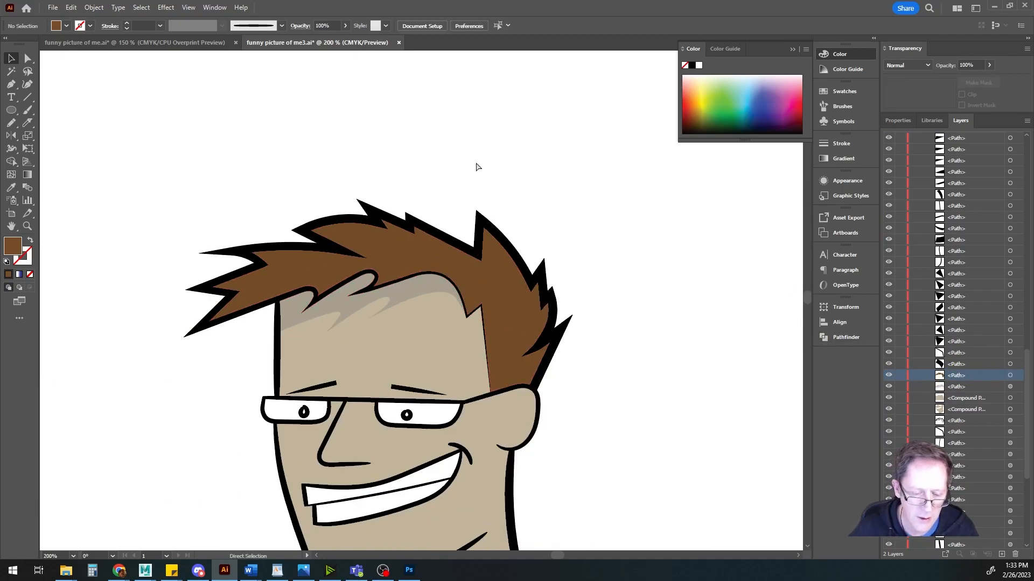
Step: Set the blending mode to Multiply with no artwork selected
{"action": "scroll", "coordinate": [558, 236], "scroll_direction": "up", "scroll_amount": 1}
{"action": "left_click_drag", "start_coordinate": [289, 318], "coordinate": [448, 270]}
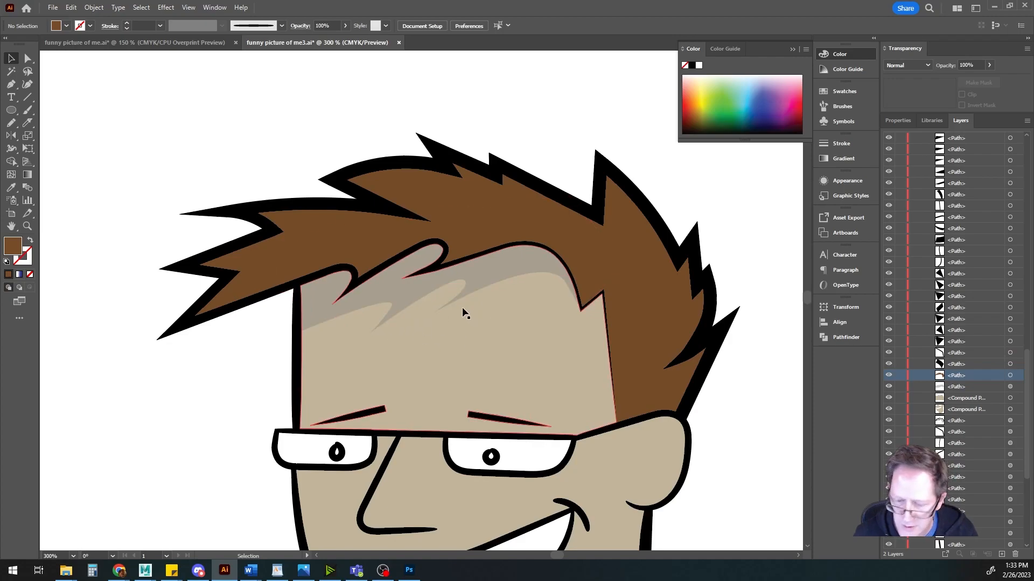
{"action": "left_click", "coordinate": [914, 65]}
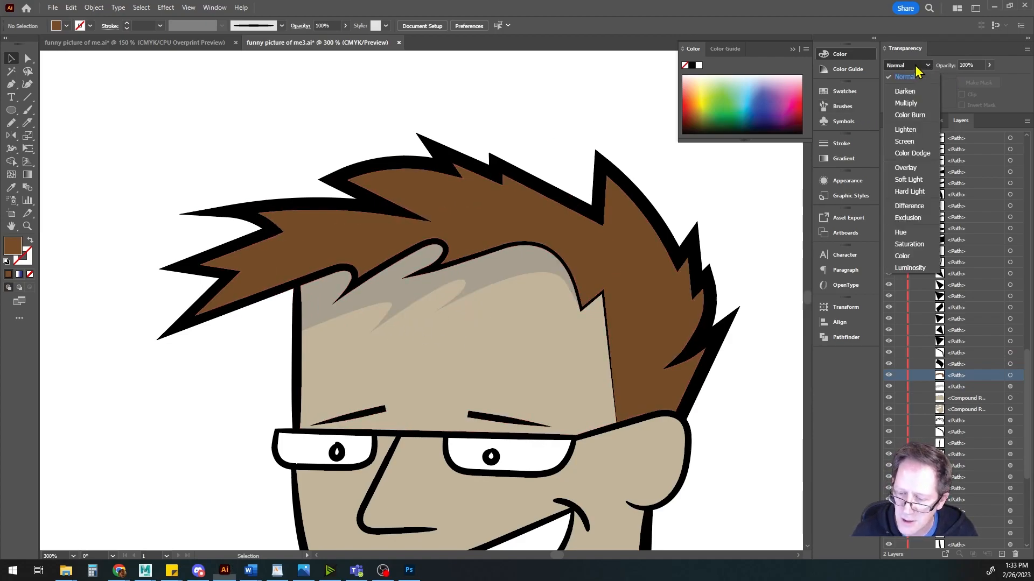
{"action": "left_click", "coordinate": [912, 103]}
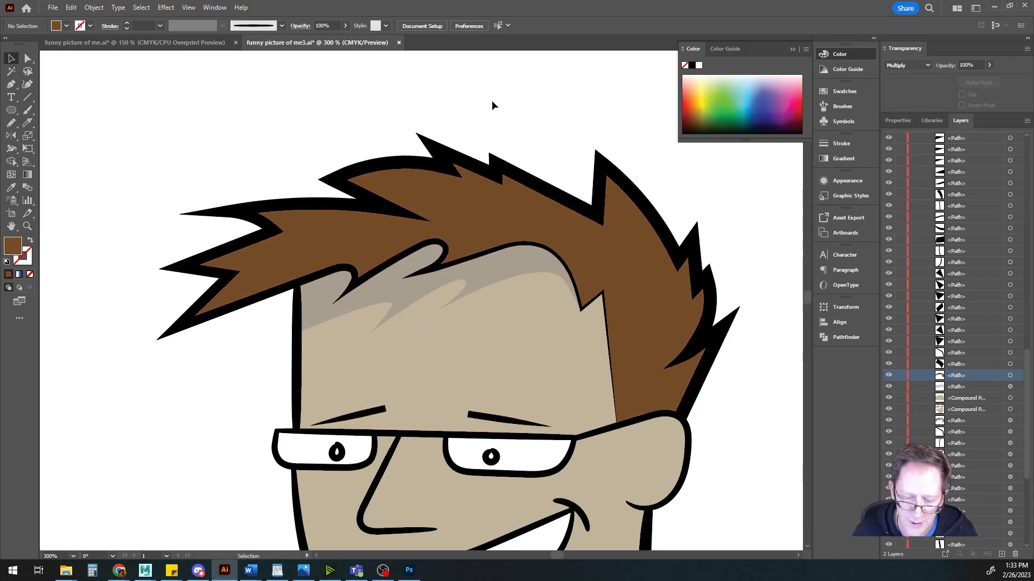
Step: Draw the lower edge of a neck shadow with the Pen tool, from the jaw line's tip to the neck's front outline
{"action": "key", "text": "ctrl+minus"}
{"action": "key", "text": "ctrl+minus"}
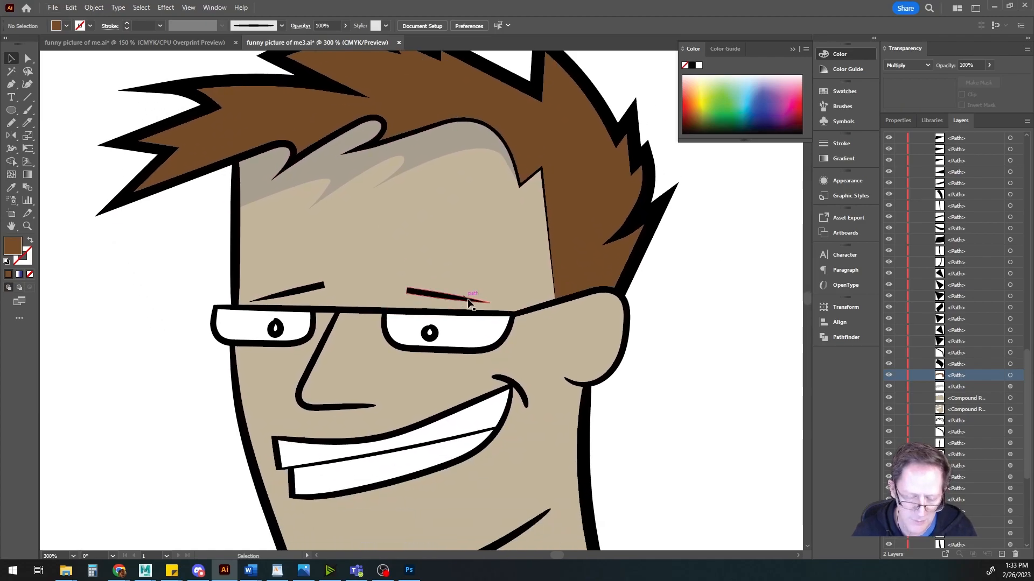
{"action": "scroll", "coordinate": [533, 390], "scroll_direction": "up", "scroll_amount": 2}
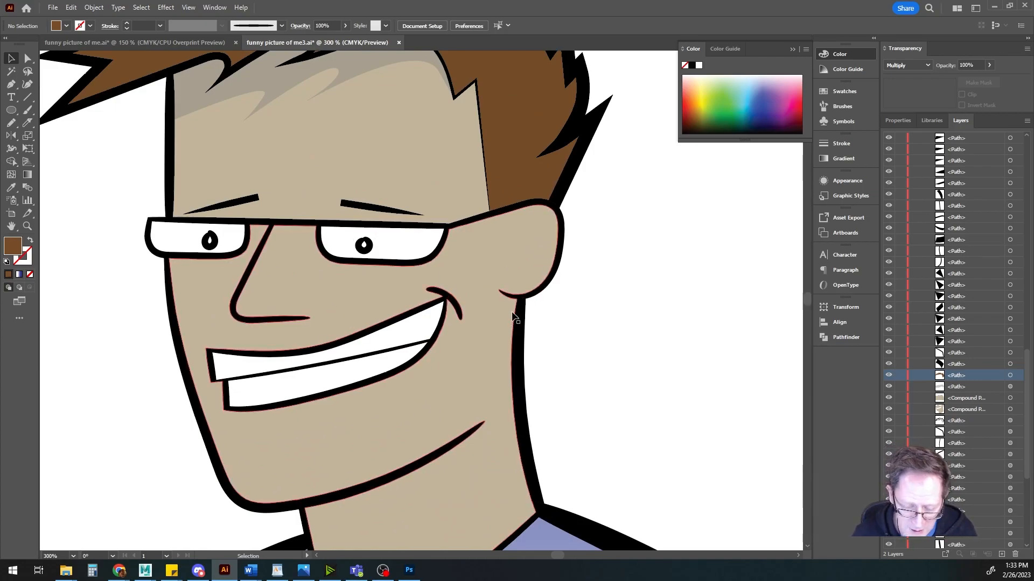
{"action": "left_click_drag", "start_coordinate": [348, 344], "coordinate": [346, 208]}
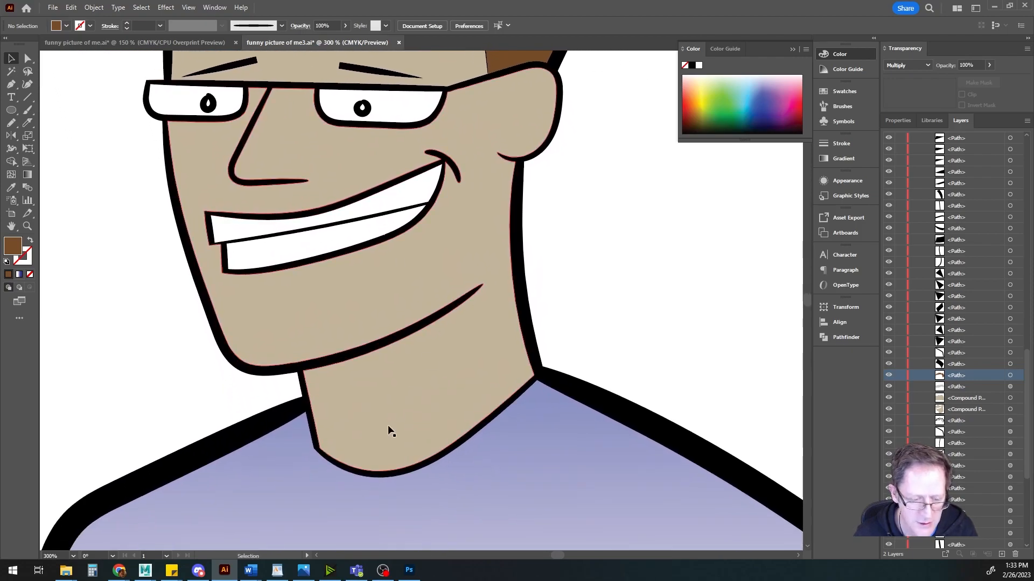
{"action": "left_click", "coordinate": [11, 84]}
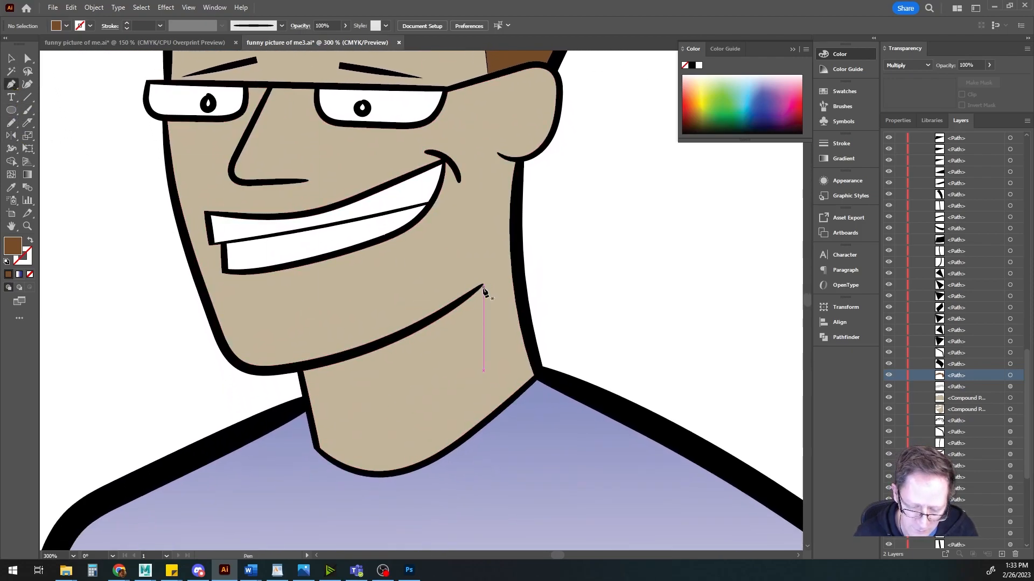
{"action": "left_click", "coordinate": [483, 285]}
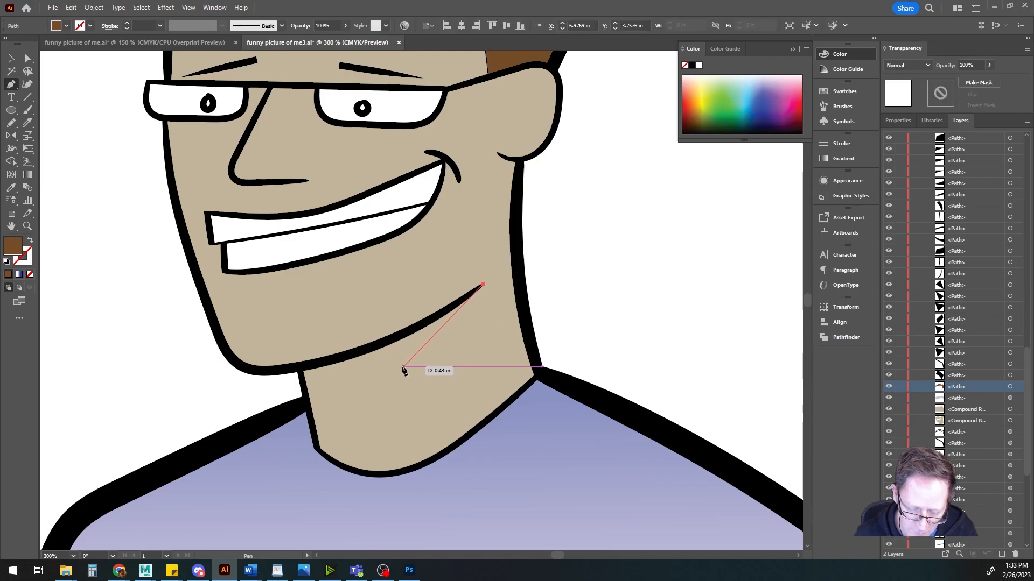
{"action": "left_click_drag", "start_coordinate": [395, 370], "coordinate": [370, 385]}
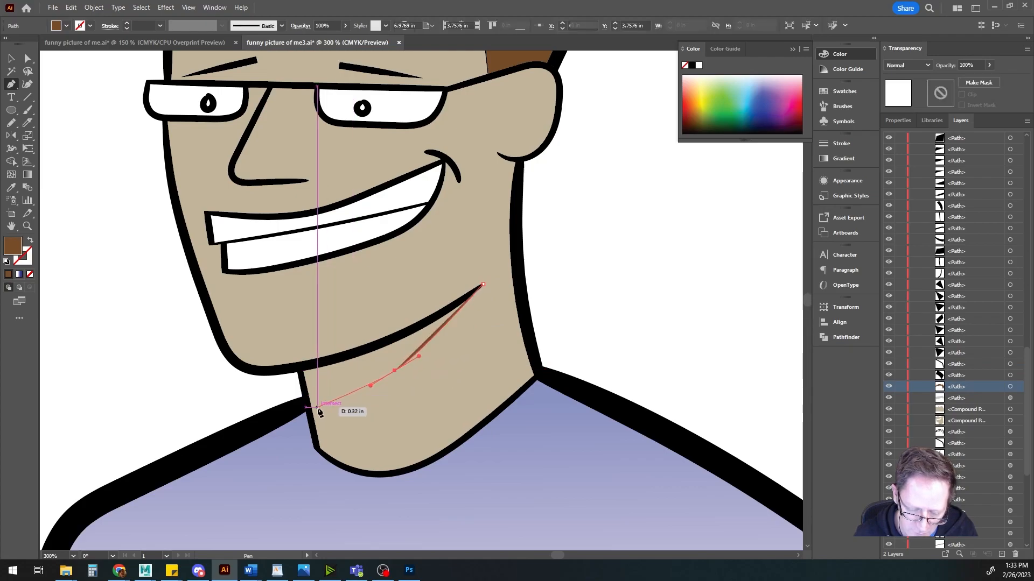
{"action": "left_click", "coordinate": [319, 411]}
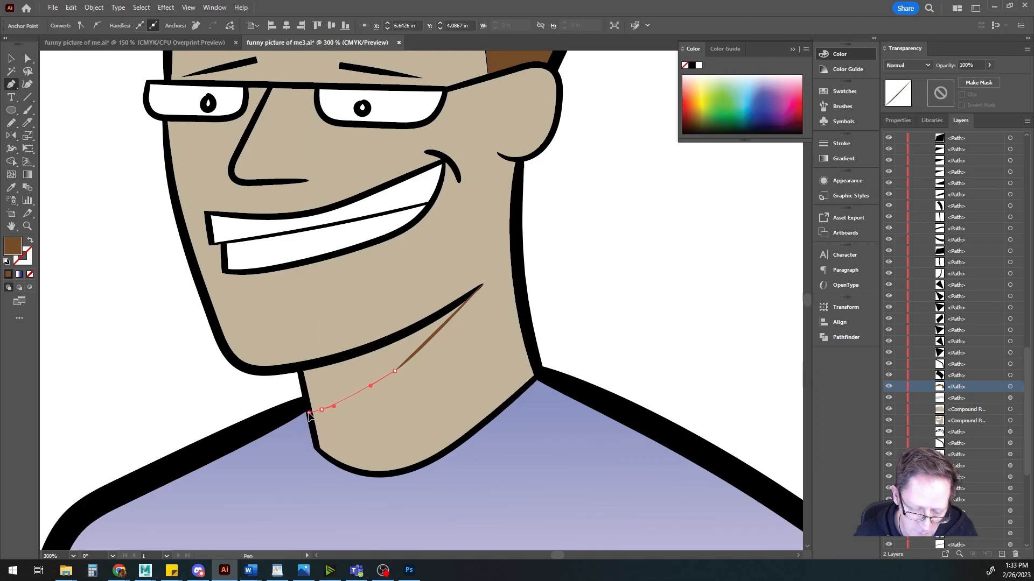
{"action": "scroll", "coordinate": [305, 414], "scroll_direction": "up", "scroll_amount": 4}
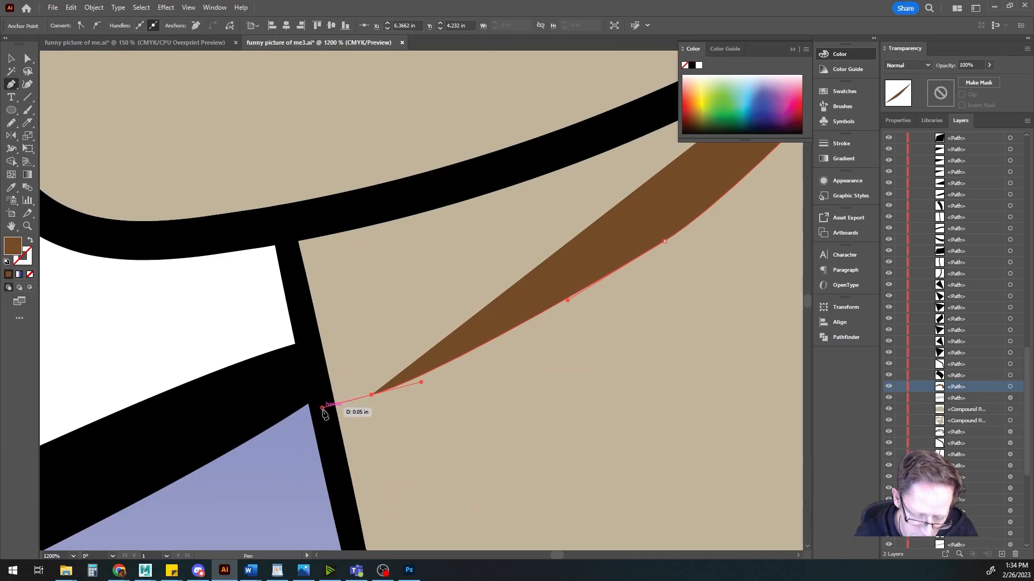
{"action": "left_click", "coordinate": [323, 413]}
{"action": "scroll", "coordinate": [219, 462], "scroll_direction": "down", "scroll_amount": 4}
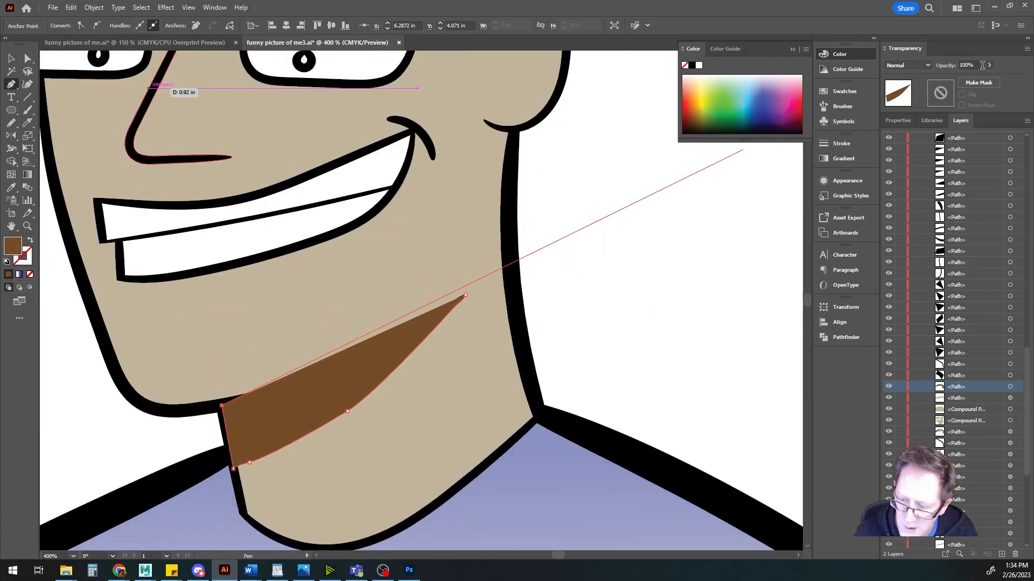
Step: Lower the neck shadow's opacity to 43% and close its path with a curve following the jaw line
{"action": "left_click", "coordinate": [989, 65]}
{"action": "left_click_drag", "start_coordinate": [989, 78], "coordinate": [965, 79]}
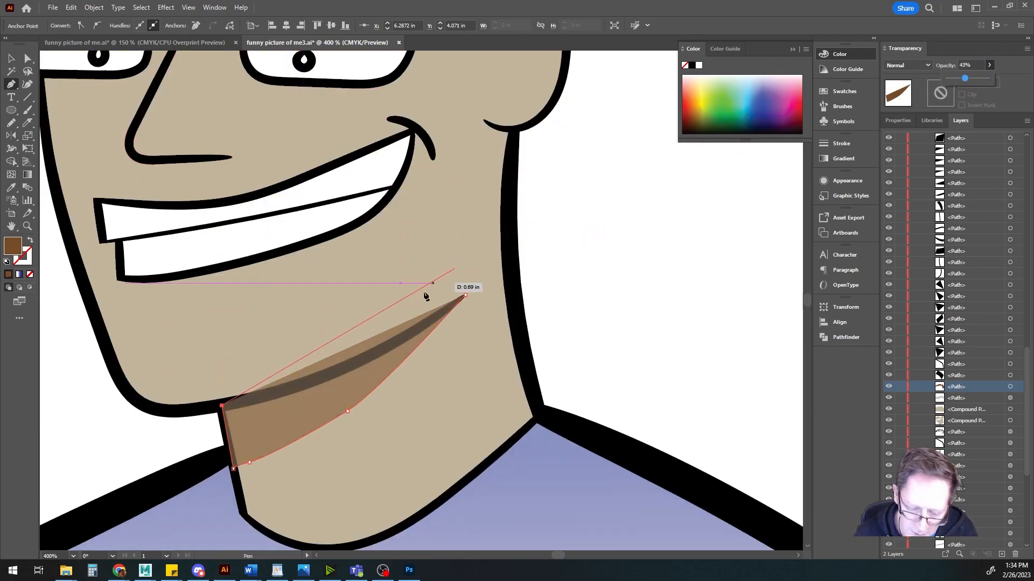
{"action": "left_click_drag", "start_coordinate": [465, 295], "coordinate": [575, 202]}
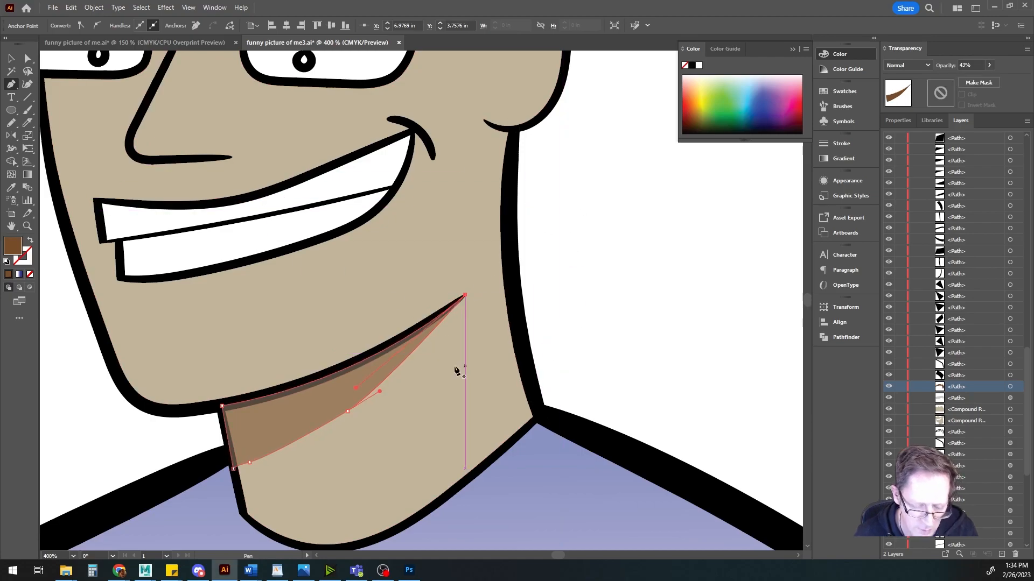
{"action": "scroll", "coordinate": [441, 359], "scroll_direction": "up", "scroll_amount": 1}
{"action": "left_click_drag", "start_coordinate": [397, 352], "coordinate": [554, 237]}
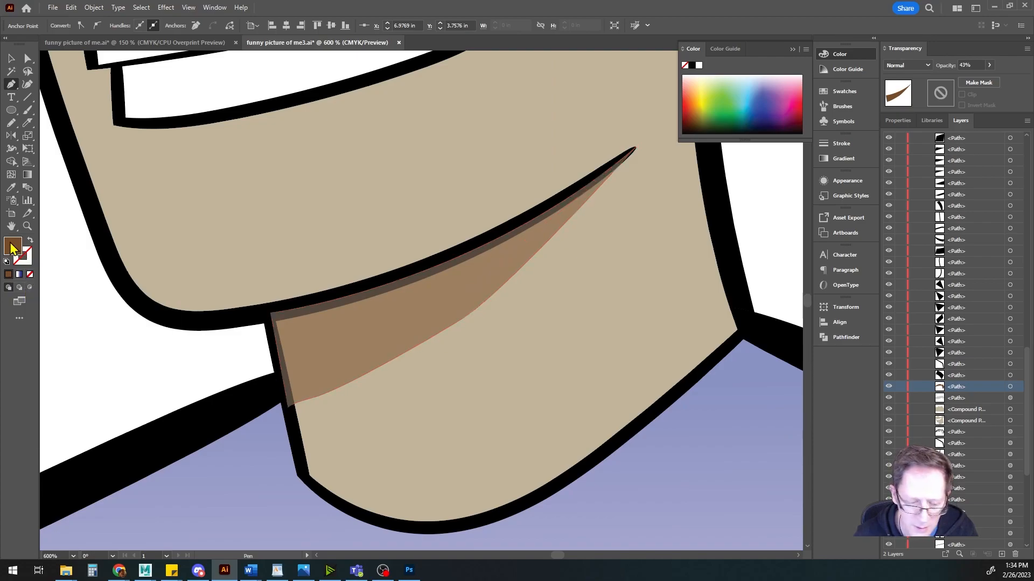
Step: Fill the shadow beneath the jaw with black (000000), set its blending mode to Multiply and deselect it
{"action": "double_click", "coordinate": [12, 248]}
{"action": "left_click_drag", "start_coordinate": [446, 297], "coordinate": [532, 363]}
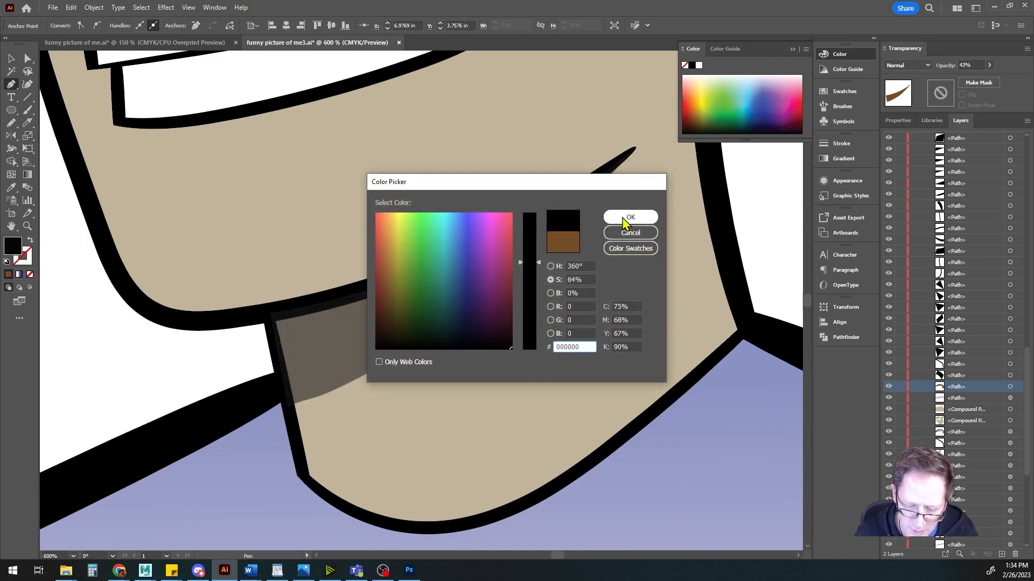
{"action": "left_click", "coordinate": [624, 222]}
{"action": "left_click", "coordinate": [906, 65]}
{"action": "left_click", "coordinate": [906, 103]}
{"action": "left_click", "coordinate": [65, 300], "text": "ctrl"}
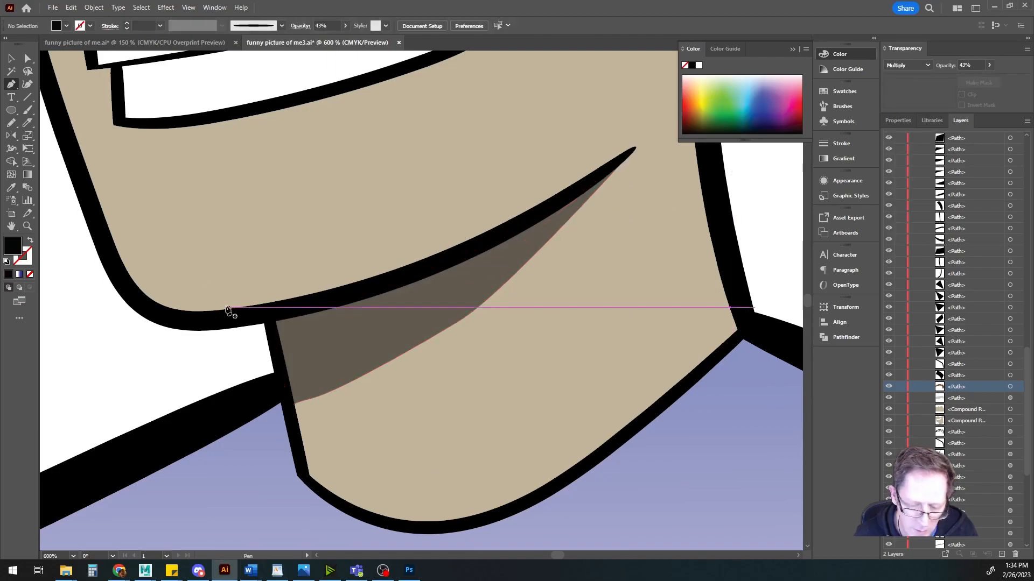
Step: Reduce the opacity of the shadow beneath the jaw to 15% and deselect it
{"action": "scroll", "coordinate": [218, 303], "scroll_direction": "down", "scroll_amount": 3}
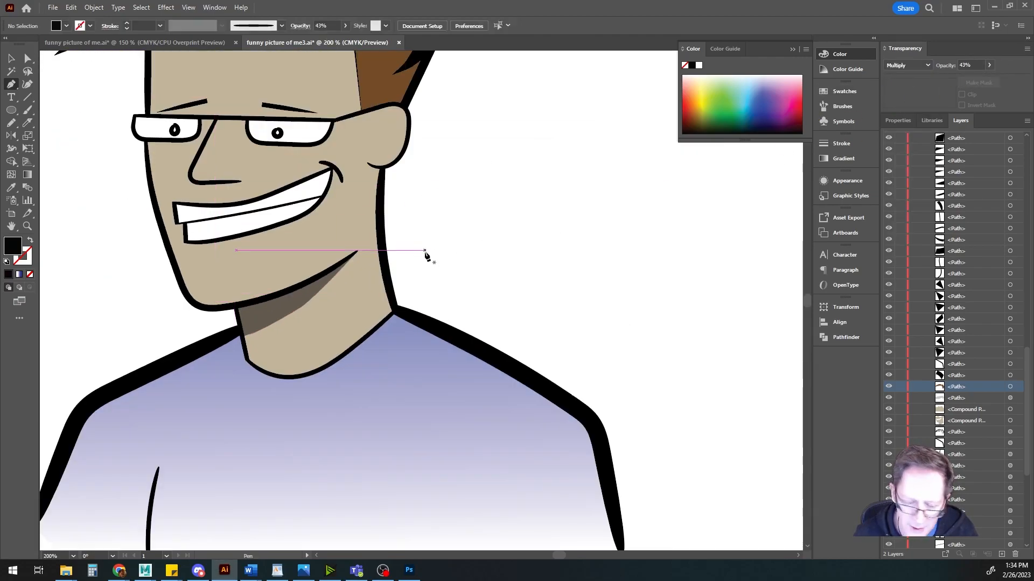
{"action": "left_click", "coordinate": [294, 301], "text": "ctrl"}
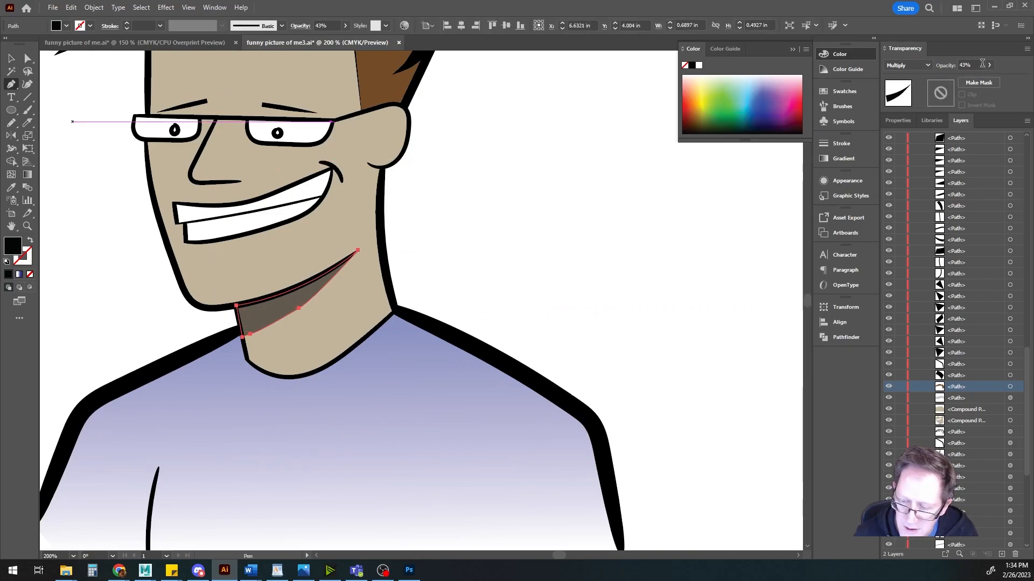
{"action": "left_click_drag", "start_coordinate": [514, 229], "coordinate": [528, 284]}
{"action": "left_click_drag", "start_coordinate": [989, 67], "coordinate": [953, 81]}
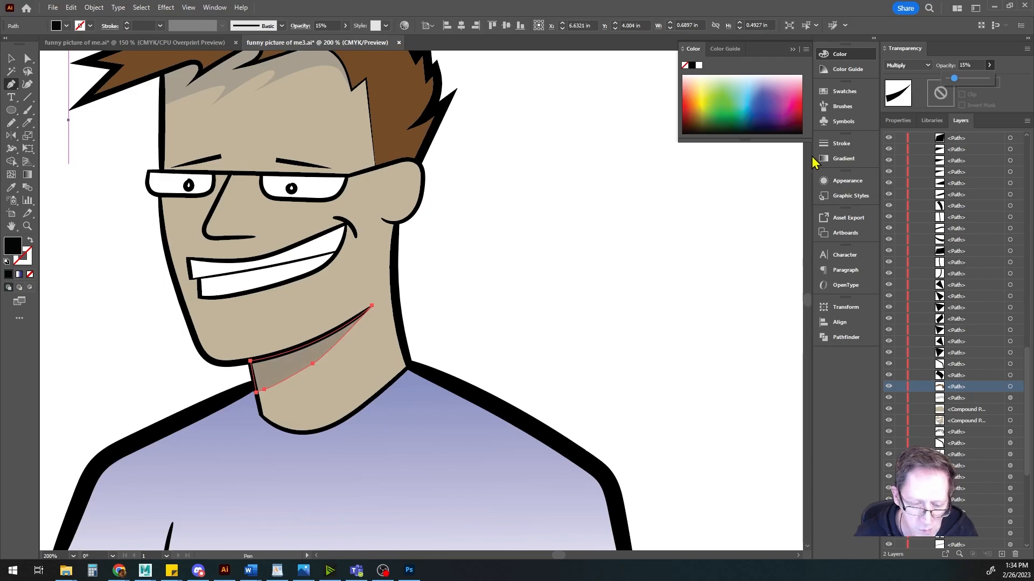
{"action": "left_click", "coordinate": [622, 268], "text": "ctrl"}
{"action": "scroll", "coordinate": [612, 263], "scroll_direction": "down", "scroll_amount": 2}
{"action": "scroll", "coordinate": [612, 264], "scroll_direction": "down", "scroll_amount": 1}
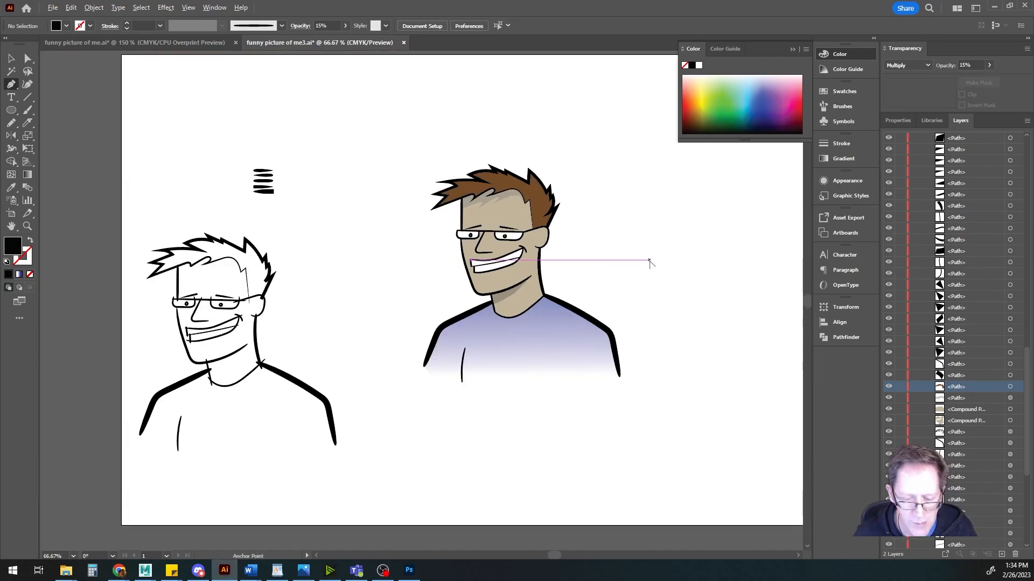
Step: Draw a closed black shadow shape with the Pen tool along the back of the neck, from the earlobe down to the collar
{"action": "scroll", "coordinate": [649, 264], "scroll_direction": "up", "scroll_amount": 1}
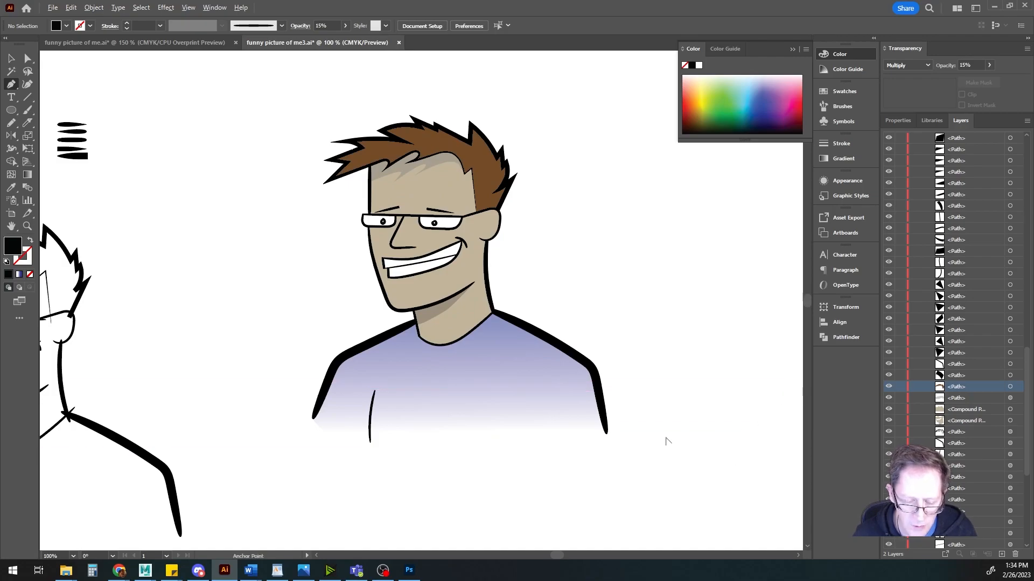
{"action": "left_click", "coordinate": [669, 439], "text": "ctrl"}
{"action": "left_click_drag", "start_coordinate": [503, 305], "coordinate": [591, 368]}
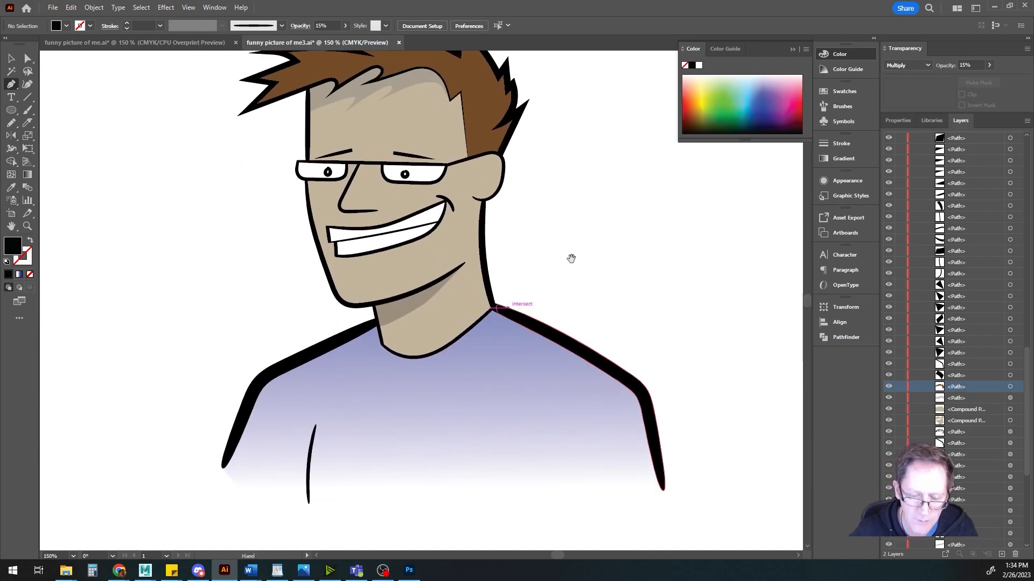
{"action": "left_click_drag", "start_coordinate": [568, 244], "coordinate": [572, 293]}
{"action": "left_click", "coordinate": [574, 294], "text": "ctrl"}
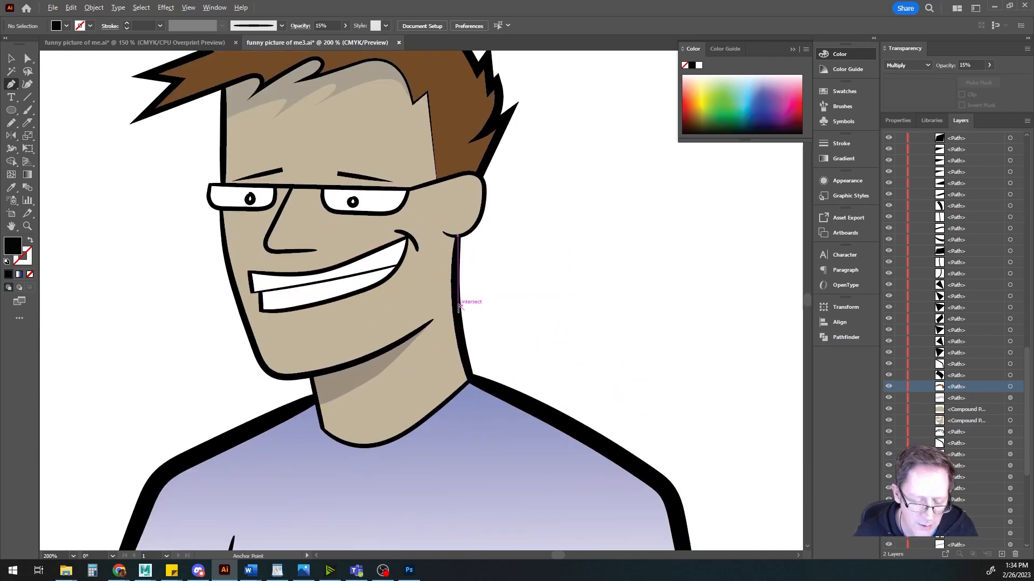
{"action": "left_click", "coordinate": [460, 301], "text": "ctrl"}
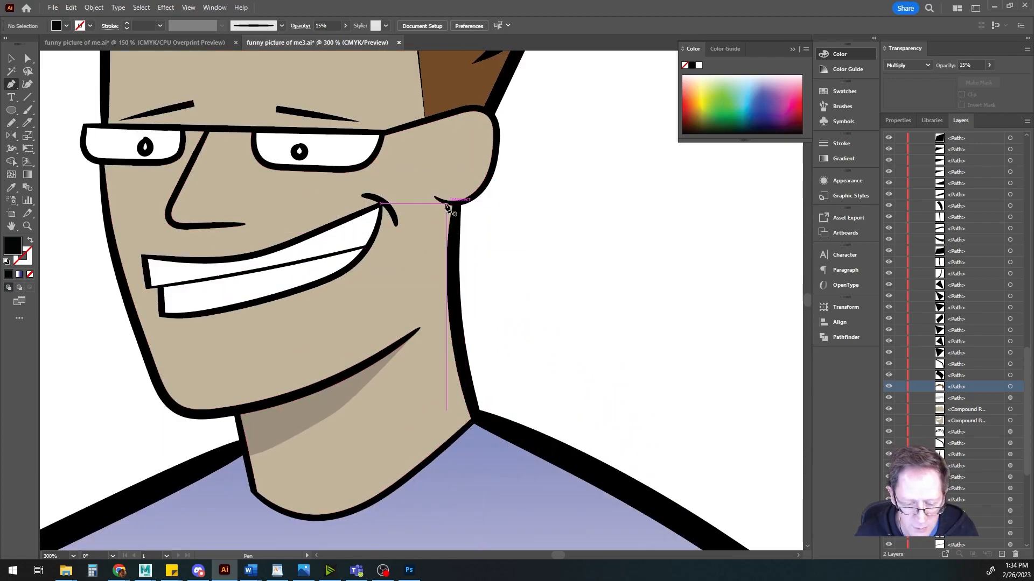
{"action": "left_click", "coordinate": [442, 203]}
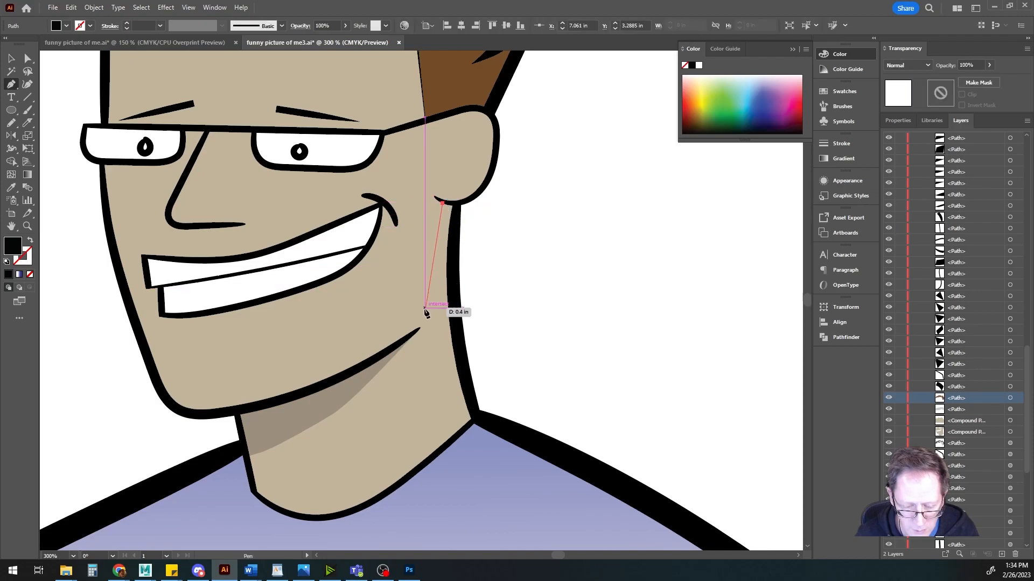
{"action": "left_click_drag", "start_coordinate": [428, 303], "coordinate": [432, 345]}
{"action": "left_click_drag", "start_coordinate": [464, 423], "coordinate": [467, 430]}
{"action": "left_click_drag", "start_coordinate": [478, 419], "coordinate": [481, 424]}
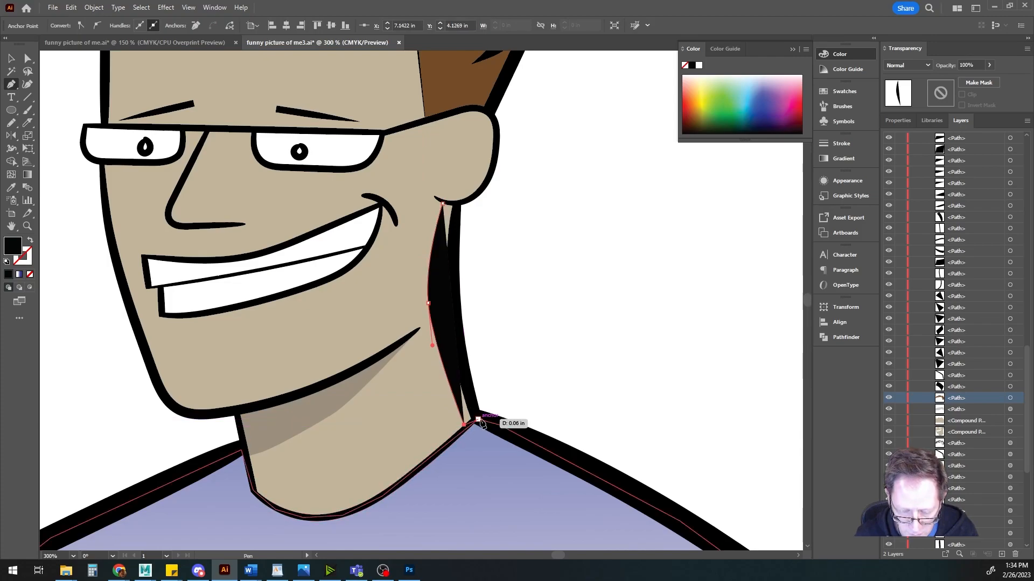
{"action": "left_click_drag", "start_coordinate": [454, 306], "coordinate": [456, 209]}
{"action": "left_click", "coordinate": [456, 202]}
{"action": "left_click", "coordinate": [443, 204]}
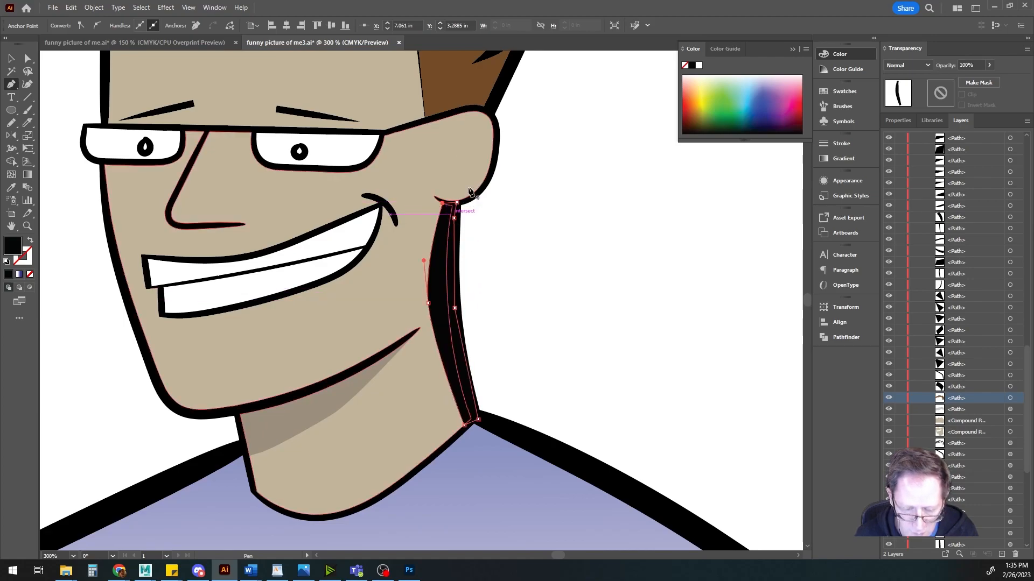
Step: Set the back-of-neck shadow to Multiply blending at 17% opacity and deselect it
{"action": "left_click", "coordinate": [12, 59]}
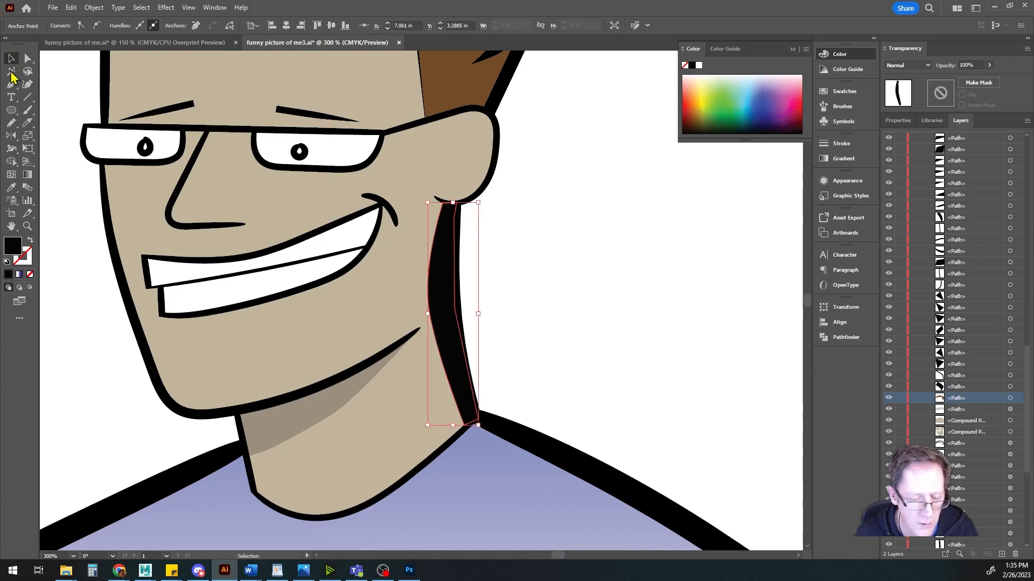
{"action": "left_click", "coordinate": [908, 65]}
{"action": "left_click", "coordinate": [910, 105]}
{"action": "left_click", "coordinate": [991, 66]}
{"action": "left_click_drag", "start_coordinate": [990, 78], "coordinate": [955, 80]}
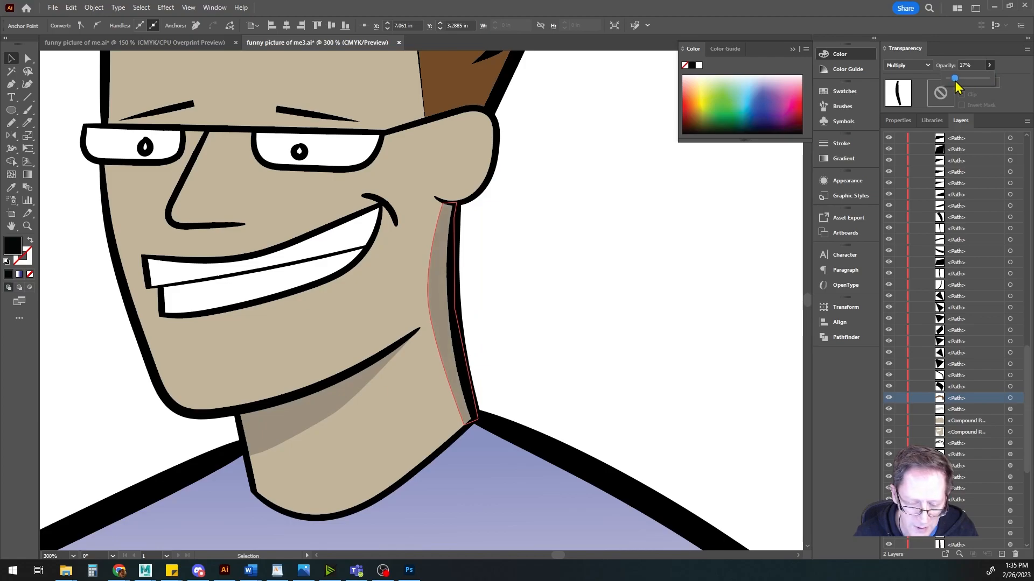
{"action": "left_click", "coordinate": [621, 305]}
Step: Draw a closed black shadow shape with the Pen tool beneath the nose, from its rounded tip to the tapered end of its line
{"action": "scroll", "coordinate": [607, 292], "scroll_direction": "down", "scroll_amount": 4}
{"action": "scroll", "coordinate": [656, 282], "scroll_direction": "up", "scroll_amount": 2}
{"action": "key", "text": "space"}
{"action": "left_click_drag", "start_coordinate": [516, 382], "coordinate": [503, 361]}
{"action": "key", "text": "space"}
{"action": "left_click_drag", "start_coordinate": [364, 324], "coordinate": [407, 363]}
{"action": "scroll", "coordinate": [407, 362], "scroll_direction": "up", "scroll_amount": 3}
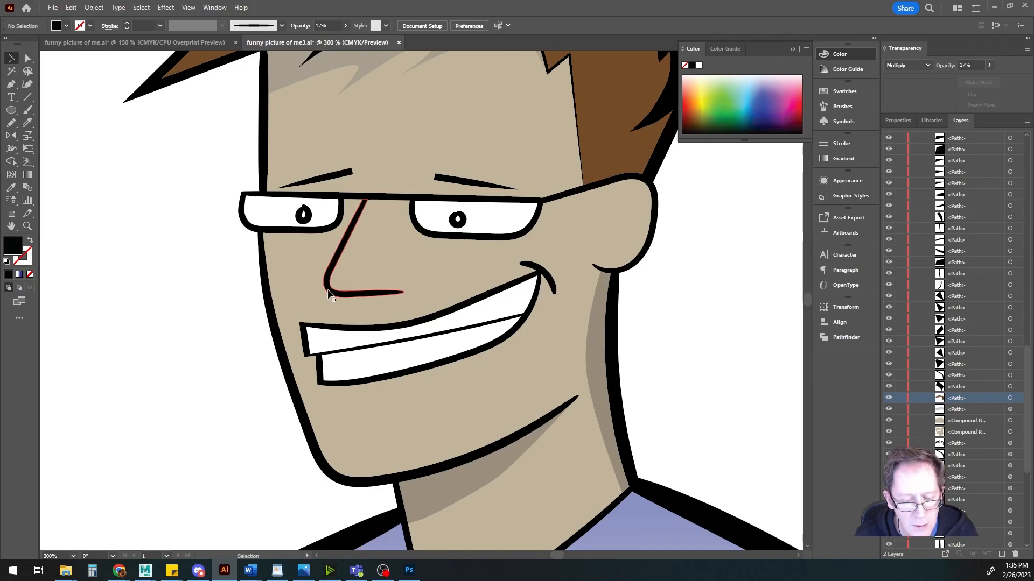
{"action": "left_click", "coordinate": [330, 293]}
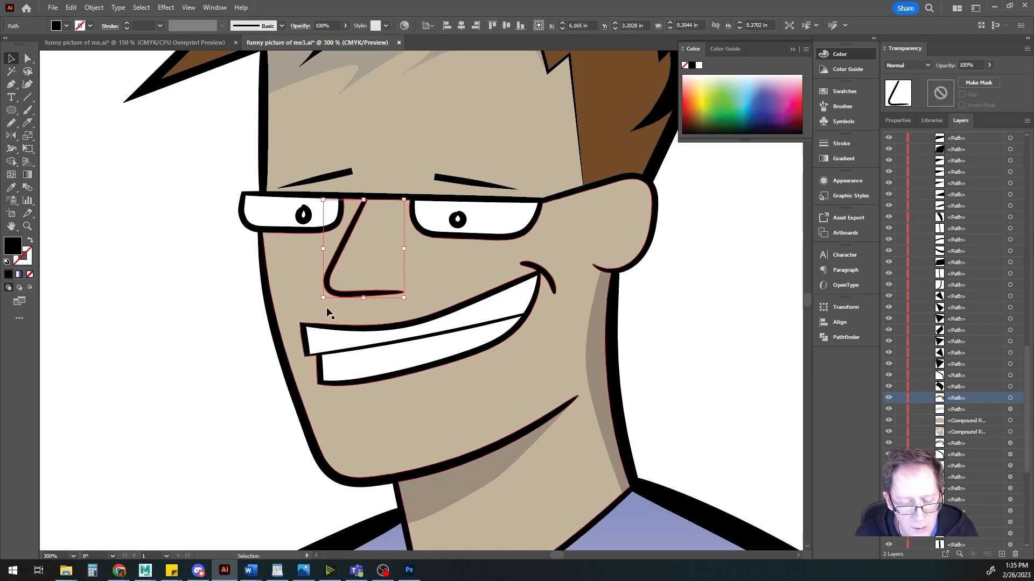
{"action": "left_click", "coordinate": [11, 85]}
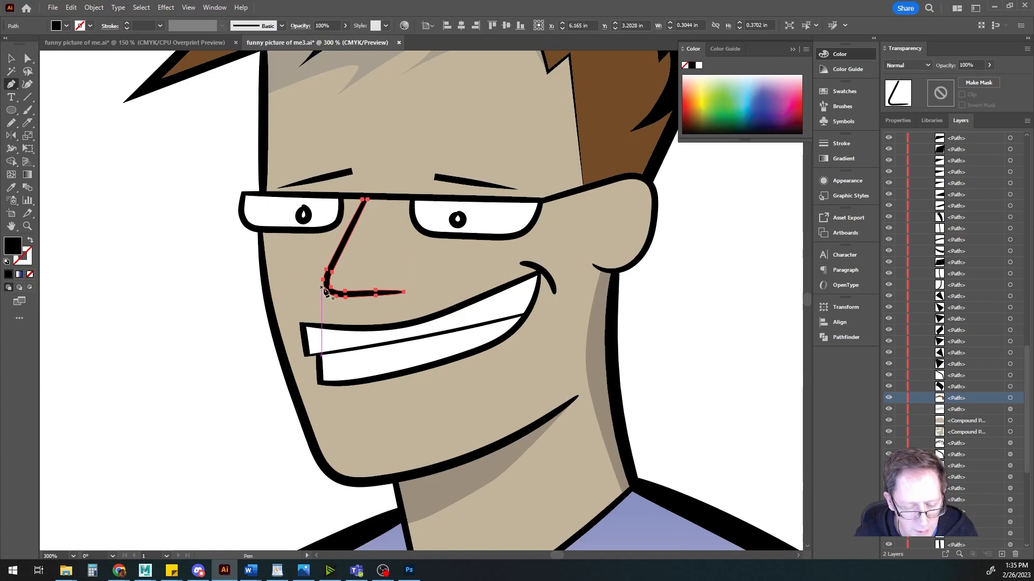
{"action": "scroll", "coordinate": [331, 307], "scroll_direction": "up", "scroll_amount": 2}
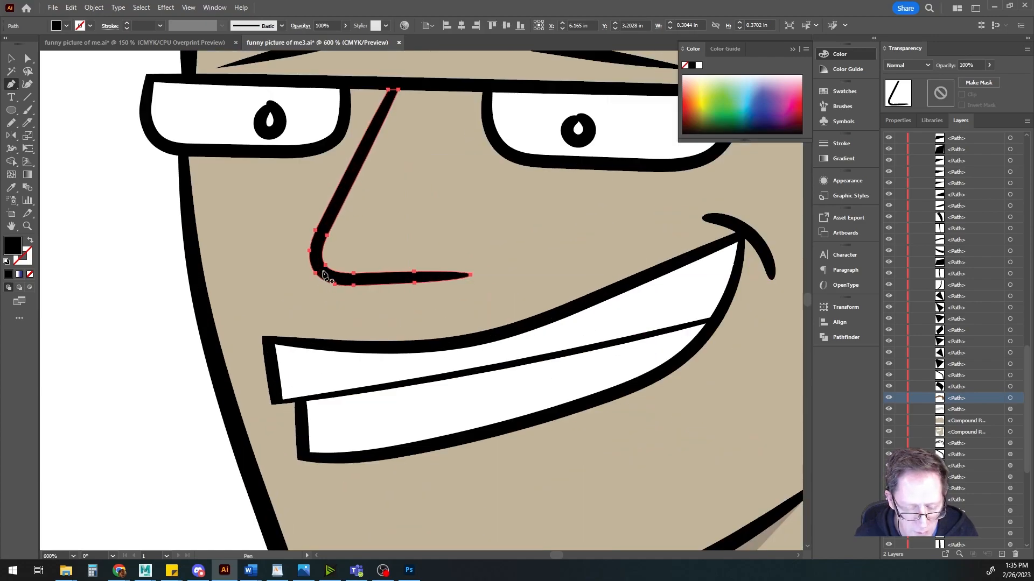
{"action": "left_click_drag", "start_coordinate": [322, 271], "coordinate": [317, 303]}
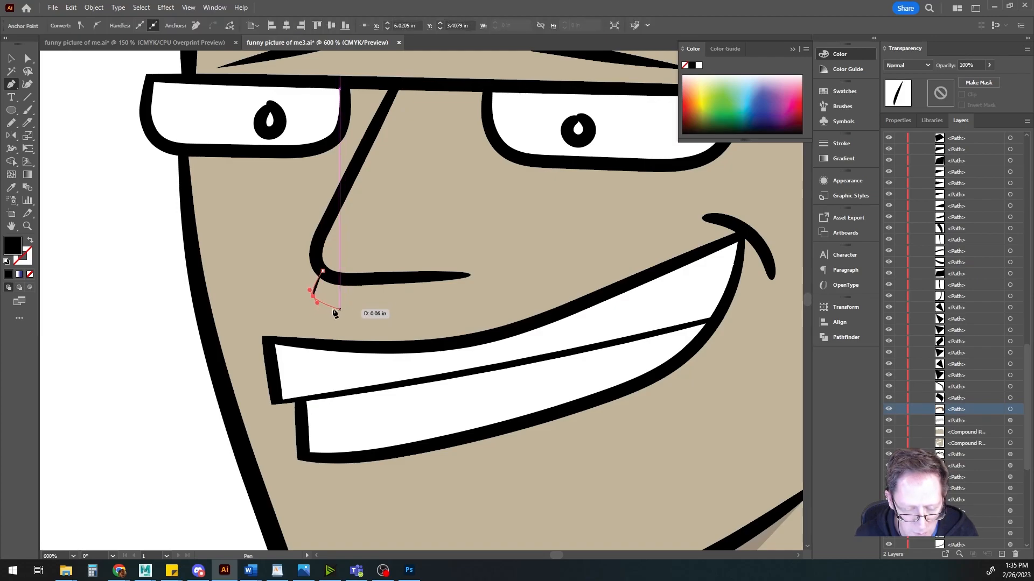
{"action": "left_click", "coordinate": [334, 310]}
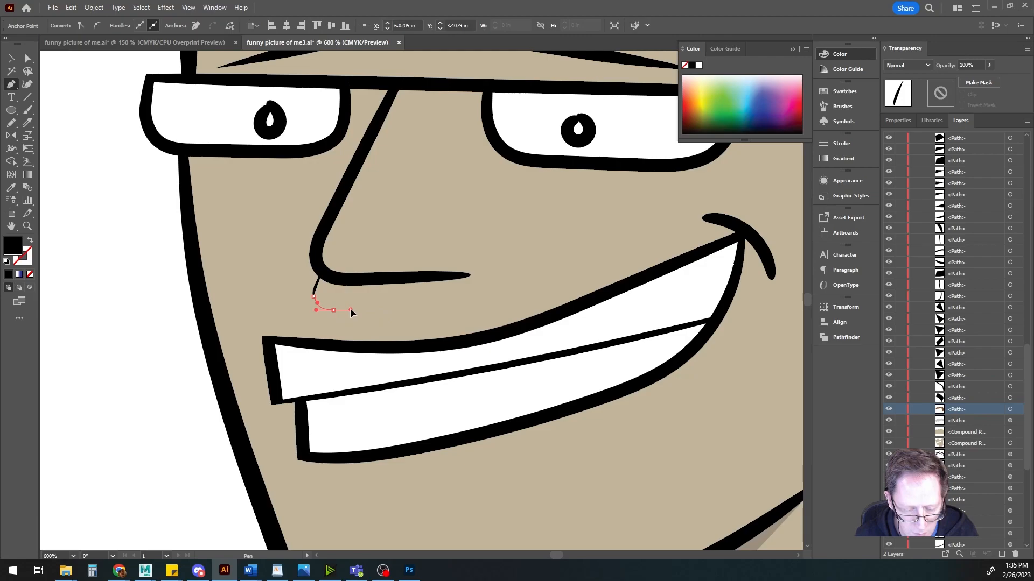
{"action": "left_click_drag", "start_coordinate": [351, 310], "coordinate": [443, 292]}
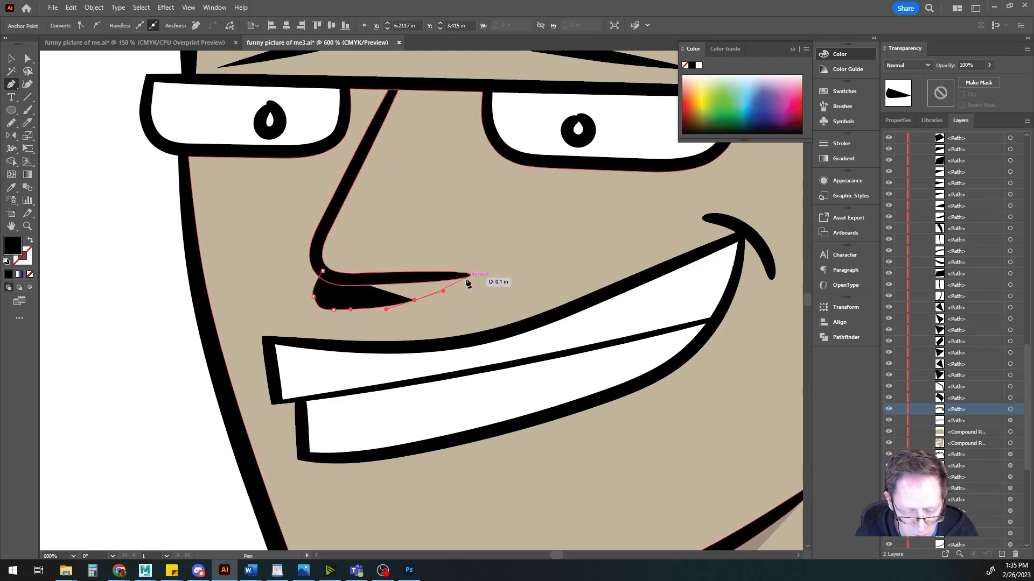
{"action": "left_click", "coordinate": [467, 279]}
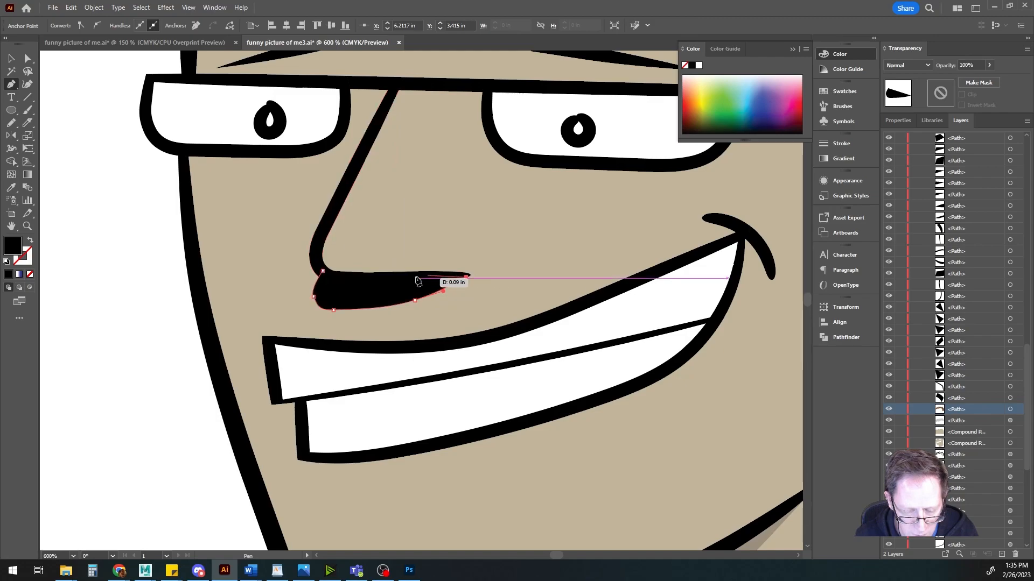
{"action": "left_click_drag", "start_coordinate": [361, 278], "coordinate": [335, 280]}
{"action": "left_click", "coordinate": [320, 275]}
{"action": "key", "text": "v"}
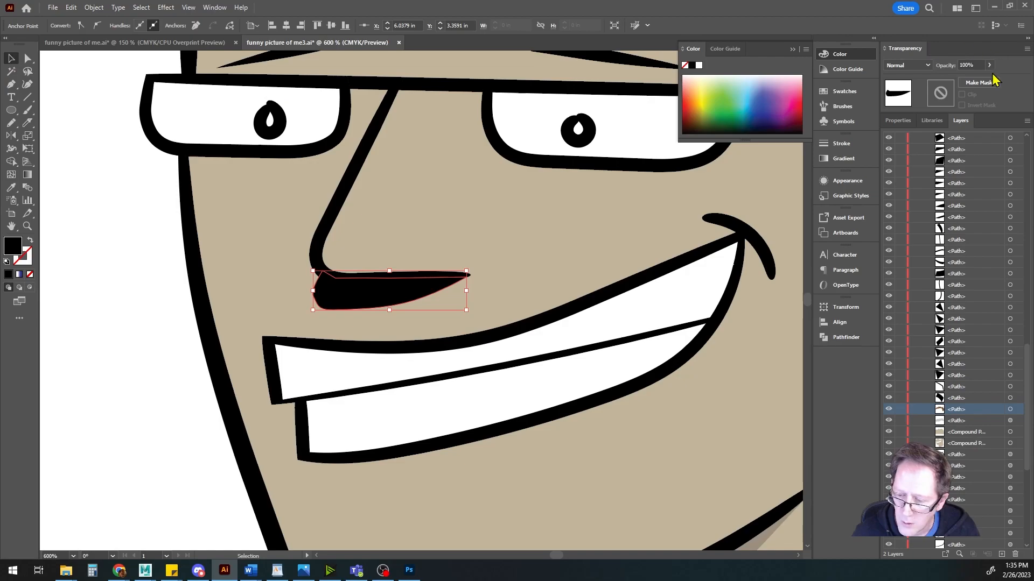
Step: Set the nose shadow to Multiply blending at 15% opacity and deselect it
{"action": "left_click", "coordinate": [915, 65]}
{"action": "left_click", "coordinate": [916, 93]}
{"action": "left_click", "coordinate": [989, 65]}
{"action": "left_click_drag", "start_coordinate": [992, 79], "coordinate": [954, 80]}
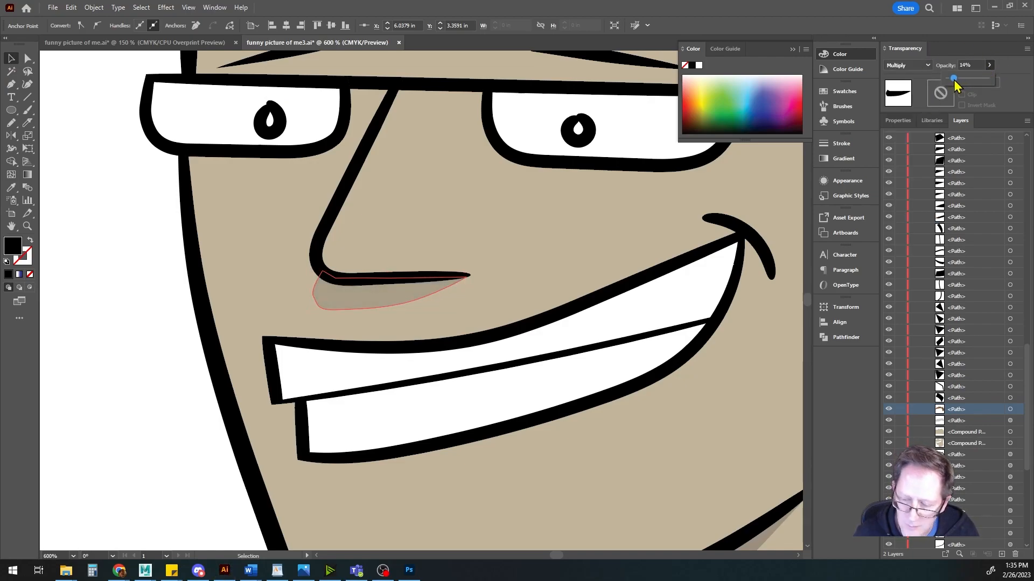
{"action": "left_click", "coordinate": [132, 318]}
Step: Draw the outer edge of a black shadow with the Pen tool, from the face outline under the left lens up to the glasses' top bar
{"action": "scroll", "coordinate": [151, 328], "scroll_direction": "down", "scroll_amount": 3}
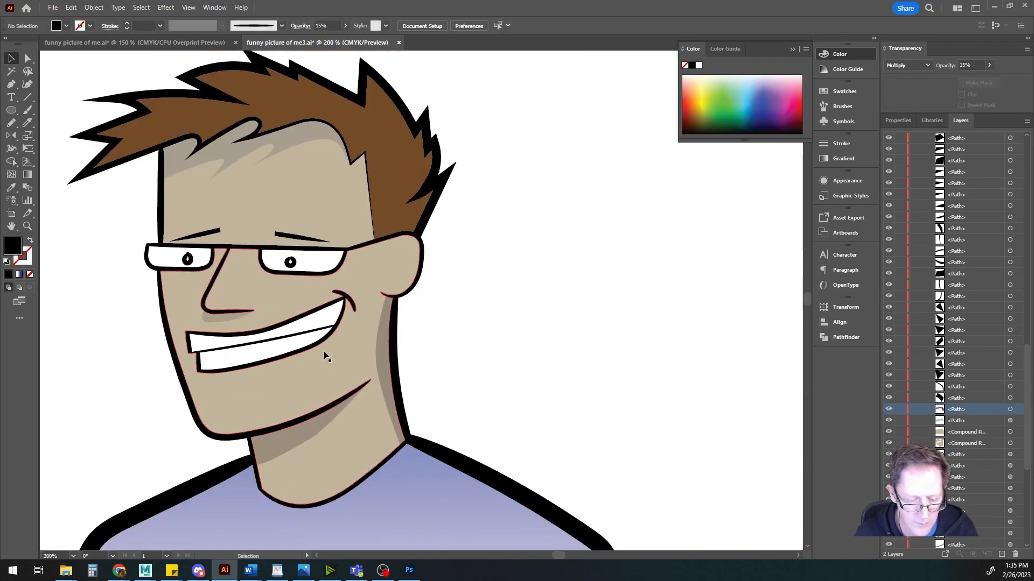
{"action": "scroll", "coordinate": [325, 352], "scroll_direction": "up", "scroll_amount": 2}
{"action": "left_click_drag", "start_coordinate": [272, 316], "coordinate": [545, 400]}
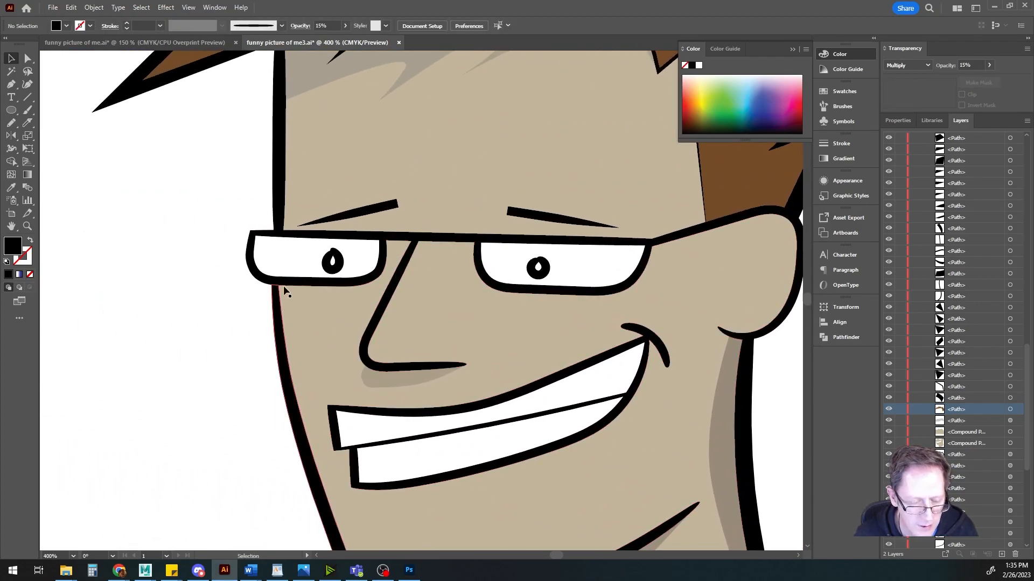
{"action": "left_click", "coordinate": [11, 84]}
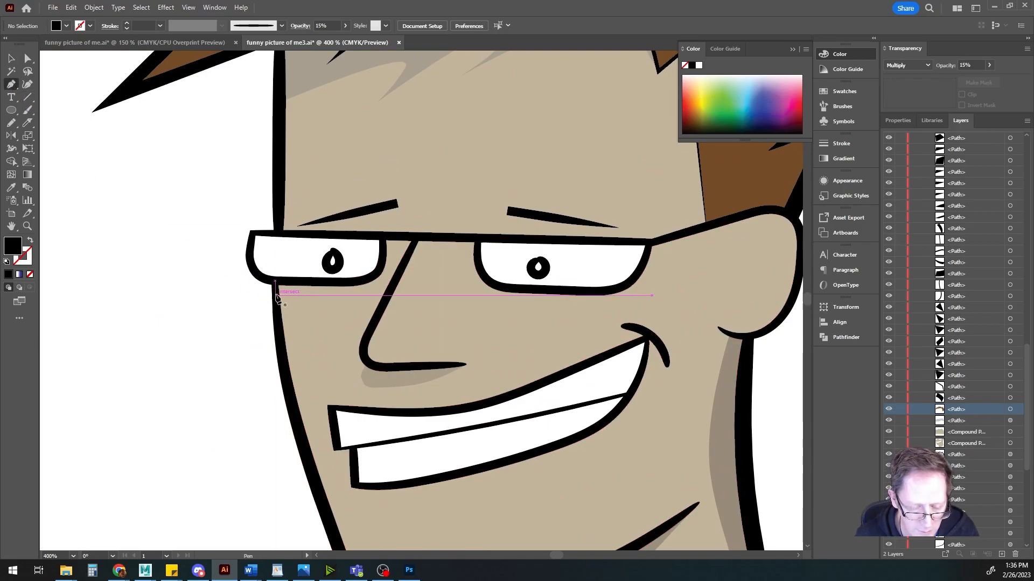
{"action": "left_click", "coordinate": [275, 296]}
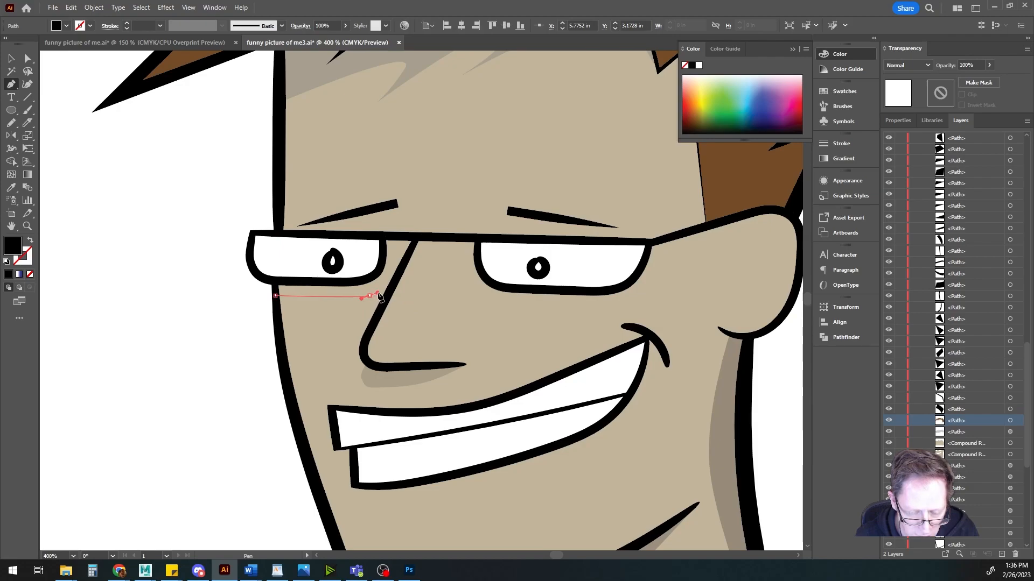
{"action": "left_click_drag", "start_coordinate": [392, 264], "coordinate": [393, 255]}
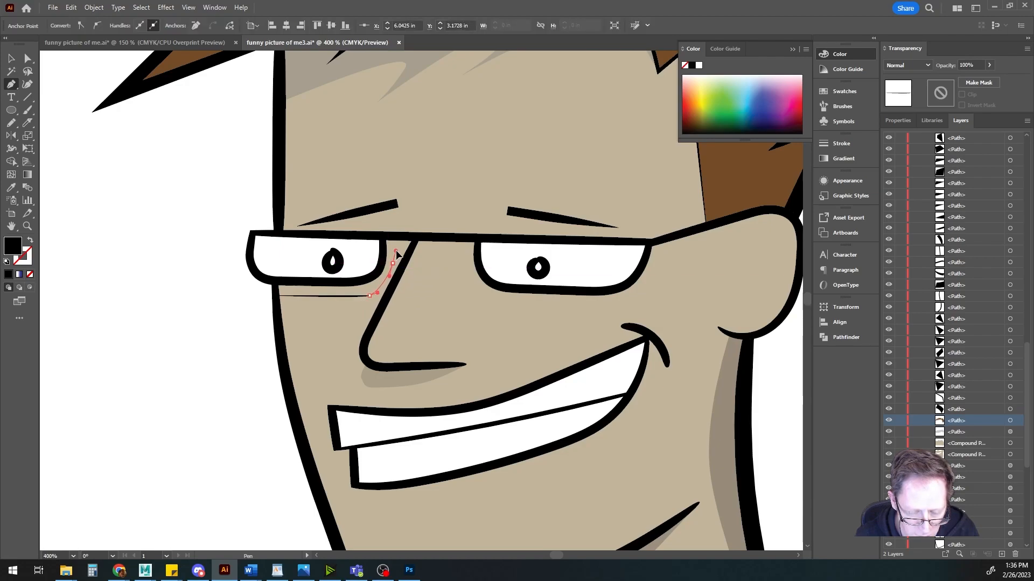
{"action": "left_click_drag", "start_coordinate": [395, 241], "coordinate": [389, 239]}
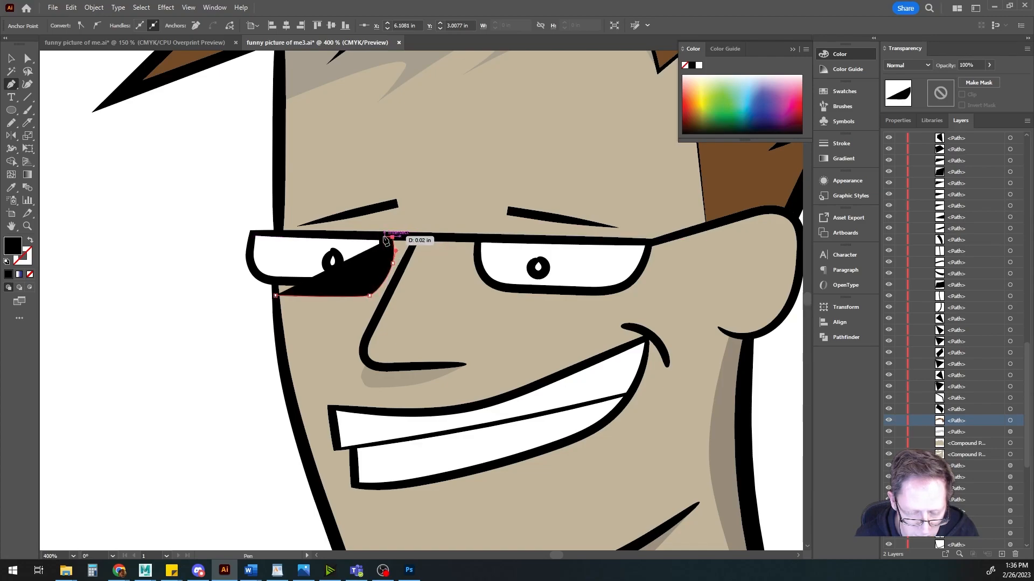
{"action": "left_click", "coordinate": [382, 236]}
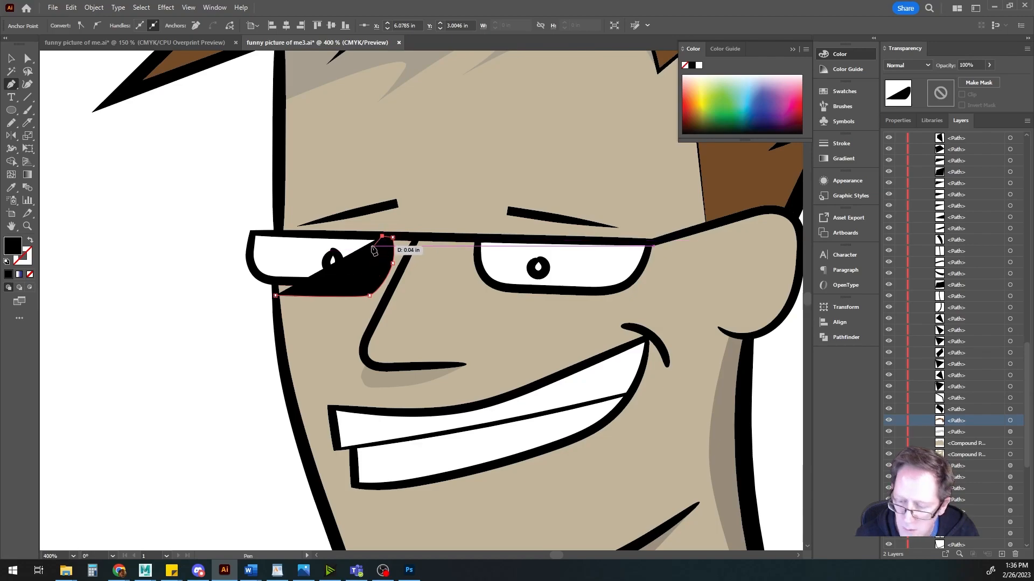
Step: Lower the left lens shadow's opacity to 46% and close its path by tracing back along the lens frame to the face outline
{"action": "left_click", "coordinate": [989, 66]}
{"action": "left_click_drag", "start_coordinate": [986, 80], "coordinate": [967, 79]}
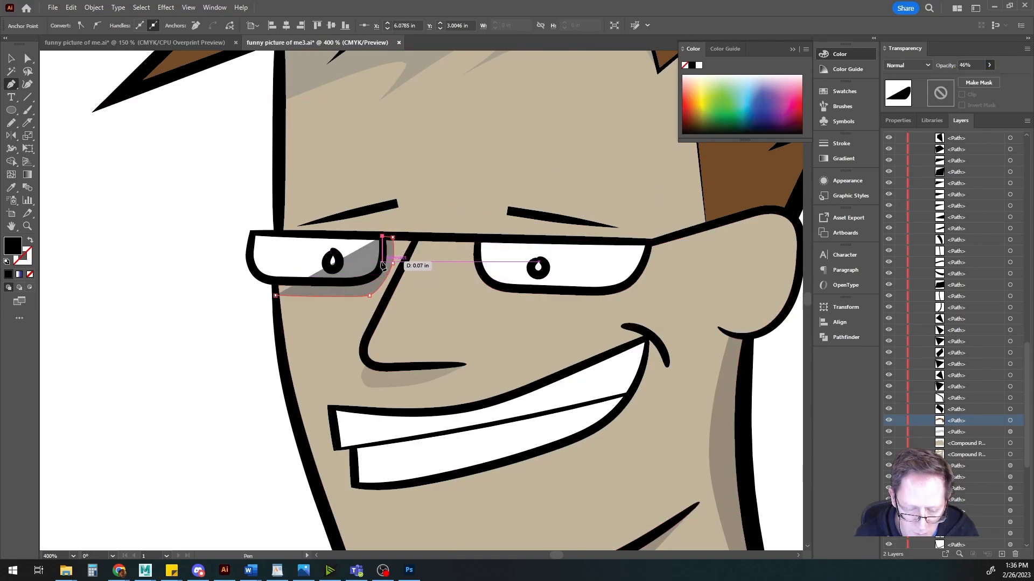
{"action": "left_click", "coordinate": [381, 262]}
{"action": "left_click", "coordinate": [373, 276]}
{"action": "left_click", "coordinate": [355, 281]}
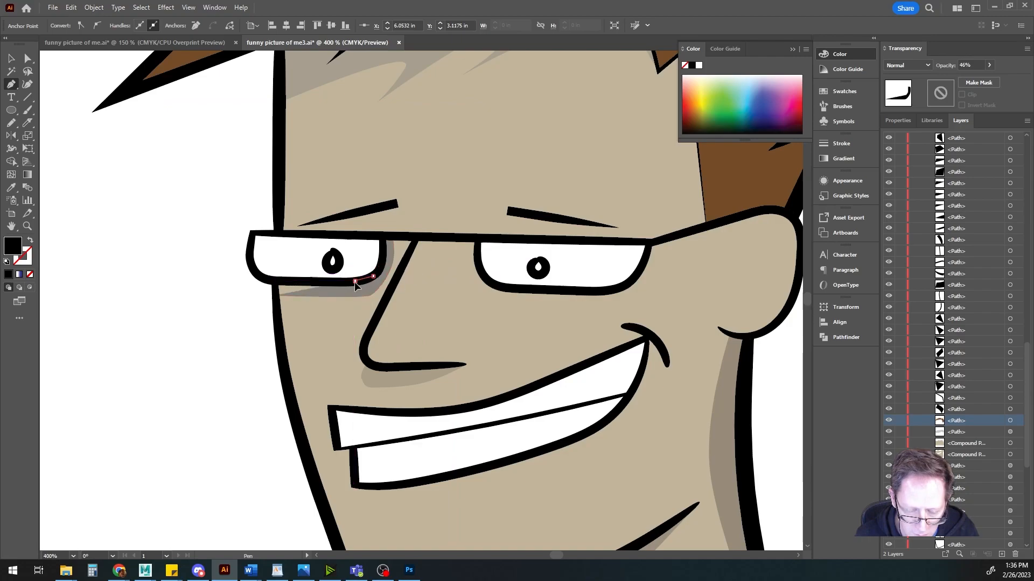
{"action": "left_click", "coordinate": [321, 283]}
{"action": "left_click", "coordinate": [274, 281]}
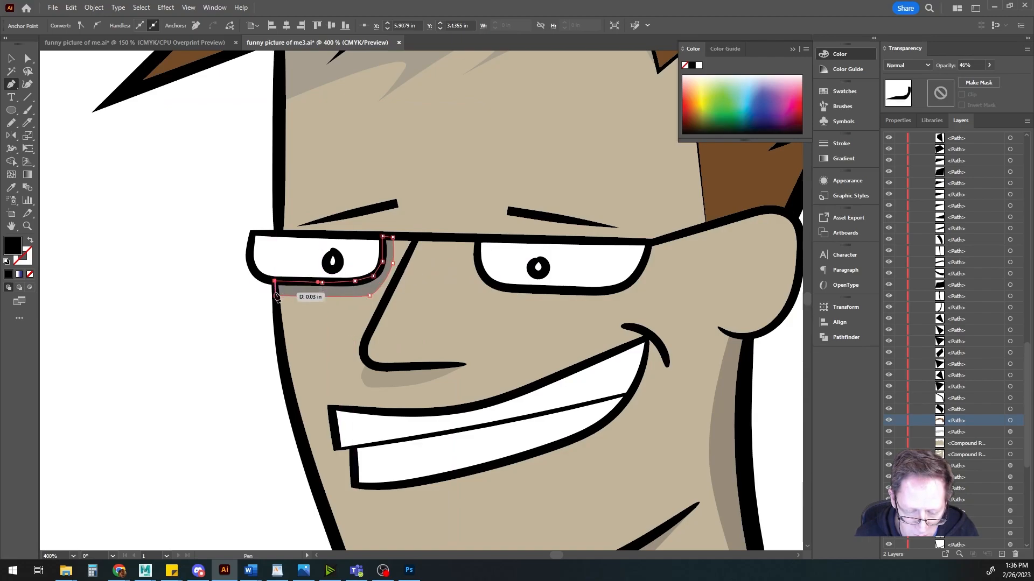
{"action": "left_click", "coordinate": [275, 296]}
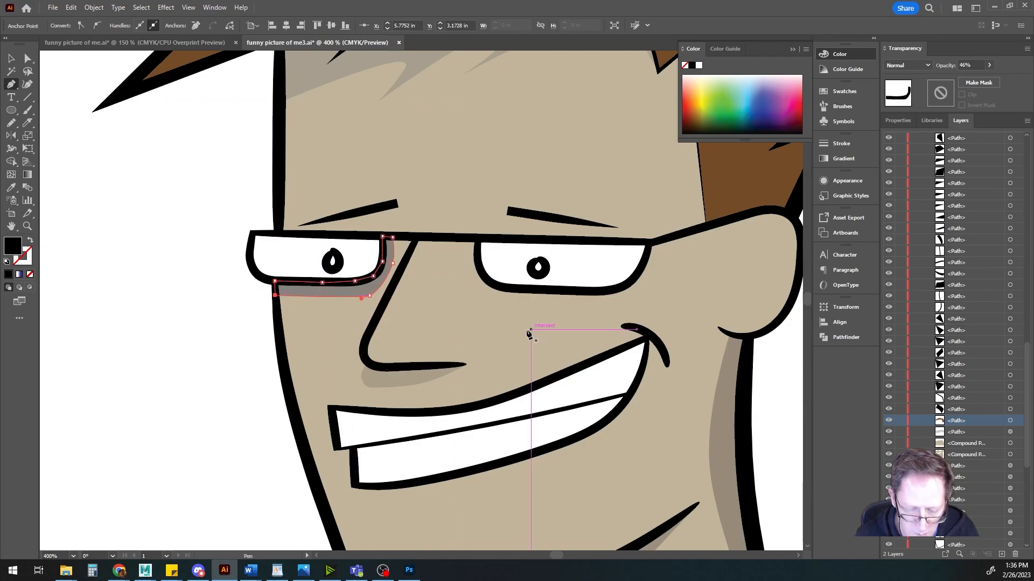
Step: Draw the outer edge of a black shadow with the Pen tool below the right lens, curving up to the glasses' temple joint
{"action": "left_click", "coordinate": [483, 278]}
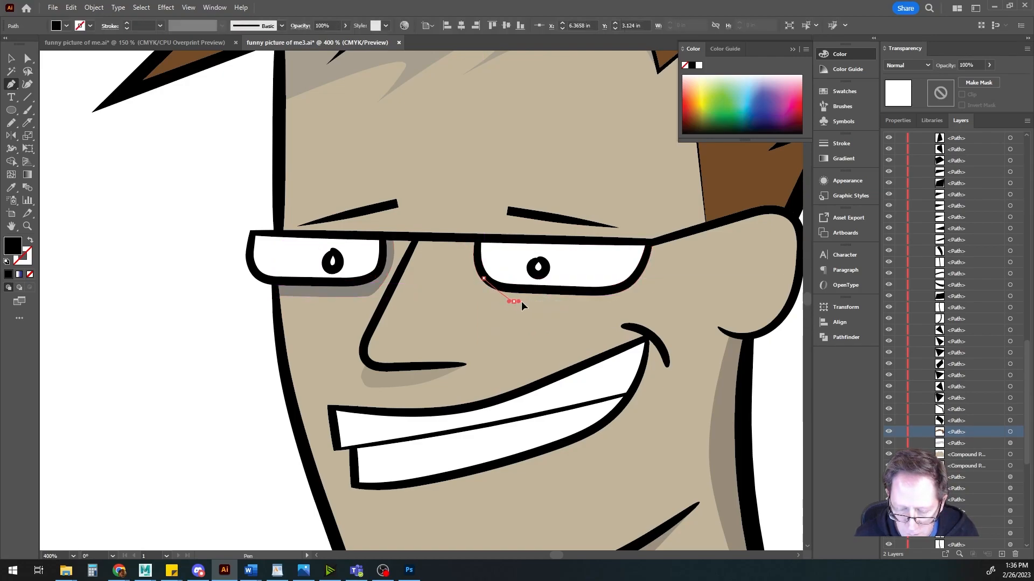
{"action": "left_click_drag", "start_coordinate": [539, 302], "coordinate": [542, 302]}
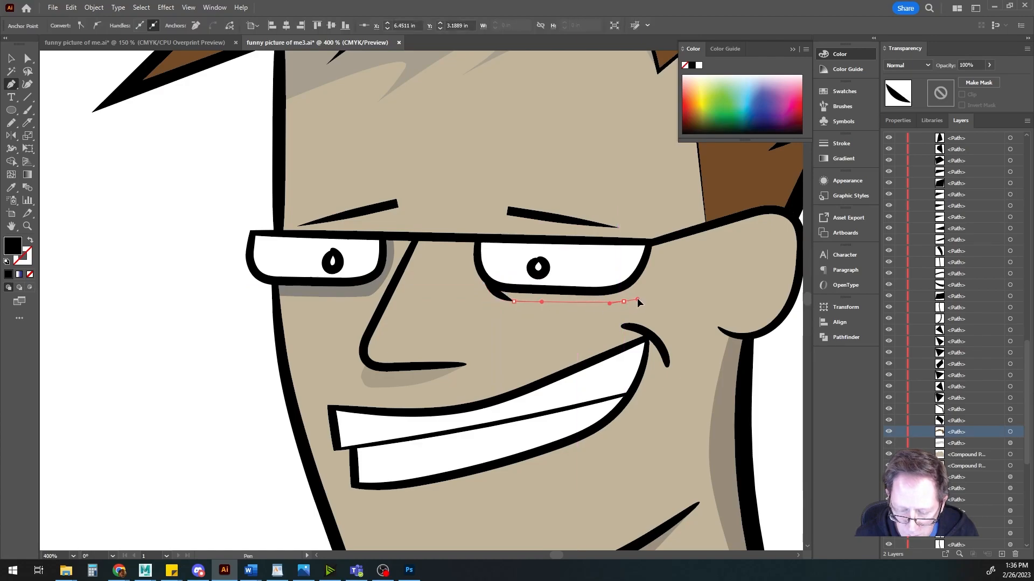
{"action": "left_click_drag", "start_coordinate": [639, 299], "coordinate": [638, 297]}
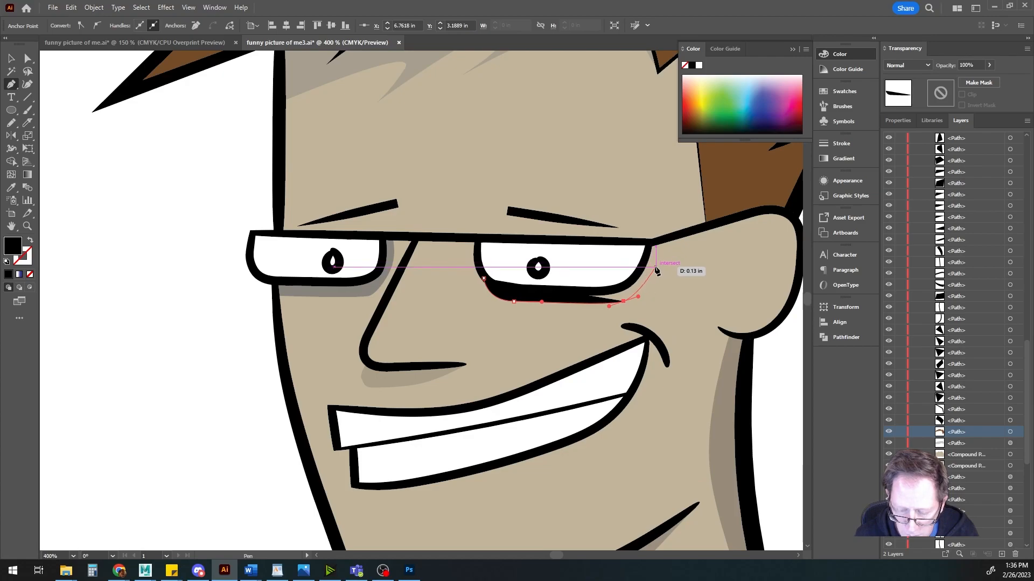
{"action": "left_click_drag", "start_coordinate": [653, 258], "coordinate": [654, 256]}
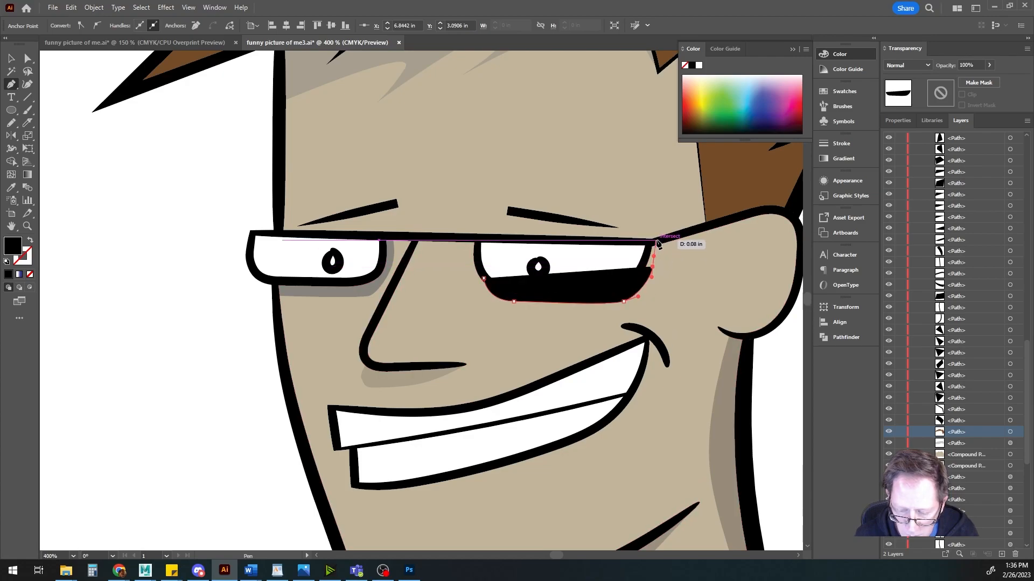
{"action": "left_click", "coordinate": [653, 240]}
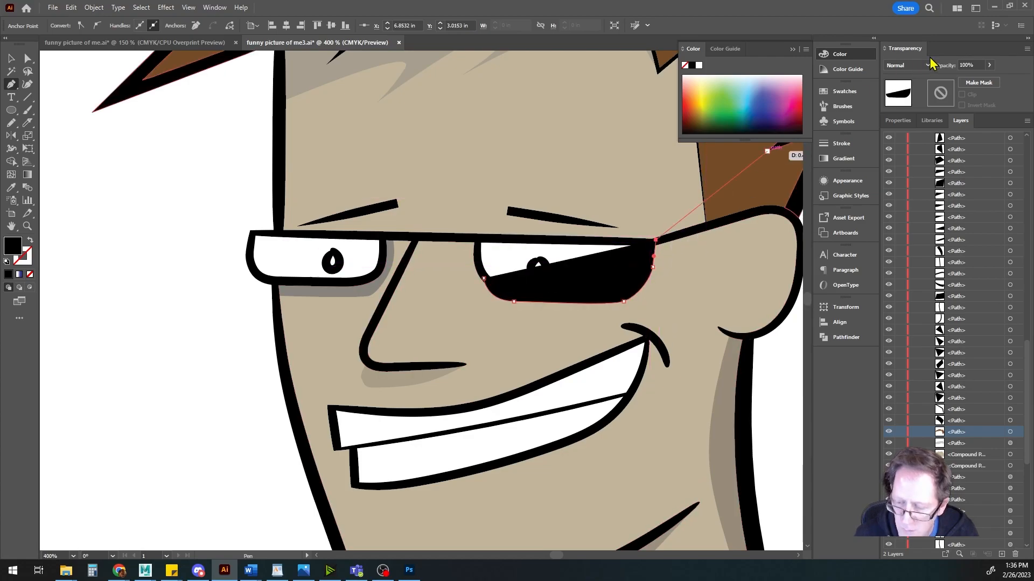
Step: Lower the right lens shadow's opacity to 49% and close its path by tracing back along the underside of the lens frame
{"action": "left_click", "coordinate": [989, 65]}
{"action": "left_click_drag", "start_coordinate": [990, 78], "coordinate": [967, 78]}
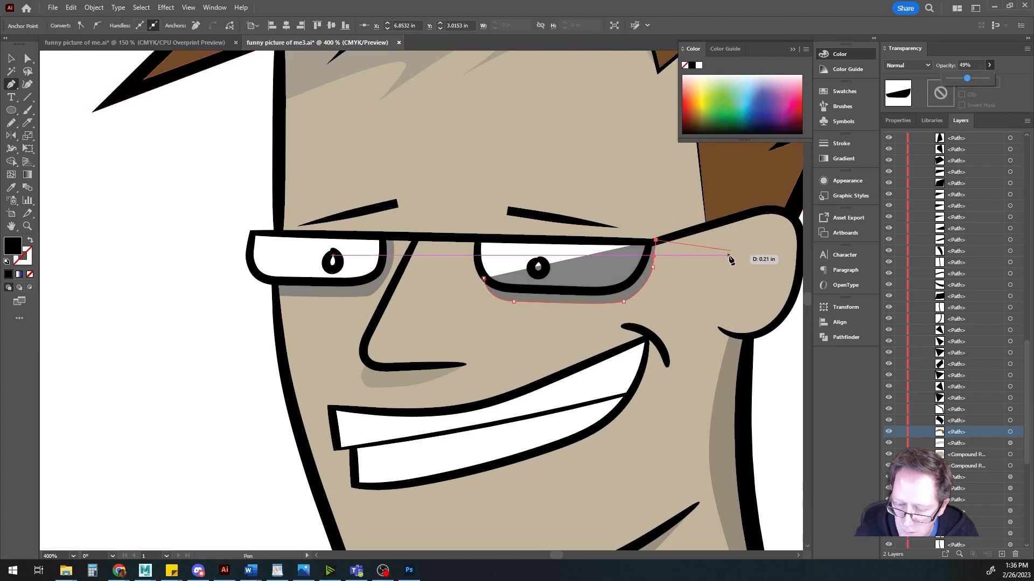
{"action": "left_click", "coordinate": [648, 245]}
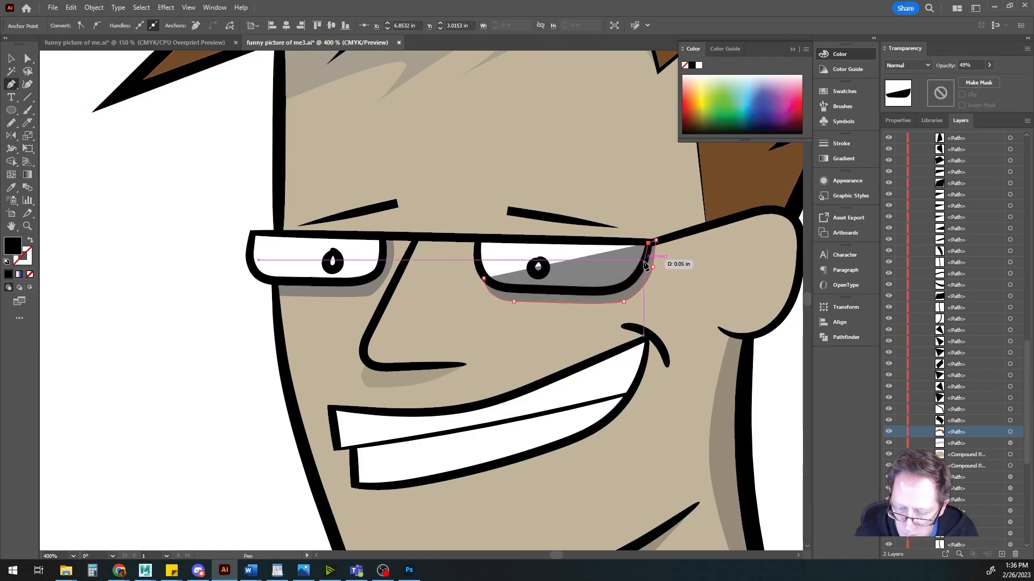
{"action": "left_click", "coordinate": [634, 277]}
{"action": "left_click", "coordinate": [626, 286]}
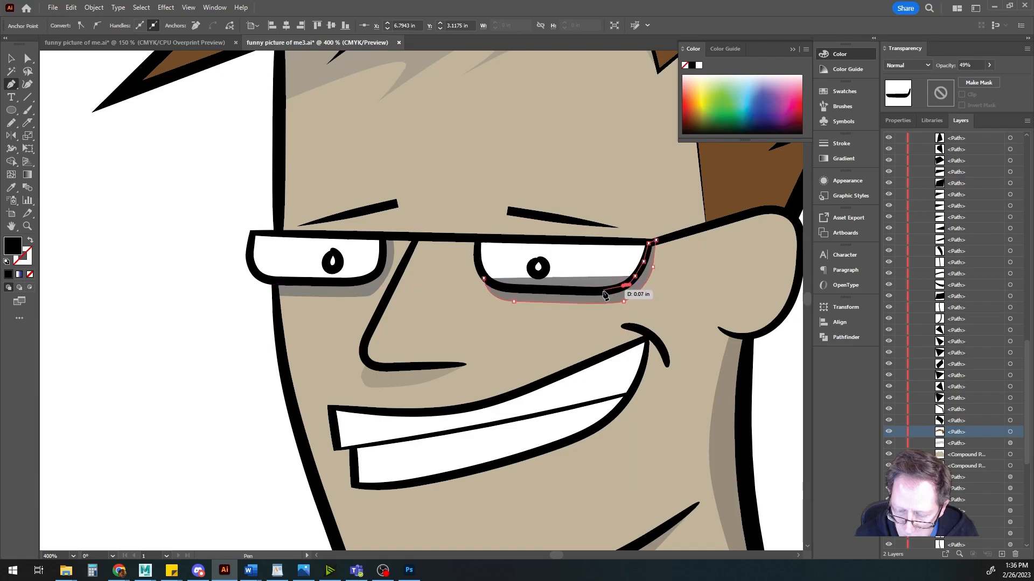
{"action": "left_click", "coordinate": [602, 291]}
{"action": "left_click", "coordinate": [569, 292]}
{"action": "left_click", "coordinate": [532, 289]}
{"action": "left_click", "coordinate": [502, 287]}
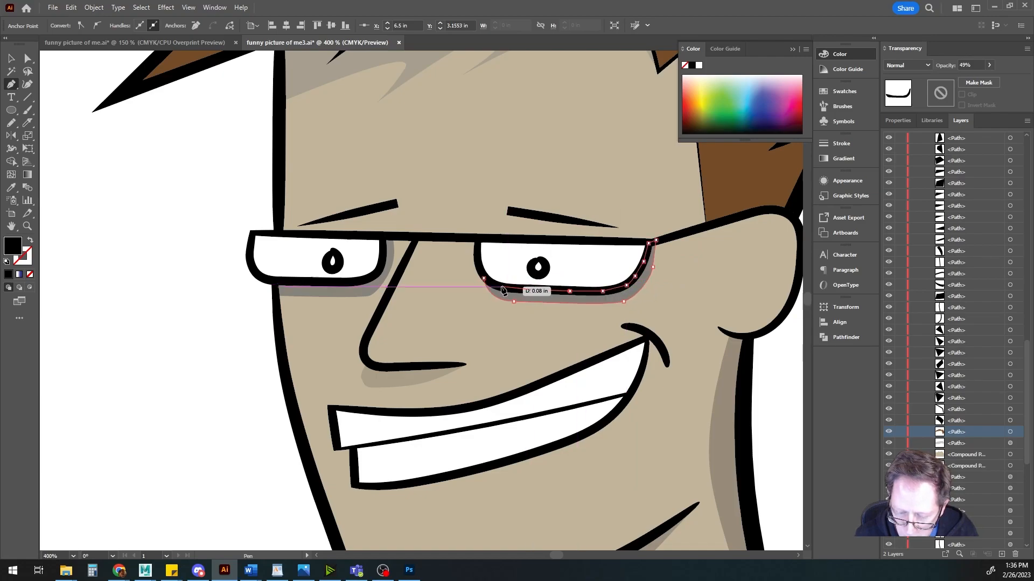
{"action": "left_click", "coordinate": [484, 279]}
Step: Select both lens shadows together, set them to Multiply blending at 20% opacity, and deselect them
{"action": "left_click", "coordinate": [11, 58]}
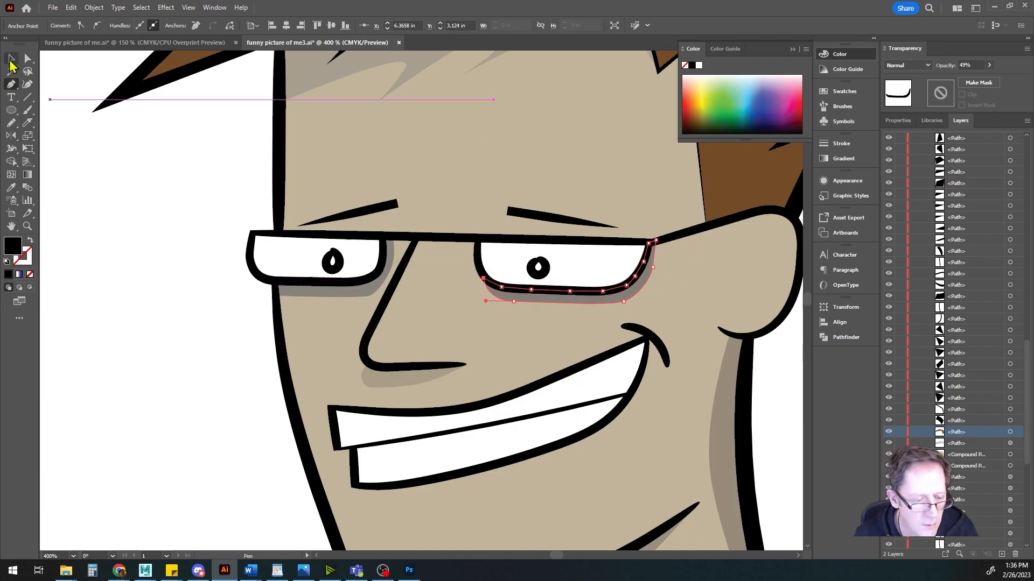
{"action": "left_click", "coordinate": [331, 287], "text": "shift"}
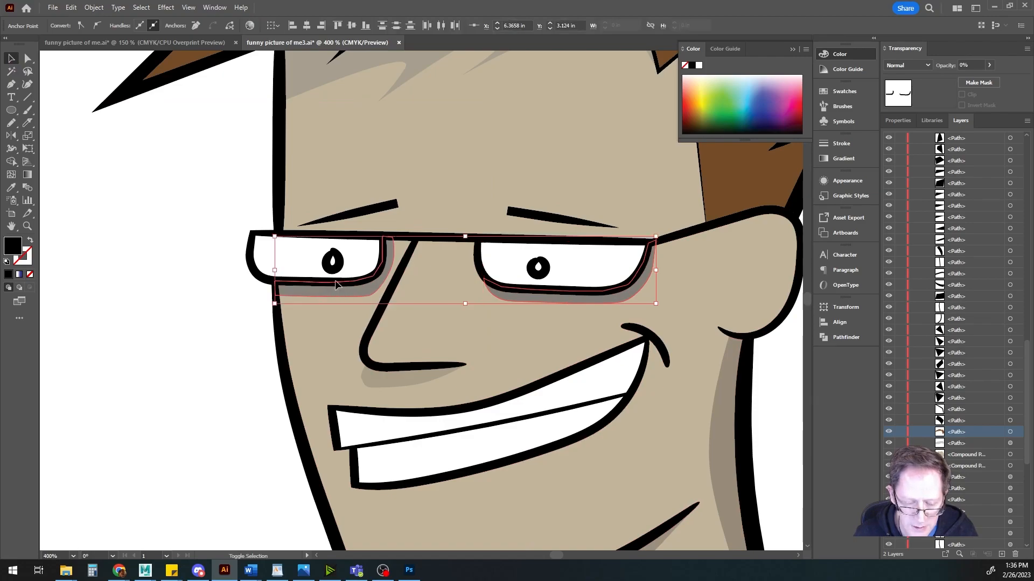
{"action": "left_click", "coordinate": [929, 67]}
{"action": "left_click", "coordinate": [910, 106]}
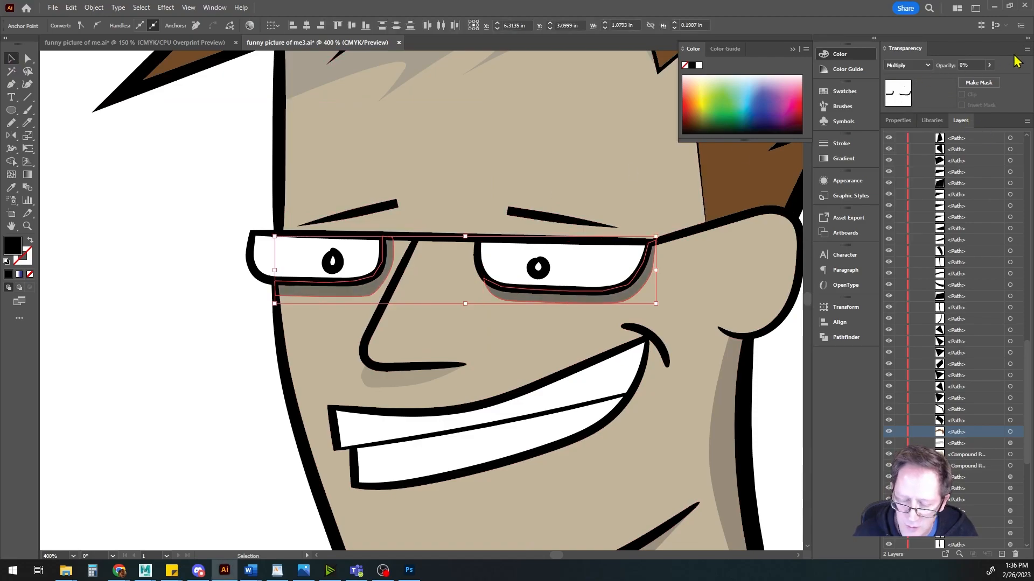
{"action": "left_click", "coordinate": [990, 68]}
{"action": "left_click_drag", "start_coordinate": [960, 78], "coordinate": [957, 78]}
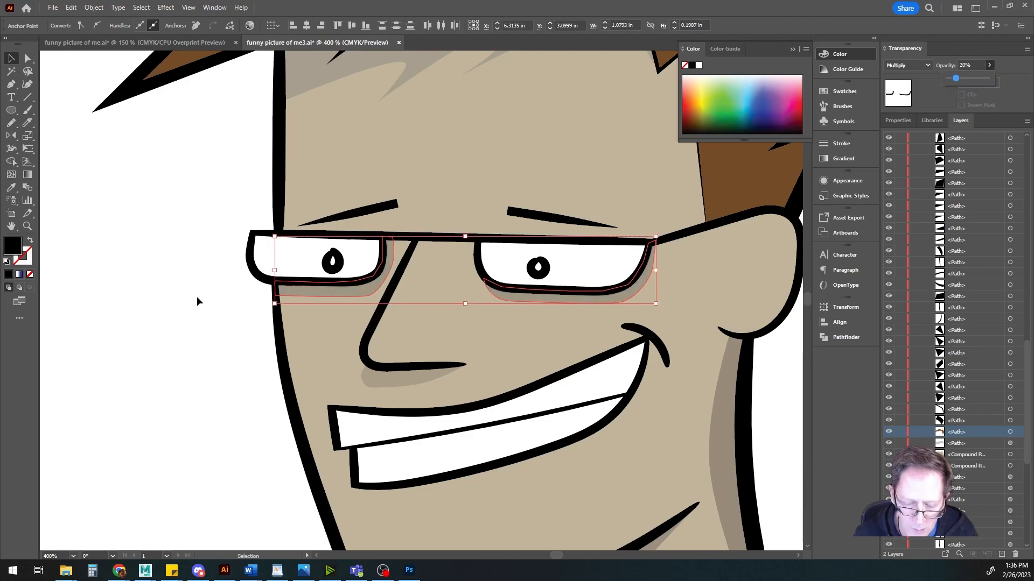
{"action": "left_click", "coordinate": [155, 288]}
Step: Smooth the lower corner of the left lens shadow beside the nose into a rounded curve and deselect it
{"action": "scroll", "coordinate": [358, 347], "scroll_direction": "up", "scroll_amount": 2}
{"action": "key", "text": "a"}
{"action": "left_click", "coordinate": [383, 247]}
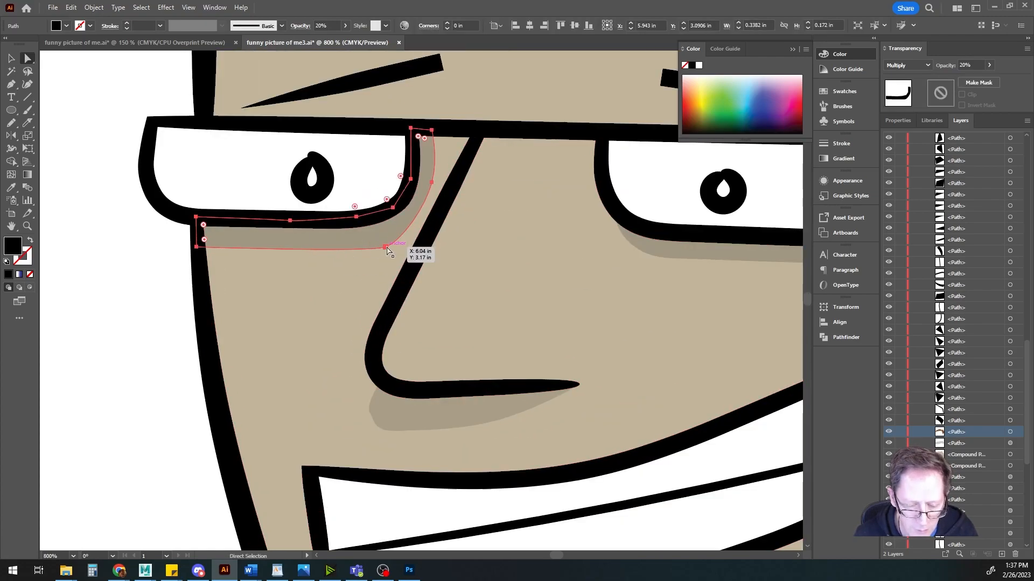
{"action": "key", "text": "p"}
{"action": "left_click_drag", "start_coordinate": [384, 247], "coordinate": [405, 236]}
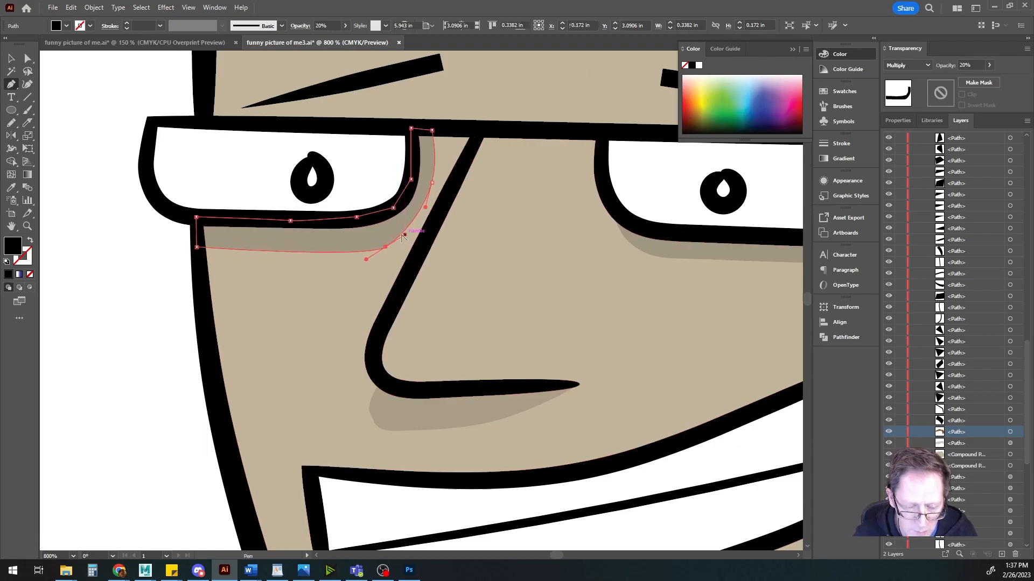
{"action": "left_click", "coordinate": [86, 281], "text": "ctrl"}
{"action": "left_click", "coordinate": [370, 247], "text": "ctrl"}
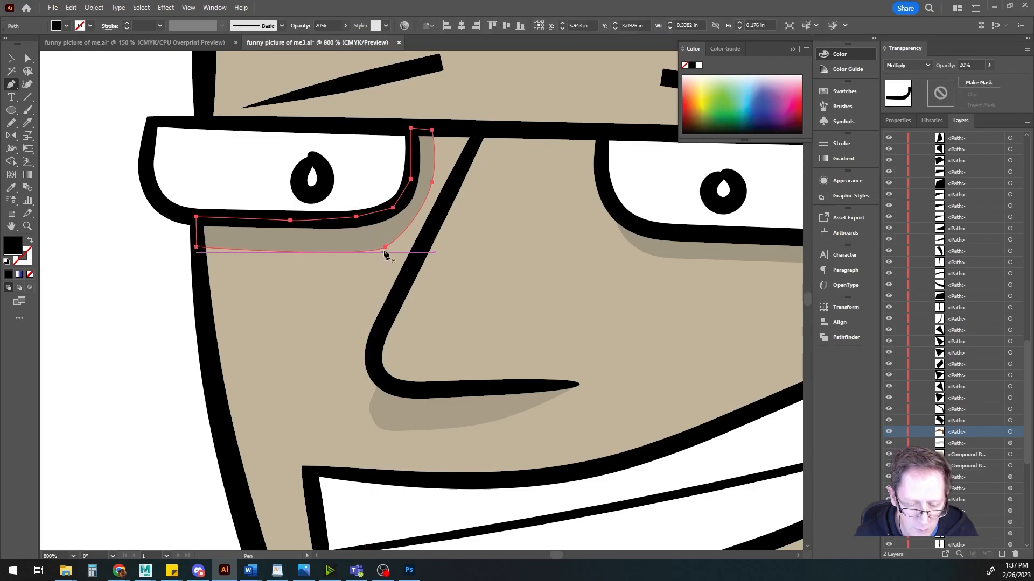
{"action": "scroll", "coordinate": [352, 281], "scroll_direction": "up", "scroll_amount": 1}
{"action": "left_click_drag", "start_coordinate": [404, 230], "coordinate": [364, 242]}
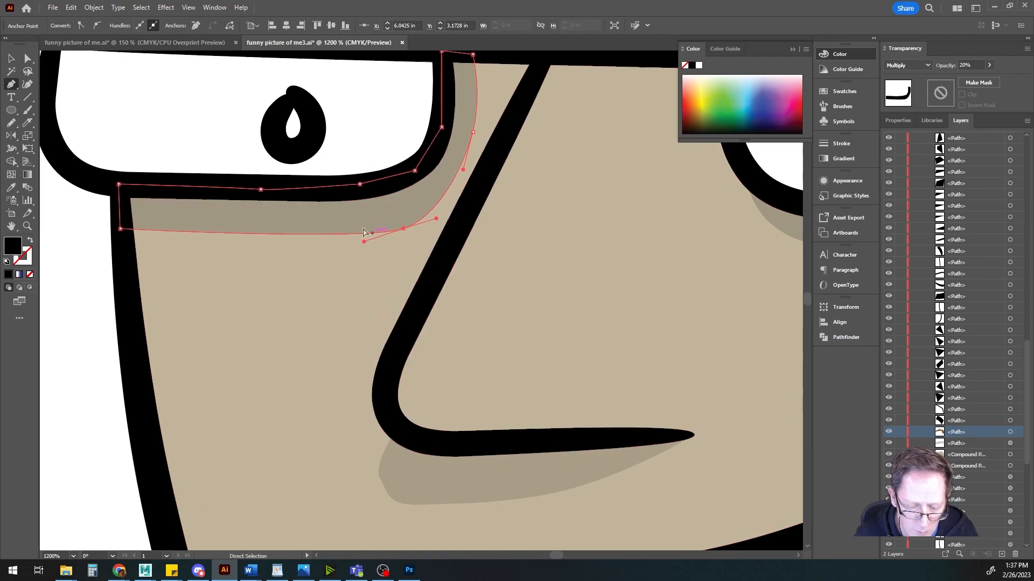
{"action": "scroll", "coordinate": [290, 293], "scroll_direction": "down", "scroll_amount": 1}
{"action": "left_click", "coordinate": [131, 312]}
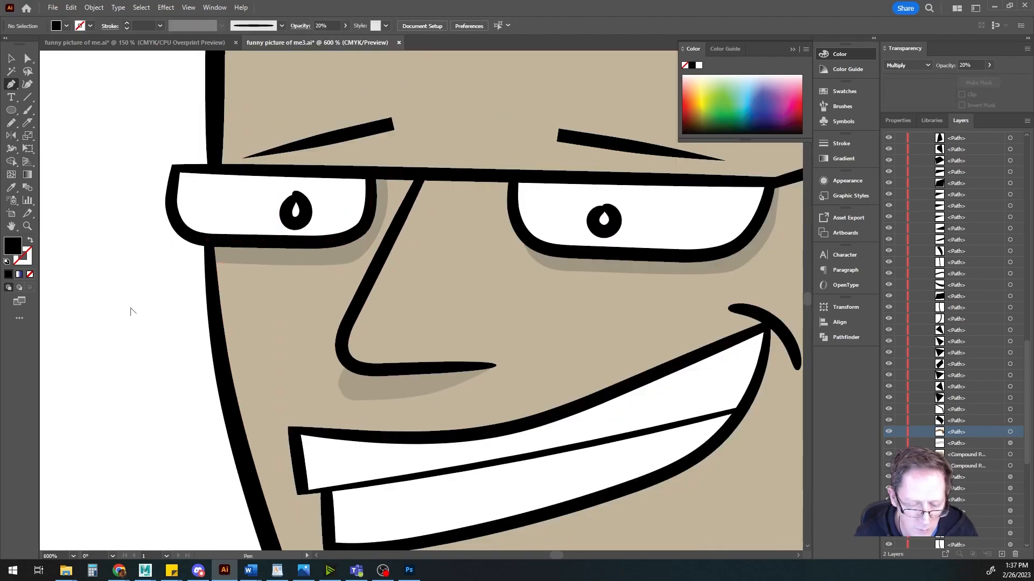
Step: Set the fill to white and draw a highlight's inner edge with the Pen tool from the nose bridge down to the nose's underside
{"action": "scroll", "coordinate": [131, 312], "scroll_direction": "down", "scroll_amount": 2}
{"action": "scroll", "coordinate": [539, 330], "scroll_direction": "down", "scroll_amount": 1}
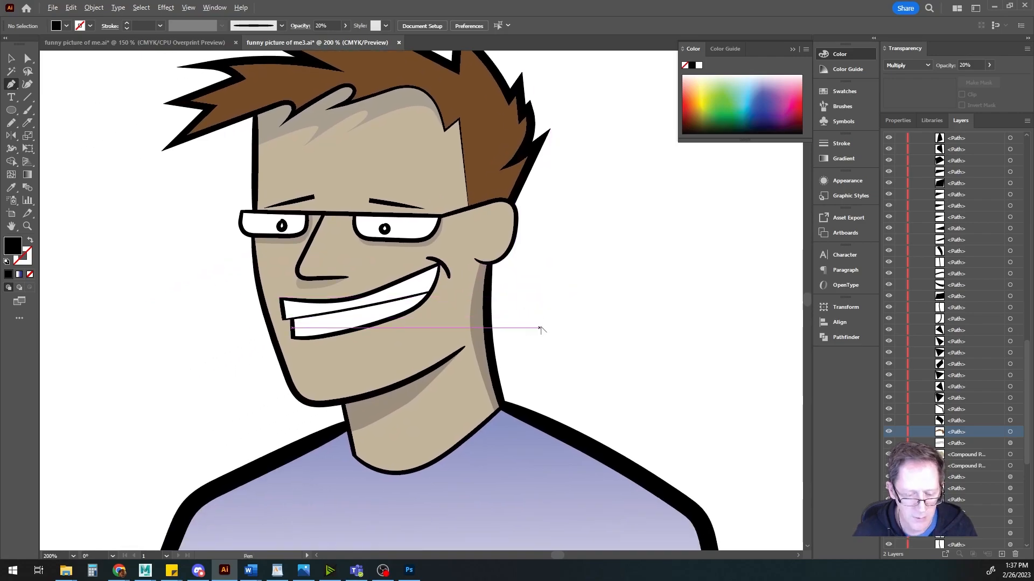
{"action": "scroll", "coordinate": [541, 329], "scroll_direction": "down", "scroll_amount": 1}
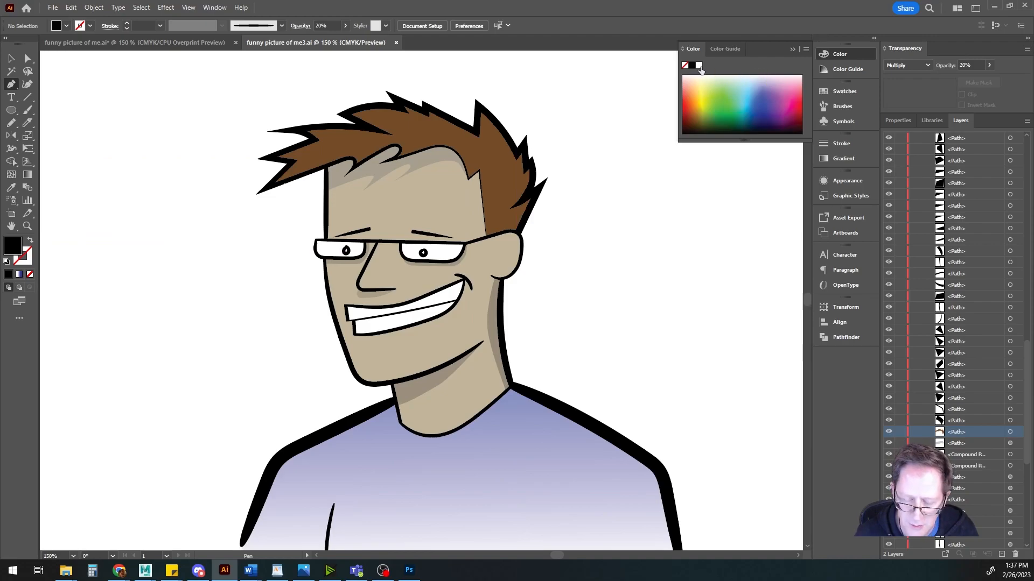
{"action": "scroll", "coordinate": [244, 262], "scroll_direction": "up", "scroll_amount": 2}
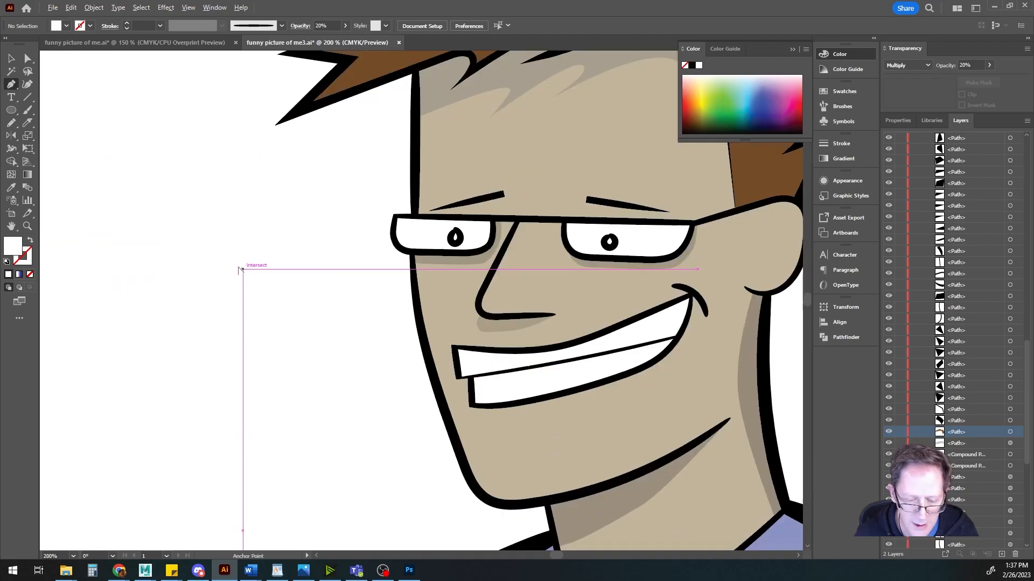
{"action": "scroll", "coordinate": [335, 300], "scroll_direction": "down", "scroll_amount": 1}
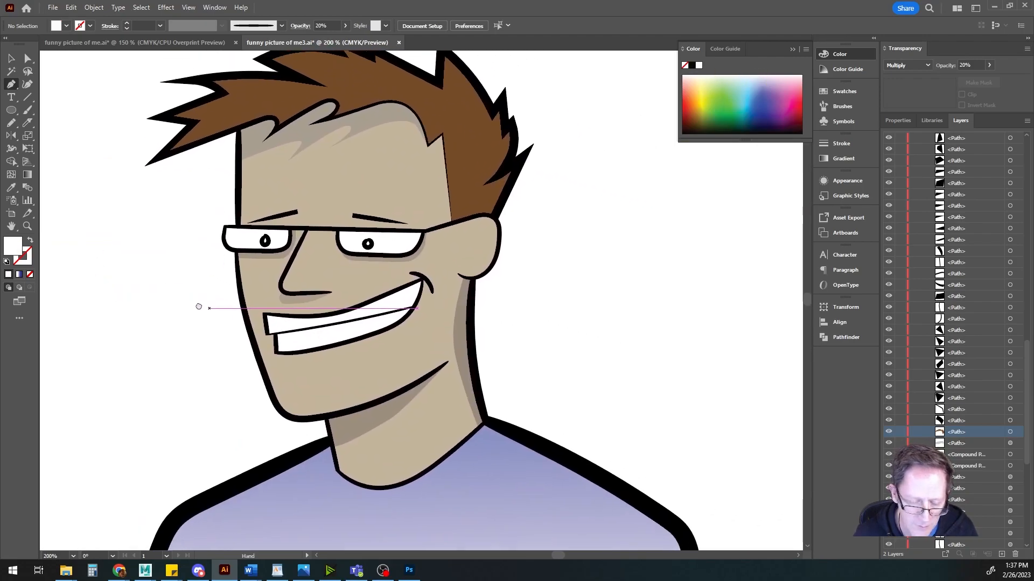
{"action": "scroll", "coordinate": [334, 276], "scroll_direction": "up", "scroll_amount": 1}
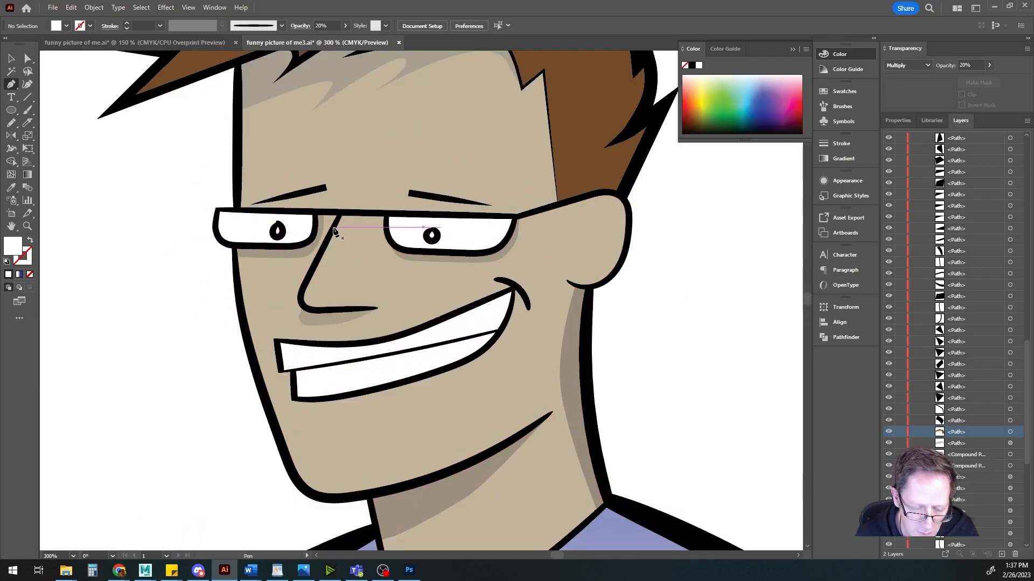
{"action": "left_click", "coordinate": [334, 227]}
{"action": "left_click", "coordinate": [328, 252]}
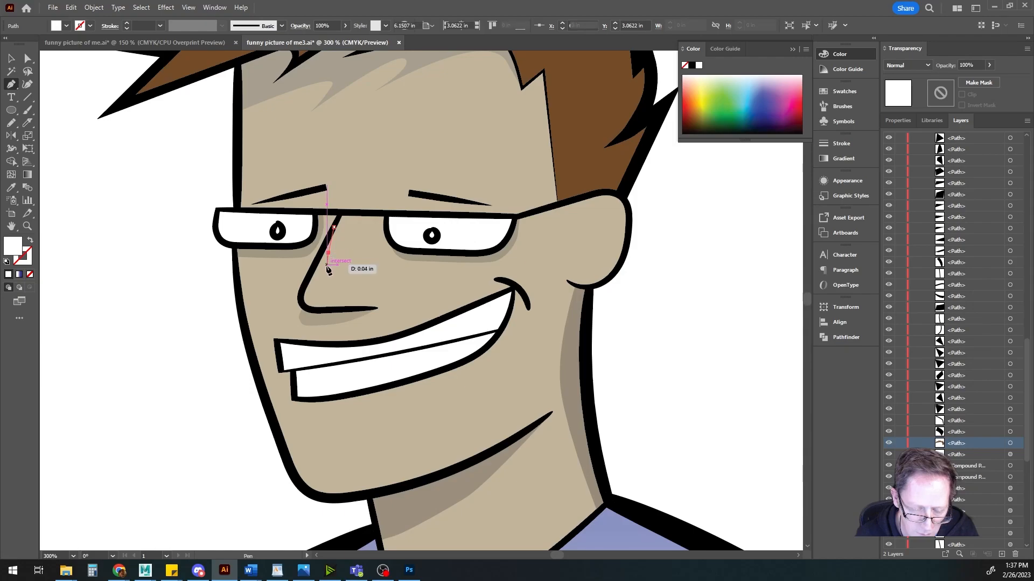
{"action": "key", "text": "ctrl+z"}
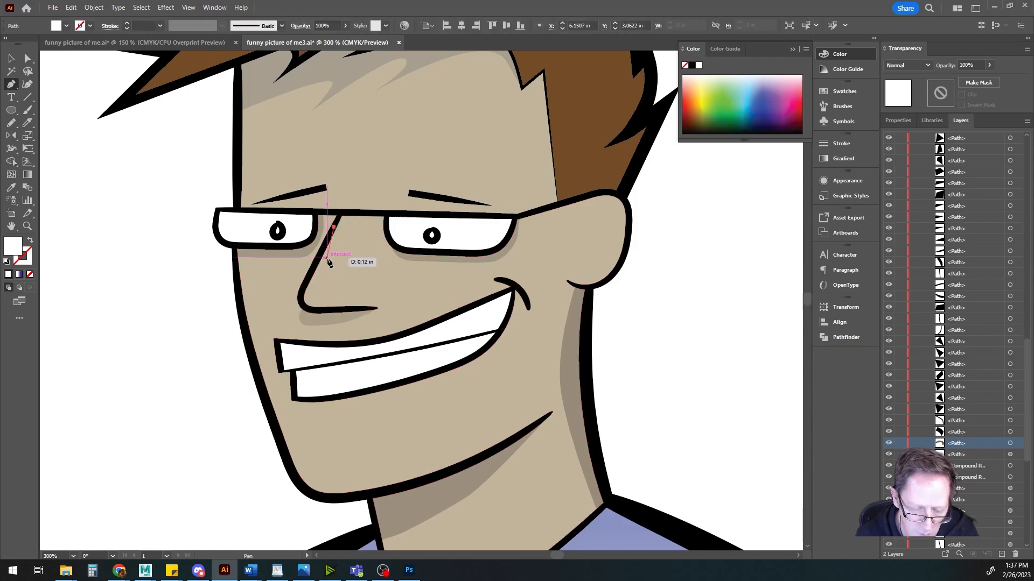
{"action": "left_click", "coordinate": [326, 271]}
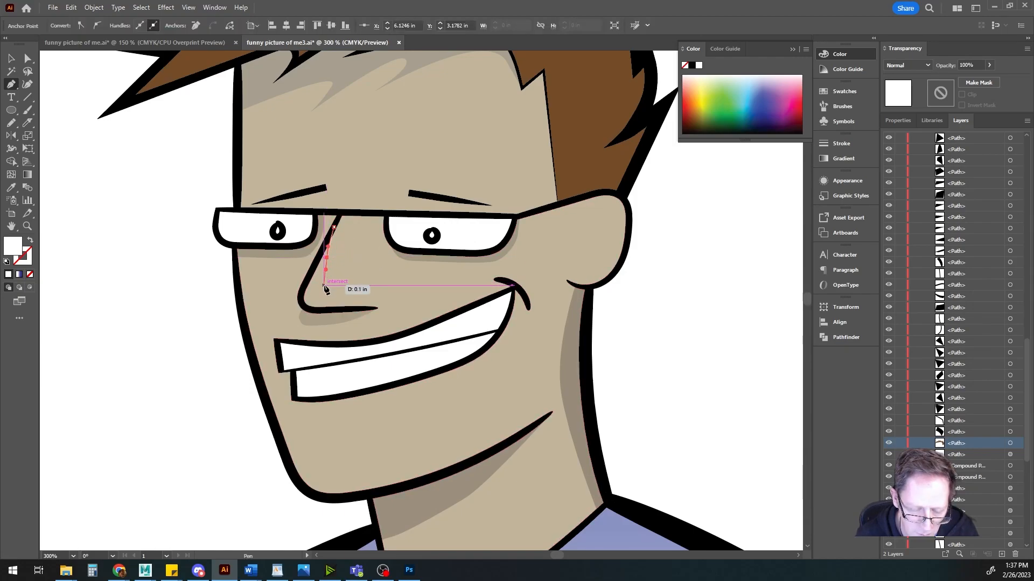
{"action": "left_click_drag", "start_coordinate": [330, 292], "coordinate": [306, 312]}
{"action": "left_click", "coordinate": [341, 309]}
Step: Close the nose highlight by tracing around the nose tip and back up along the nose outline to the bridge
{"action": "left_click", "coordinate": [303, 306]}
{"action": "scroll", "coordinate": [303, 304], "scroll_direction": "up", "scroll_amount": 3}
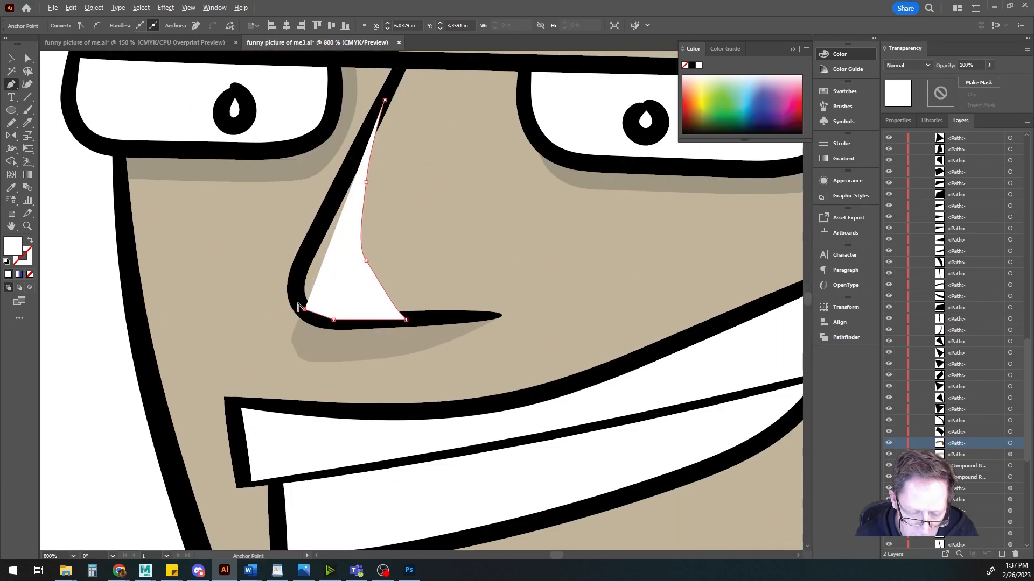
{"action": "left_click", "coordinate": [296, 288]}
{"action": "left_click", "coordinate": [299, 262]}
{"action": "left_click", "coordinate": [332, 188]}
{"action": "left_click", "coordinate": [384, 101]}
Step: Set the white nose highlight's blending mode to Overlay and deselect it
{"action": "key", "text": "v"}
{"action": "scroll", "coordinate": [291, 221], "scroll_direction": "down", "scroll_amount": 2}
{"action": "scroll", "coordinate": [521, 269], "scroll_direction": "down", "scroll_amount": 2}
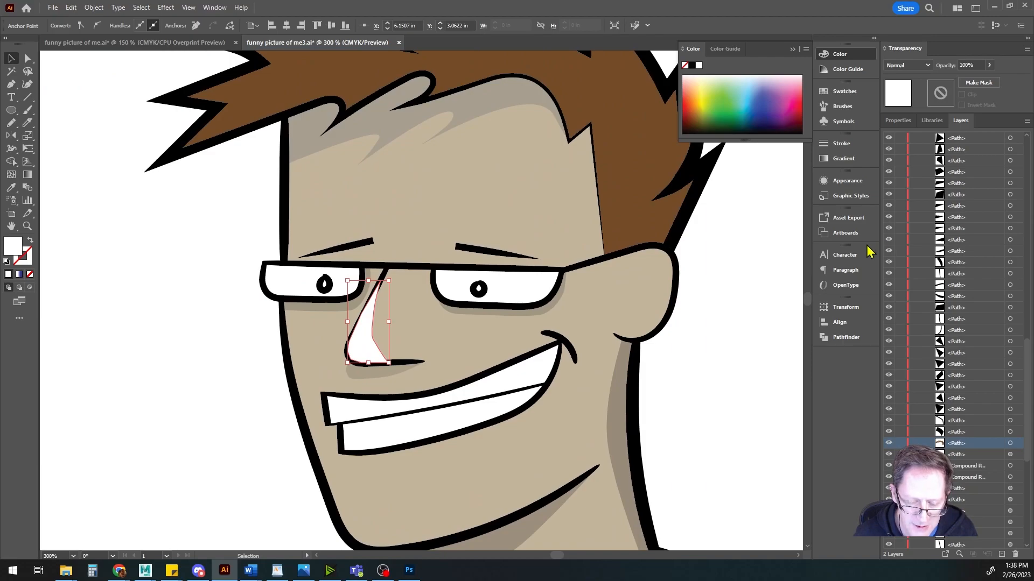
{"action": "scroll", "coordinate": [379, 316], "scroll_direction": "up", "scroll_amount": 2}
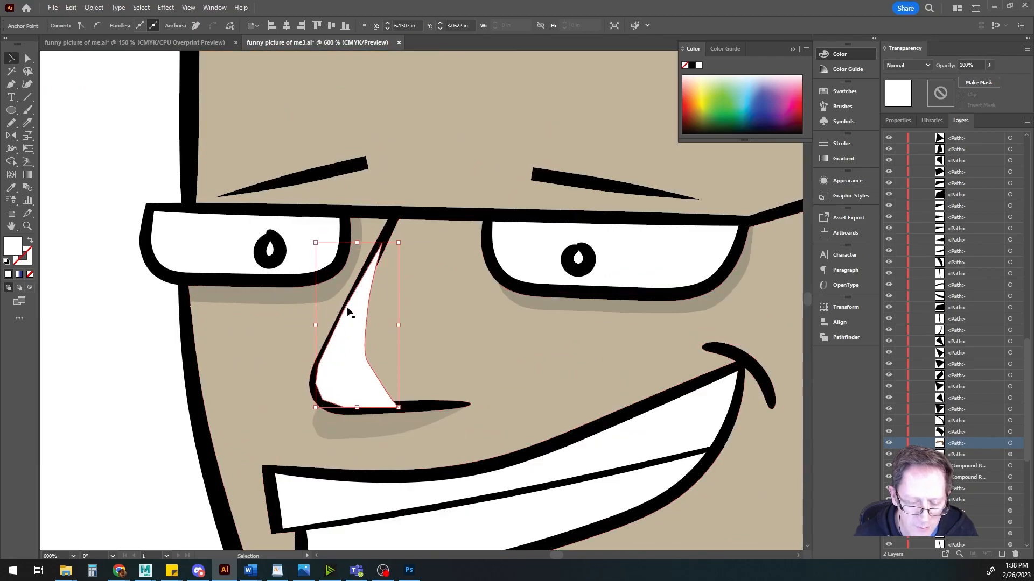
{"action": "left_click", "coordinate": [913, 67]}
{"action": "left_click", "coordinate": [913, 171]}
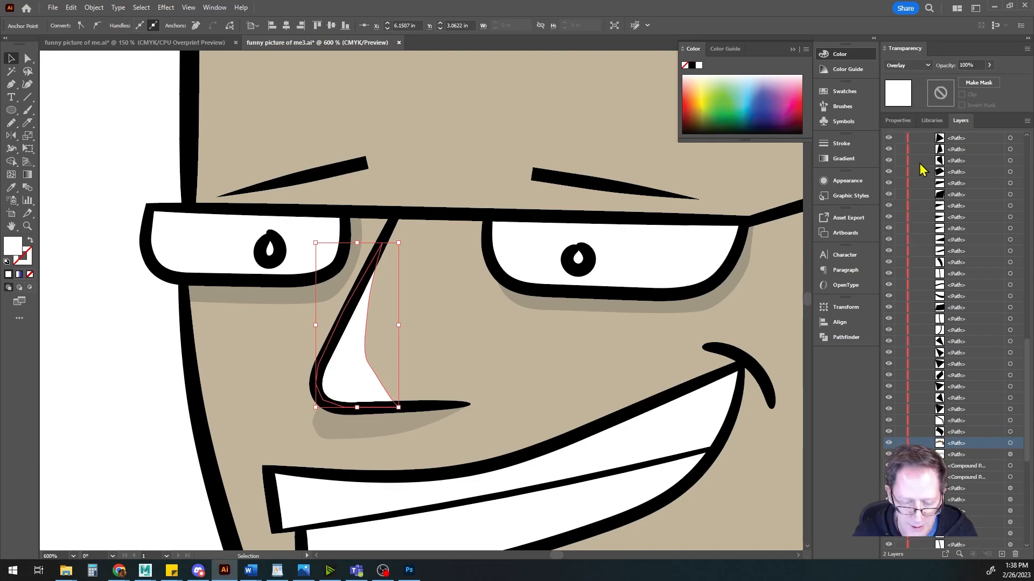
{"action": "left_click", "coordinate": [122, 271]}
Step: Smooth the angular lower point on the nose highlight's inner edge by adjusting its curve handle
{"action": "left_click", "coordinate": [347, 368]}
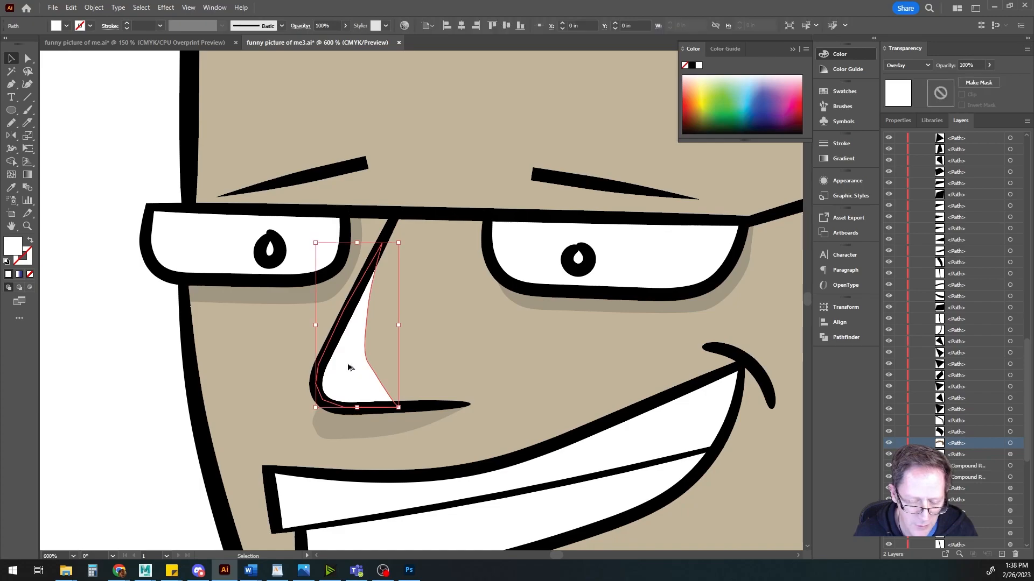
{"action": "scroll", "coordinate": [348, 371], "scroll_direction": "up", "scroll_amount": 2, "text": "alt"}
{"action": "key", "text": "a"}
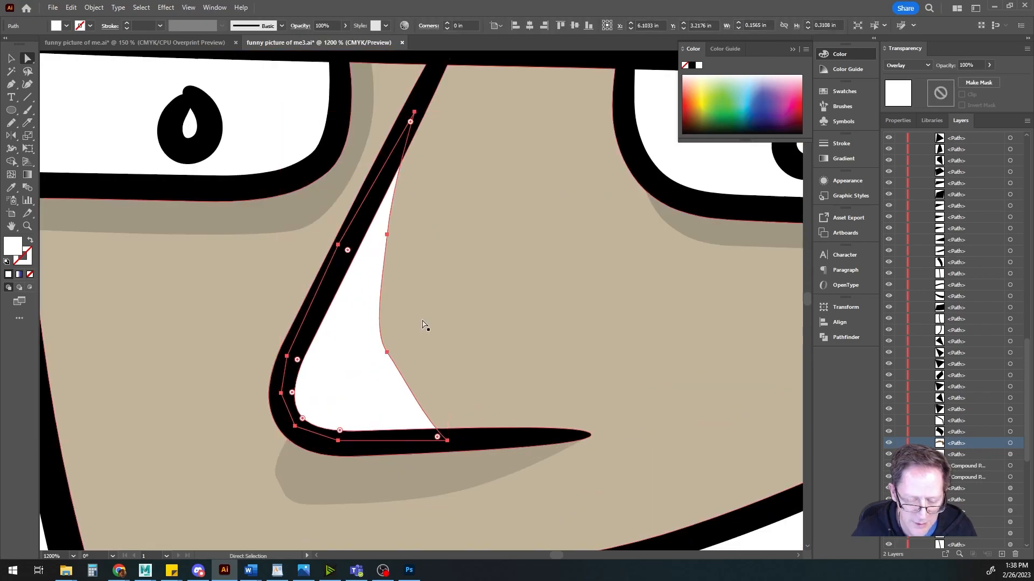
{"action": "left_click", "coordinate": [387, 352]}
{"action": "left_click_drag", "start_coordinate": [372, 332], "coordinate": [377, 320]}
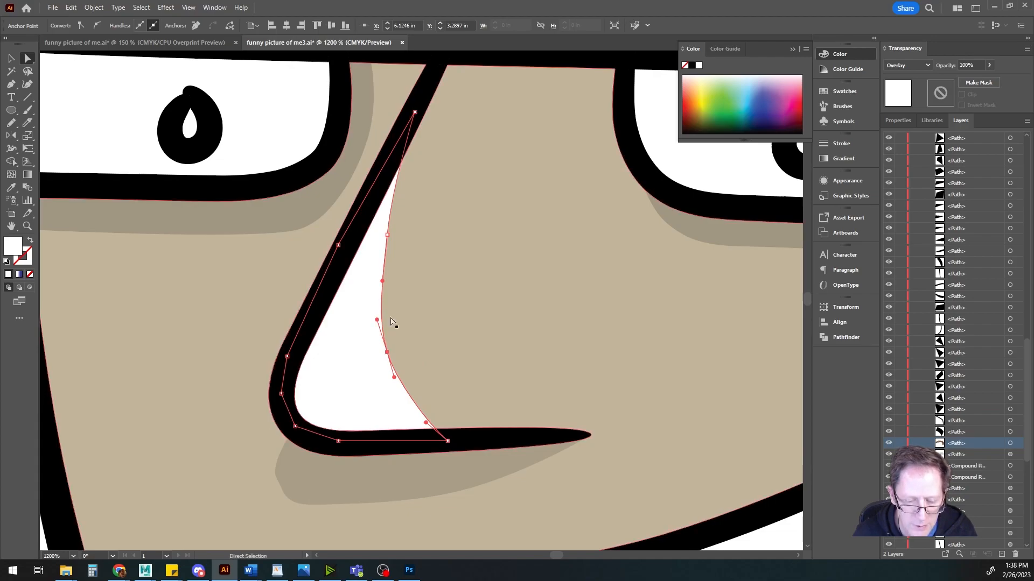
Step: Lower the nose highlight's opacity to 42% and deselect it
{"action": "key", "text": "v"}
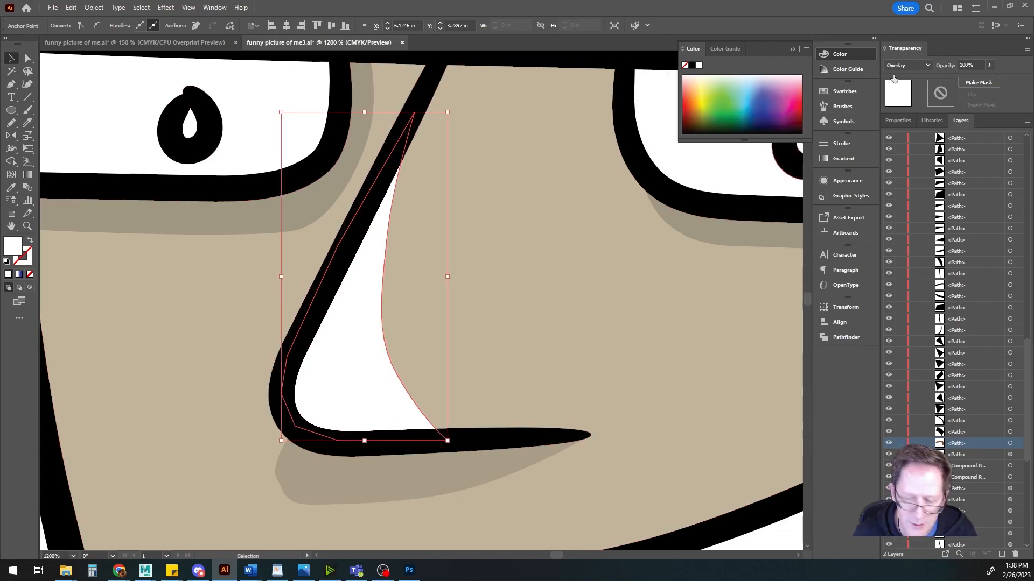
{"action": "left_click", "coordinate": [990, 65]}
{"action": "left_click_drag", "start_coordinate": [988, 78], "coordinate": [967, 86]}
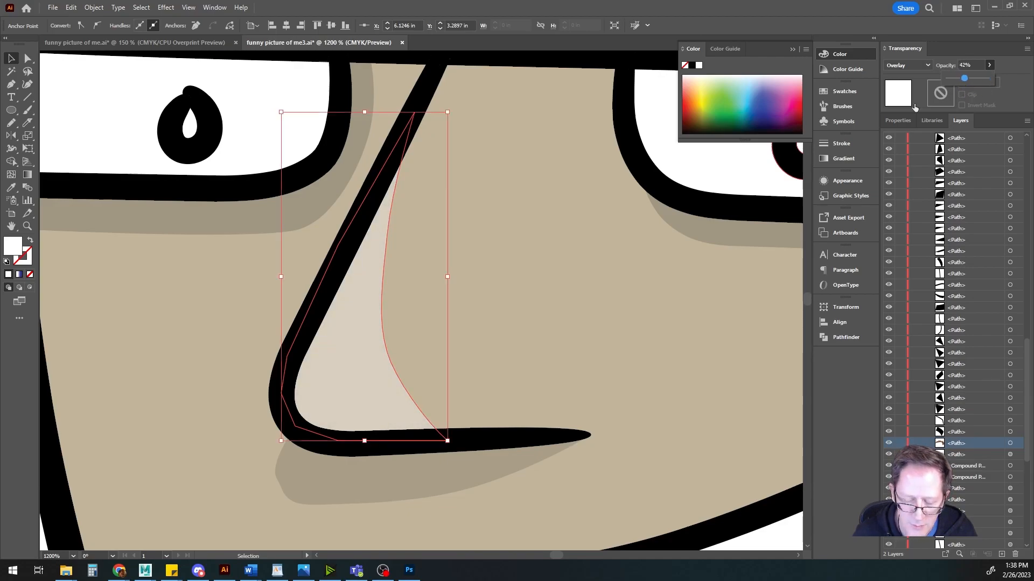
{"action": "key", "text": "ctrl+minus"}
{"action": "key", "text": "ctrl+minus"}
{"action": "key", "text": "ctrl+minus"}
{"action": "left_click", "coordinate": [262, 295]}
{"action": "scroll", "coordinate": [263, 291], "scroll_direction": "down", "scroll_amount": 2}
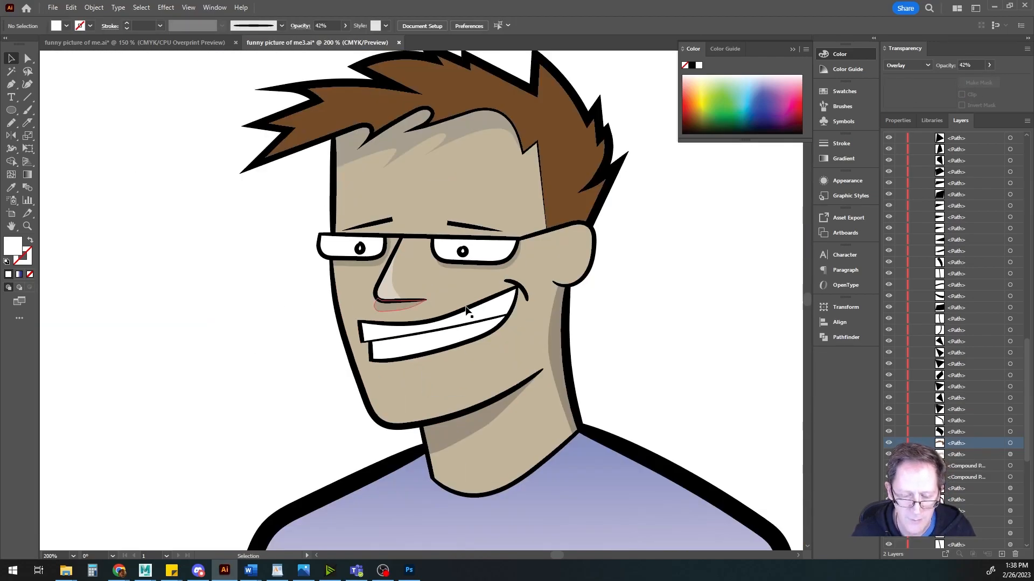
Step: Draw the curved upper edge of a white chin highlight with the Pen tool from the left face outline to the jawline
{"action": "left_click_drag", "start_coordinate": [487, 303], "coordinate": [428, 268]}
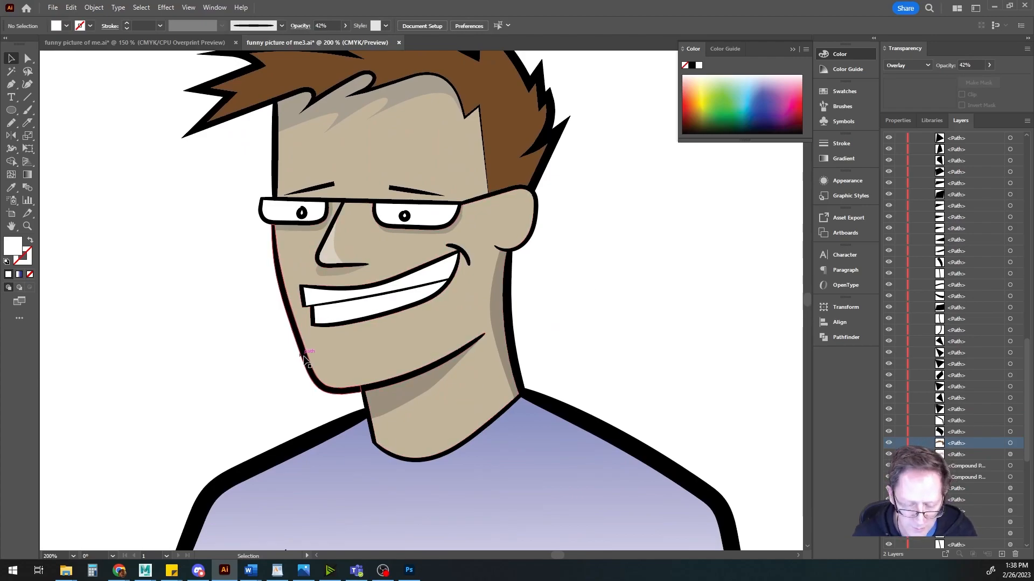
{"action": "scroll", "coordinate": [309, 366], "scroll_direction": "up", "scroll_amount": 1}
{"action": "scroll", "coordinate": [310, 367], "scroll_direction": "up", "scroll_amount": 1}
{"action": "key", "text": "p"}
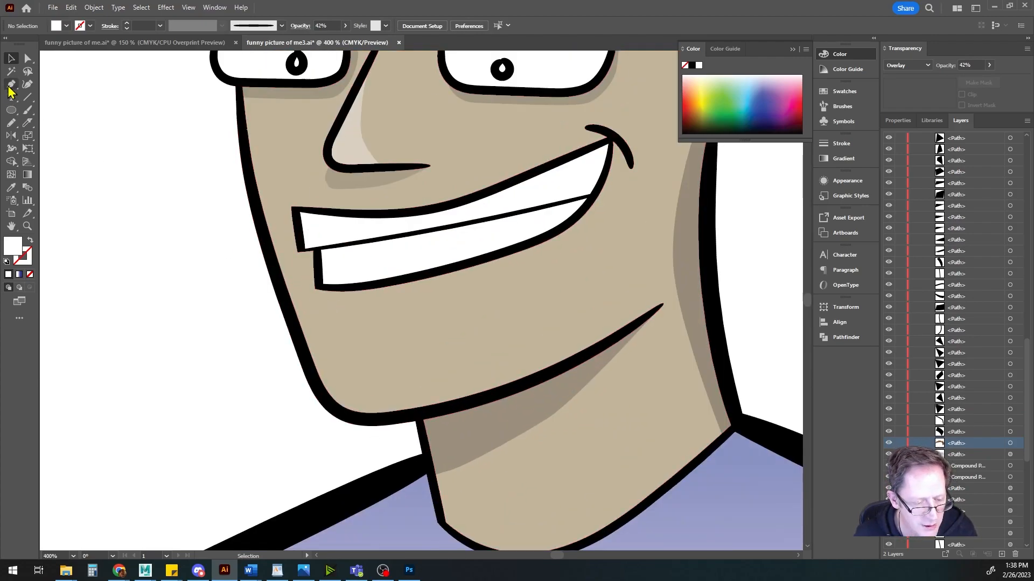
{"action": "left_click", "coordinate": [300, 343]}
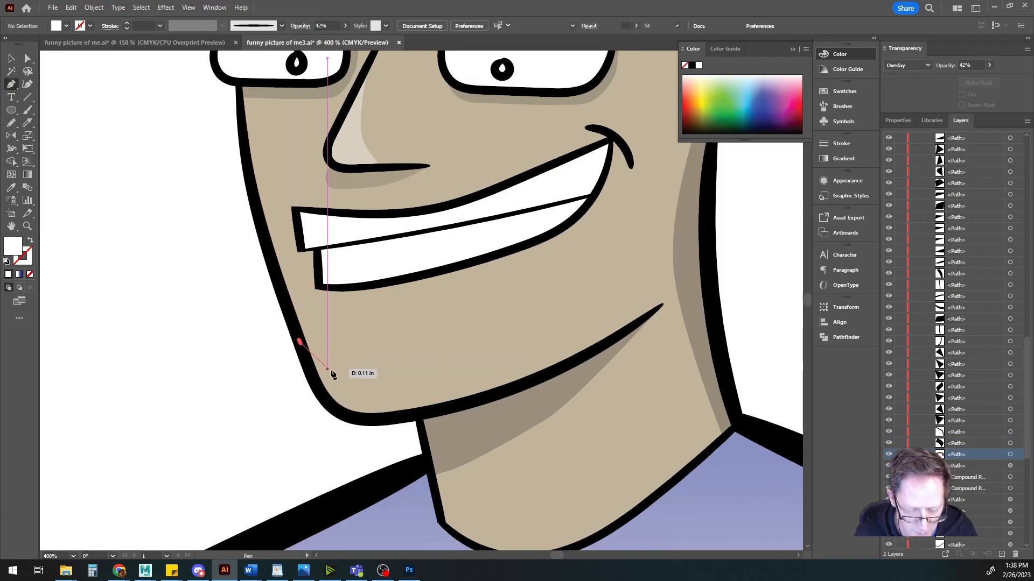
{"action": "left_click", "coordinate": [351, 377]}
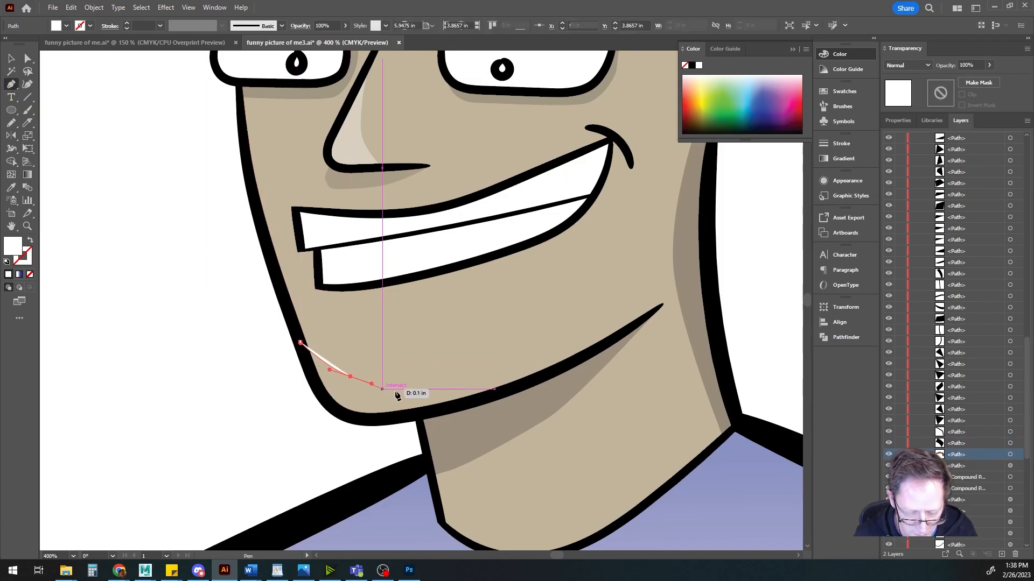
{"action": "left_click", "coordinate": [463, 401]}
{"action": "left_click_drag", "start_coordinate": [500, 402], "coordinate": [500, 402]}
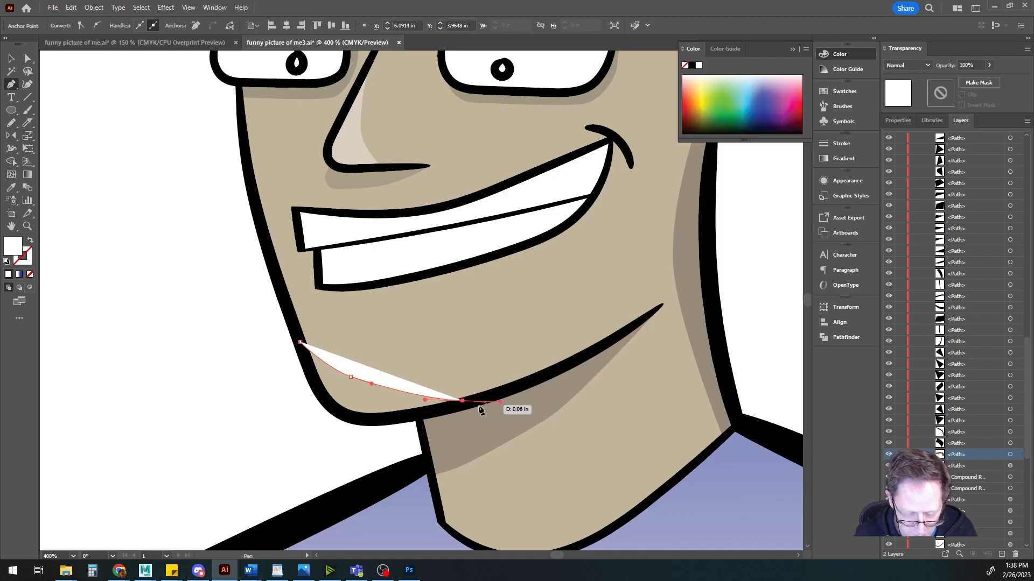
Step: Close the chin highlight by tracing back along the jaw outline around the chin to its starting point
{"action": "left_click", "coordinate": [463, 402]}
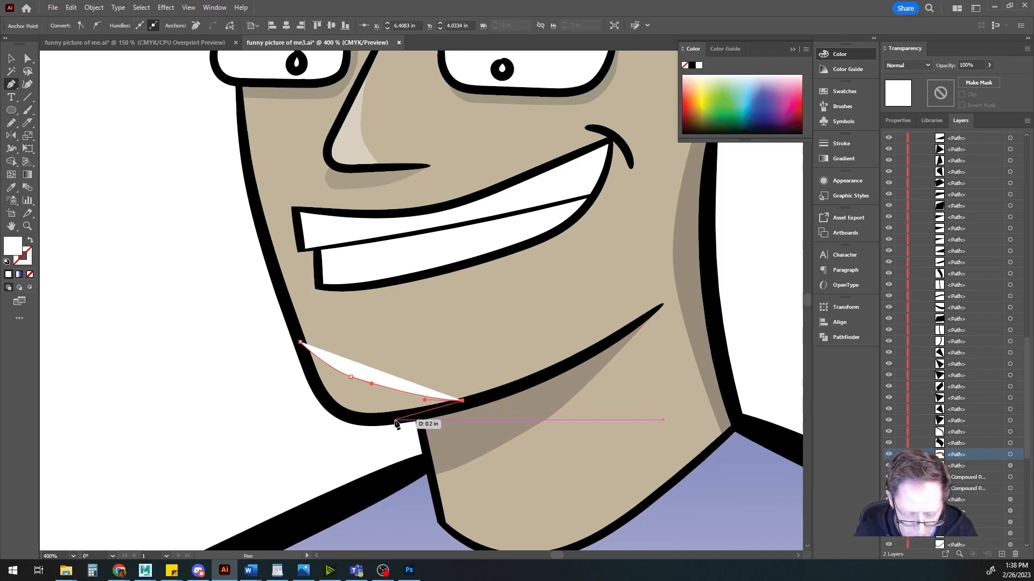
{"action": "left_click", "coordinate": [394, 420]}
{"action": "left_click", "coordinate": [361, 420]}
{"action": "left_click", "coordinate": [336, 413]}
{"action": "left_click", "coordinate": [319, 395]}
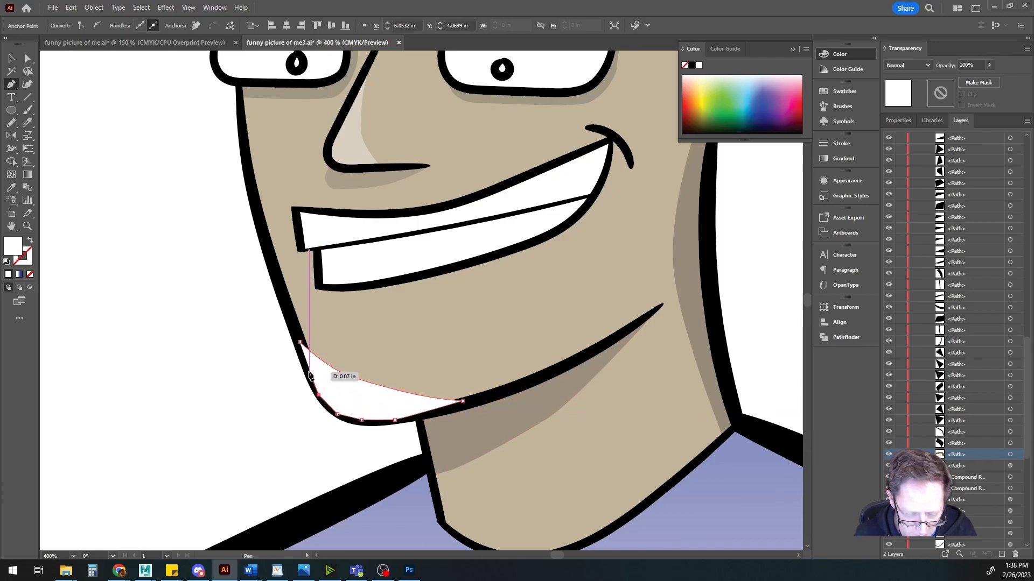
{"action": "left_click", "coordinate": [299, 341]}
Step: Set the chin highlight to Overlay blending at 21% opacity and deselect it
{"action": "key", "text": "v"}
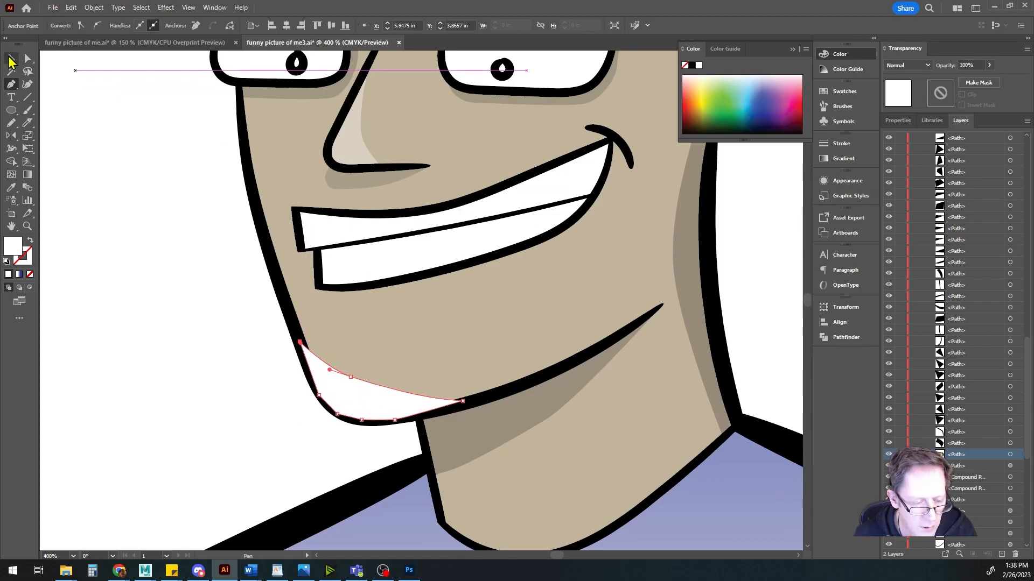
{"action": "left_click", "coordinate": [907, 65]}
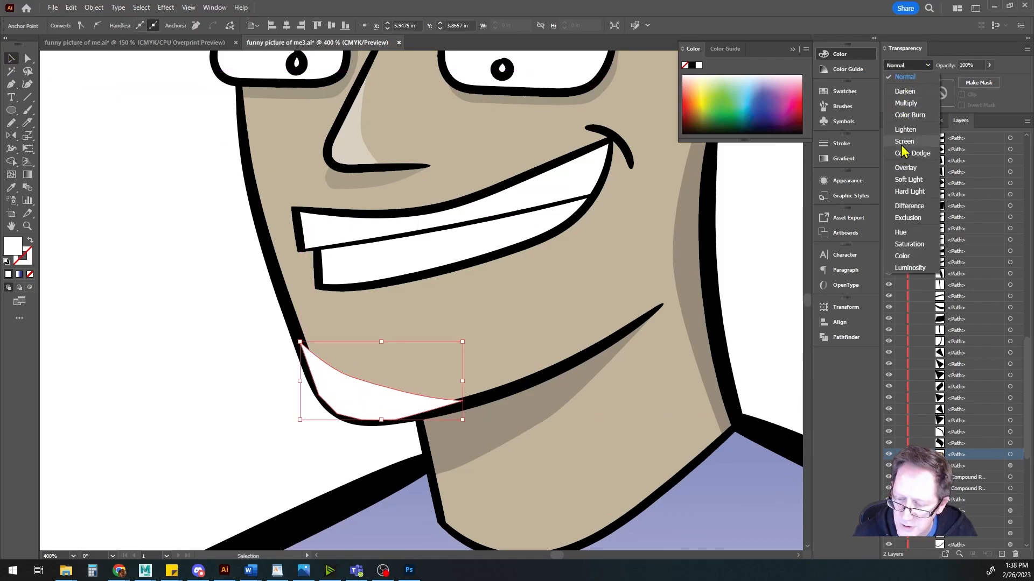
{"action": "left_click", "coordinate": [905, 168]}
{"action": "left_click", "coordinate": [989, 66]}
{"action": "left_click_drag", "start_coordinate": [989, 67], "coordinate": [956, 82]}
{"action": "scroll", "coordinate": [380, 384], "scroll_direction": "down", "scroll_amount": 2}
{"action": "left_click_drag", "start_coordinate": [472, 438], "coordinate": [397, 359]}
{"action": "scroll", "coordinate": [421, 372], "scroll_direction": "down", "scroll_amount": 1}
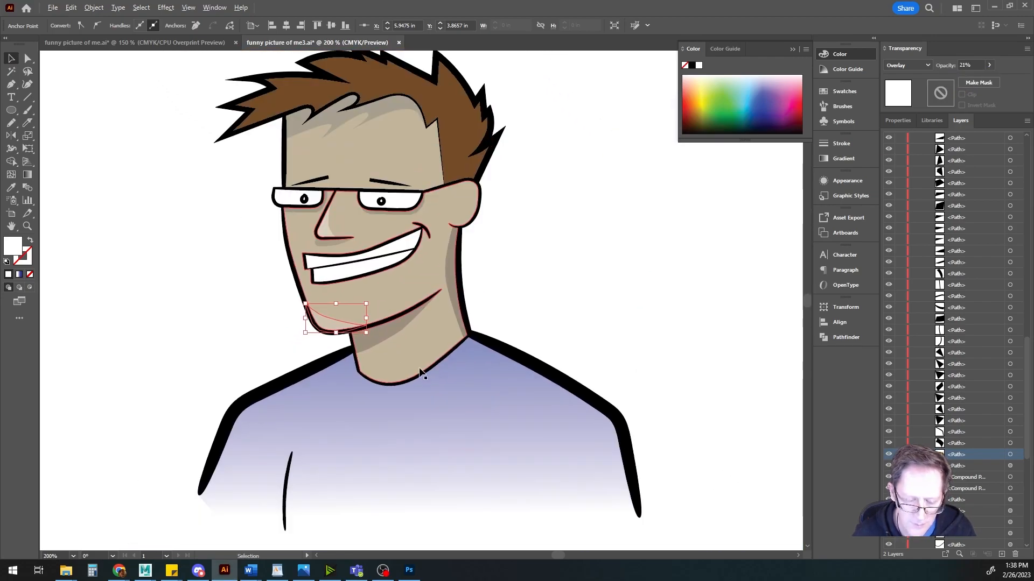
{"action": "left_click", "coordinate": [181, 318]}
Step: Draw a closed white highlight on the left shoulder with the Pen tool, curving across the shirt to the sleeve and back along the shoulder outline
{"action": "key", "text": "v"}
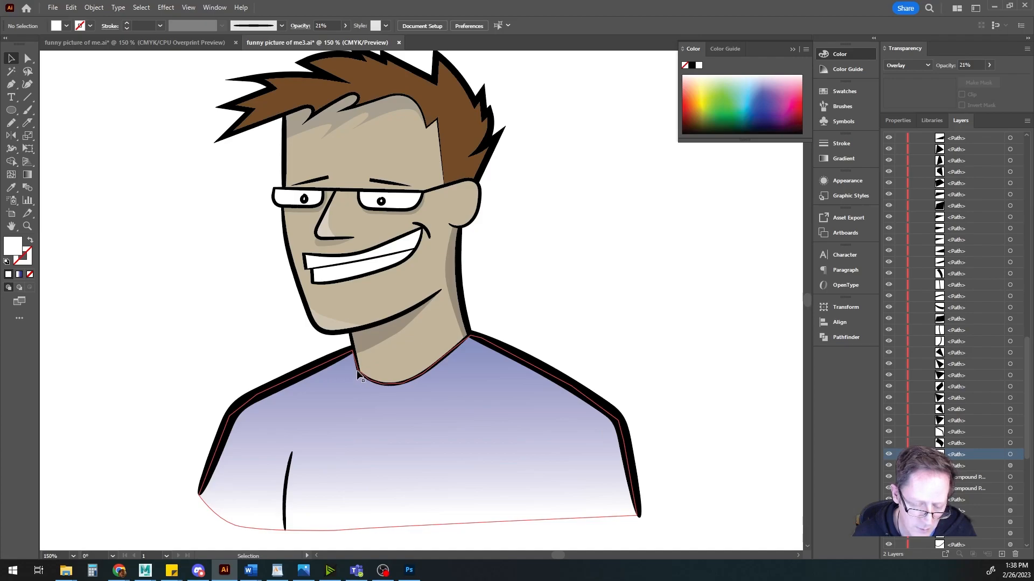
{"action": "key", "text": "p"}
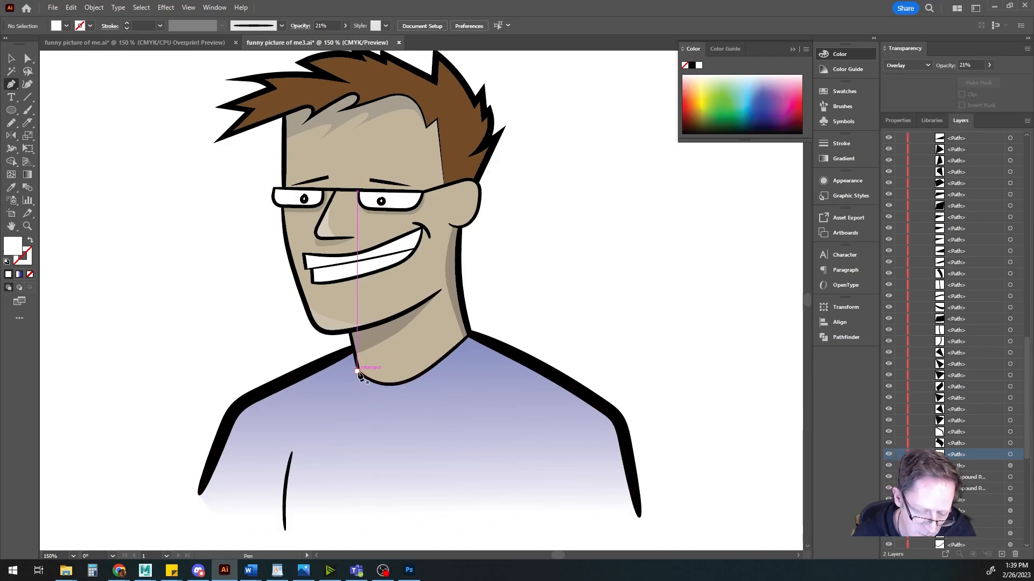
{"action": "left_click", "coordinate": [318, 367]}
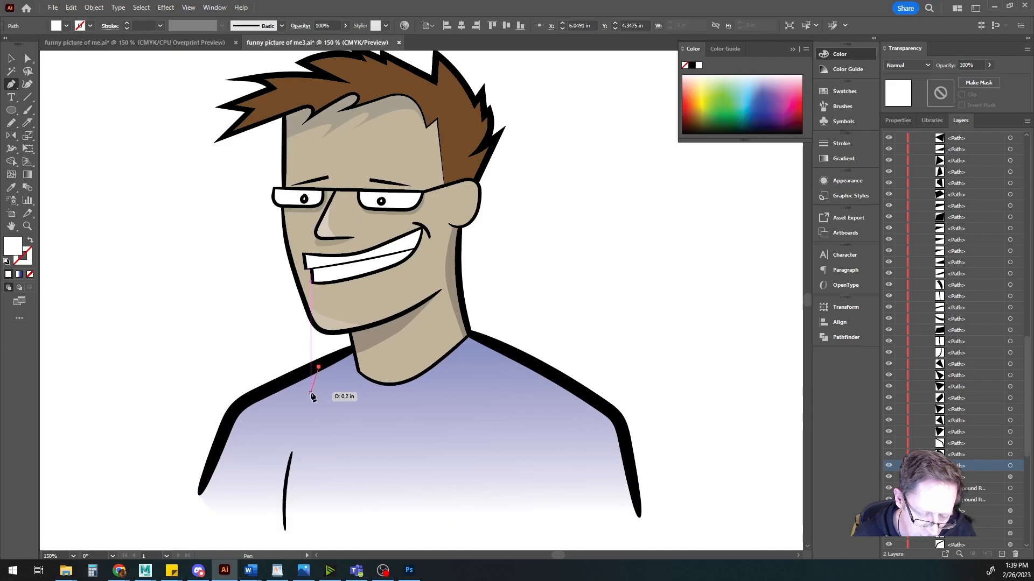
{"action": "left_click_drag", "start_coordinate": [272, 424], "coordinate": [262, 429]}
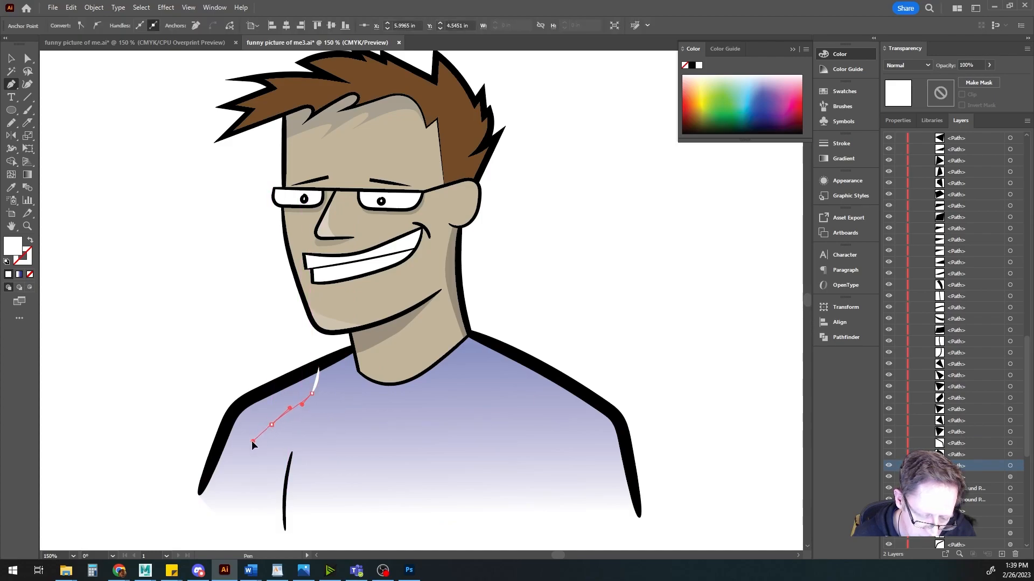
{"action": "left_click", "coordinate": [253, 442]}
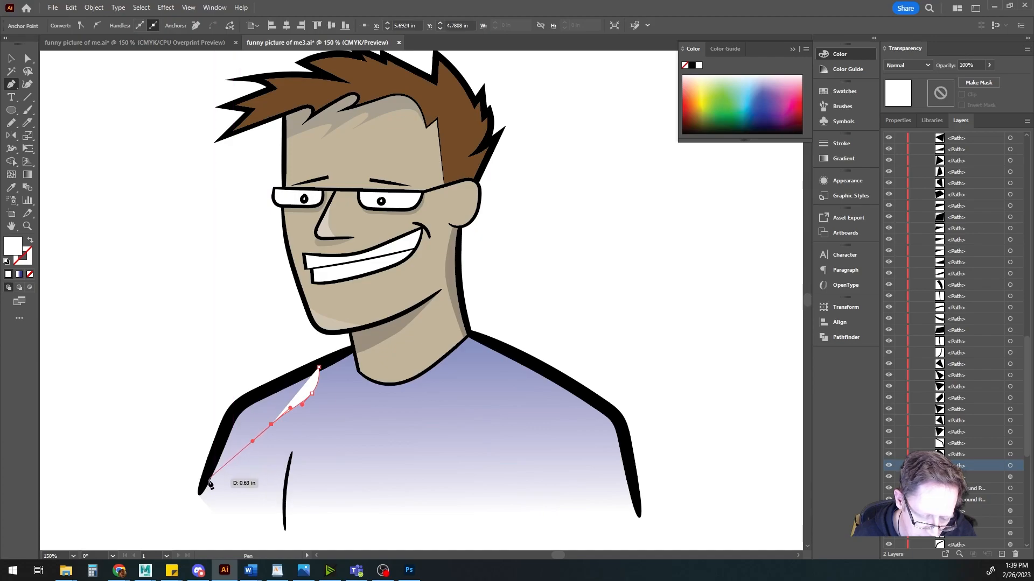
{"action": "left_click_drag", "start_coordinate": [205, 483], "coordinate": [198, 500]}
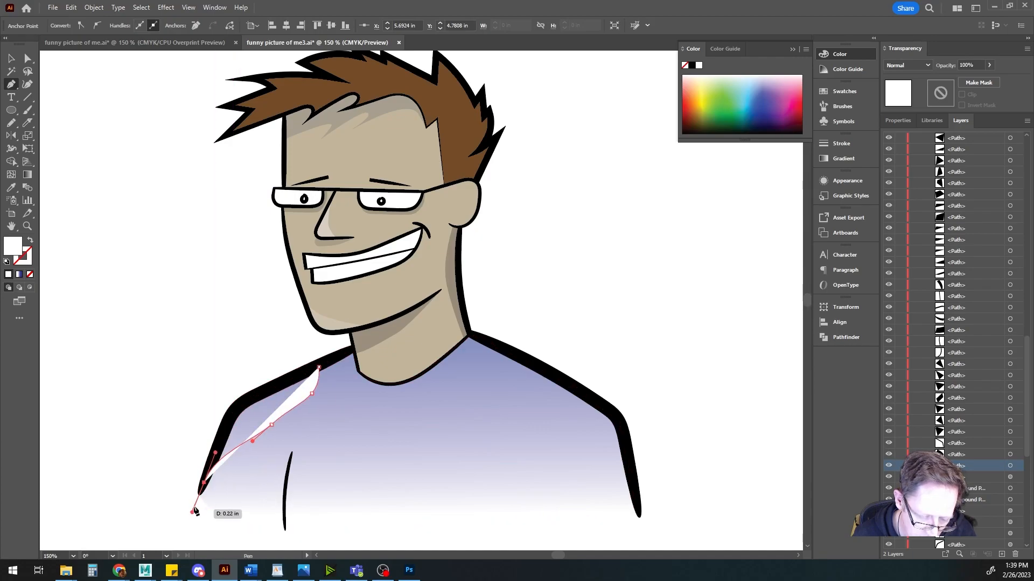
{"action": "left_click", "coordinate": [237, 411]}
{"action": "left_click", "coordinate": [274, 386]}
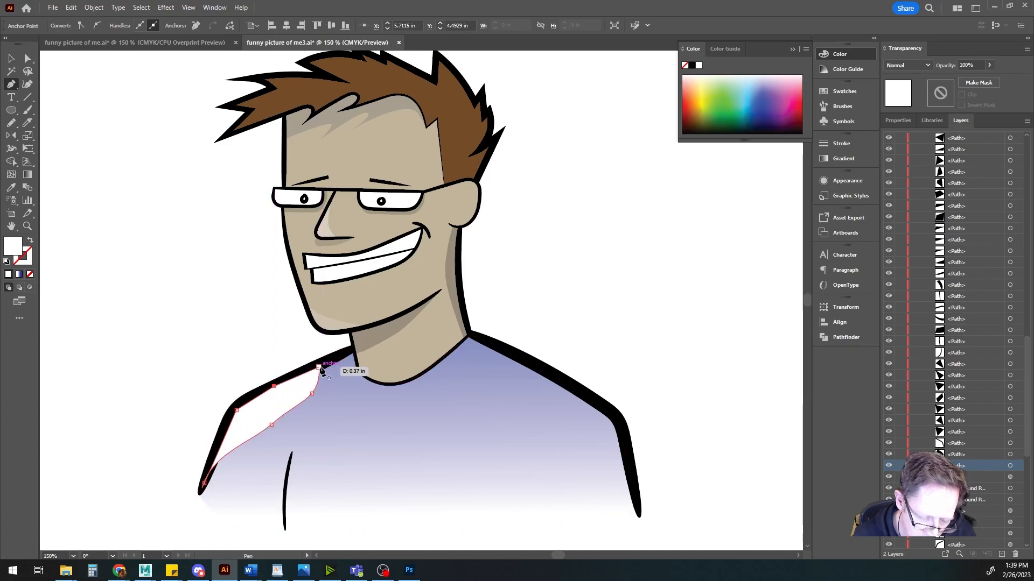
Step: Set the left shoulder highlight's blending mode to Overlay and deselect it
{"action": "left_click", "coordinate": [12, 59]}
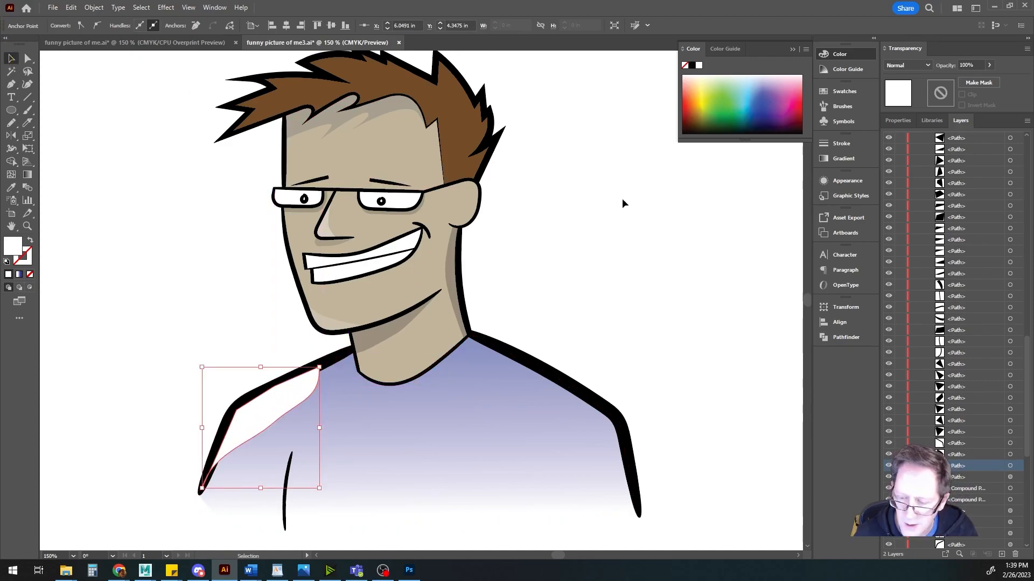
{"action": "left_click", "coordinate": [907, 66]}
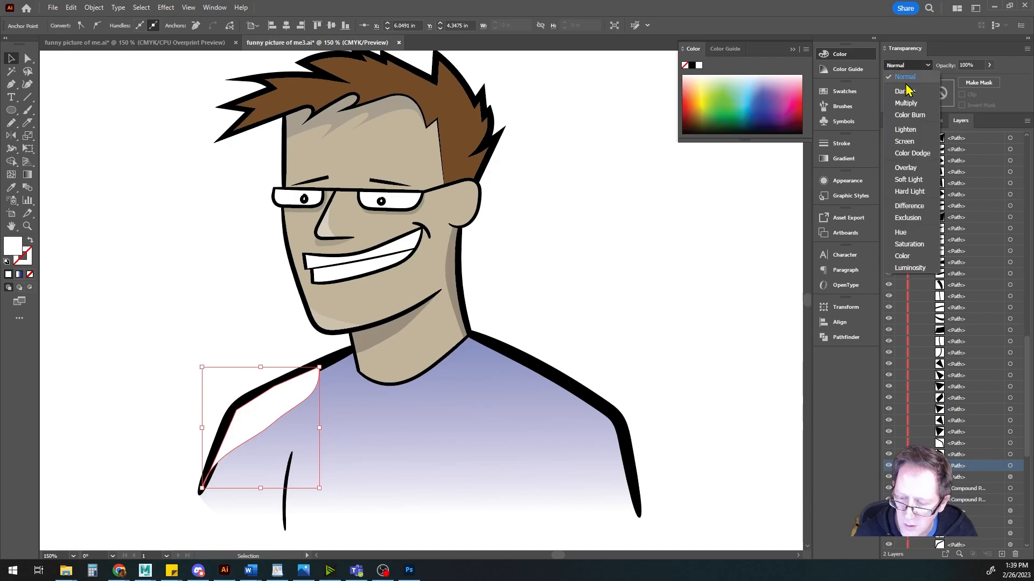
{"action": "left_click", "coordinate": [913, 169]}
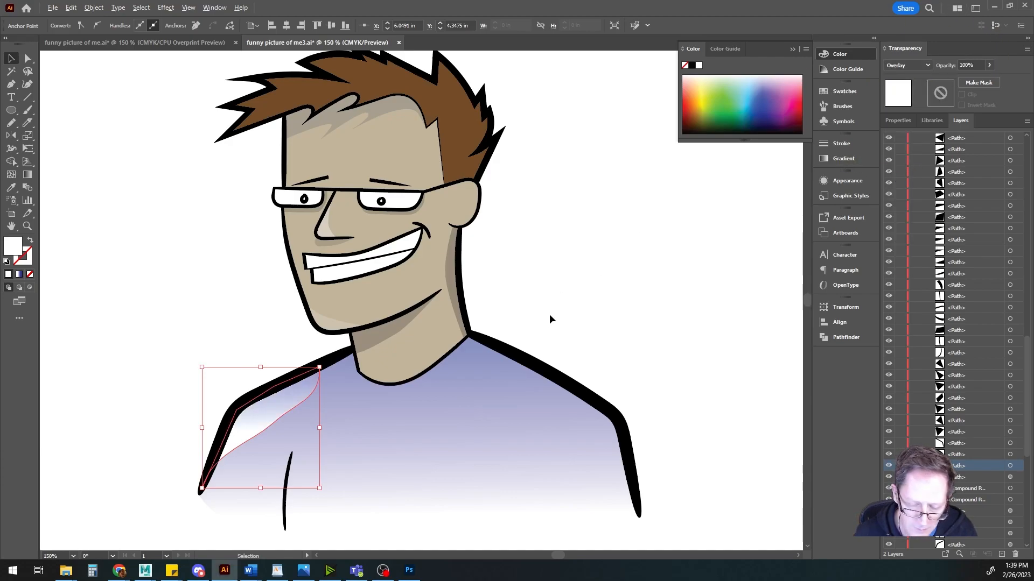
{"action": "scroll", "coordinate": [549, 316], "scroll_direction": "down", "scroll_amount": 2}
{"action": "left_click", "coordinate": [611, 290]}
{"action": "scroll", "coordinate": [591, 323], "scroll_direction": "up", "scroll_amount": 2}
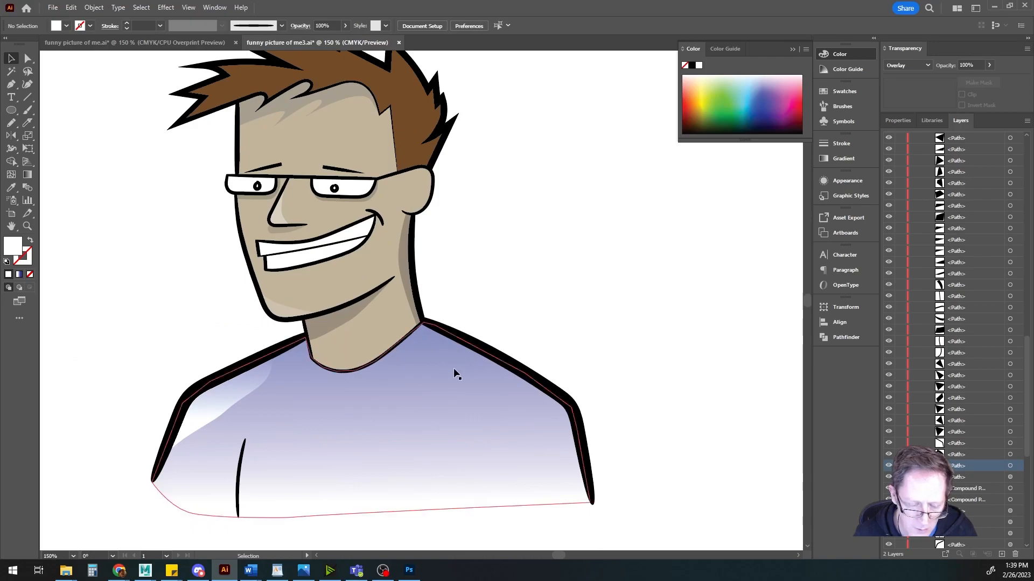
Step: Lower the left shoulder highlight's opacity to 46% and deselect it
{"action": "scroll", "coordinate": [468, 350], "scroll_direction": "down", "scroll_amount": 2}
{"action": "scroll", "coordinate": [512, 307], "scroll_direction": "up", "scroll_amount": 2}
{"action": "left_click", "coordinate": [299, 350]}
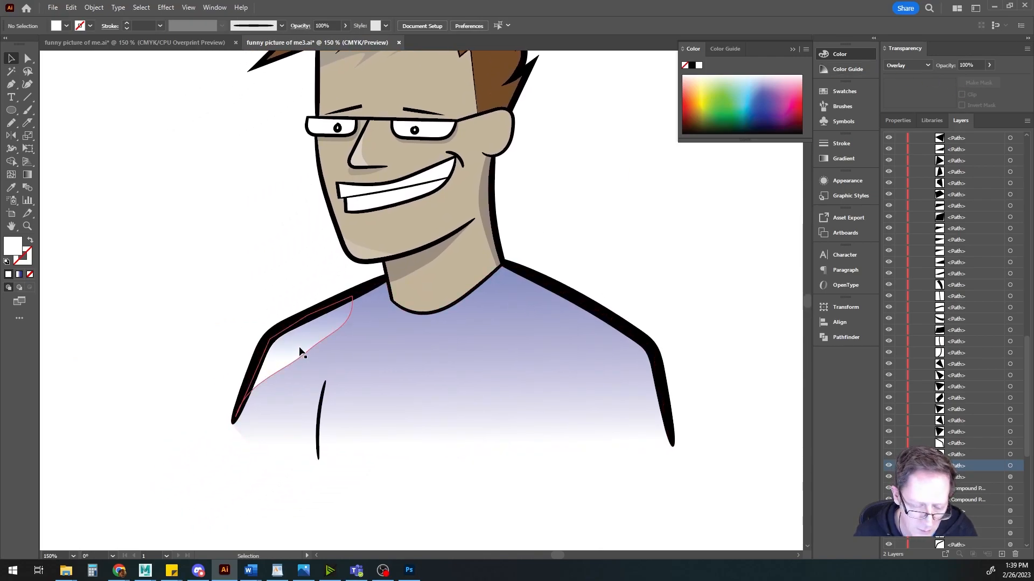
{"action": "left_click_drag", "start_coordinate": [975, 79], "coordinate": [968, 79]}
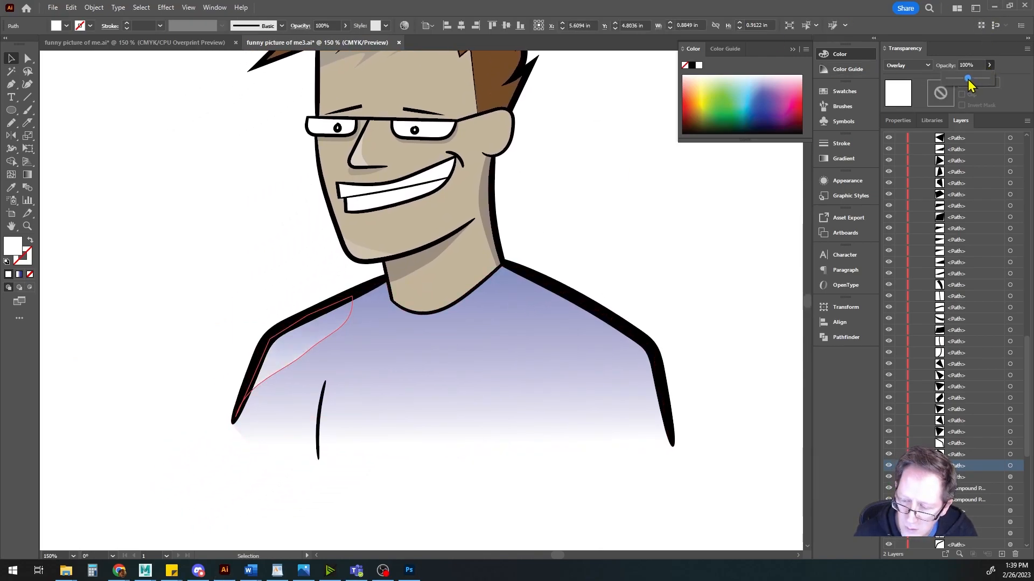
{"action": "left_click", "coordinate": [702, 285]}
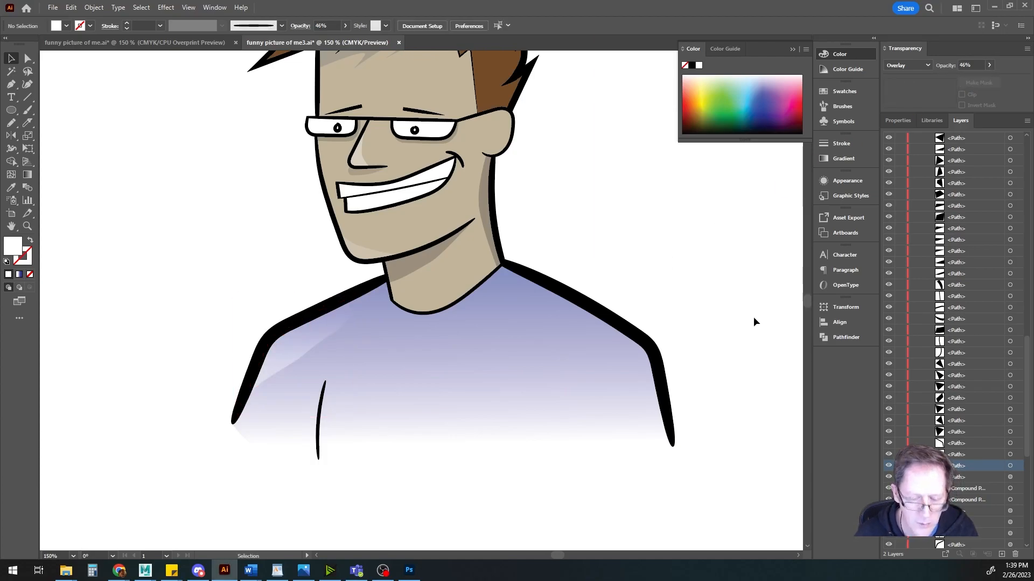
Step: Draw a closed white highlight on the right shoulder with the Pen tool, curving down to the sleeve and back along the shoulder outline
{"action": "key", "text": "p"}
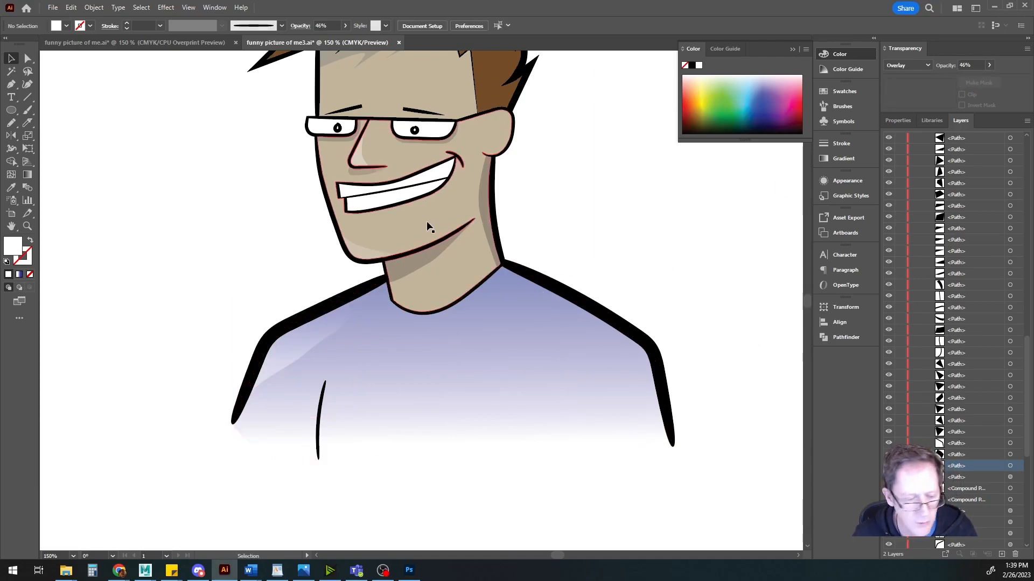
{"action": "left_click", "coordinate": [392, 304]}
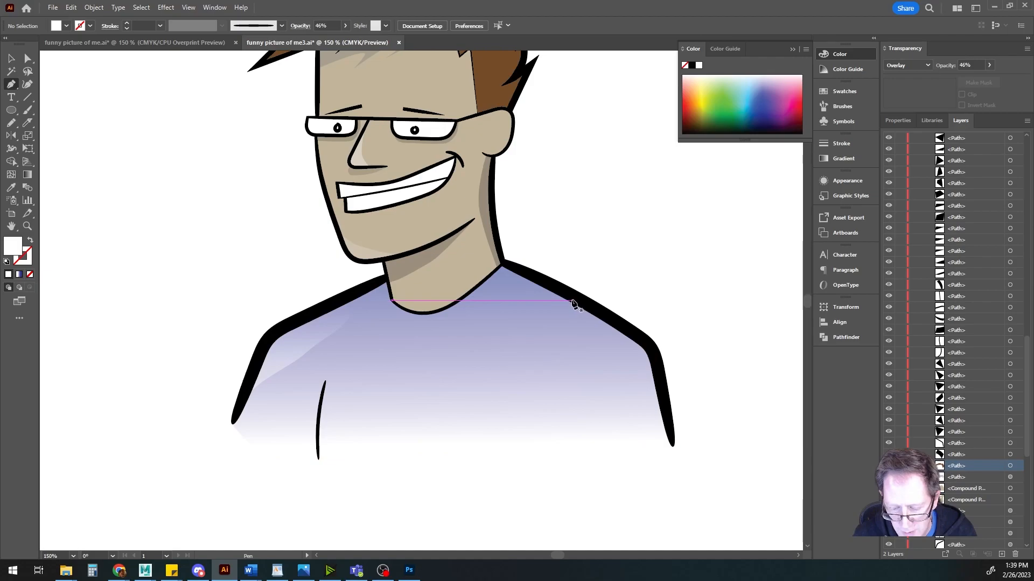
{"action": "left_click", "coordinate": [572, 300]}
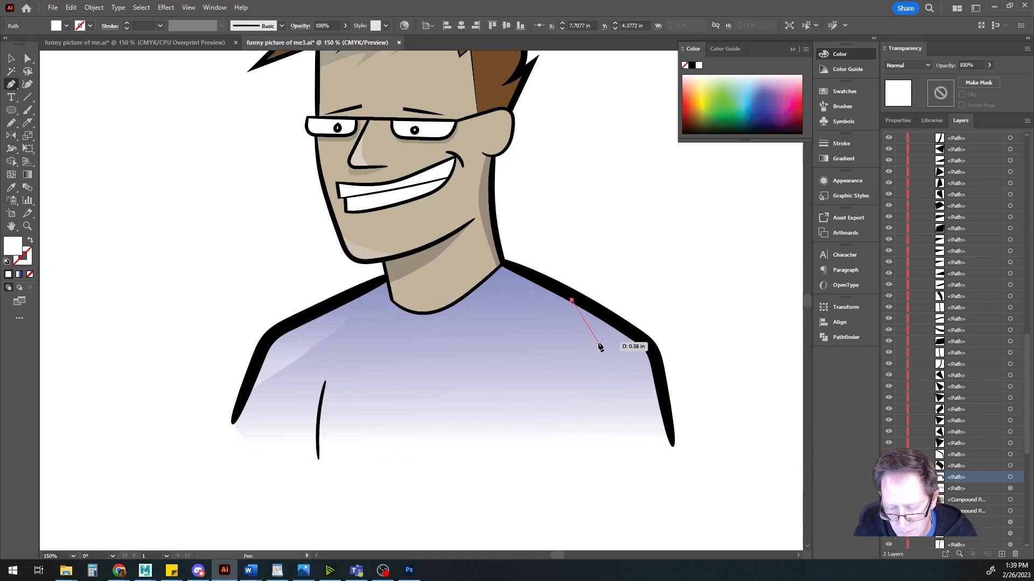
{"action": "left_click_drag", "start_coordinate": [597, 341], "coordinate": [603, 359]}
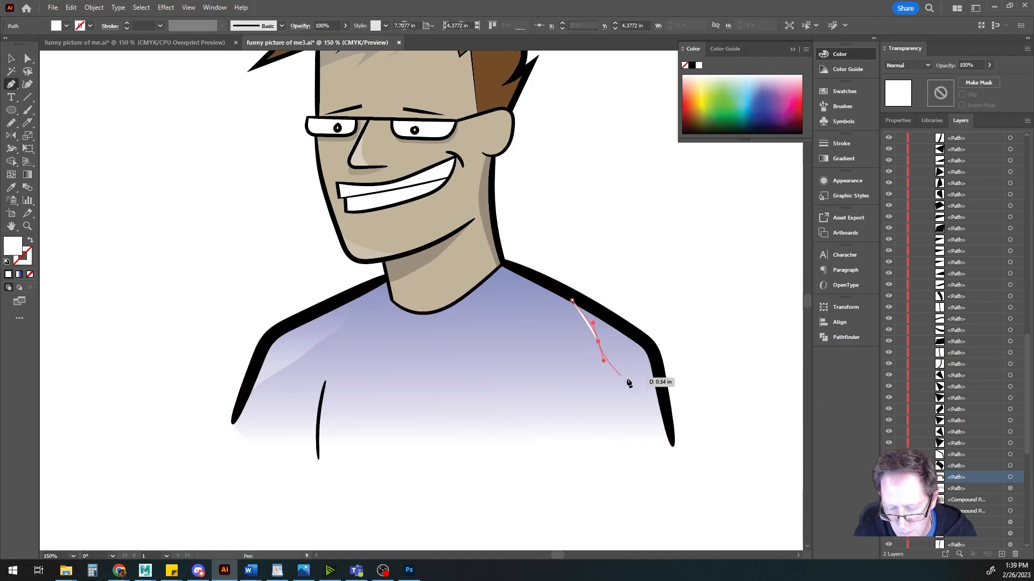
{"action": "left_click", "coordinate": [628, 401]}
{"action": "left_click_drag", "start_coordinate": [632, 407], "coordinate": [643, 409]}
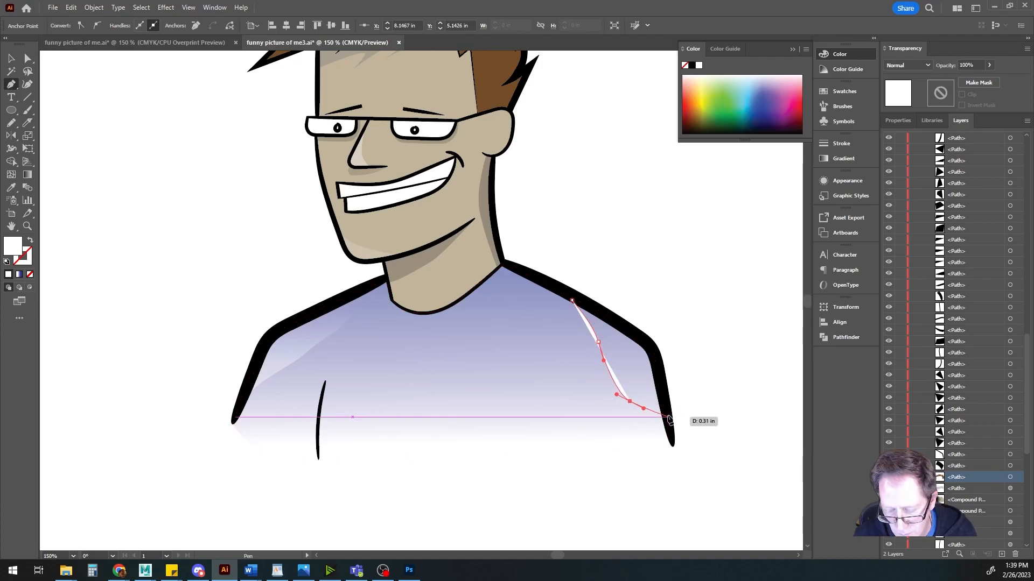
{"action": "left_click", "coordinate": [668, 417]}
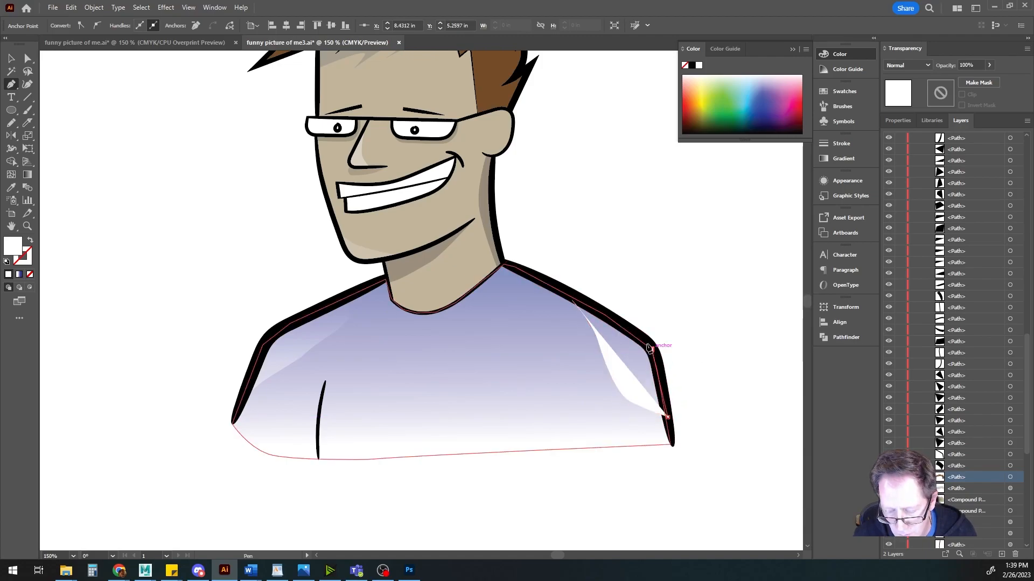
{"action": "left_click", "coordinate": [651, 349]}
{"action": "left_click", "coordinate": [609, 318]}
{"action": "left_click", "coordinate": [571, 300]}
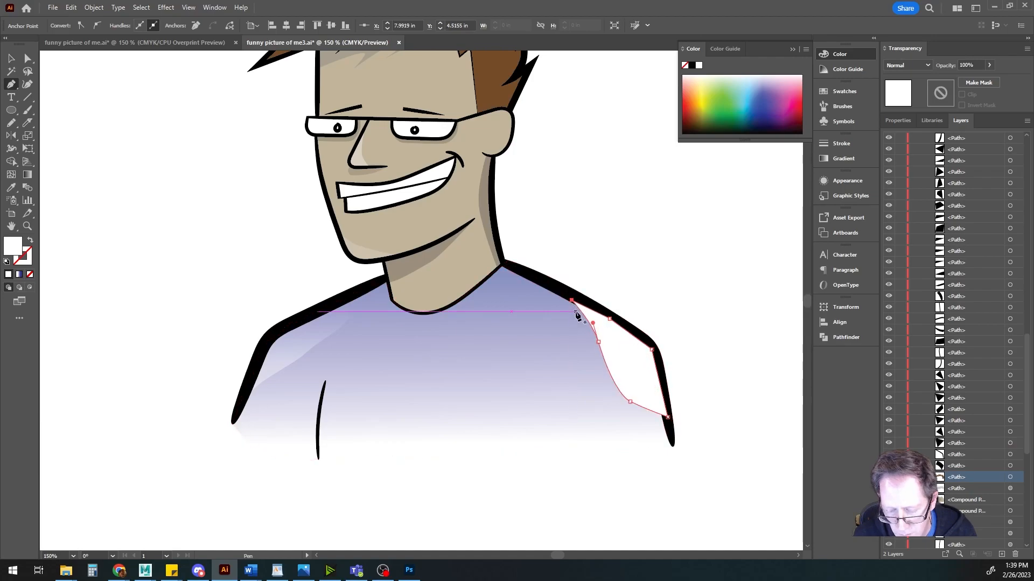
Step: Set the right shoulder highlight to Overlay blending at 36% opacity and deselect it
{"action": "left_click", "coordinate": [11, 57]}
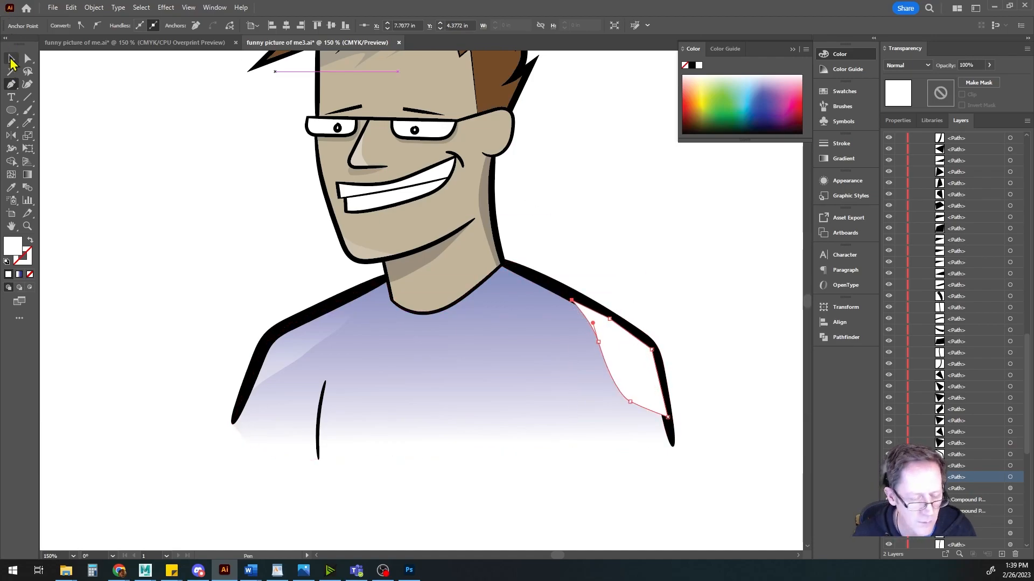
{"action": "left_click", "coordinate": [908, 65]}
{"action": "left_click", "coordinate": [919, 168]}
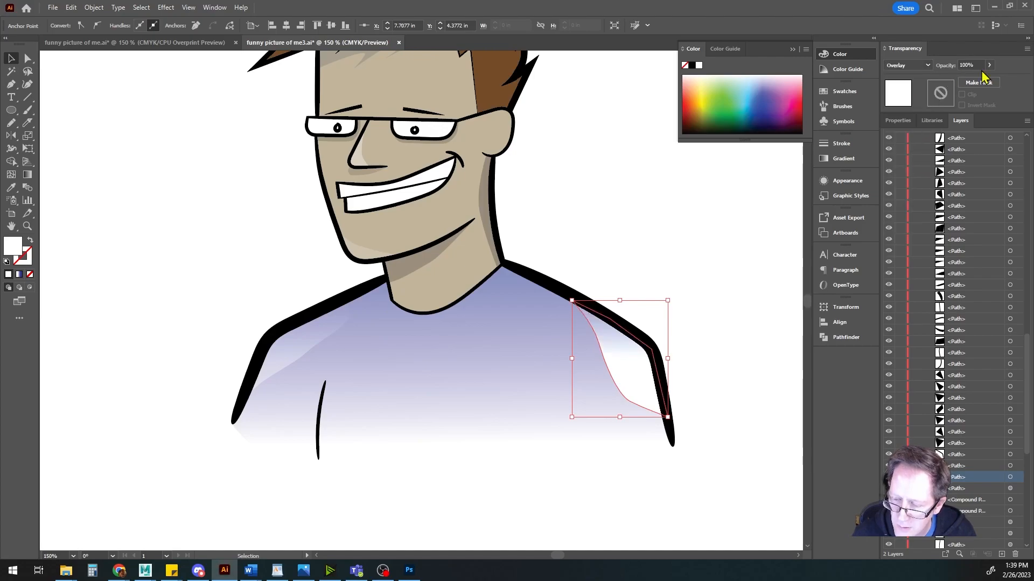
{"action": "left_click", "coordinate": [990, 64]}
{"action": "left_click_drag", "start_coordinate": [990, 79], "coordinate": [962, 80]}
{"action": "left_click", "coordinate": [625, 221]}
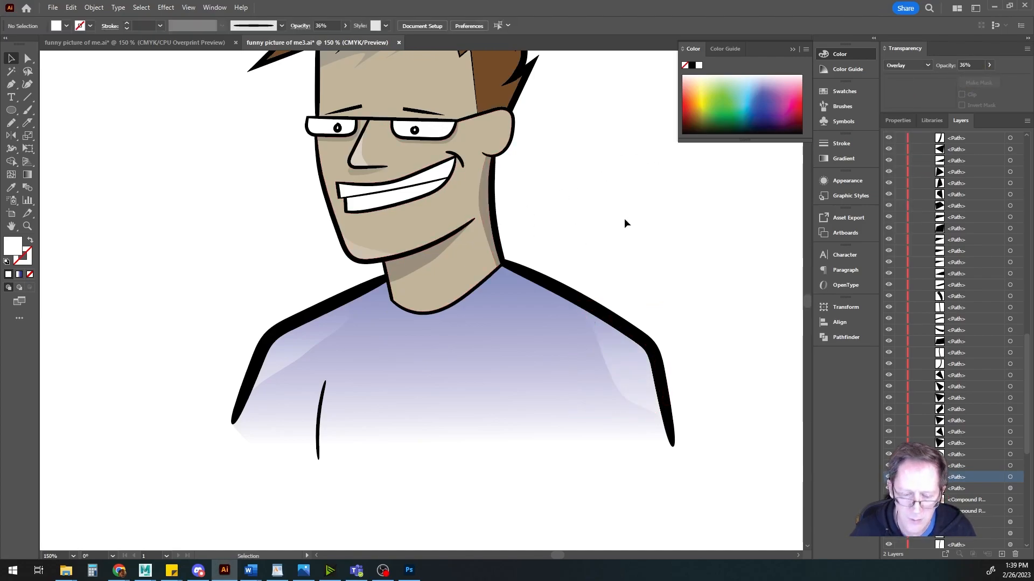
{"action": "key", "text": "ctrl+minus"}
{"action": "key", "text": "ctrl+minus"}
{"action": "left_click_drag", "start_coordinate": [644, 239], "coordinate": [584, 296]}
{"action": "key", "text": "ctrl+plus"}
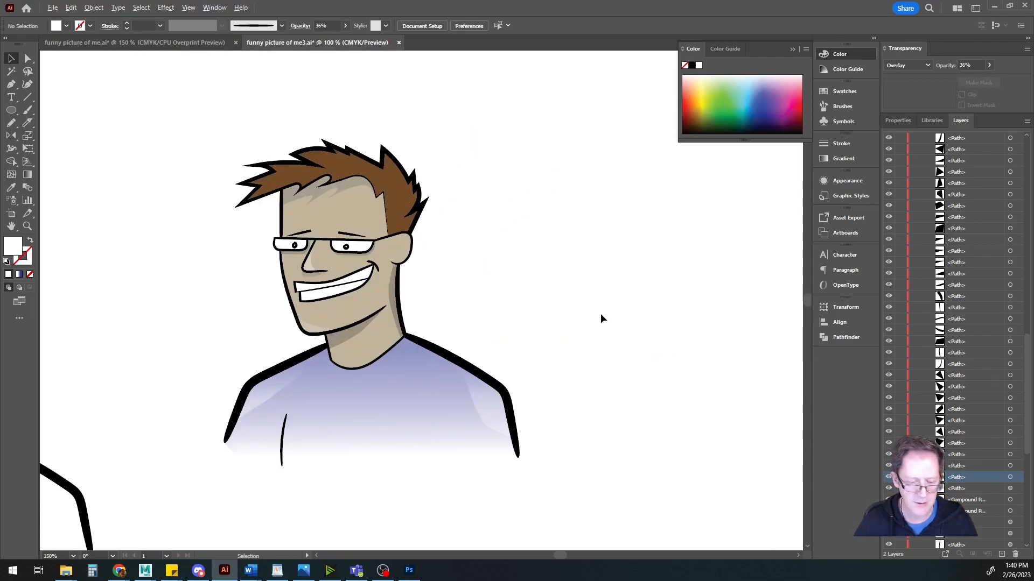